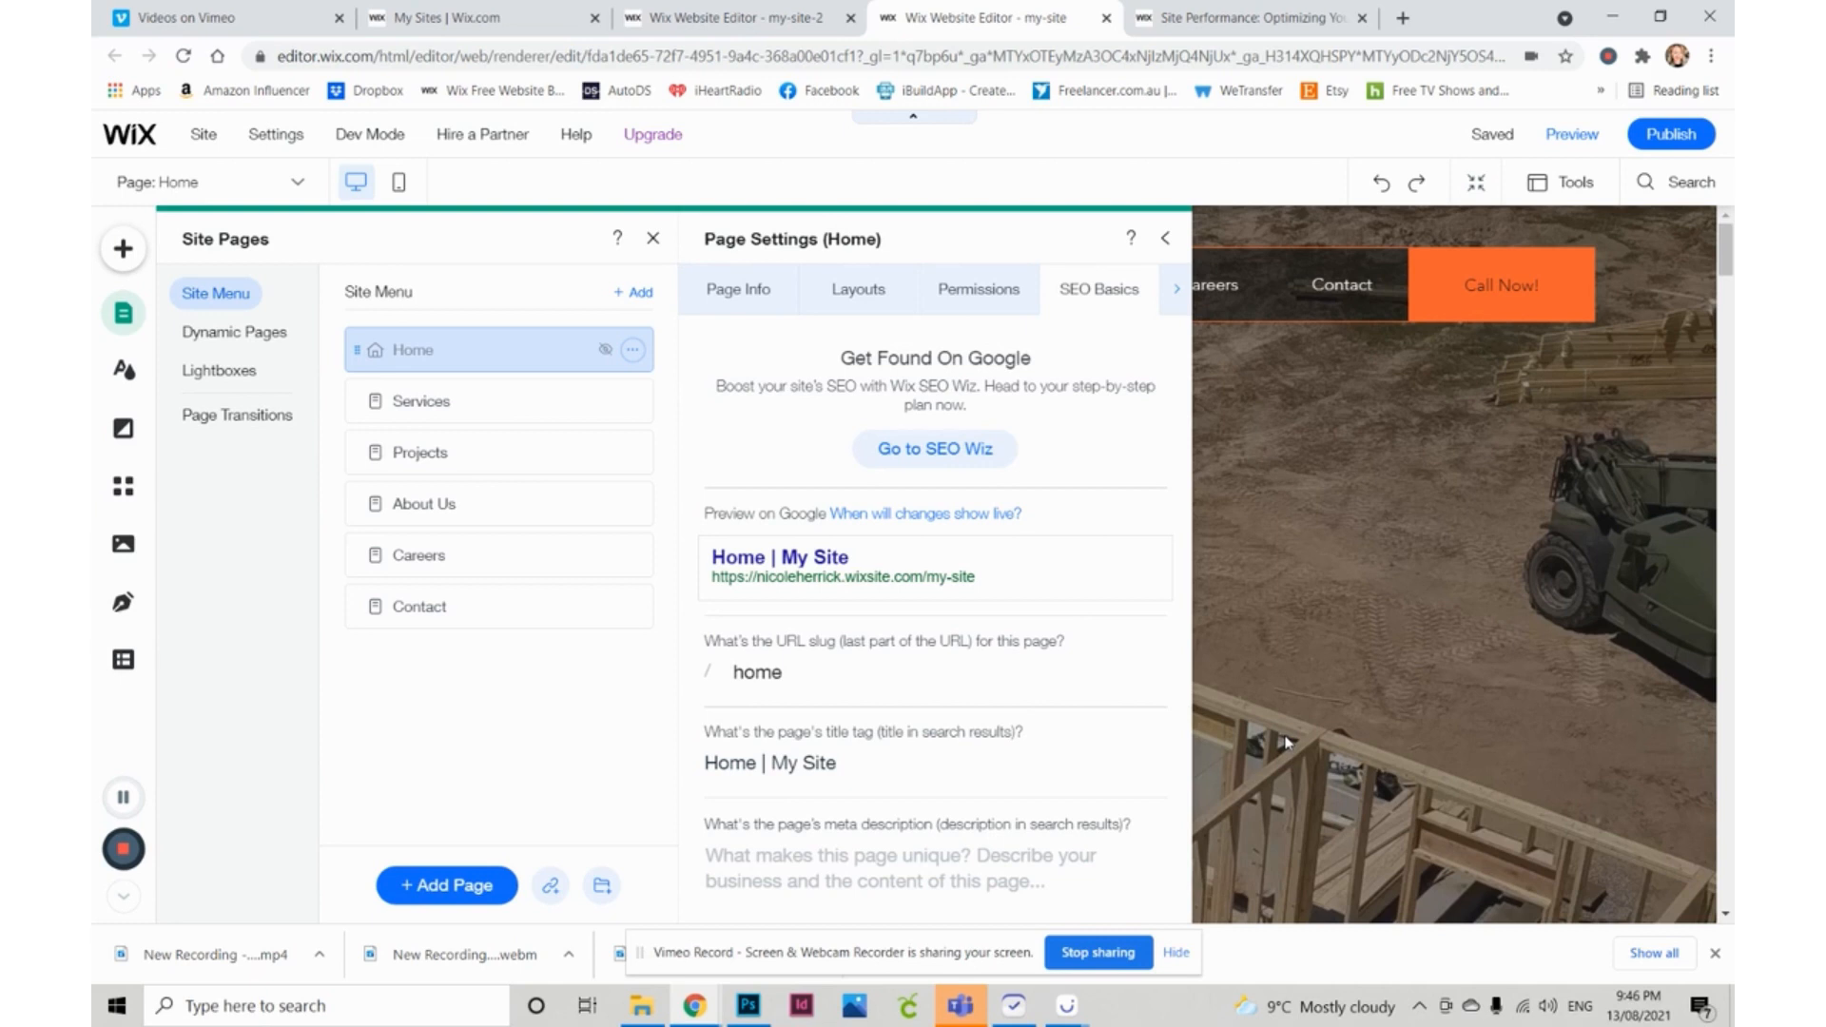
- Open a new Incognito window in Chrome
click(1404, 19)
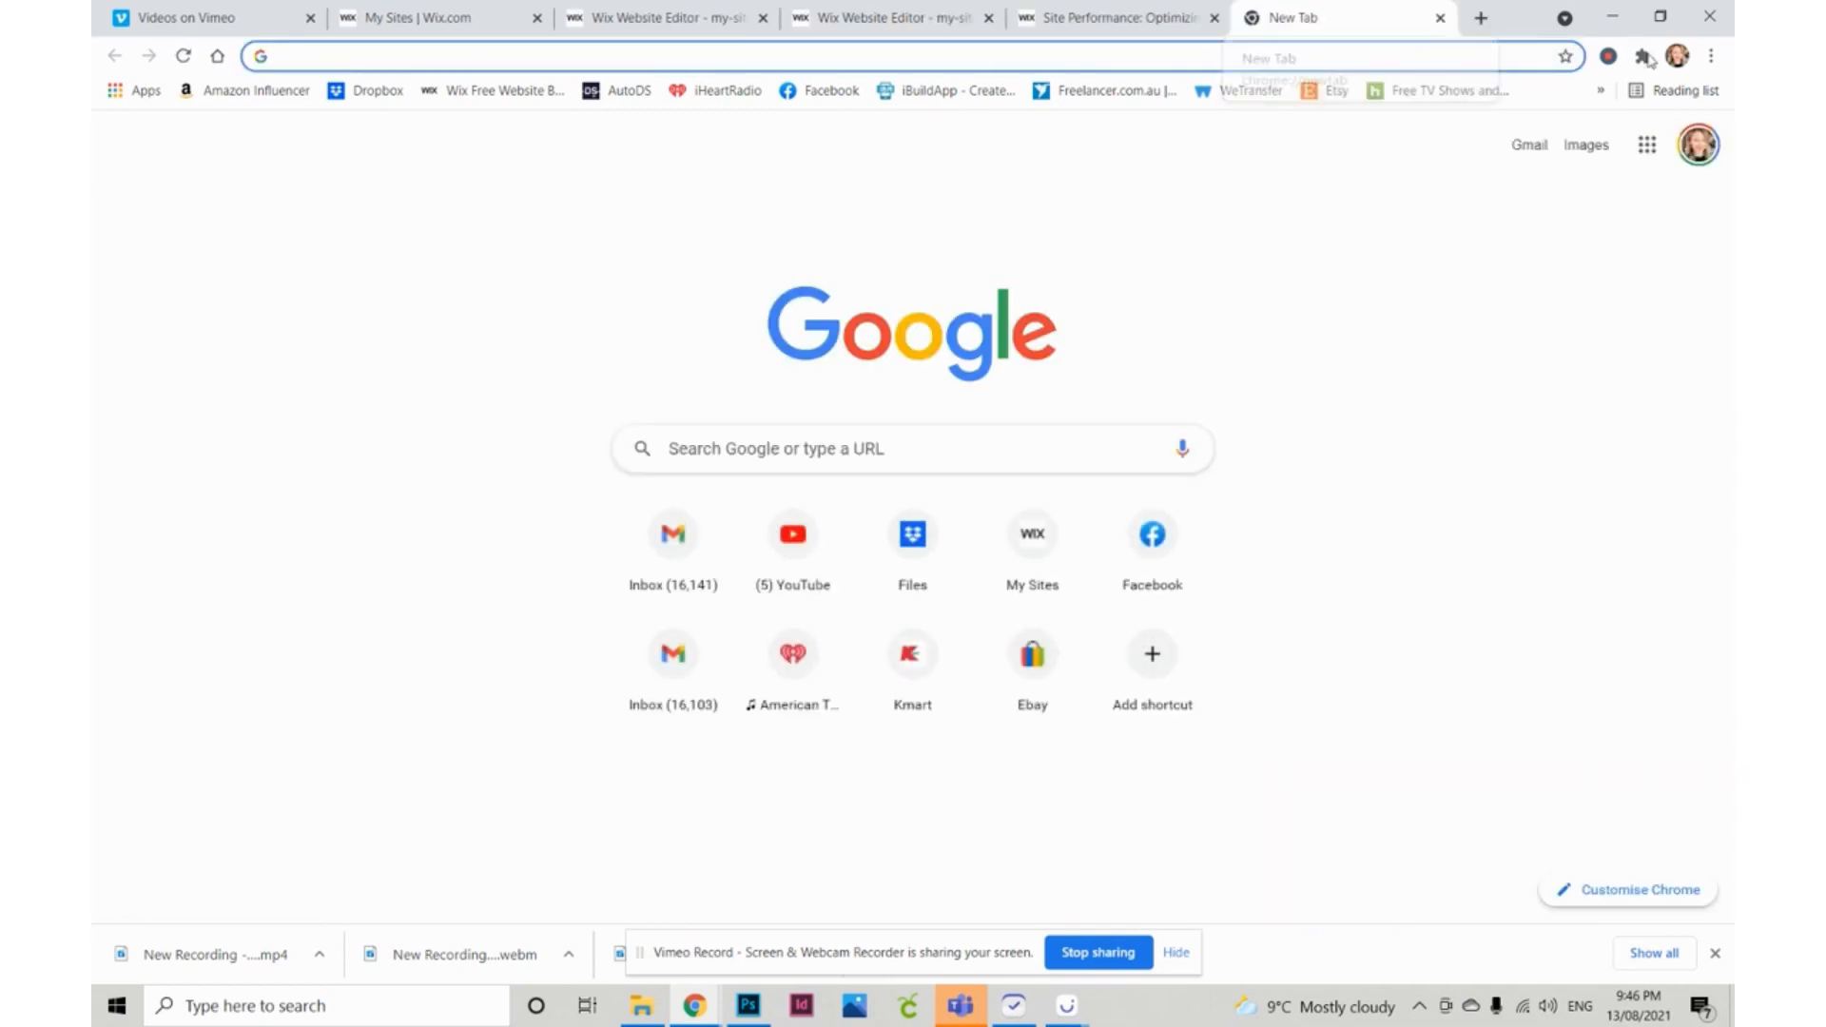
click(1711, 56)
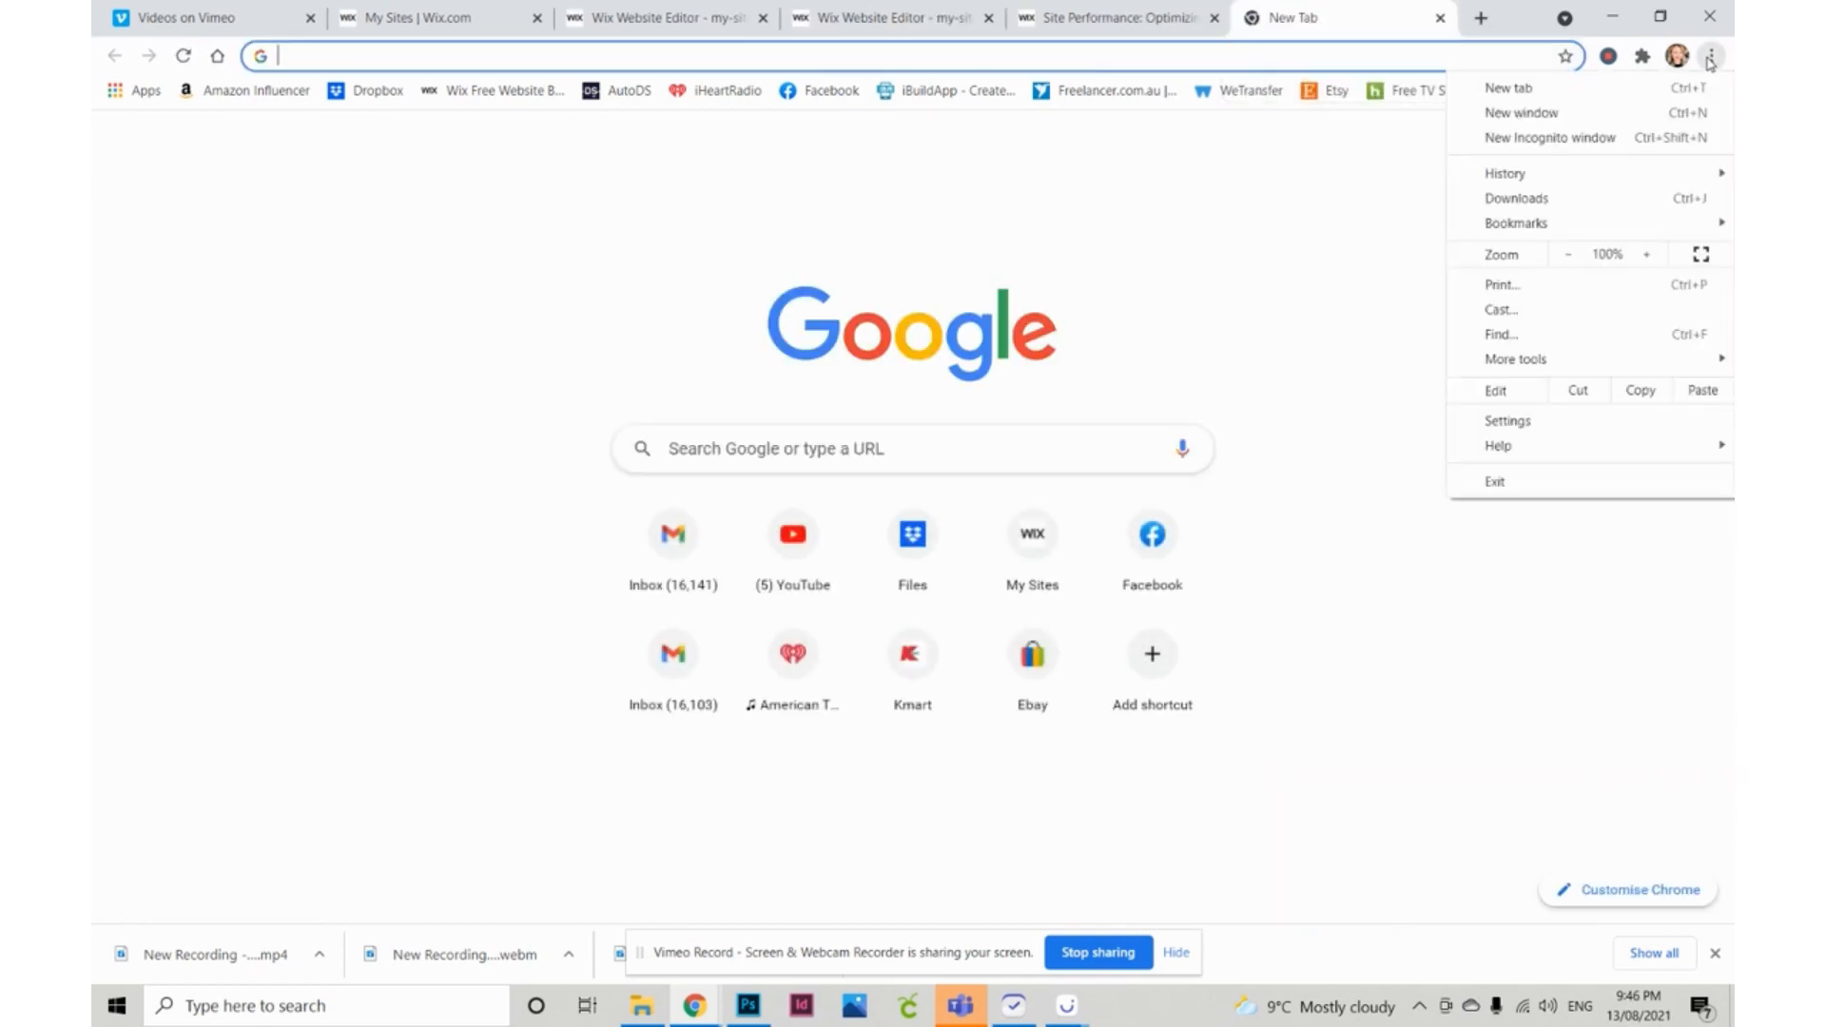
click(1565, 137)
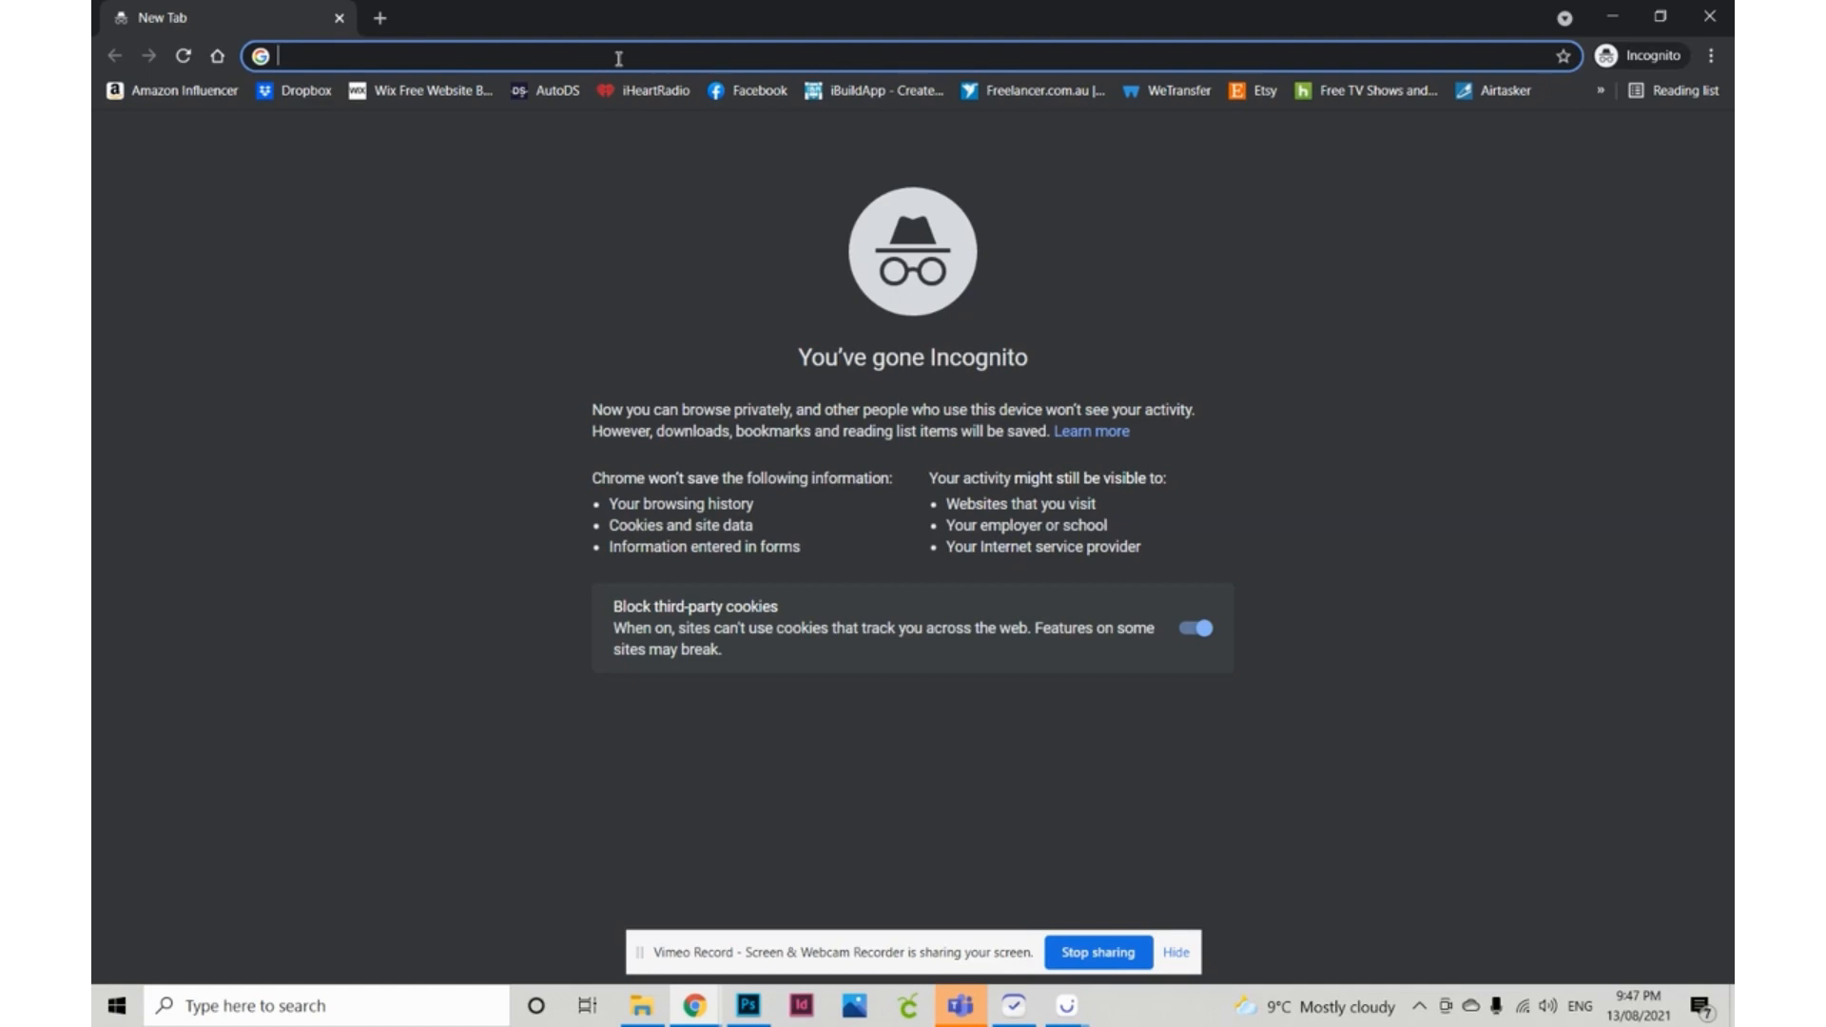
- Search Google for "campervan conversions brisbane" and look through the local and organic results
text(Campervan)
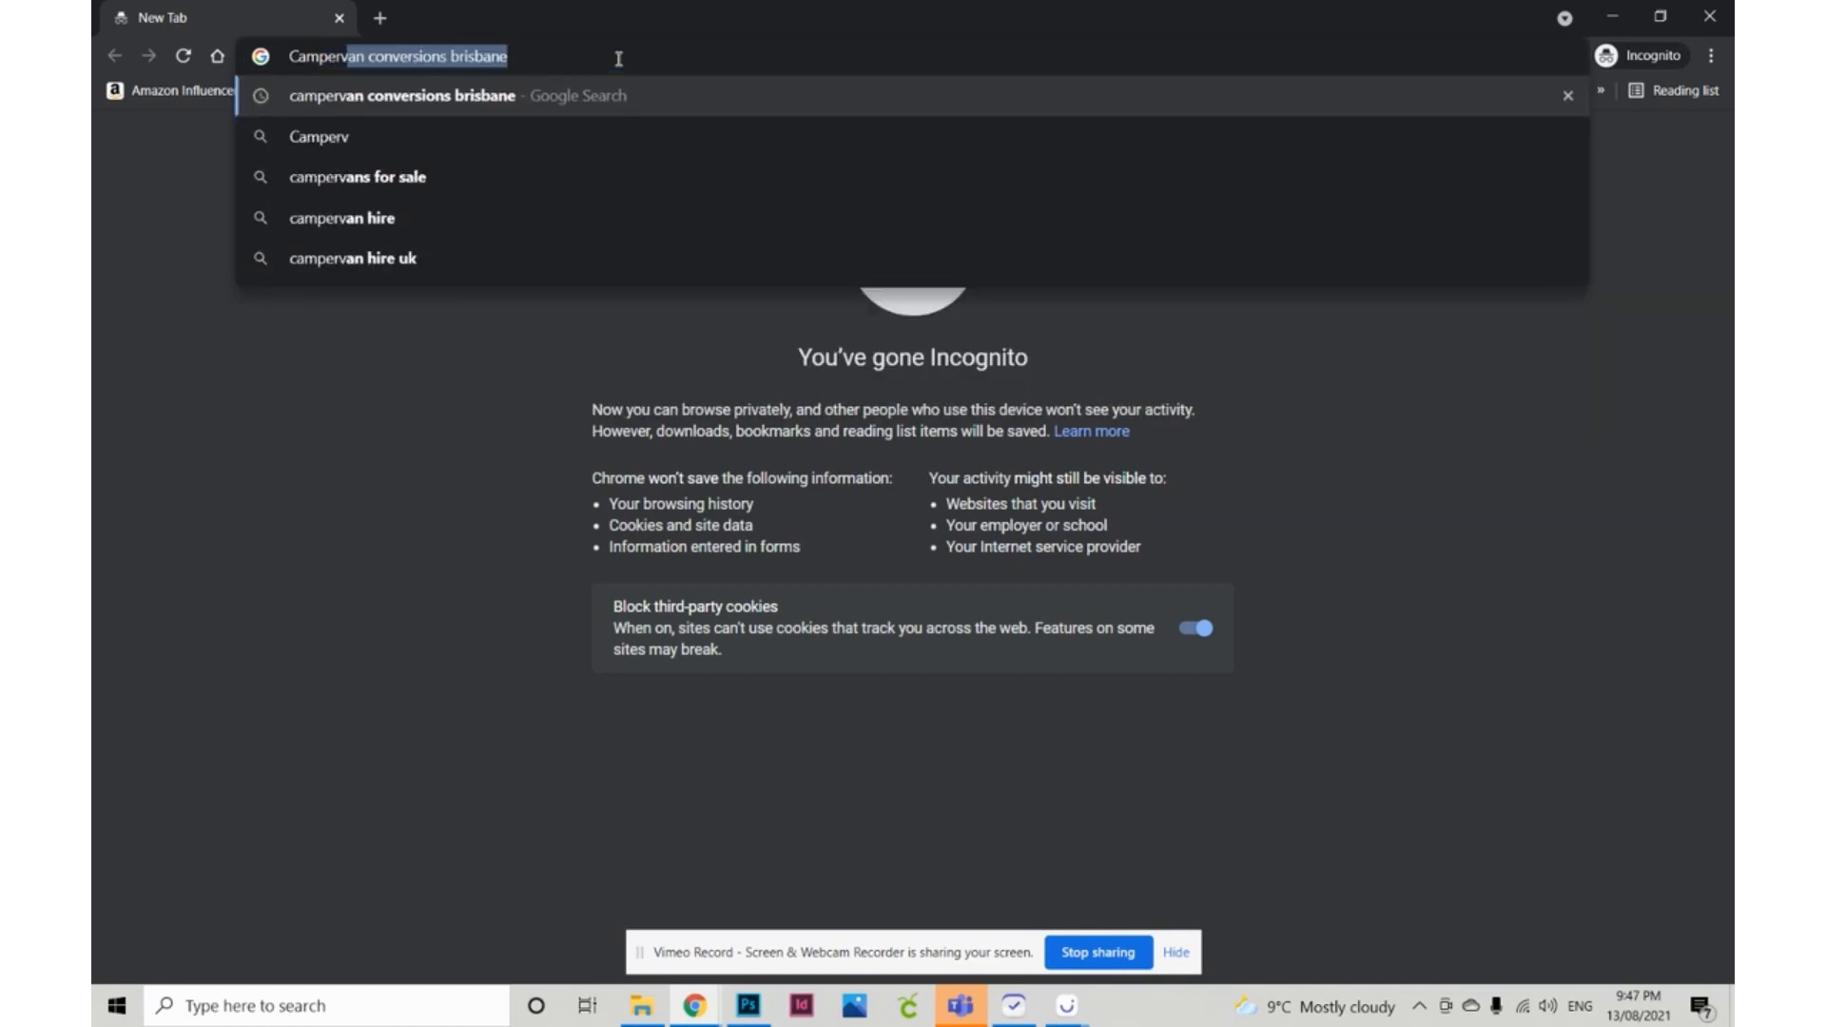
text( conver)
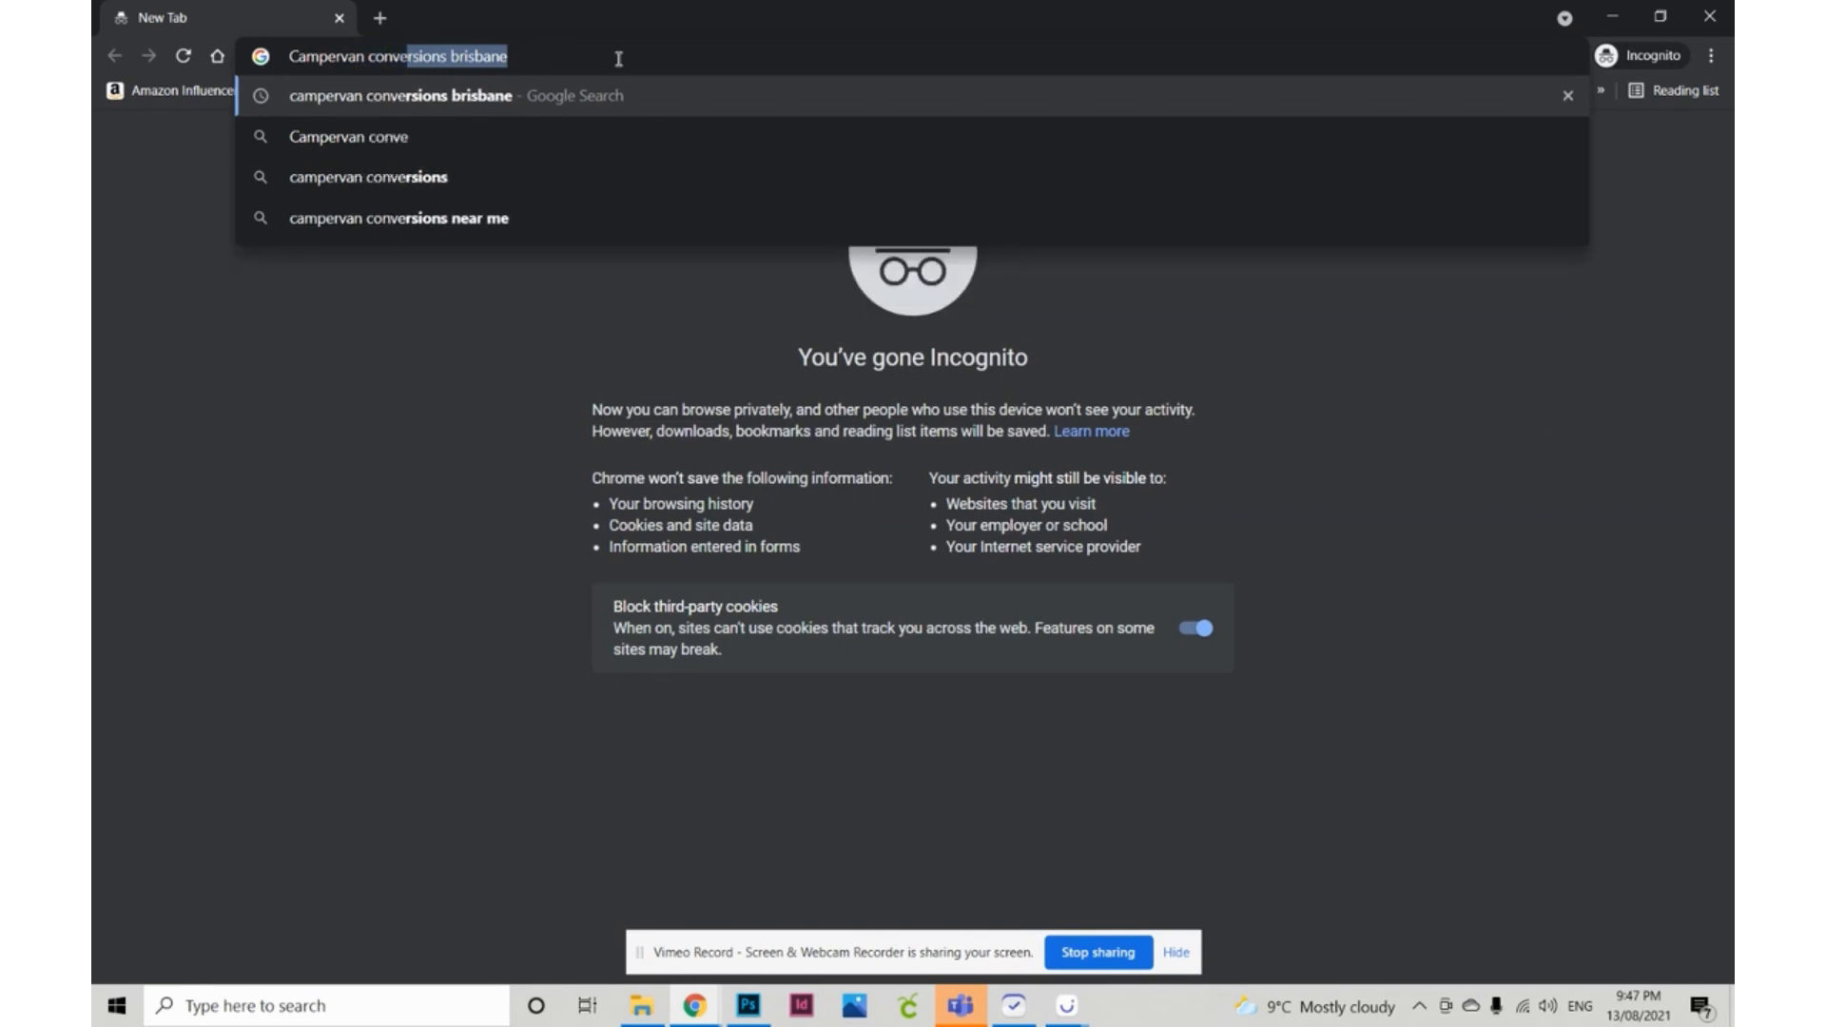
text(sions b)
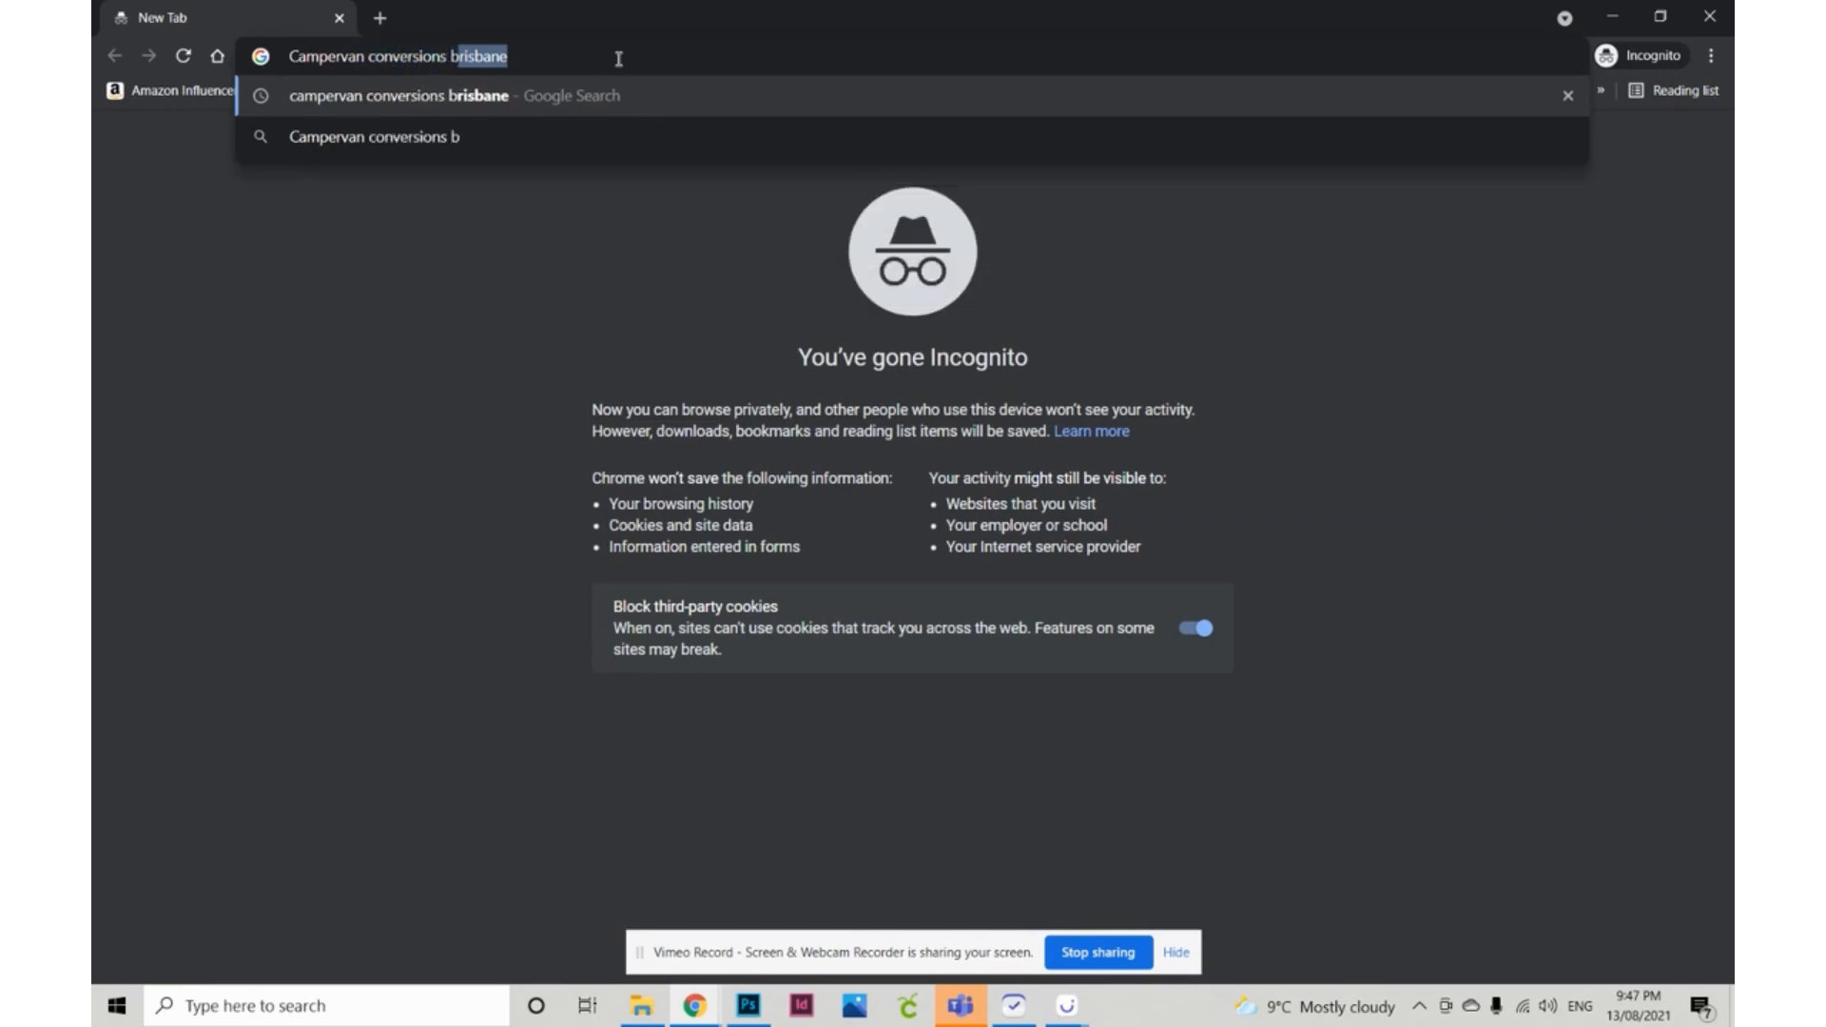
text(risnae)
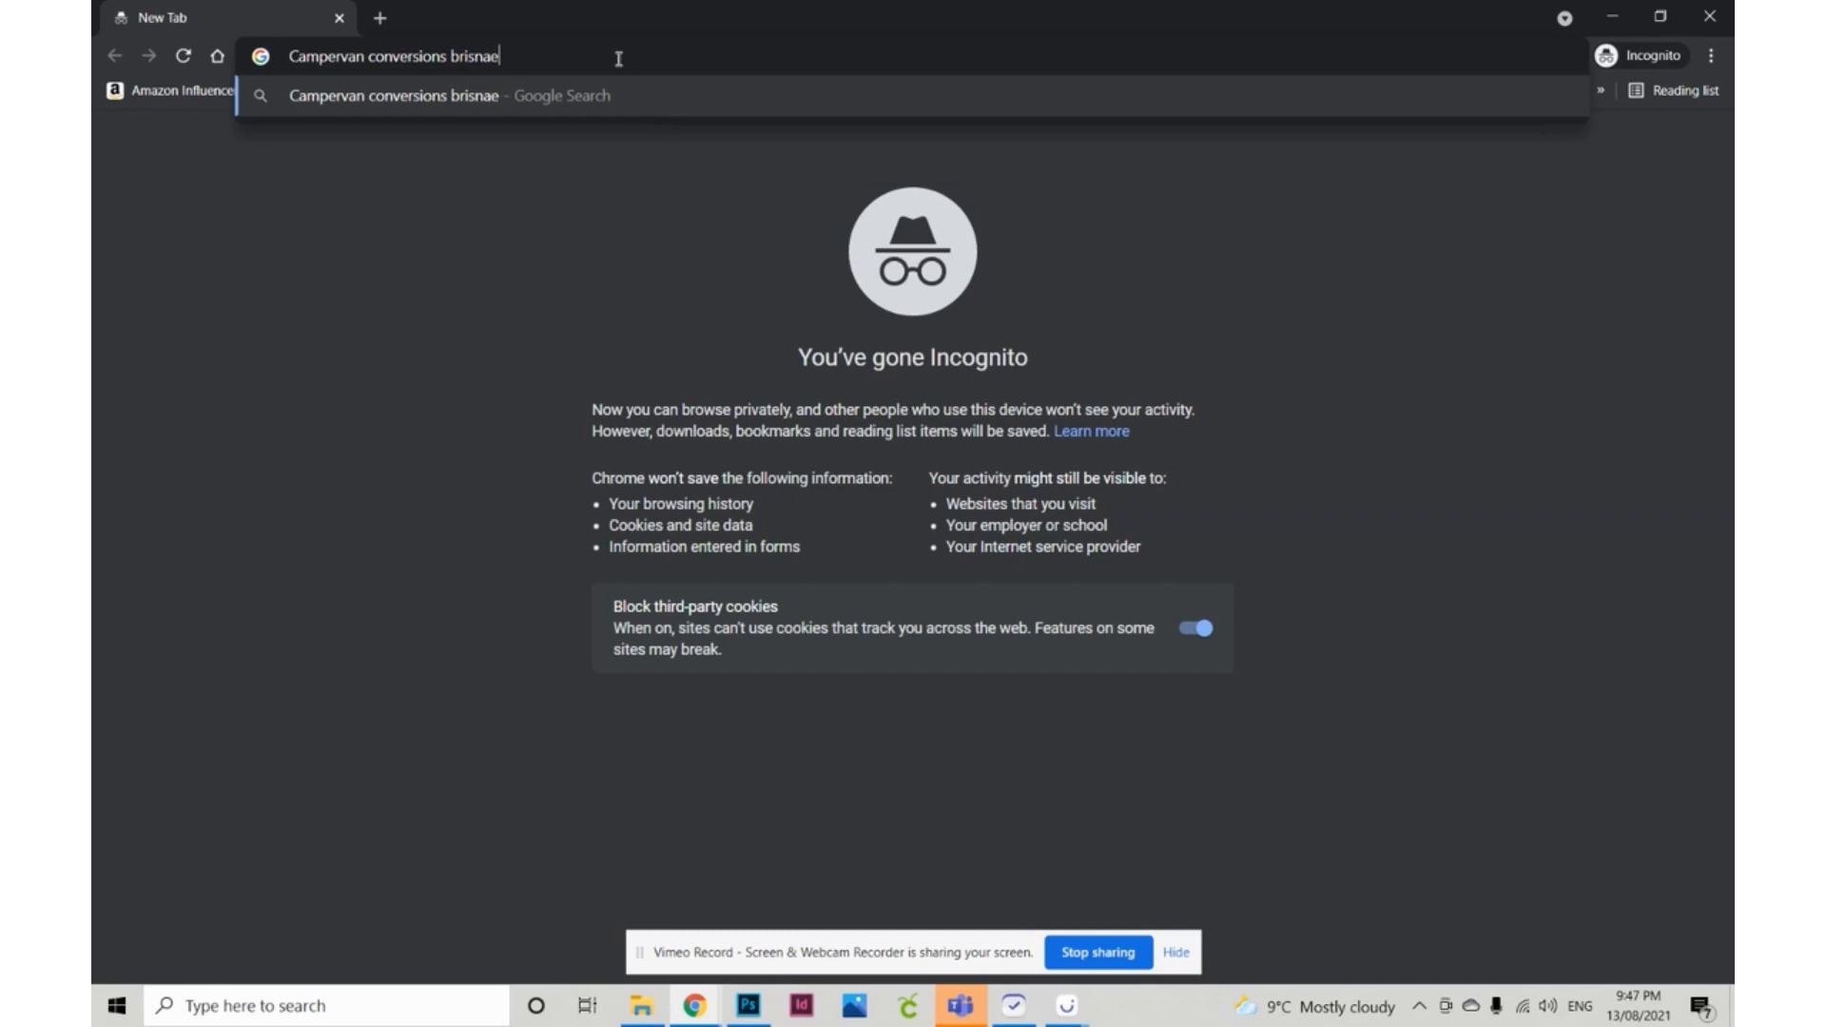
key(BackSpace)
key(BackSpace)
key(BackSpace)
key(BackSpace)
key(BackSpace)
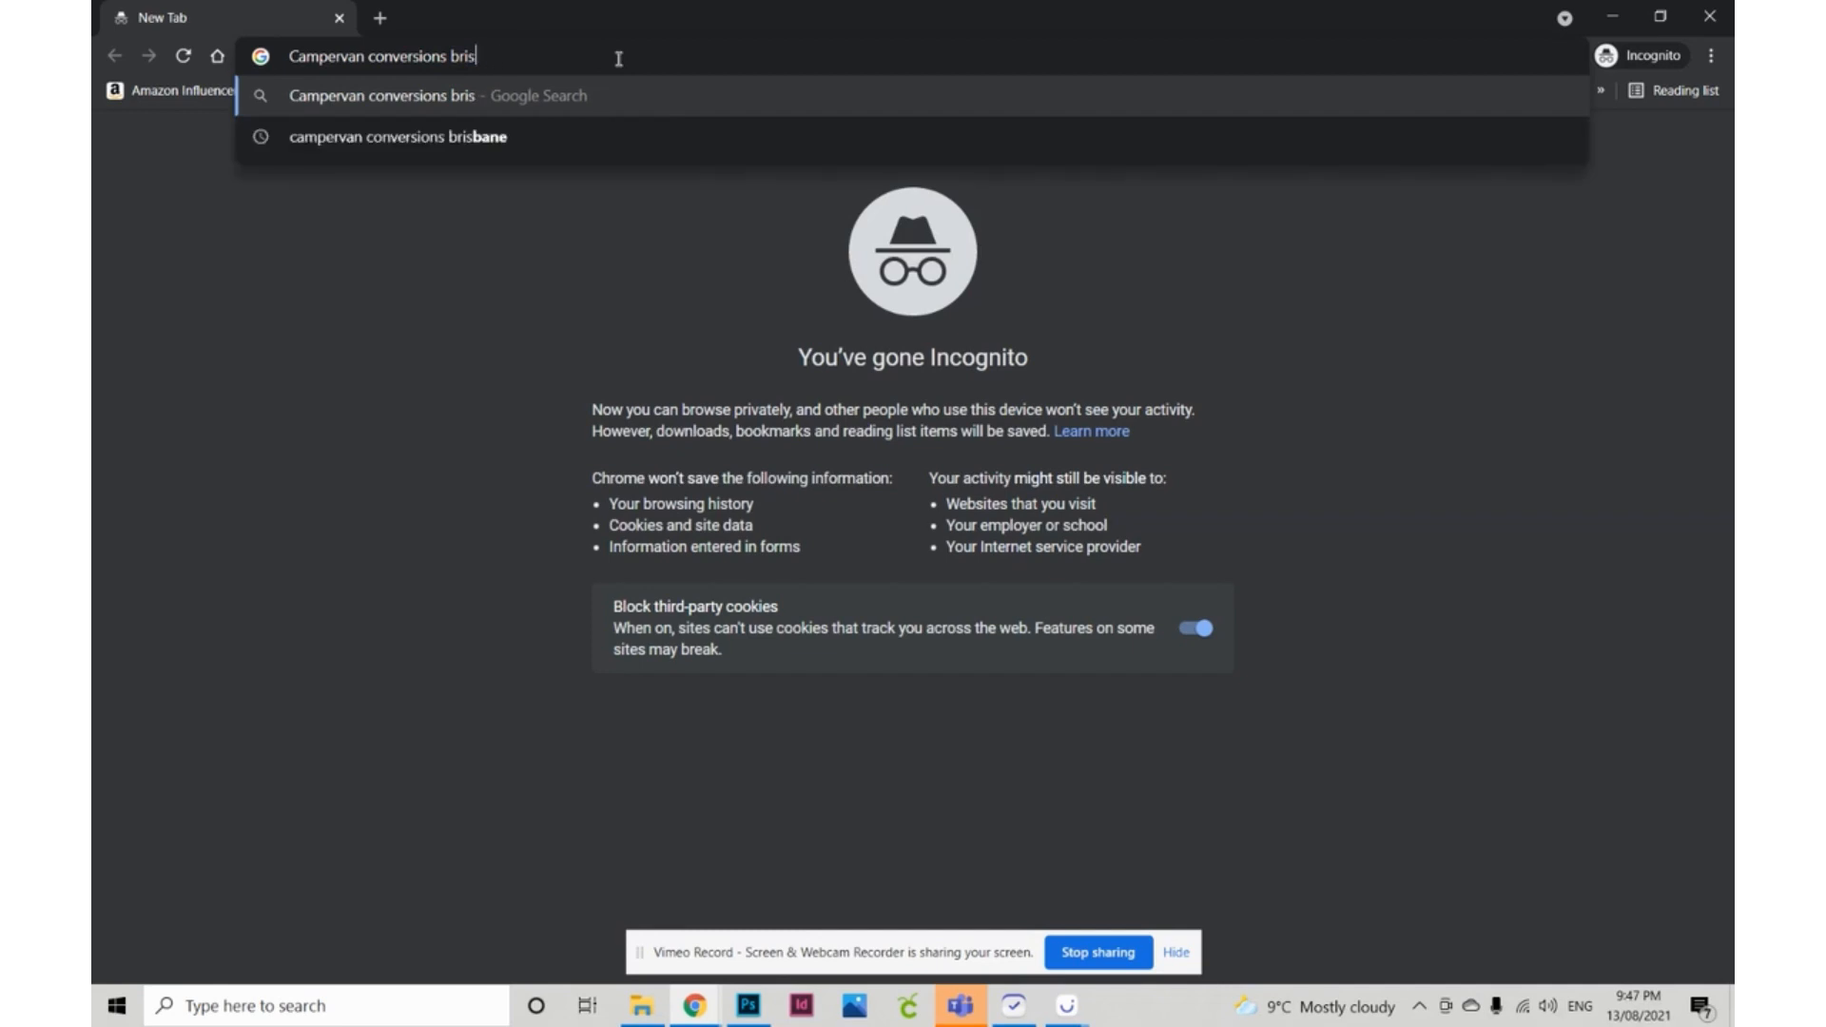
text(isba)
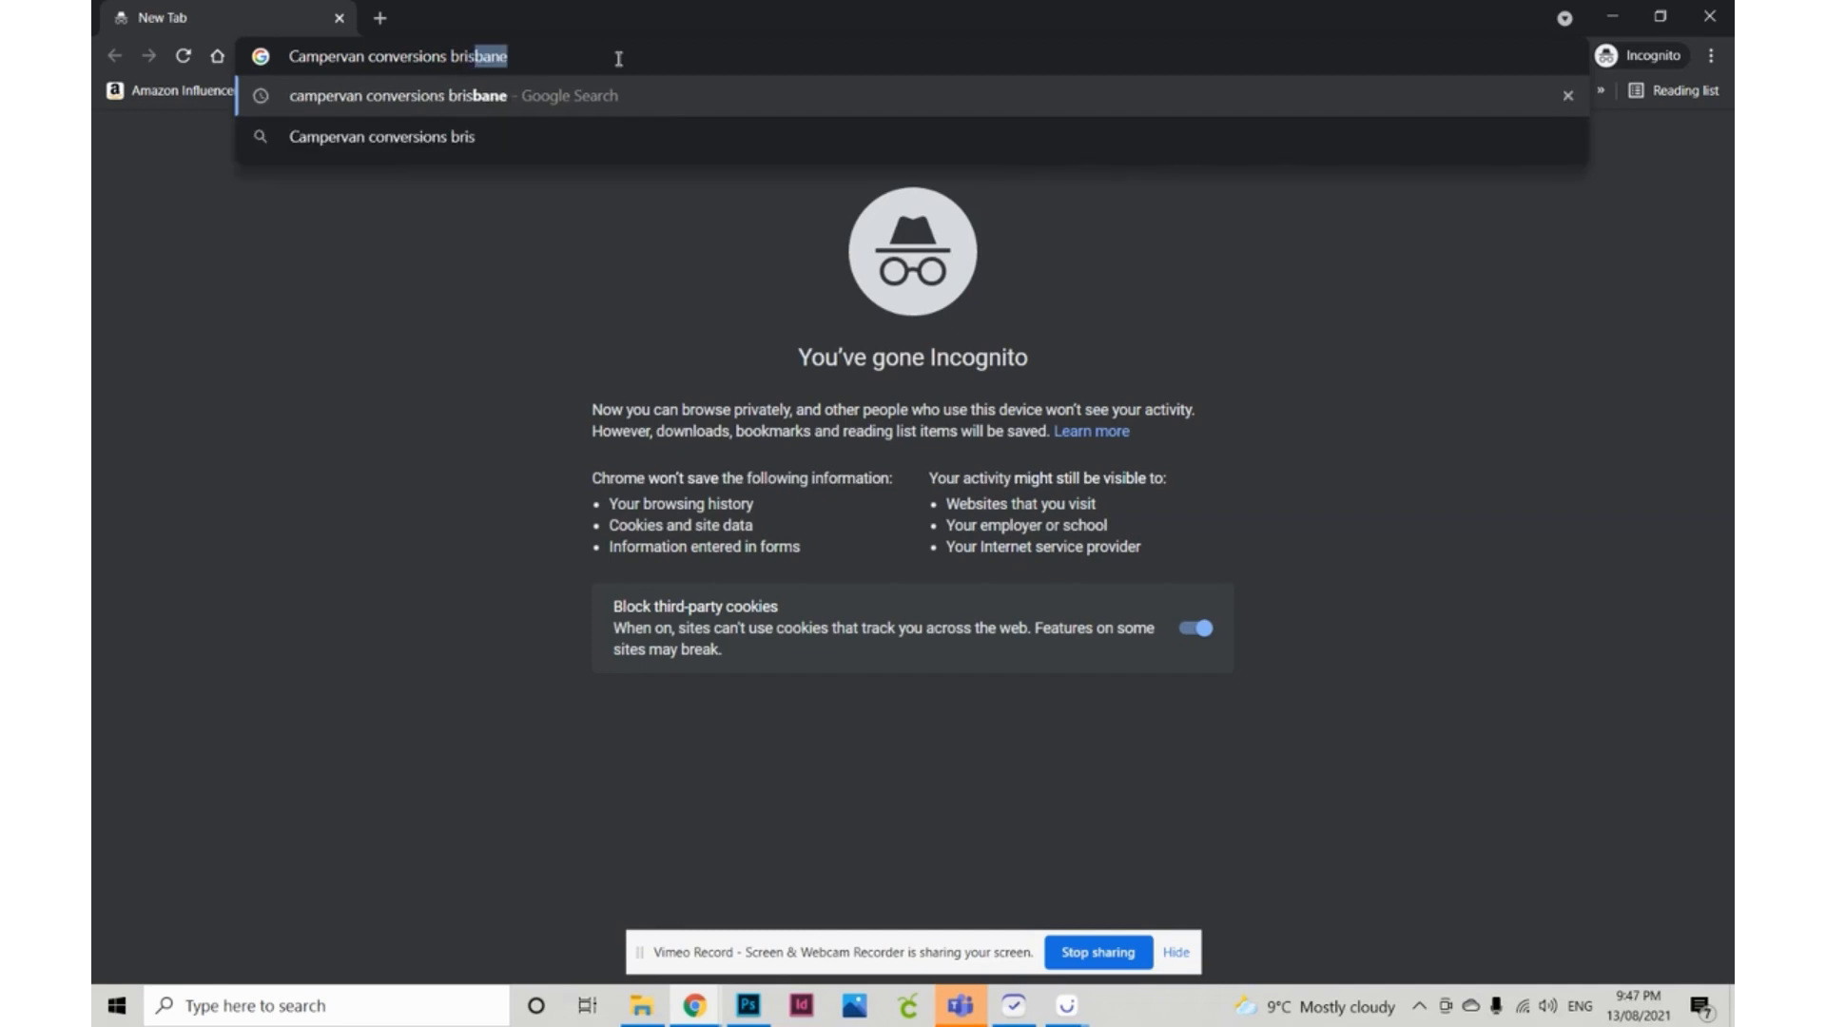
text(nr)
key(BackSpace)
text(e)
key(Return)
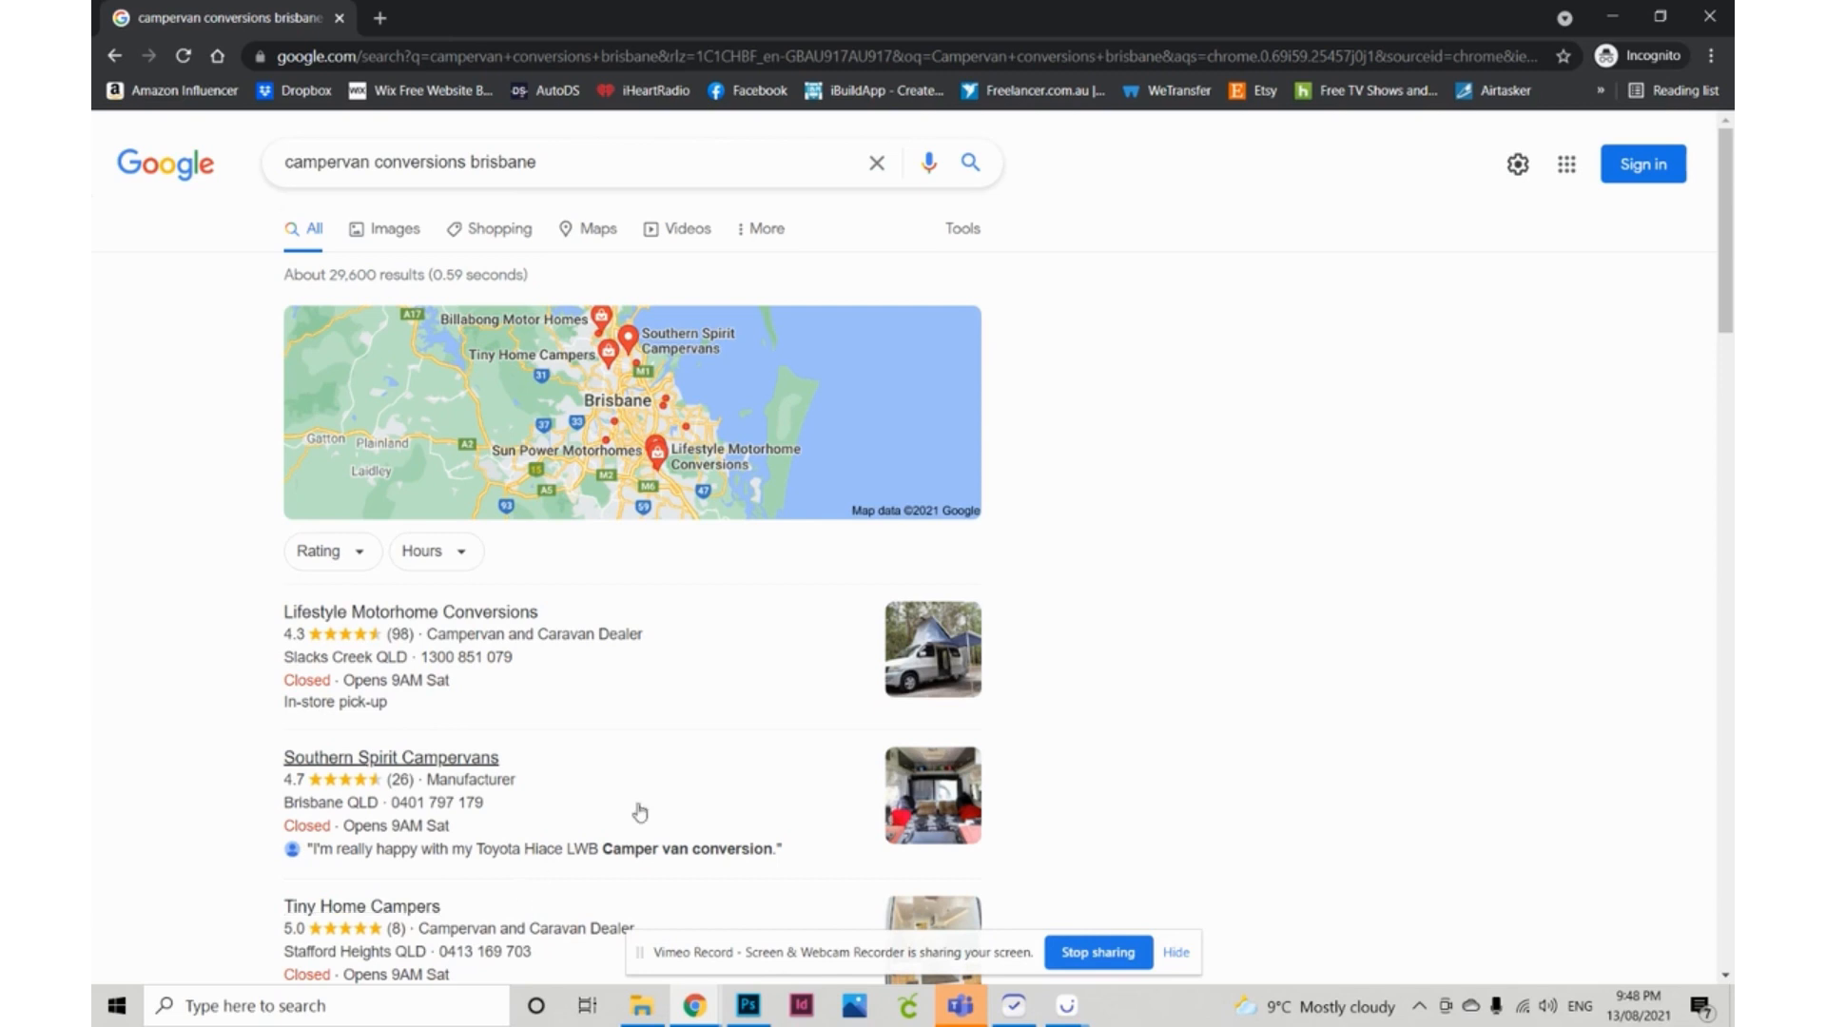
scroll(841, 666, down, 1)
scroll(841, 666, down, 6)
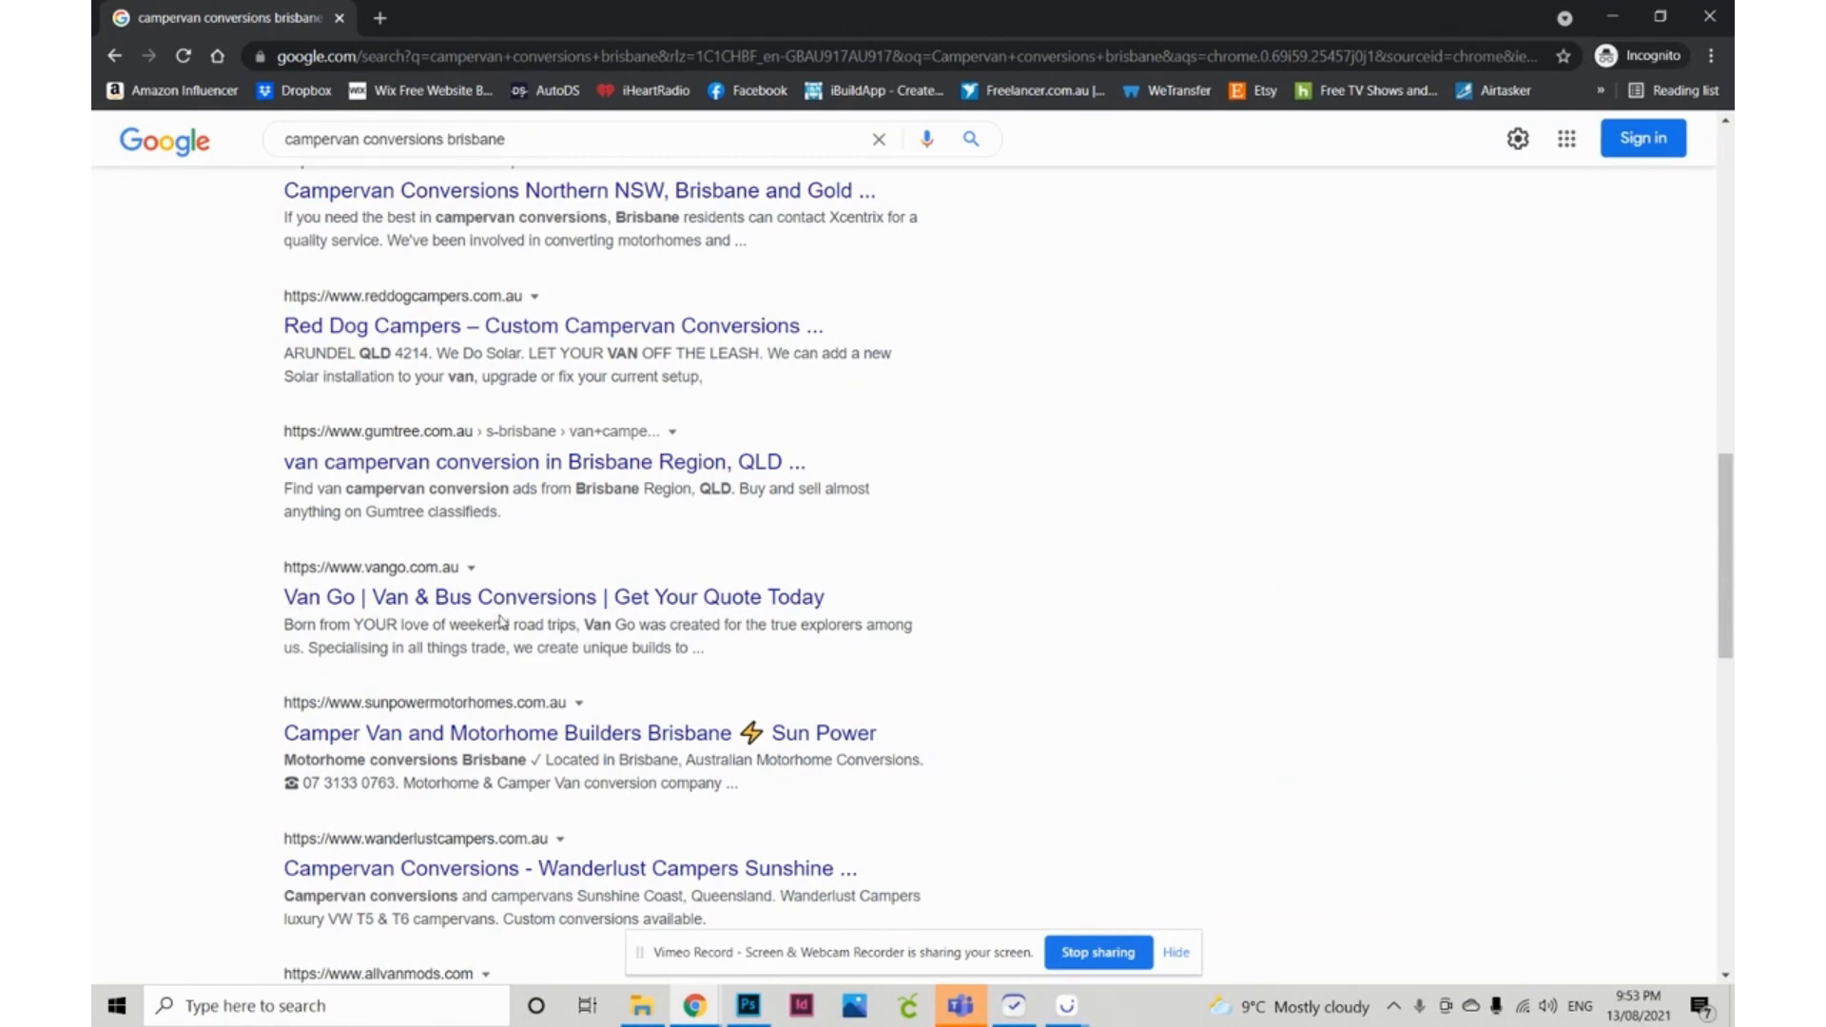
- Switch back to the Wix editor and look over the MCR Construction home page and the happy kids store's home page
click(695, 1006)
scroll(1274, 477, down, 8)
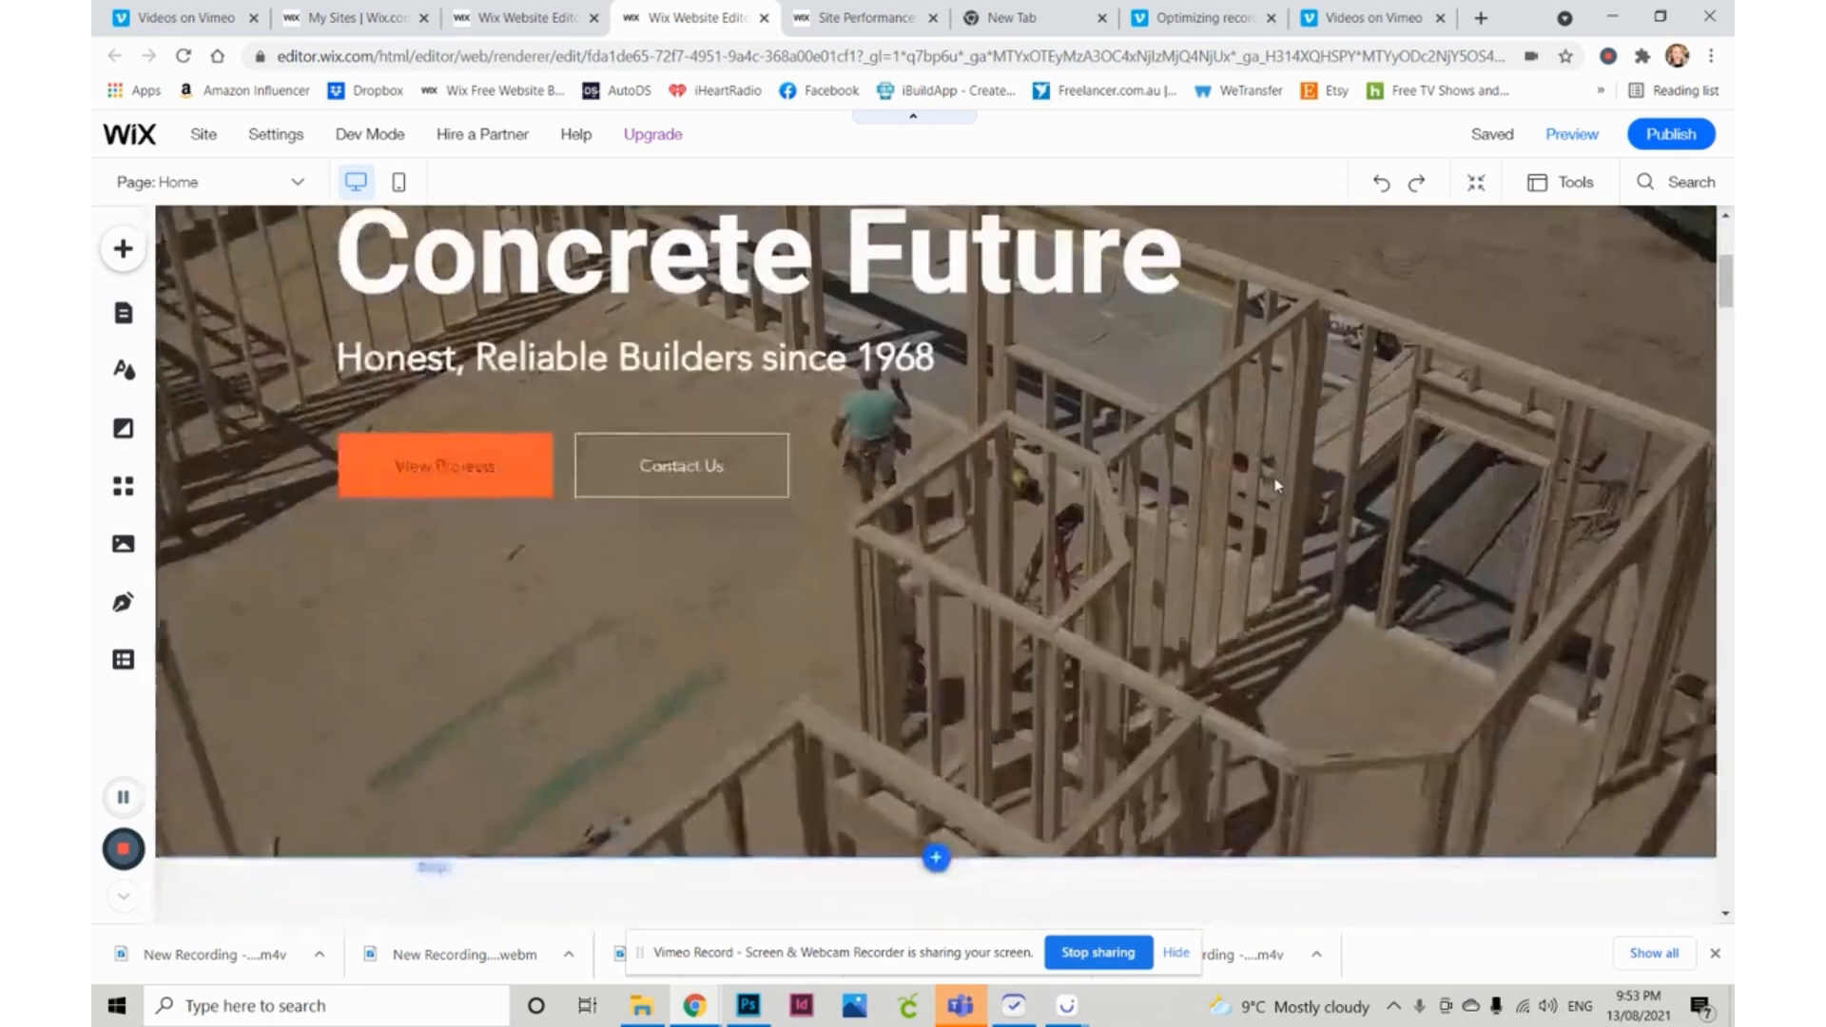
scroll(1275, 505, up, 8)
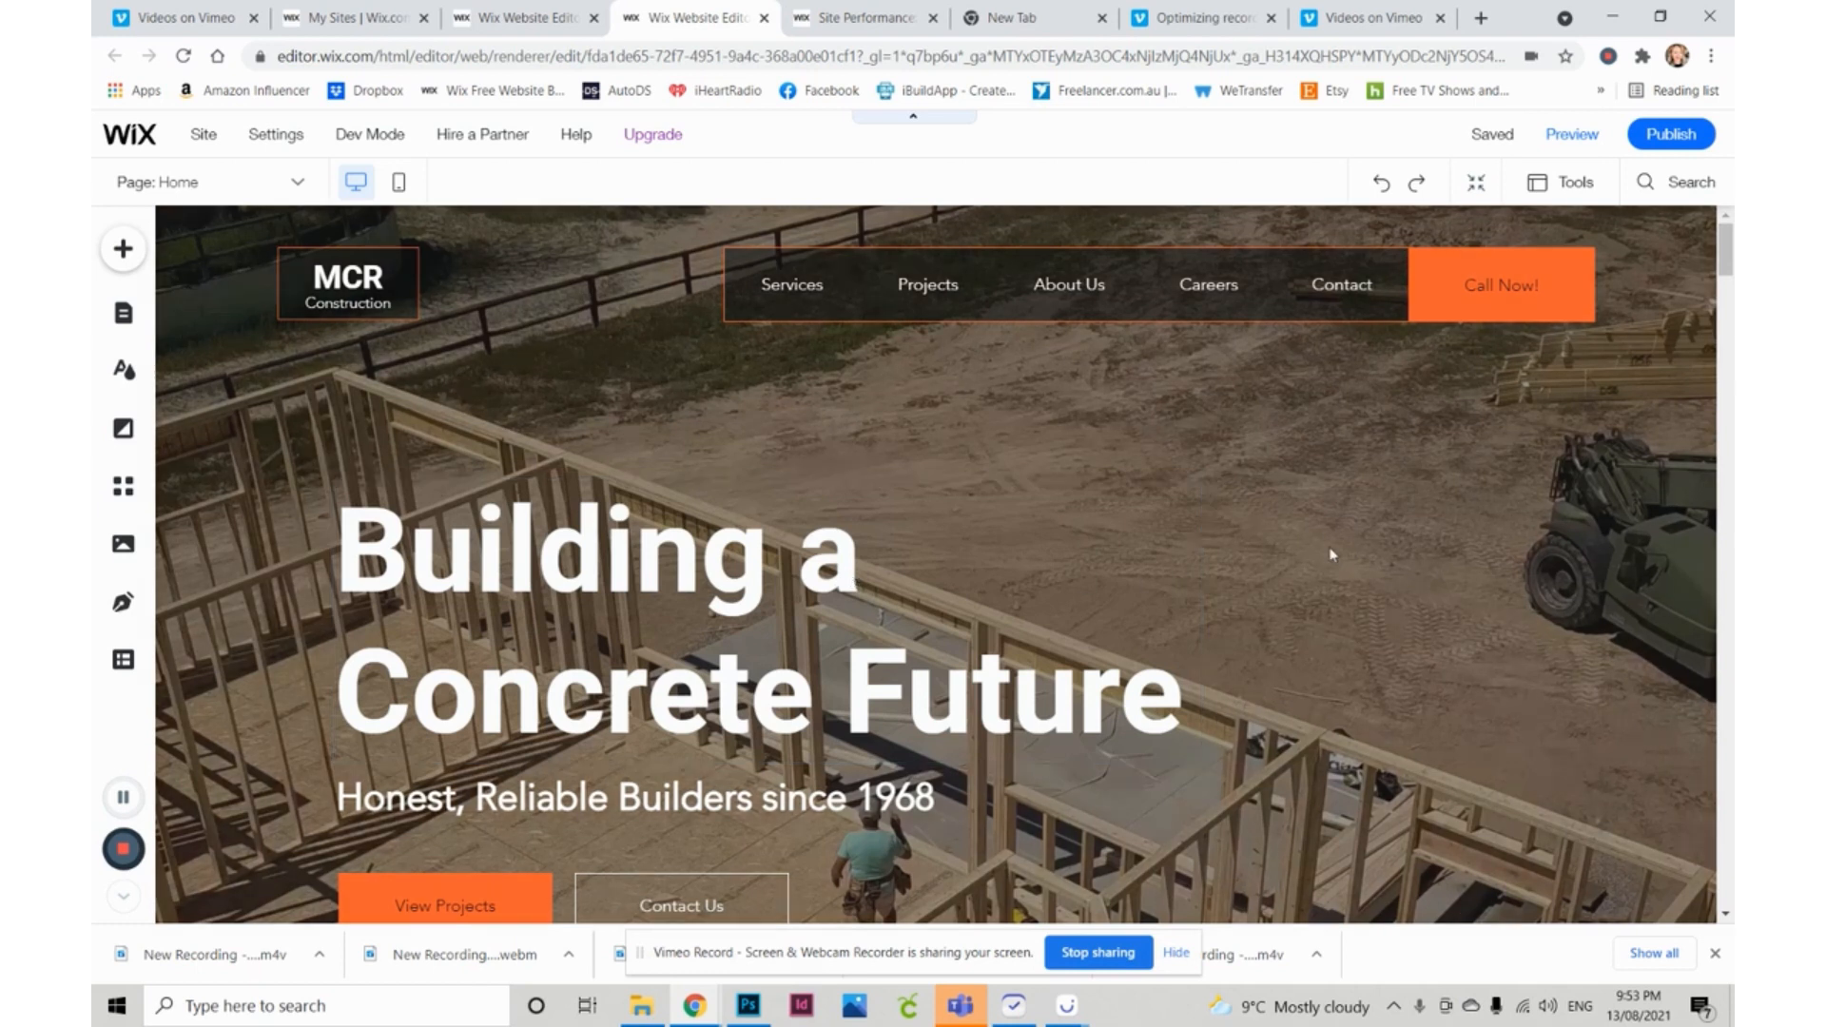
scroll(1332, 554, down, 8)
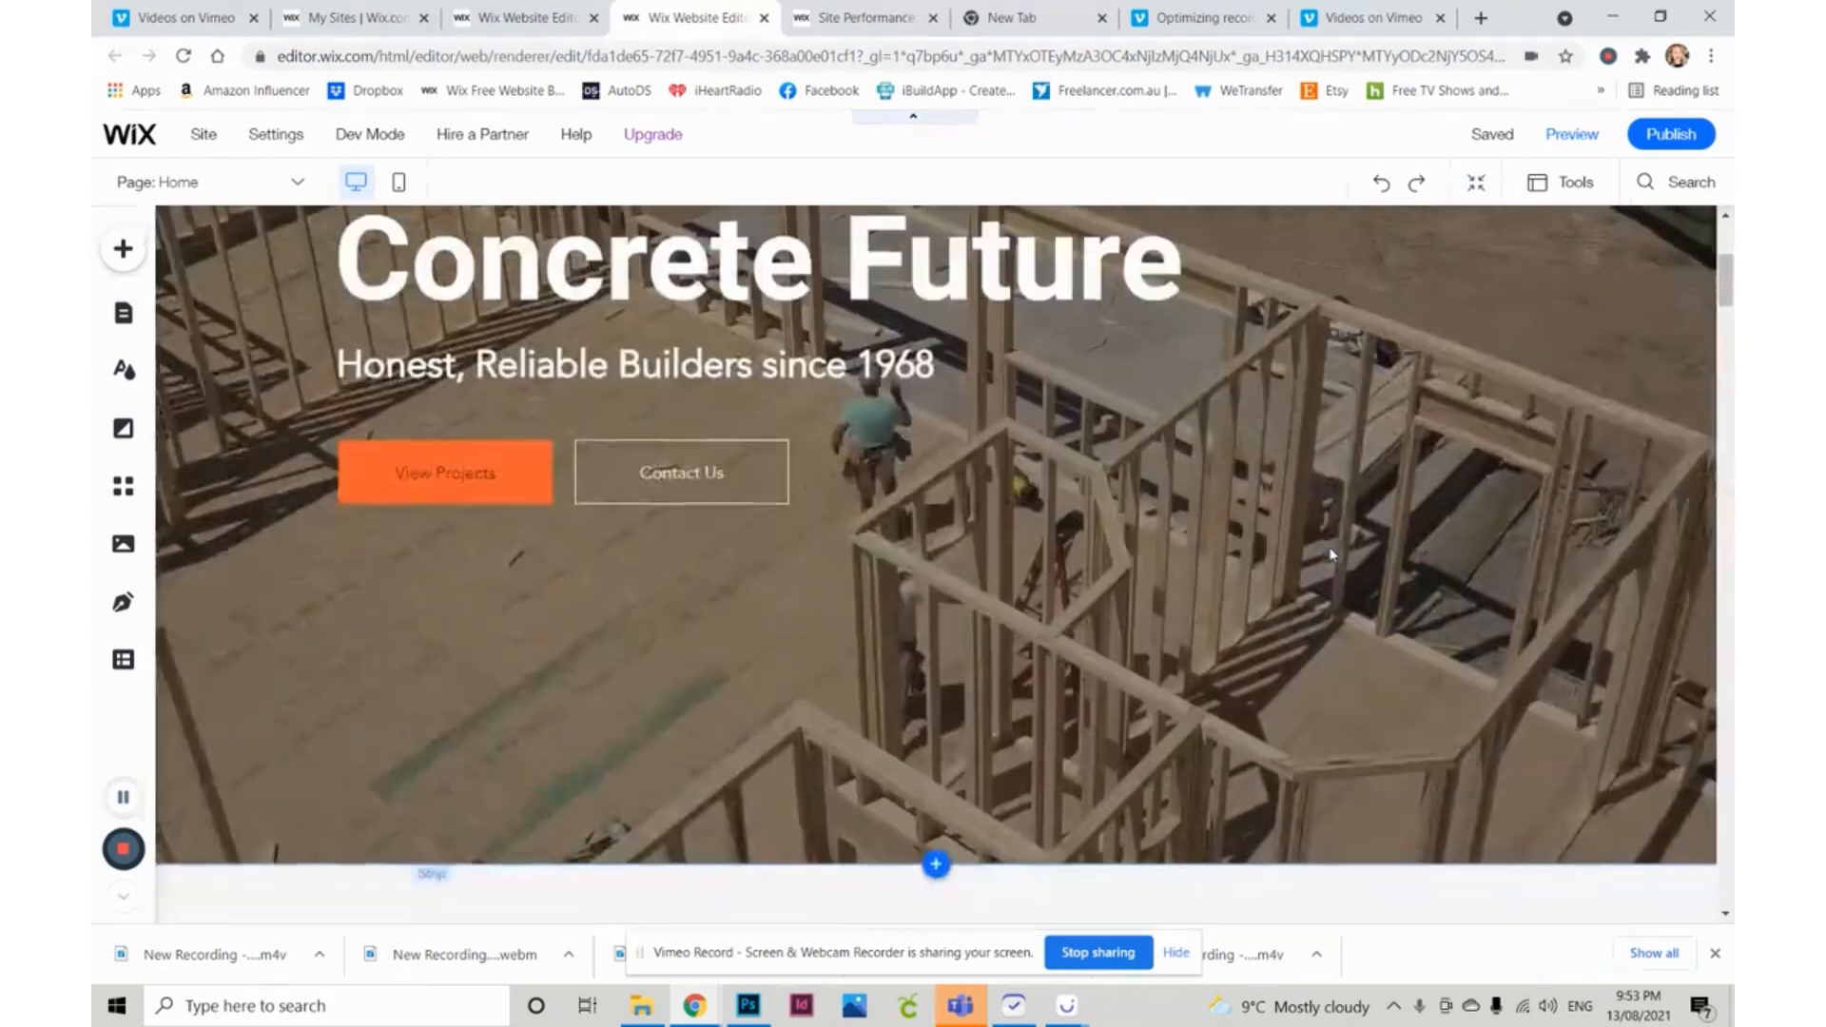
scroll(1331, 552, down, 3)
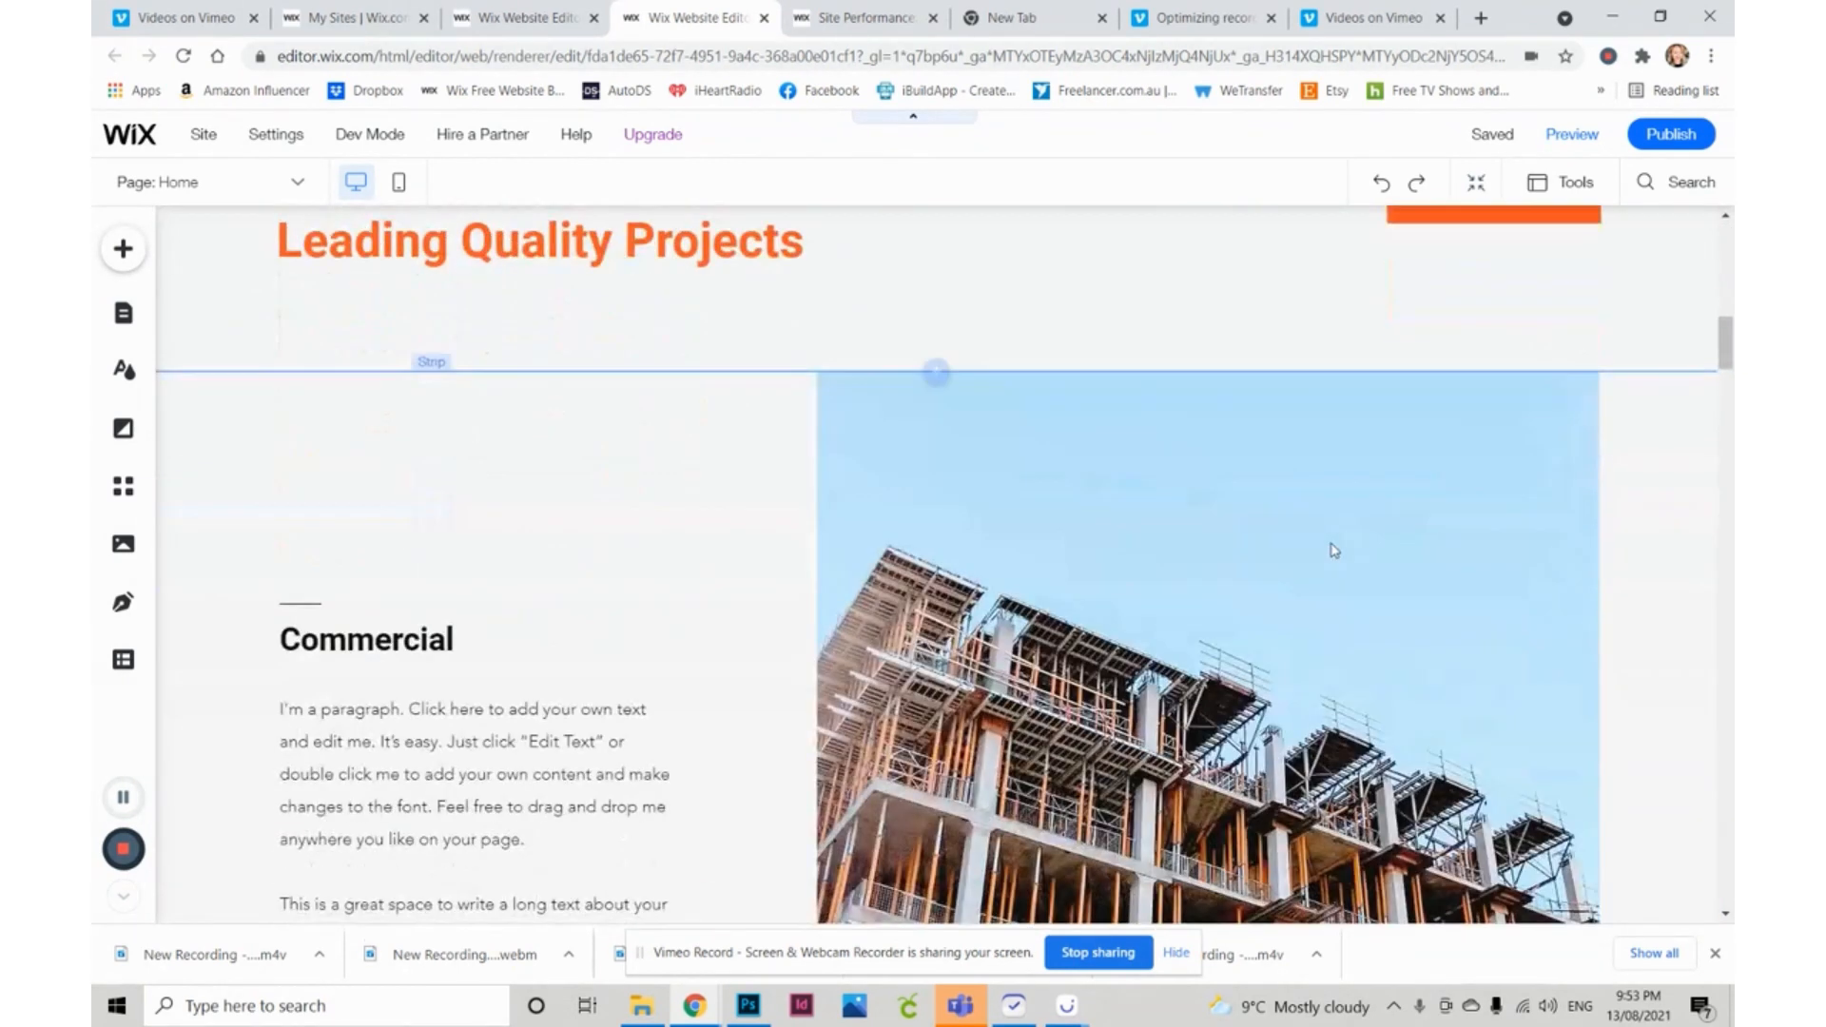
click(560, 17)
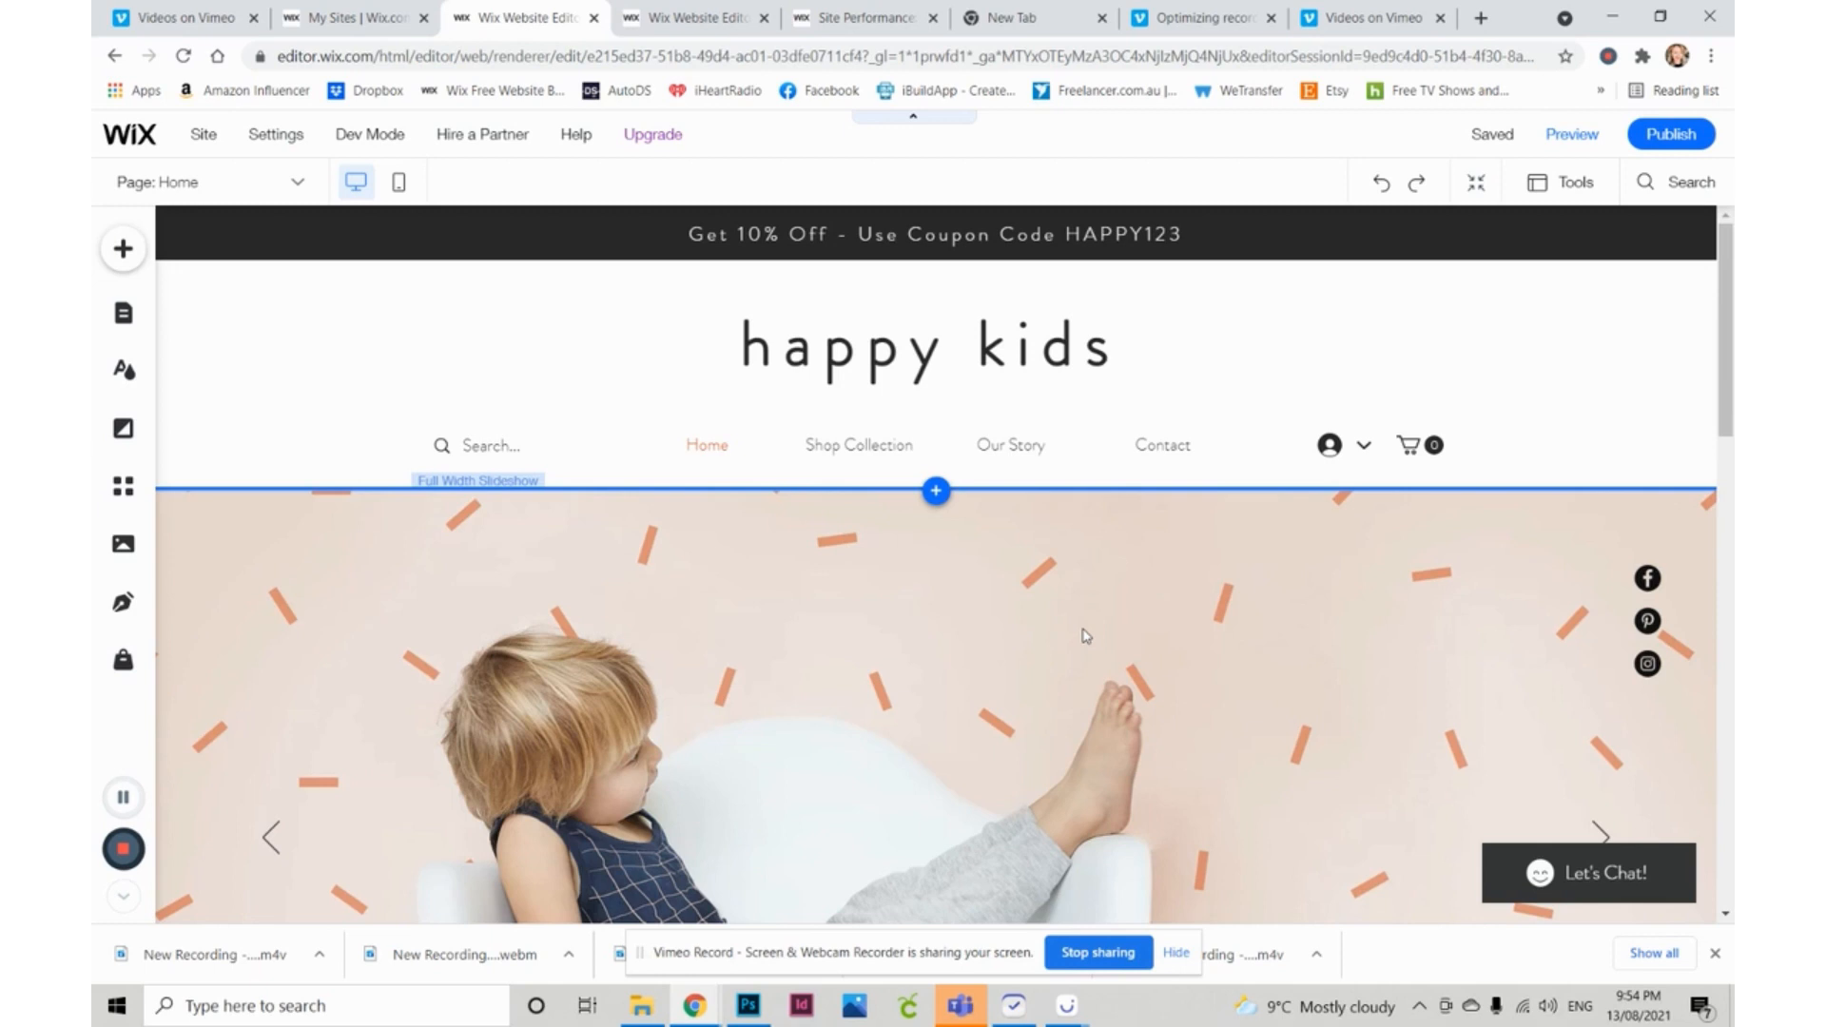
click(692, 21)
scroll(697, 415, up, 5)
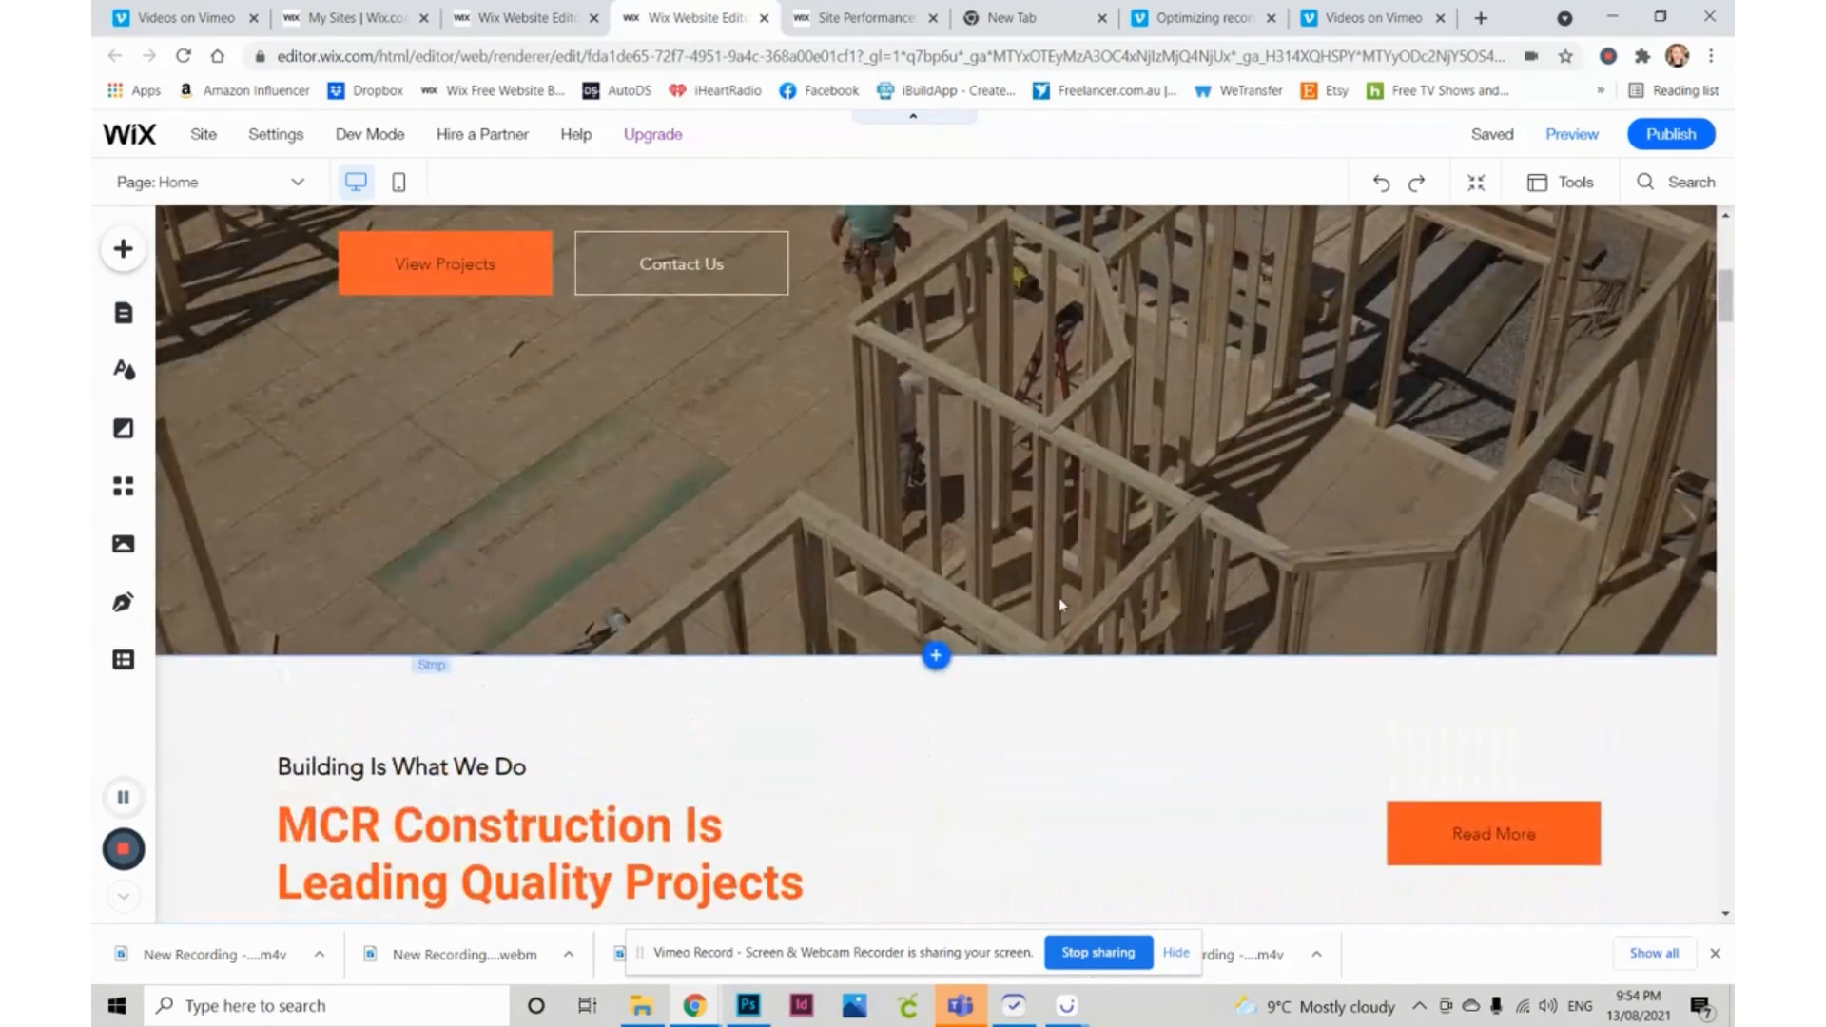
scroll(1061, 604, up, 6)
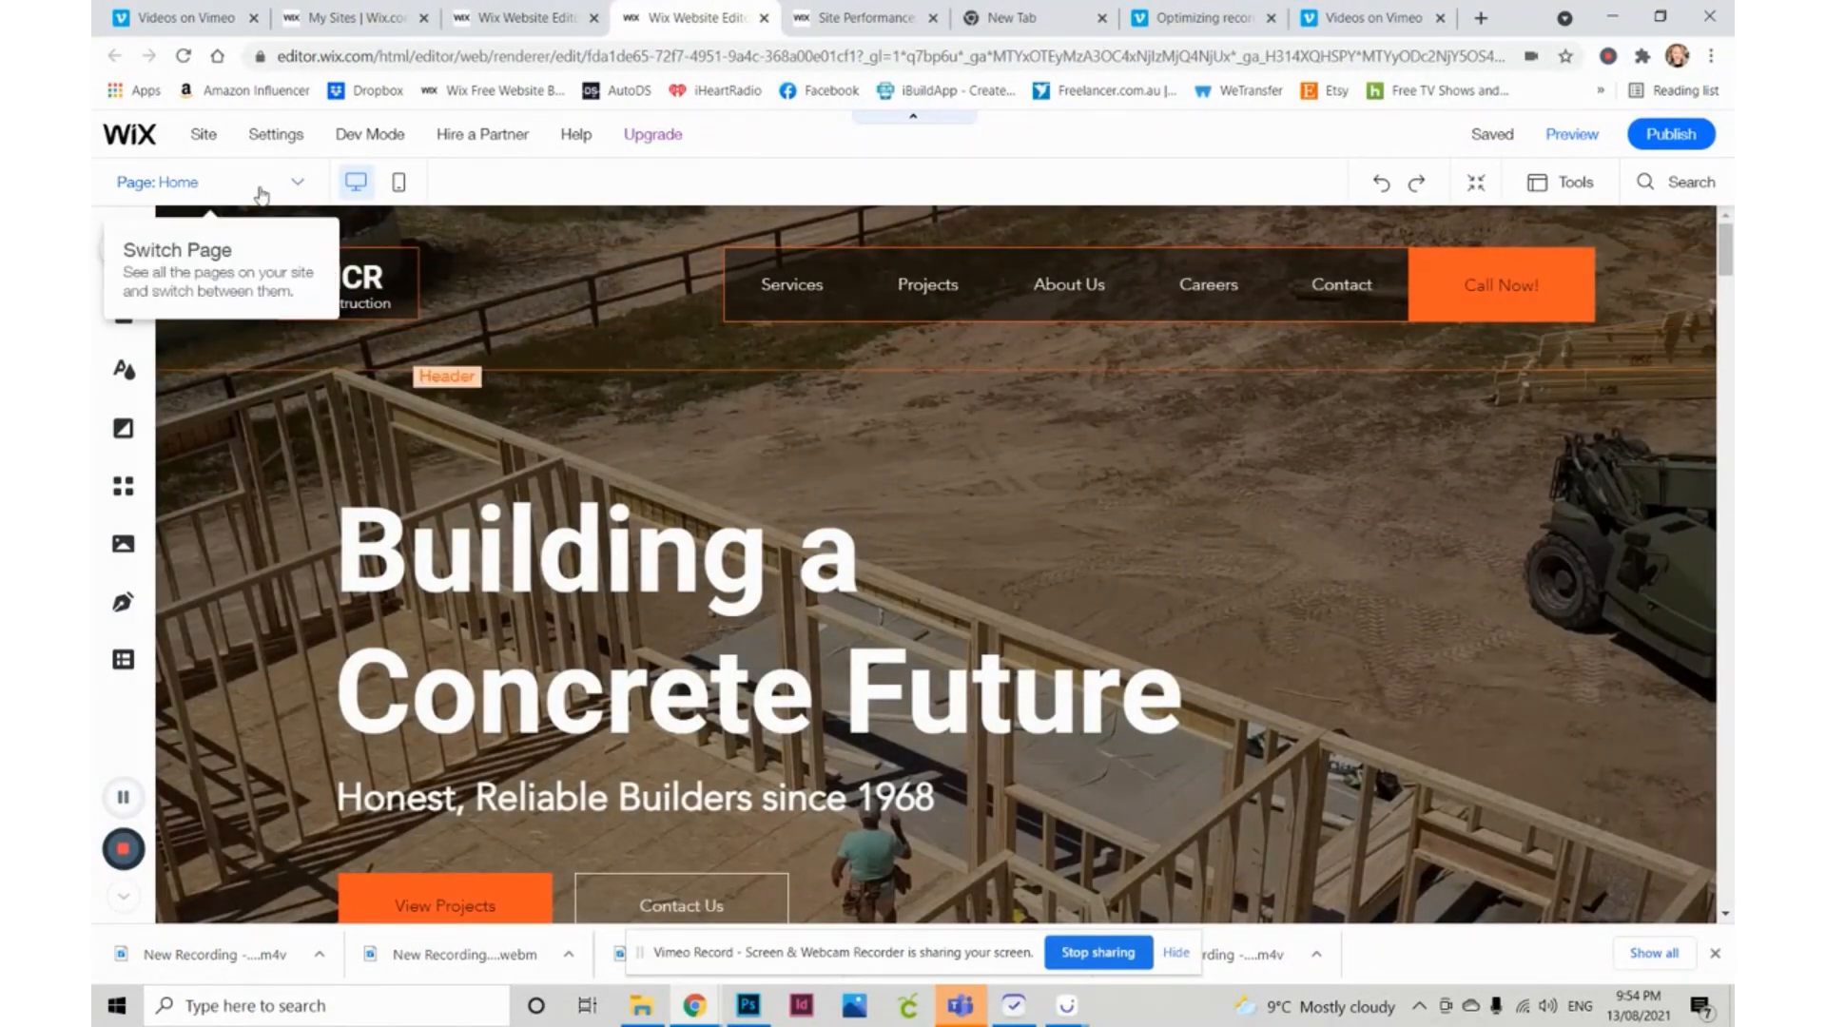
- Review the SEO Basics settings of the MCR Construction site's Home page, including URL slug, title tag and meta description, and close them
double_click(178, 183)
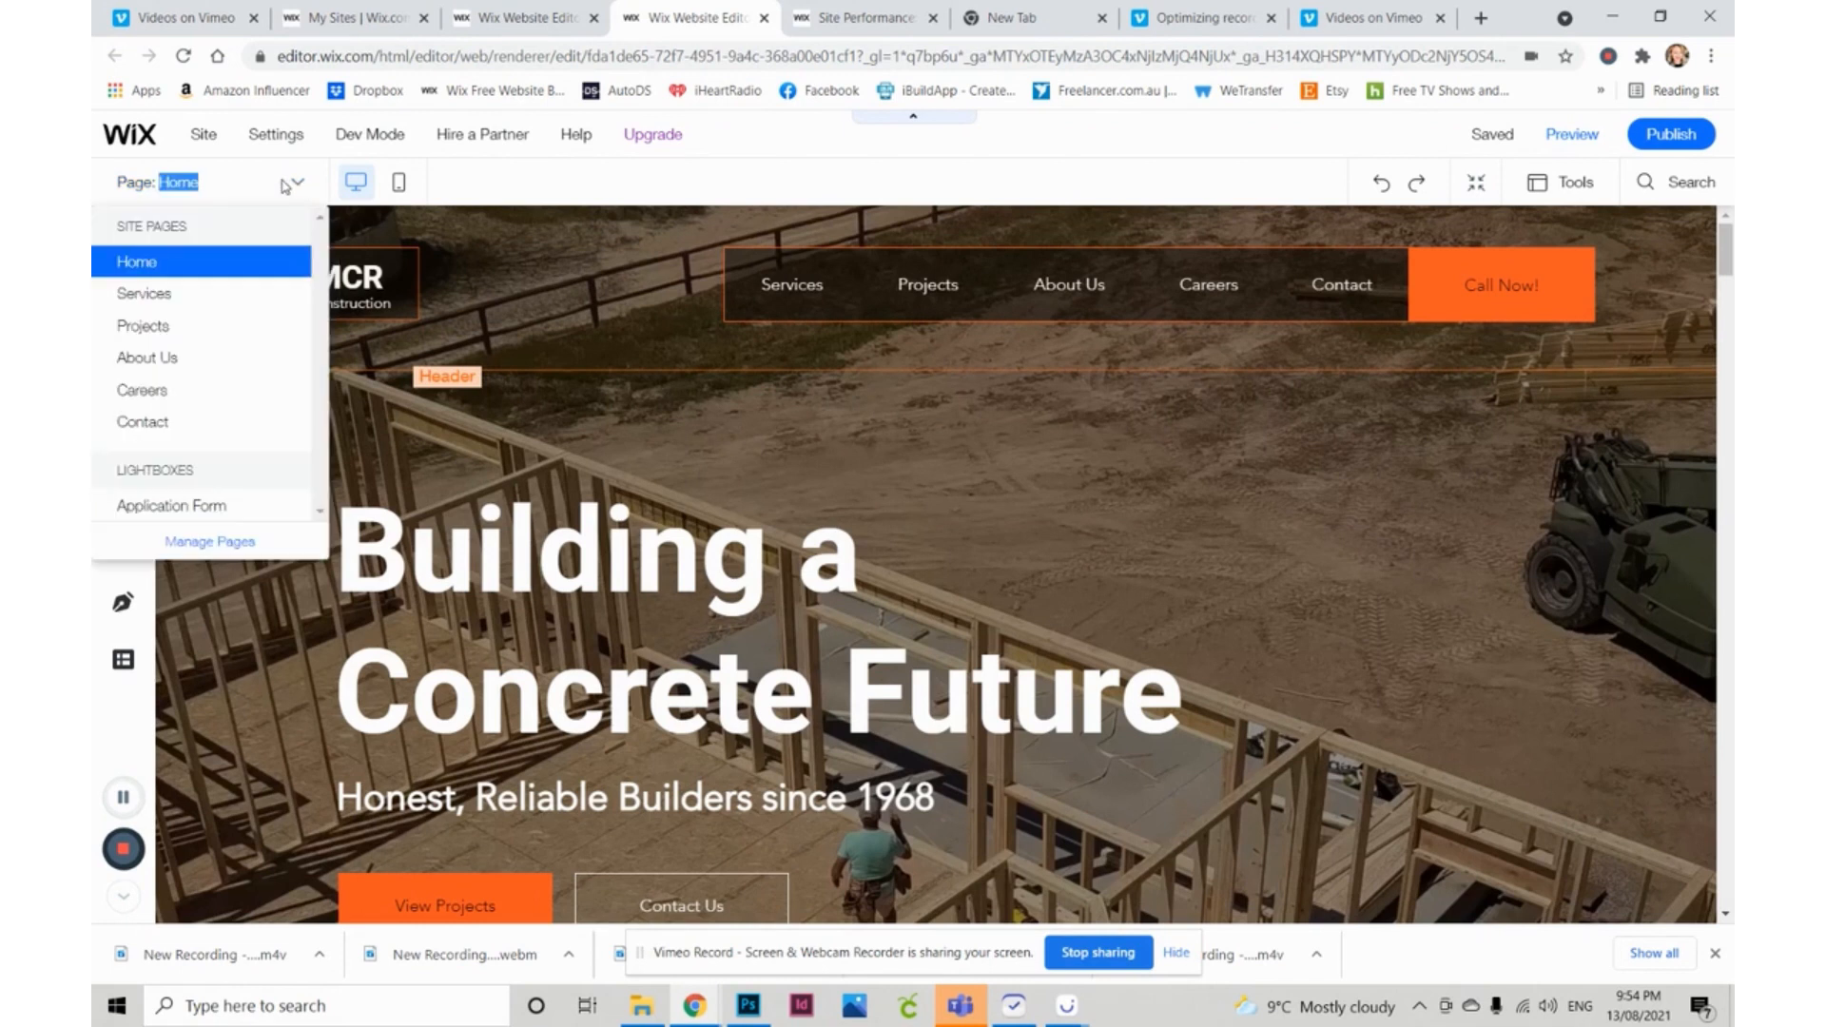
click(230, 546)
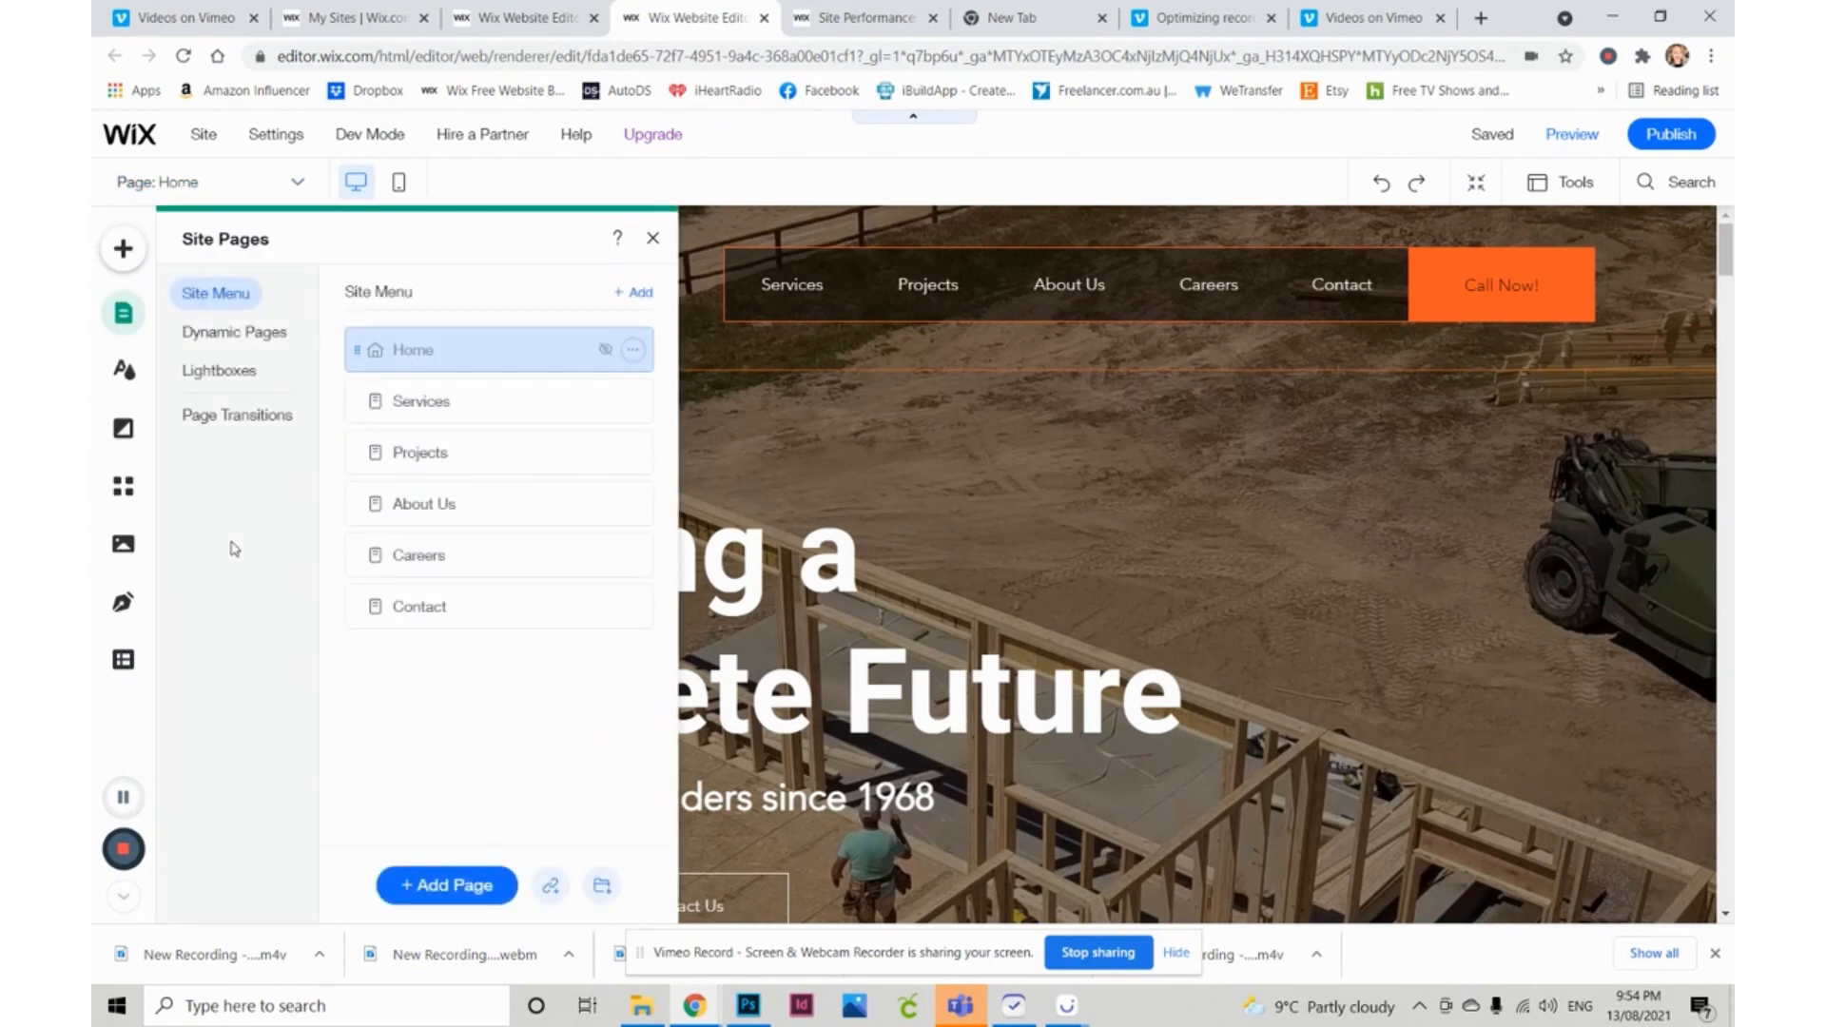
click(633, 351)
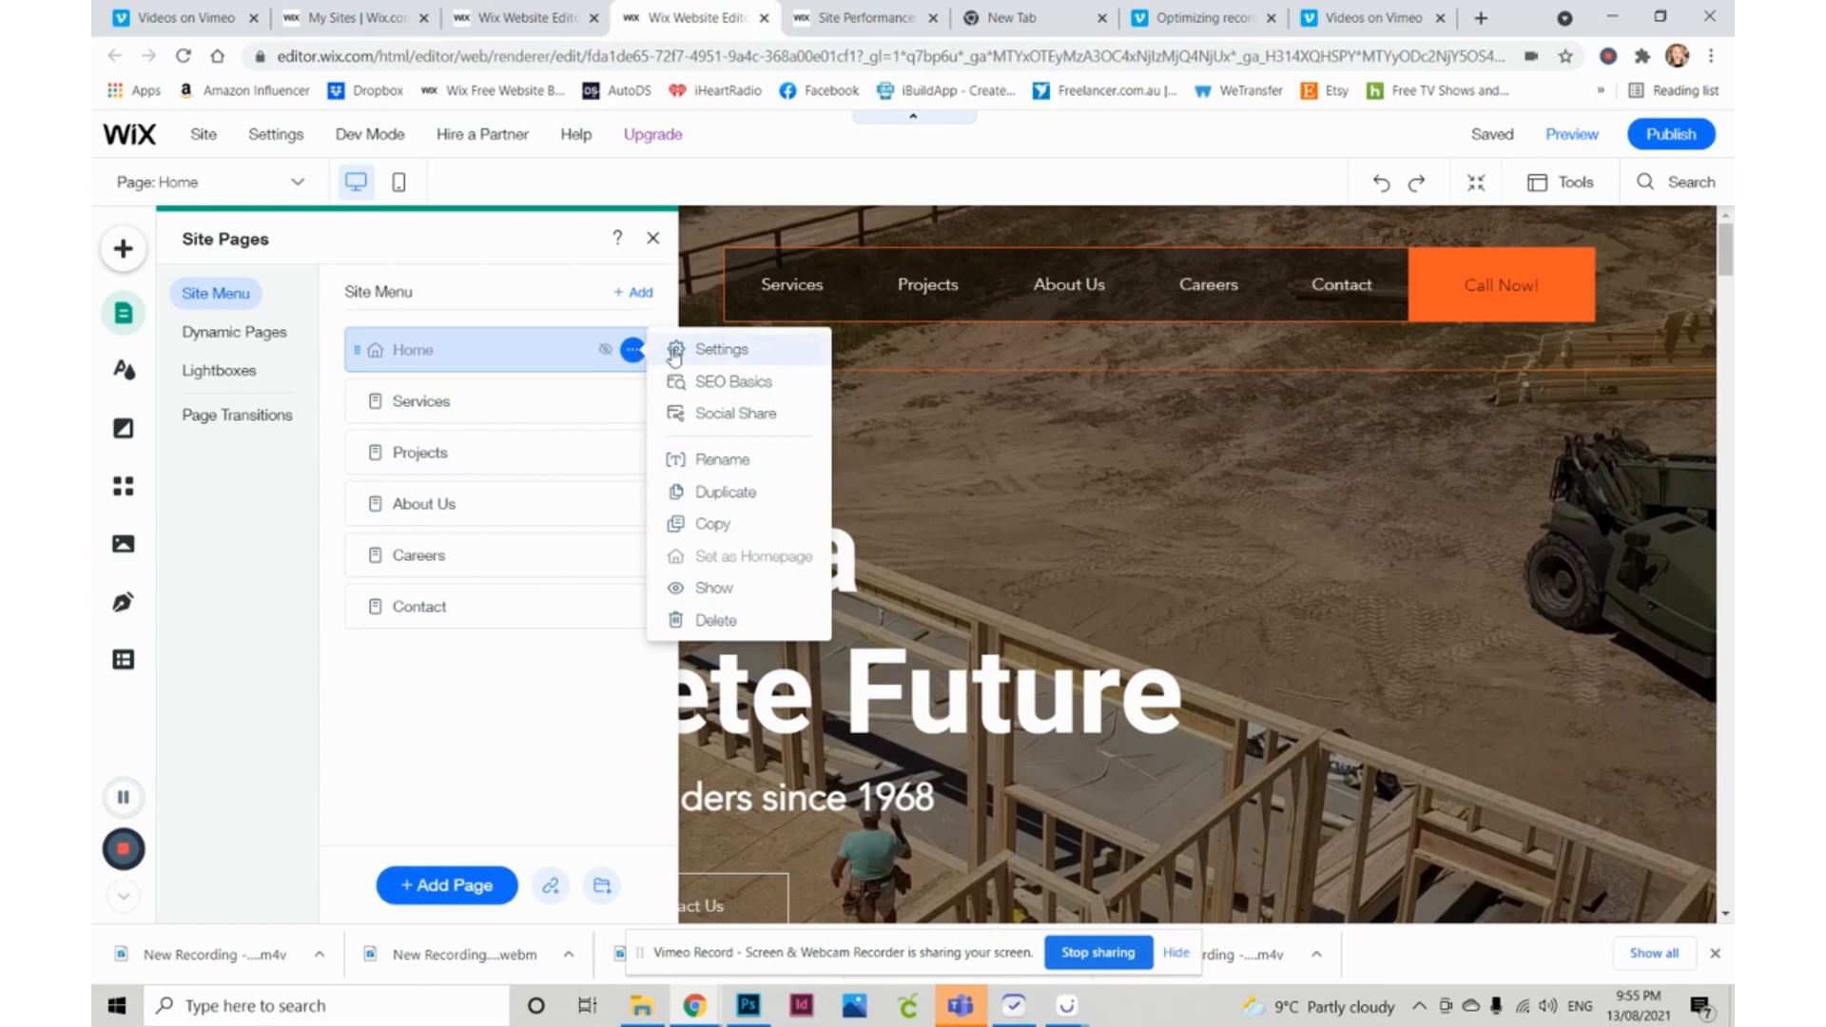
click(737, 384)
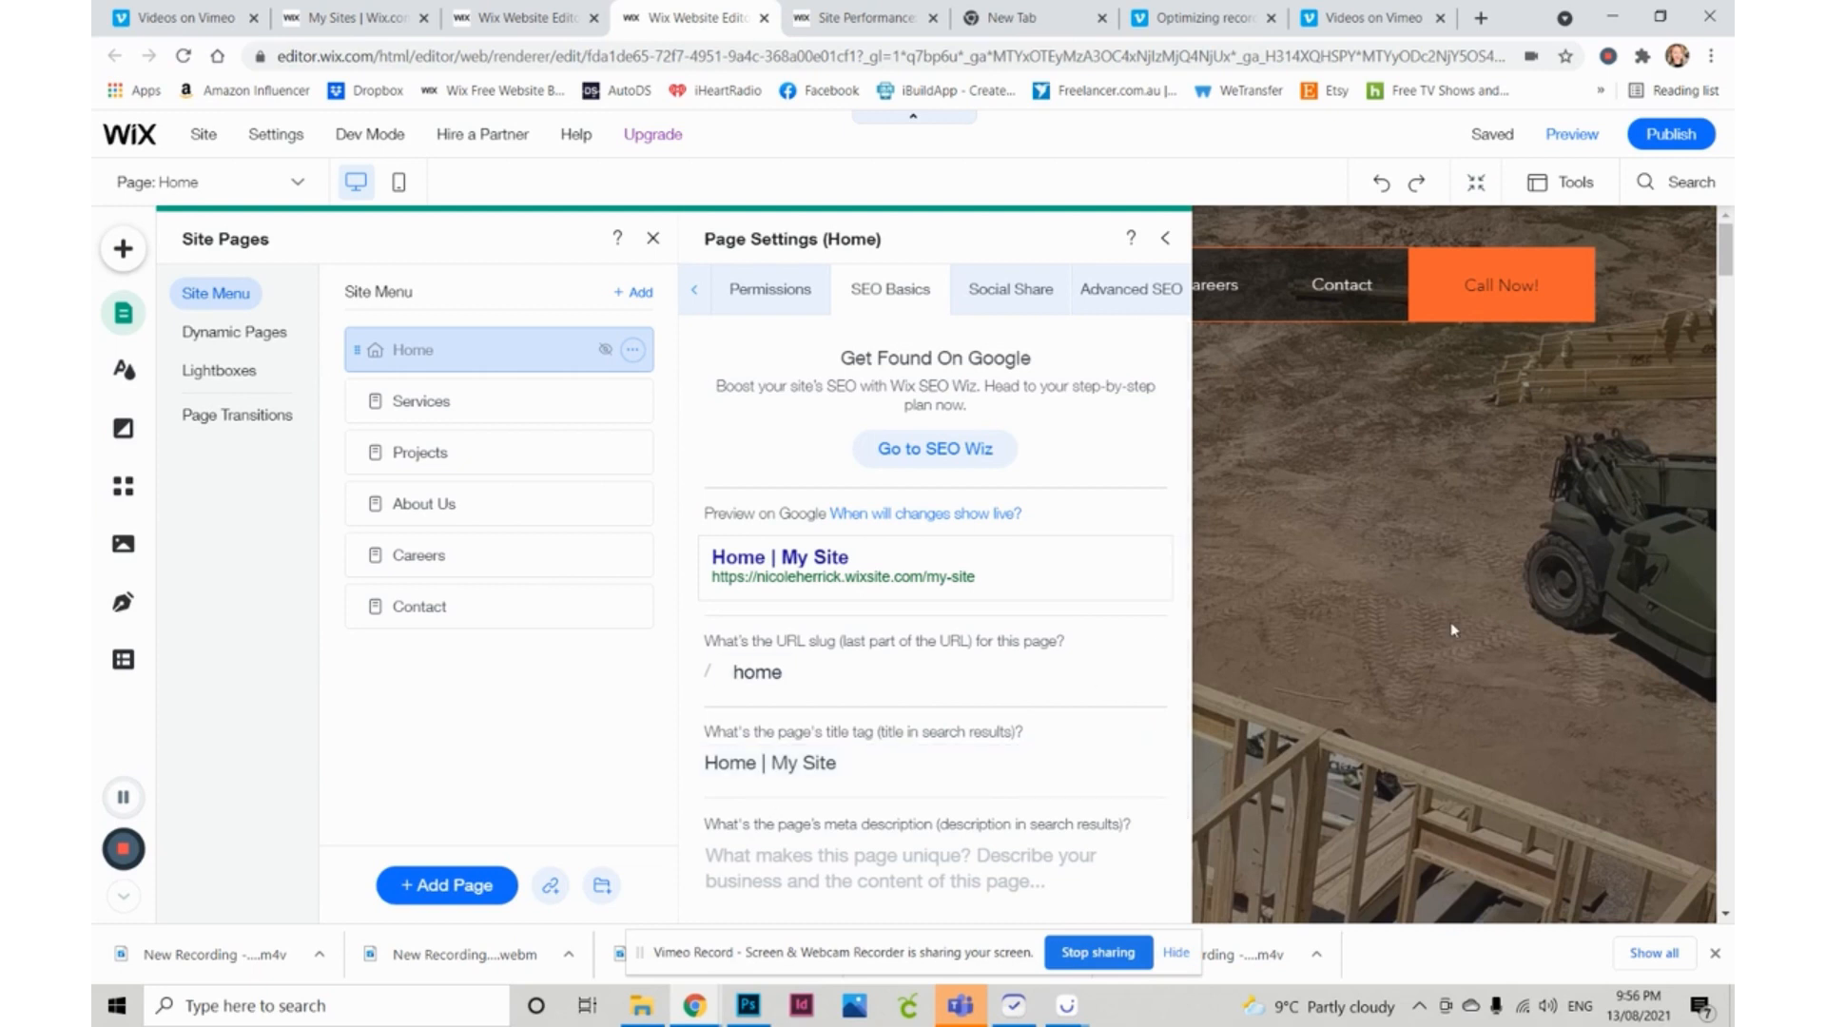
key(Escape)
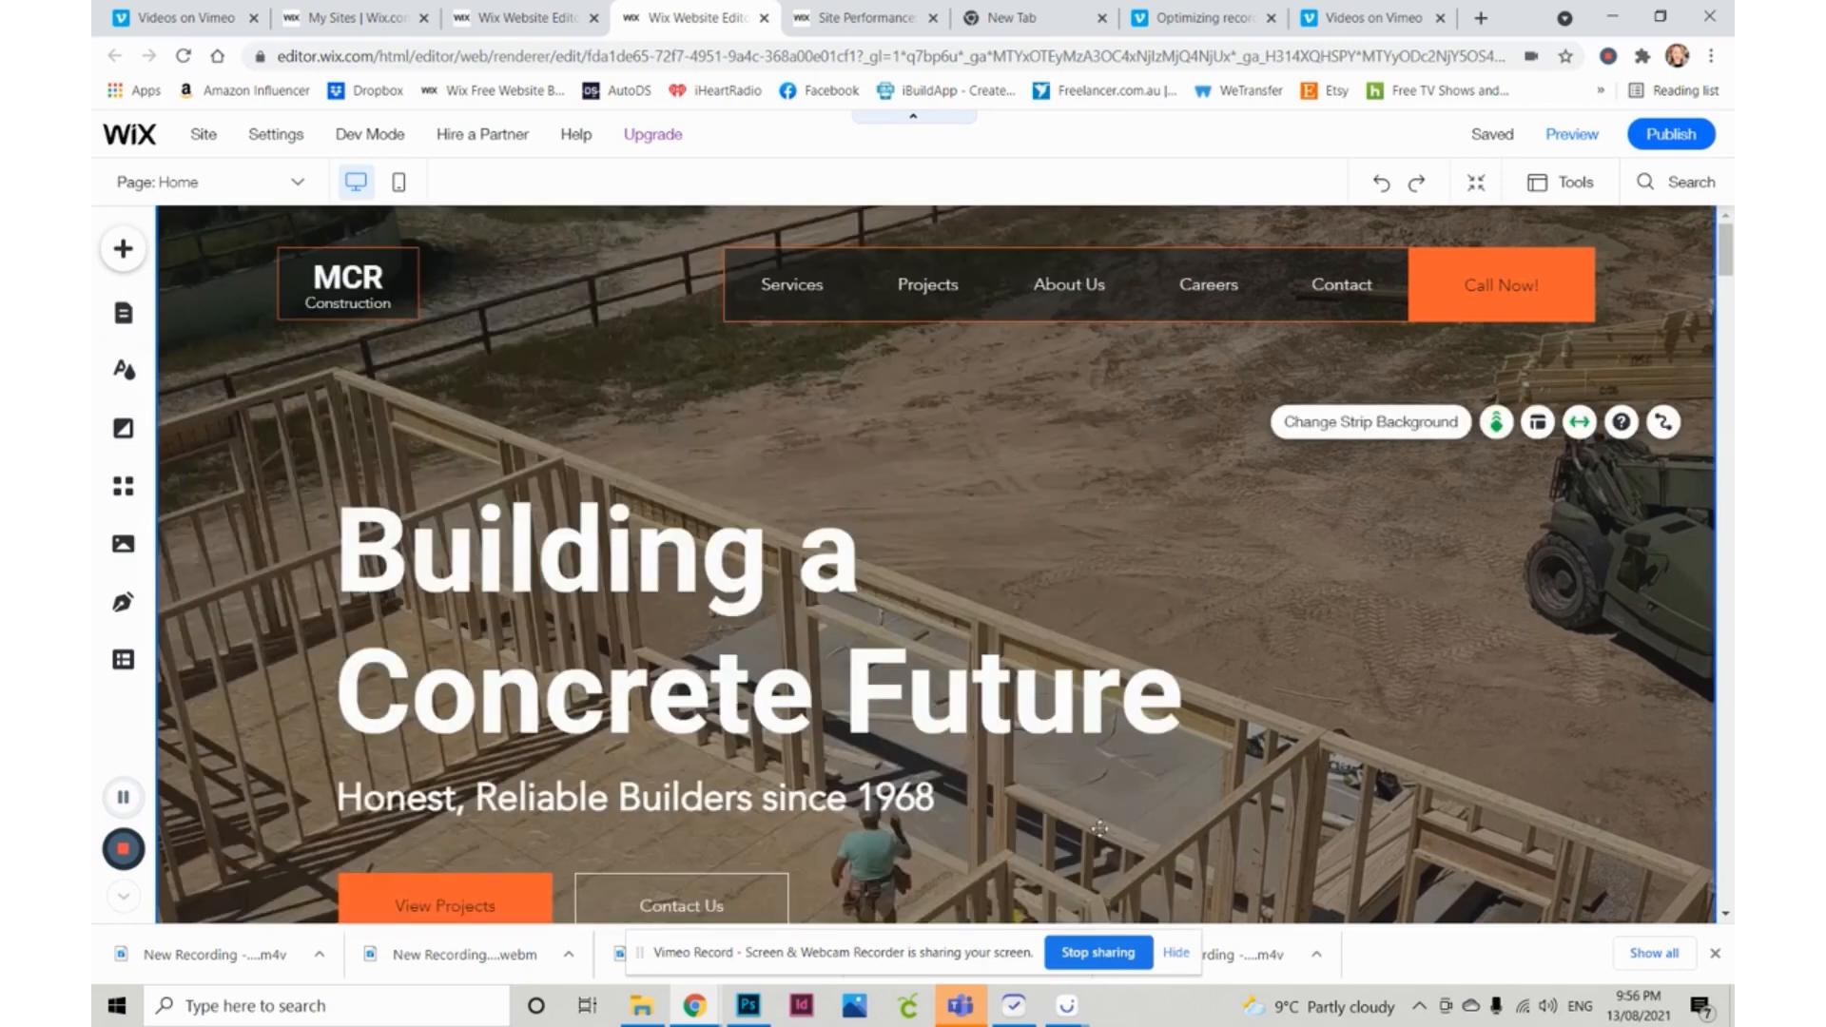
- Examine the headings and section text down the Home page, from the hero to the Infrastructure section
scroll(956, 618, down, 5)
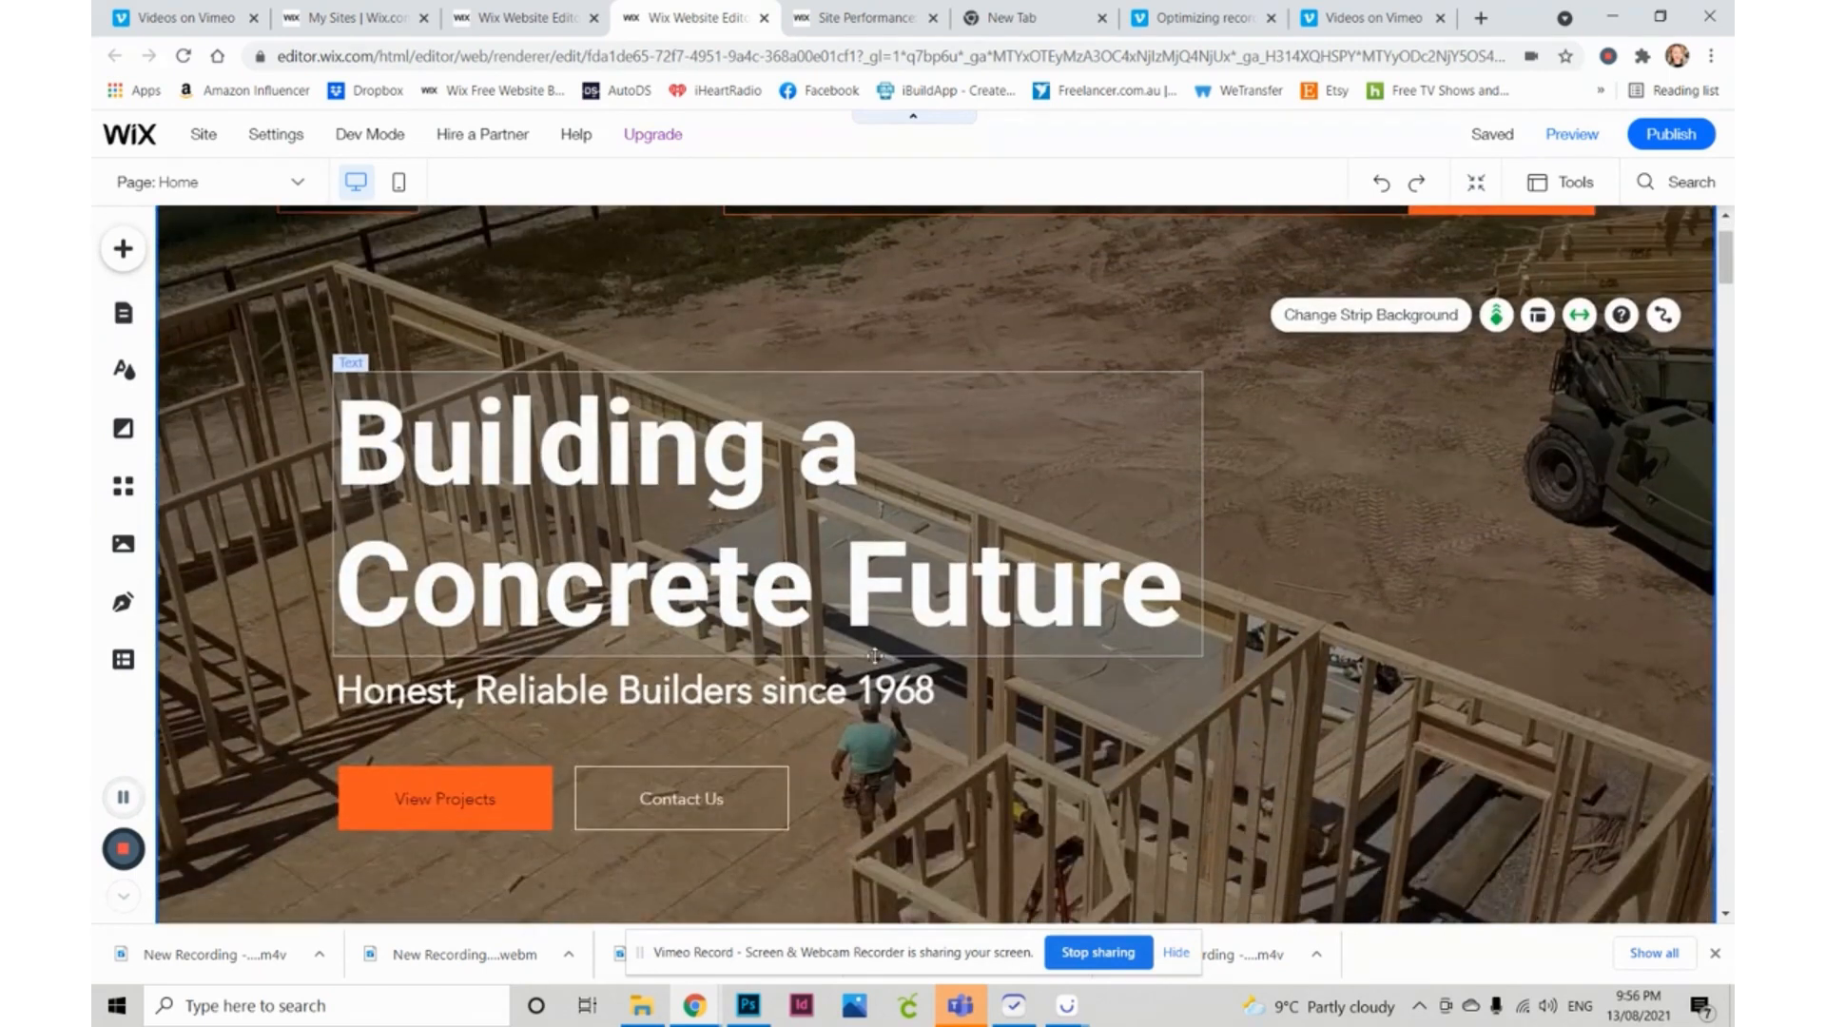
scroll(975, 694, down, 5)
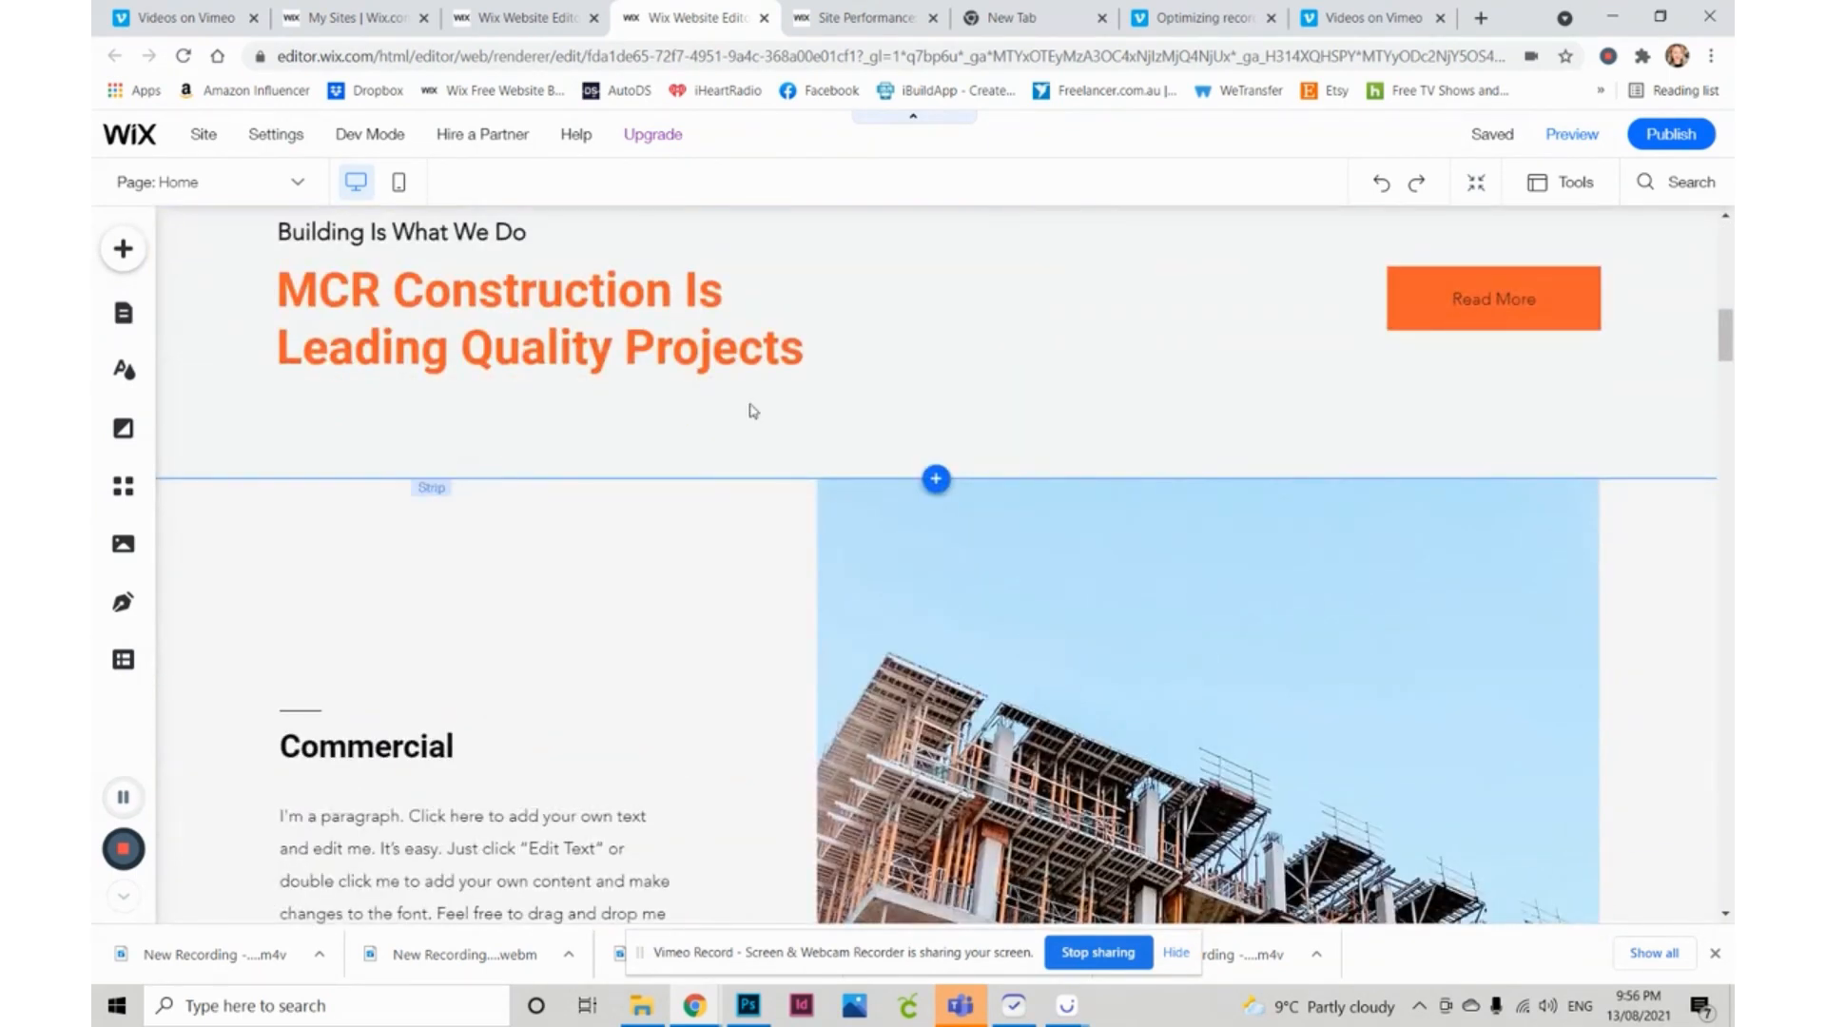
scroll(511, 788, down, 5)
scroll(511, 787, down, 10)
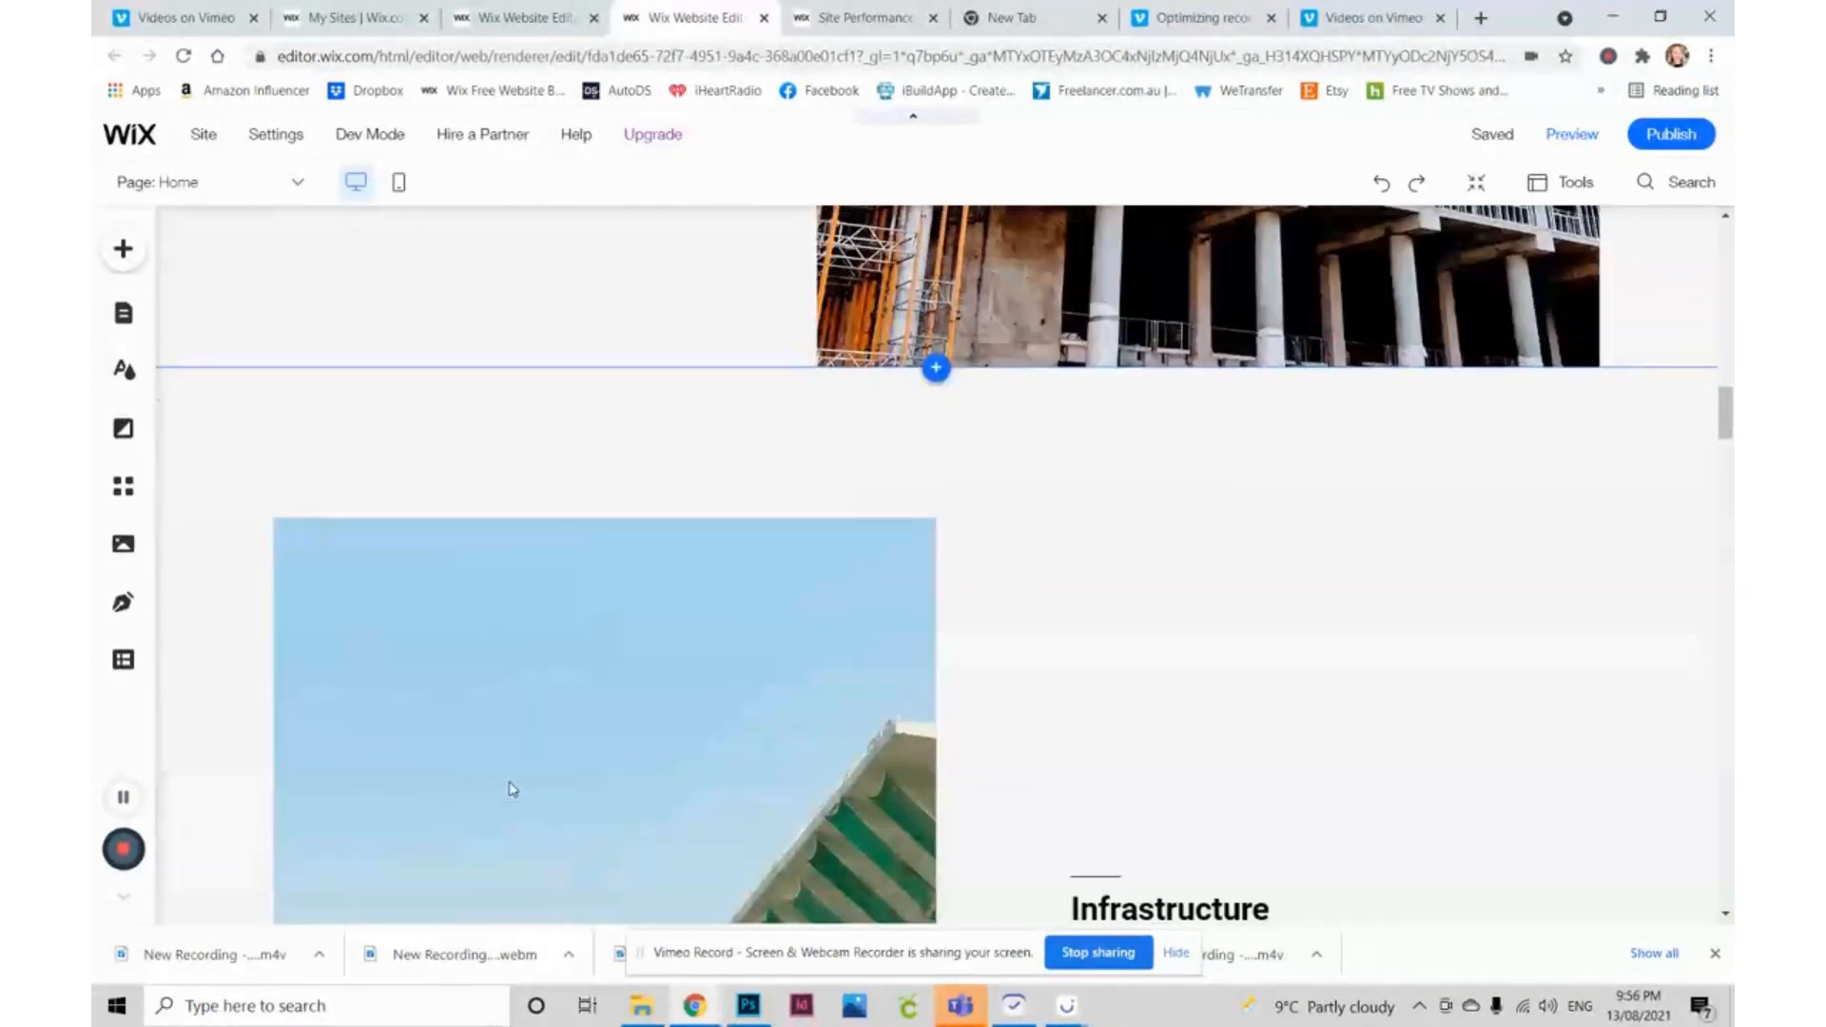
scroll(590, 773, down, 3)
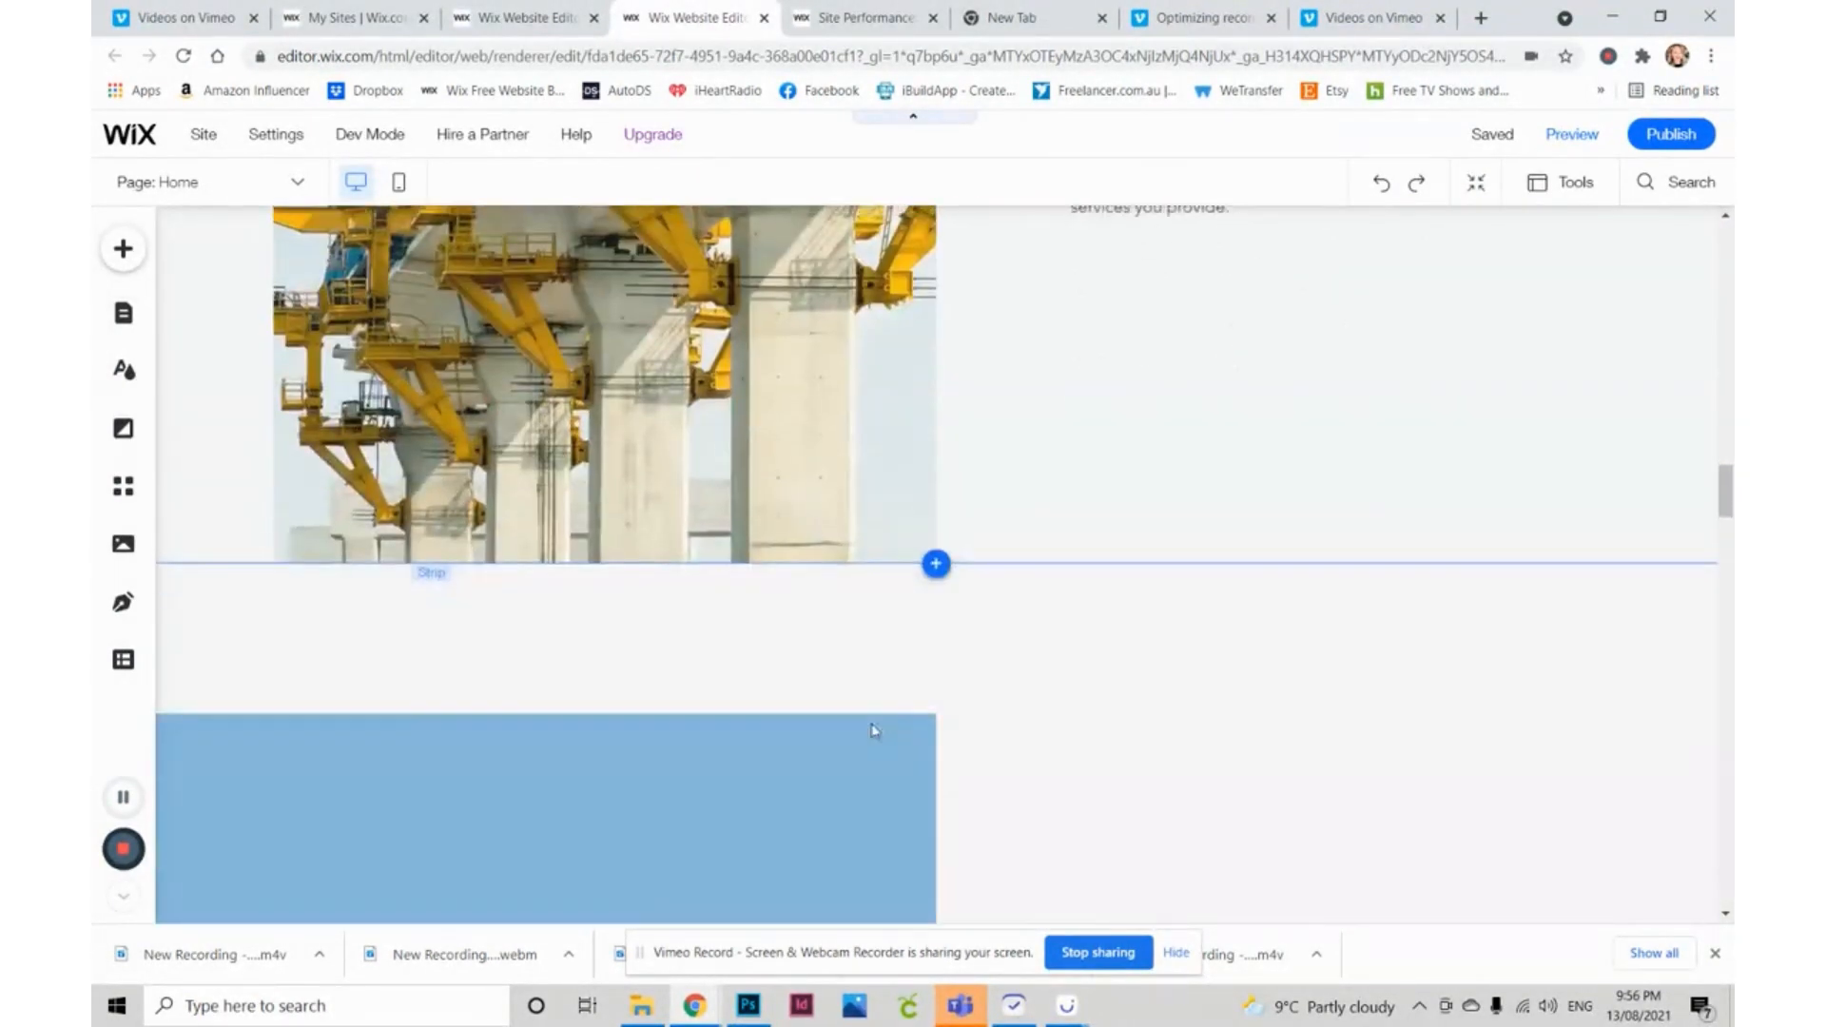
scroll(868, 733, up, 20)
scroll(548, 381, up, 2)
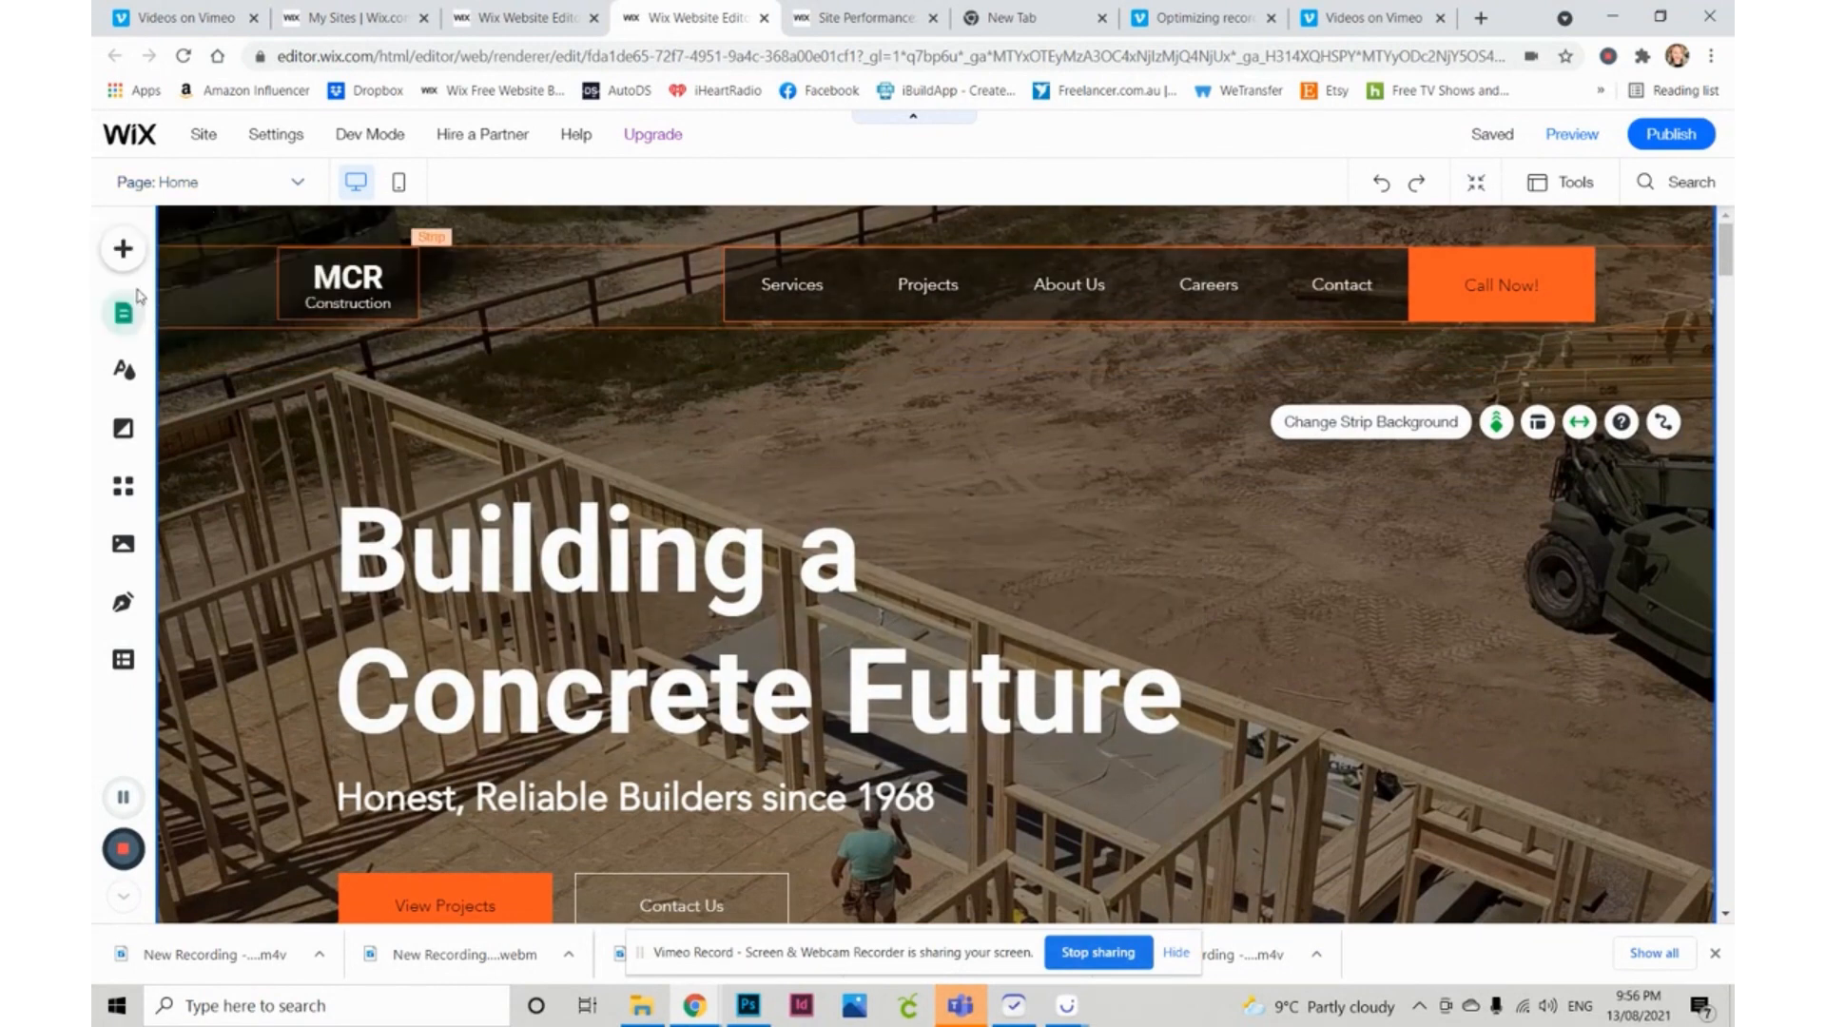
- Open the SEO Basics settings for the Home page from the site's page management
click(211, 188)
click(197, 185)
click(184, 196)
click(197, 542)
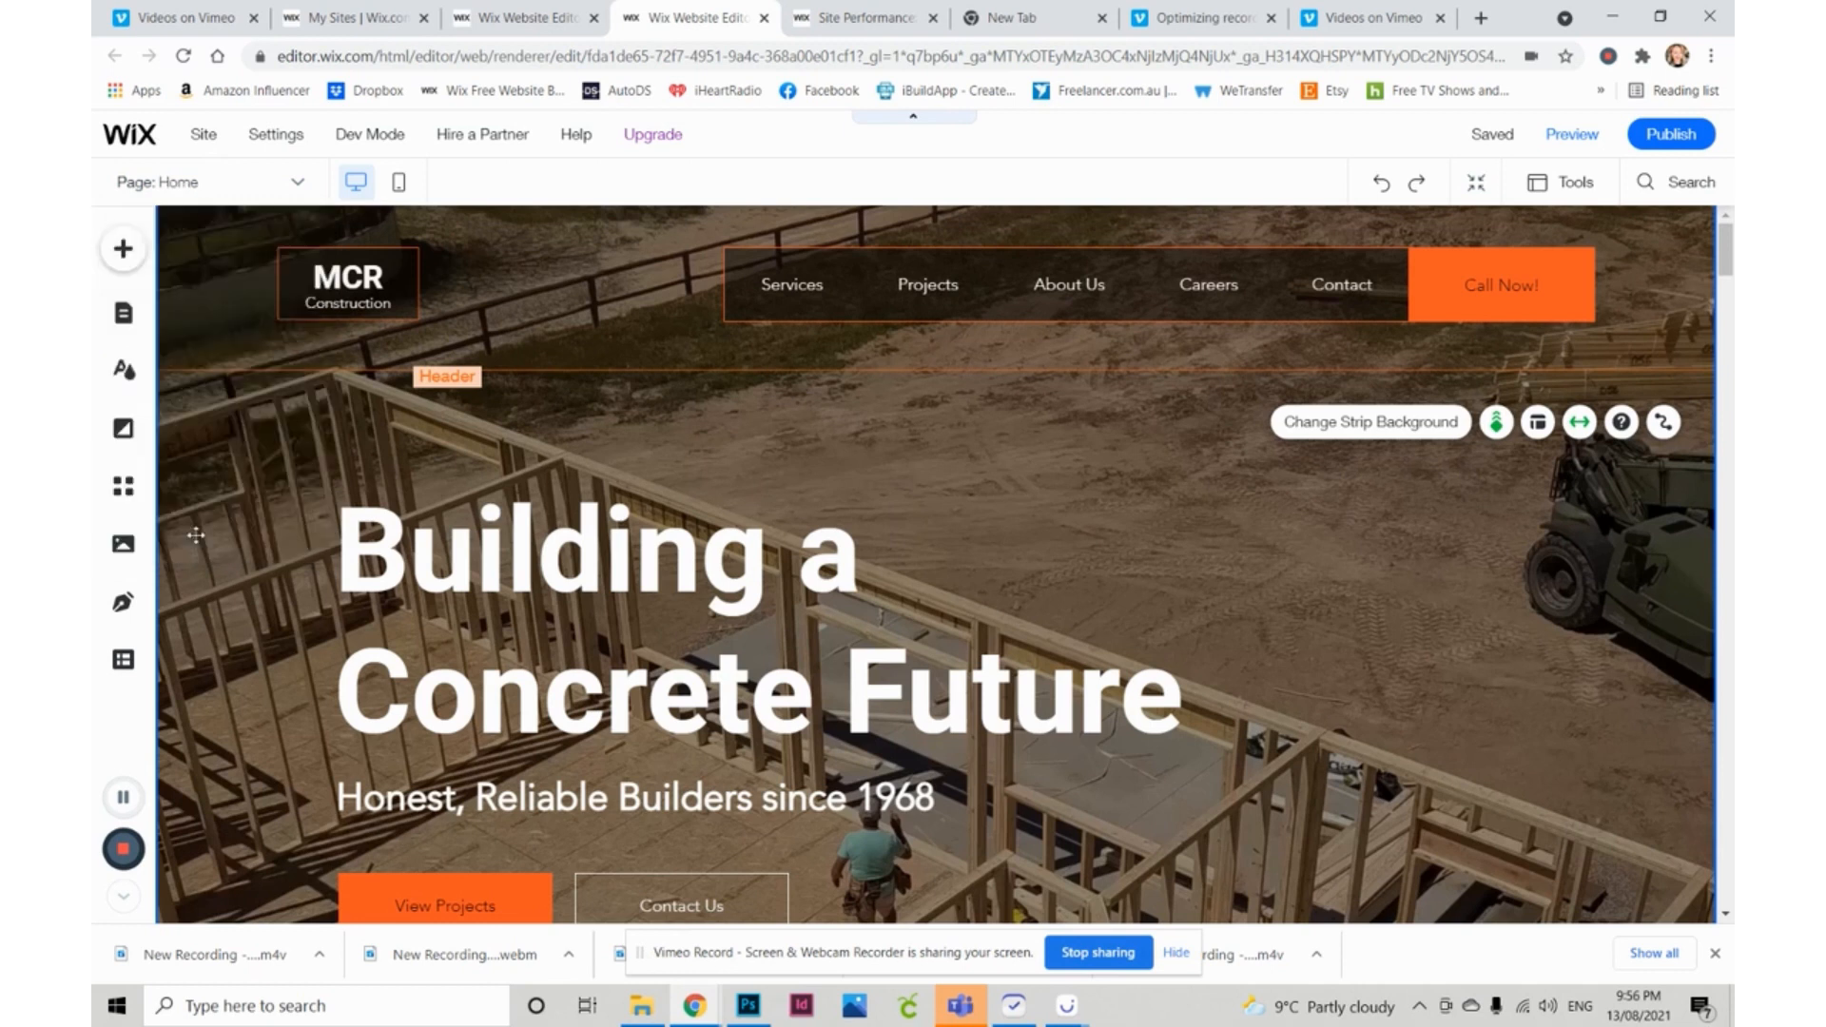
click(633, 350)
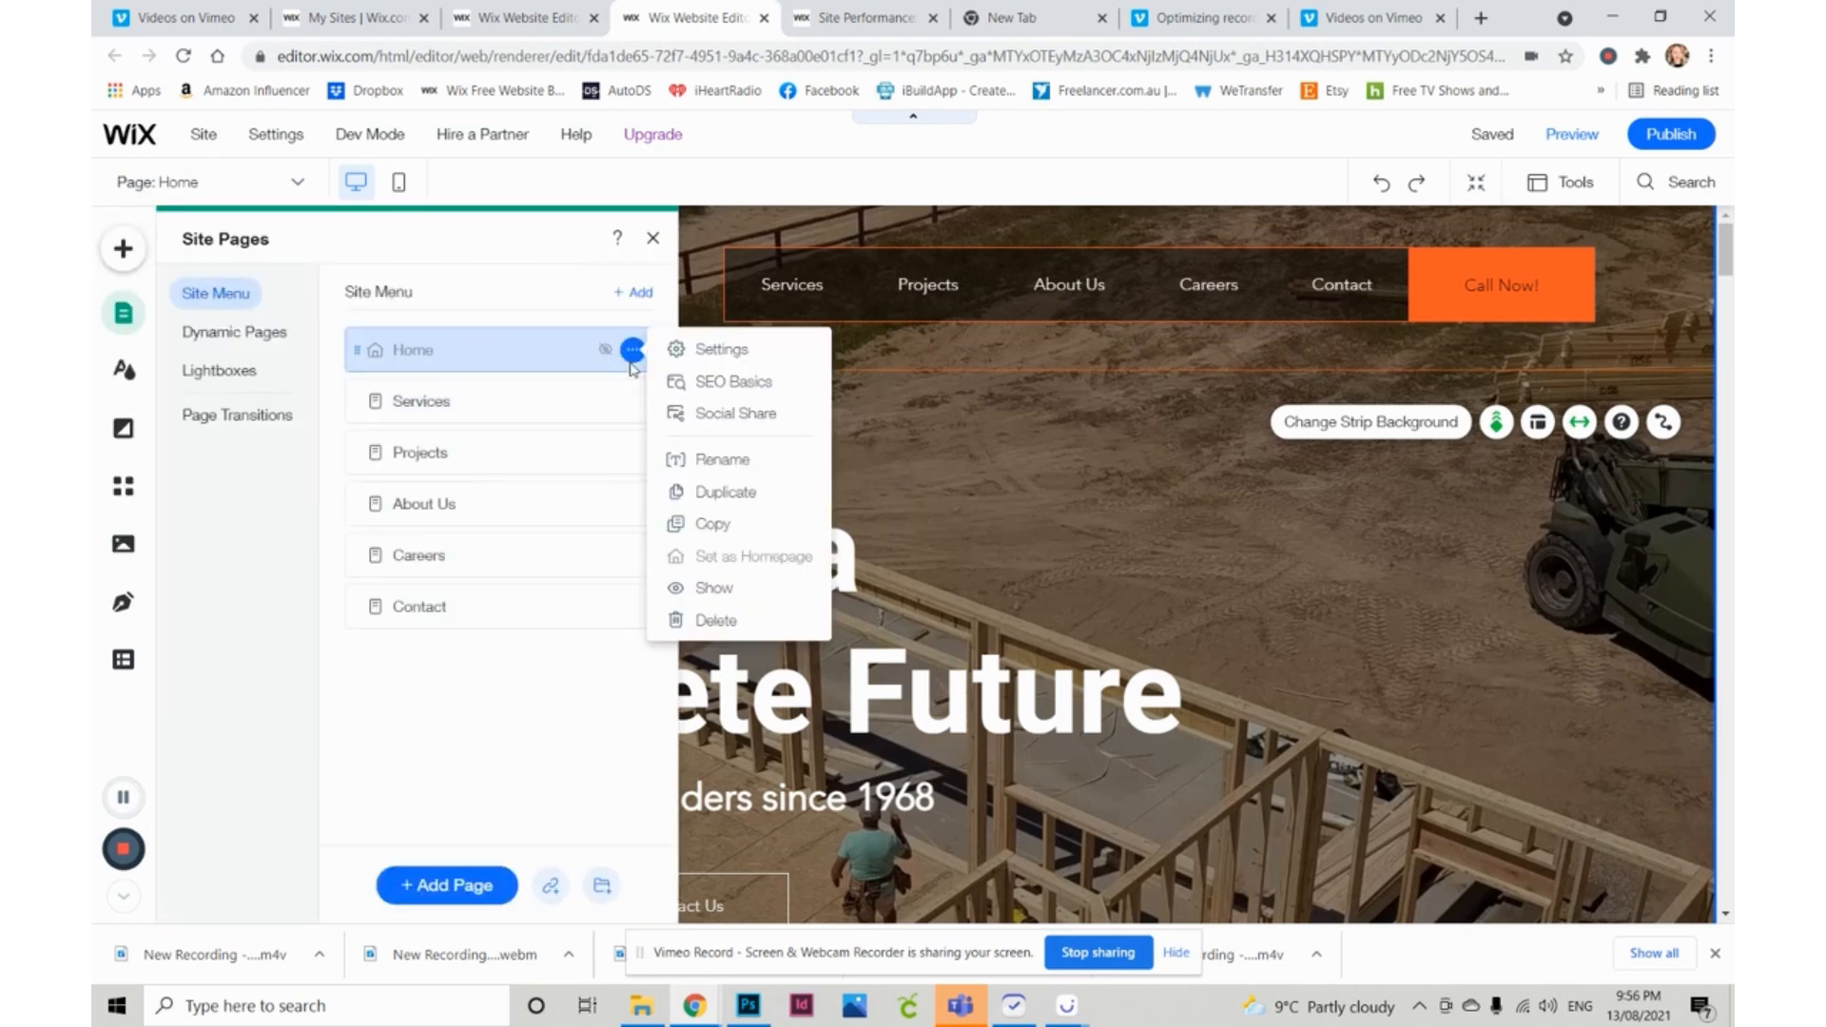
click(723, 377)
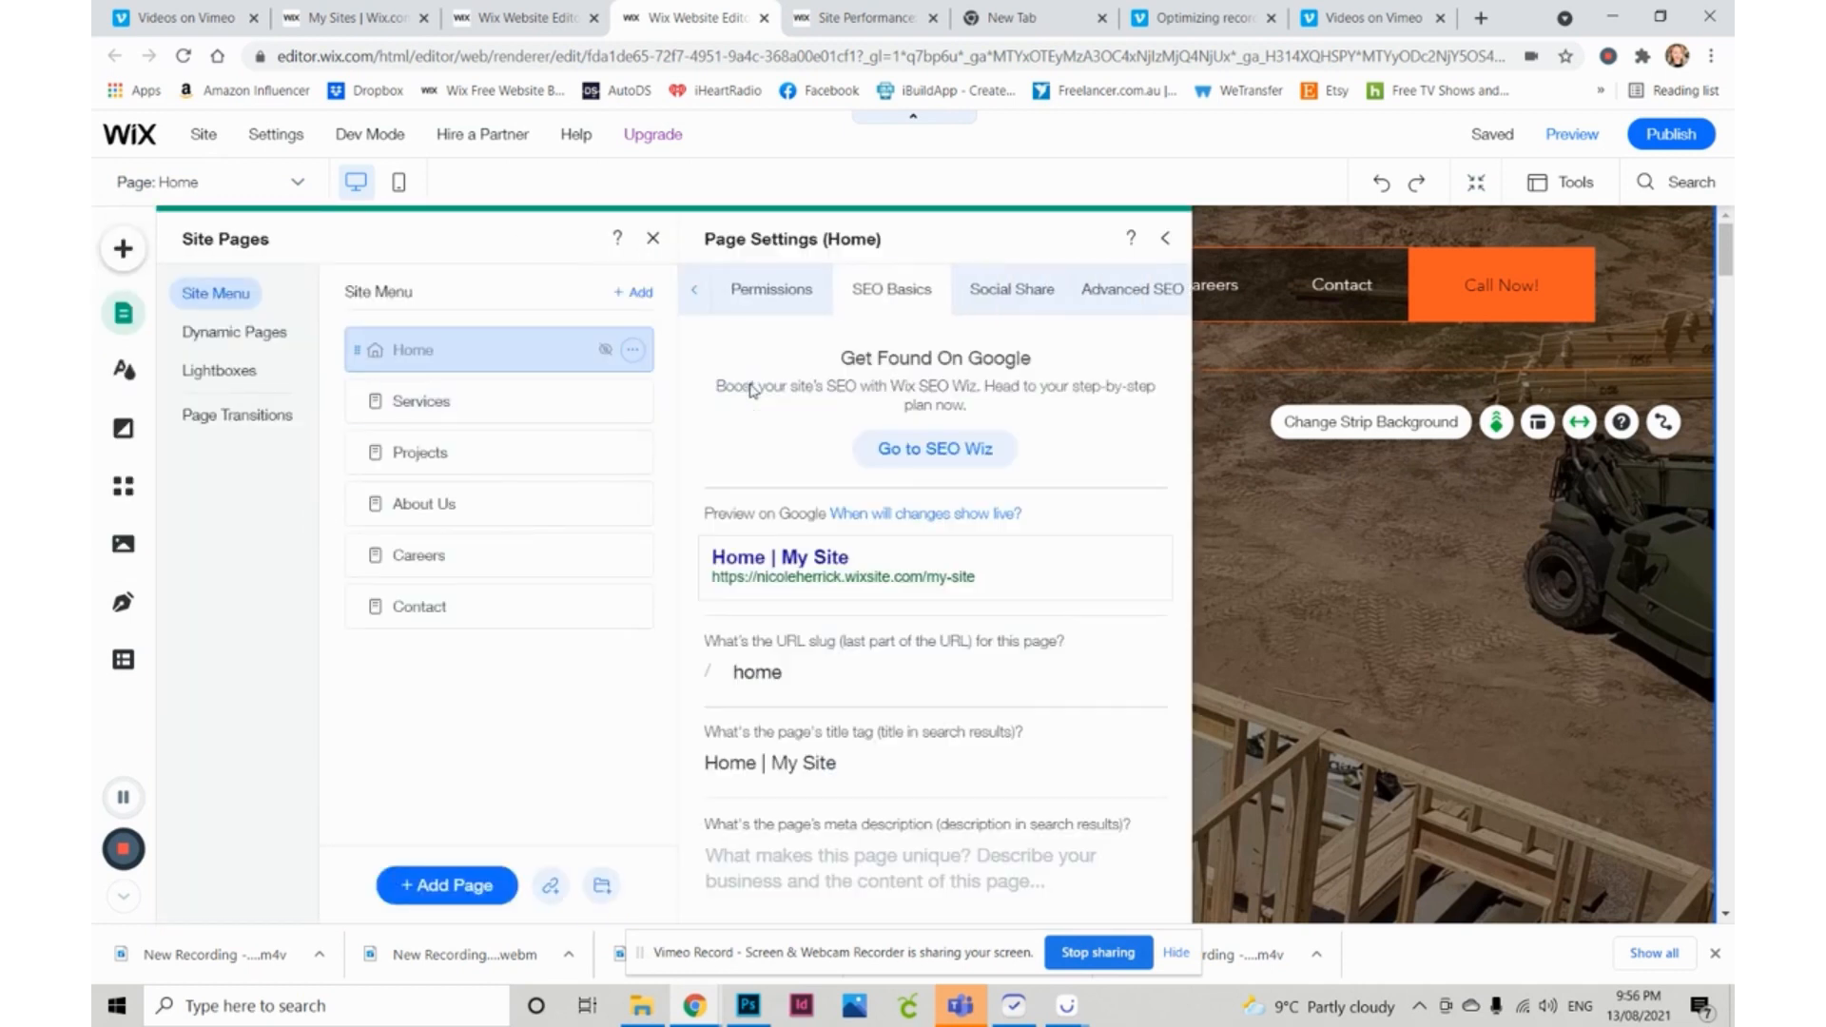
- Replace "My Site" in the Home page's title tag so it reads "Home | Concrete adn construction services Melbourne"
click(790, 766)
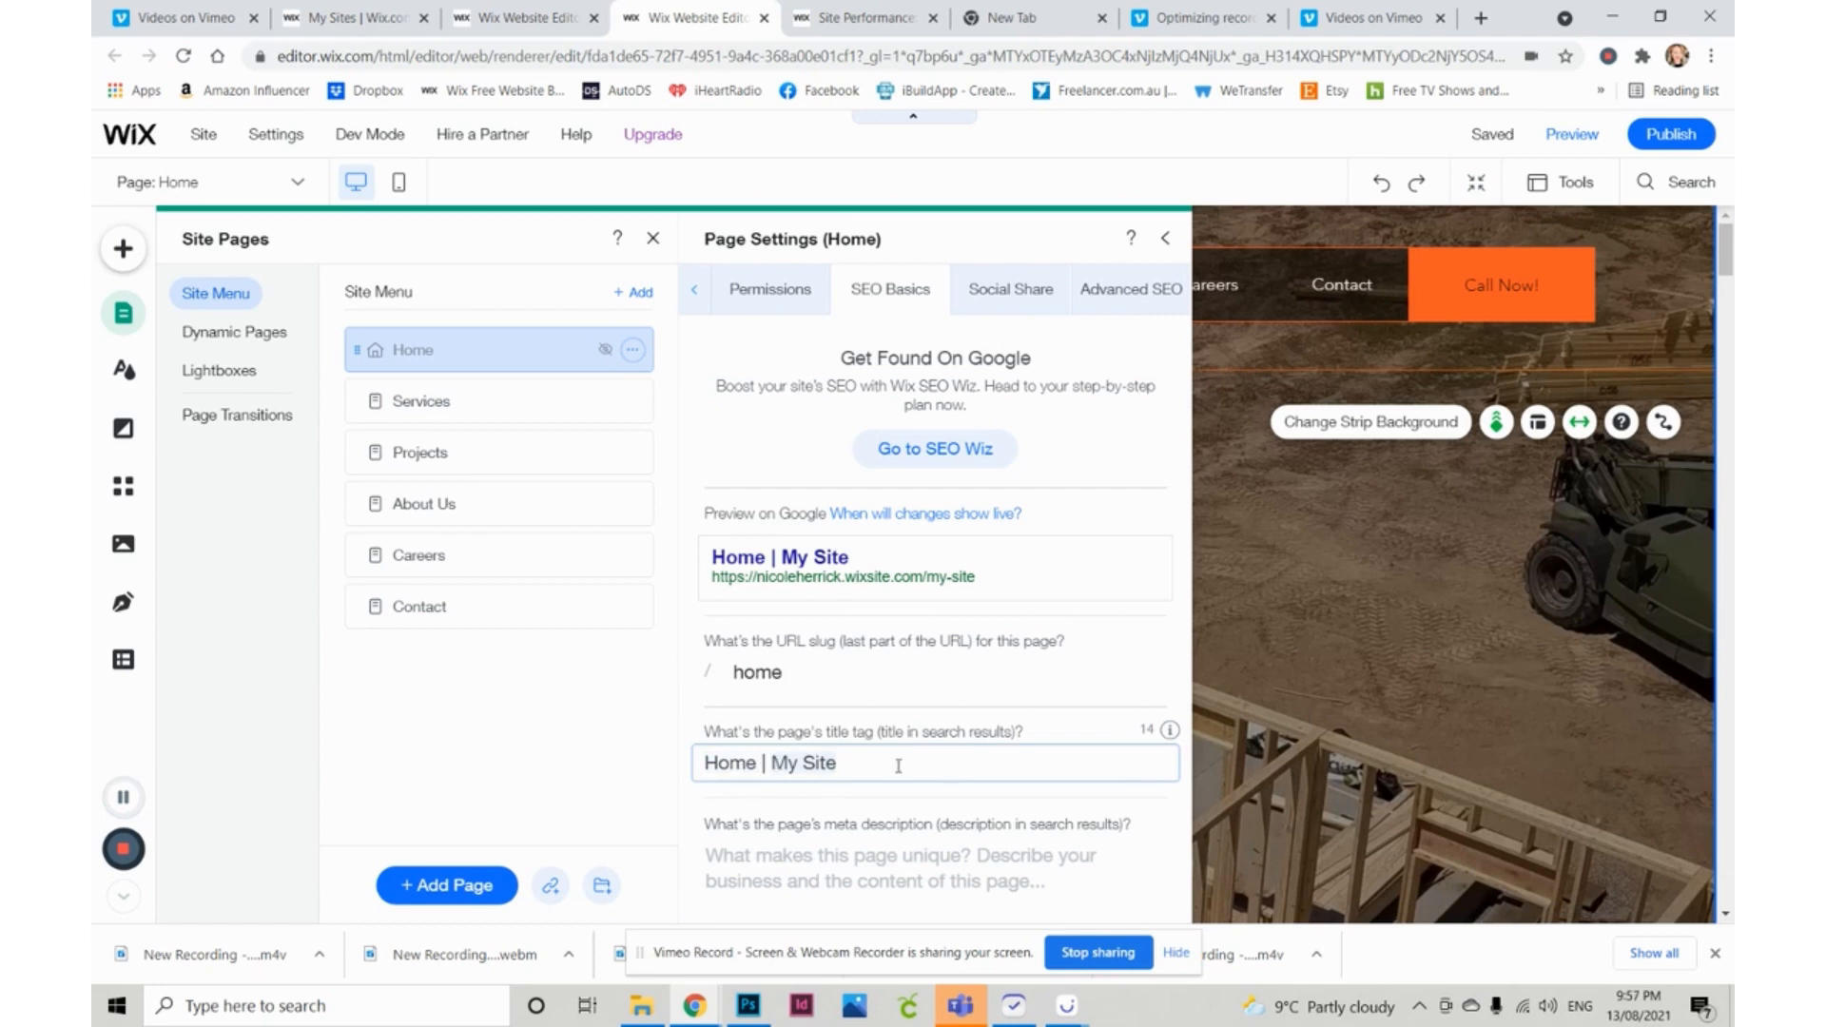
text(Con)
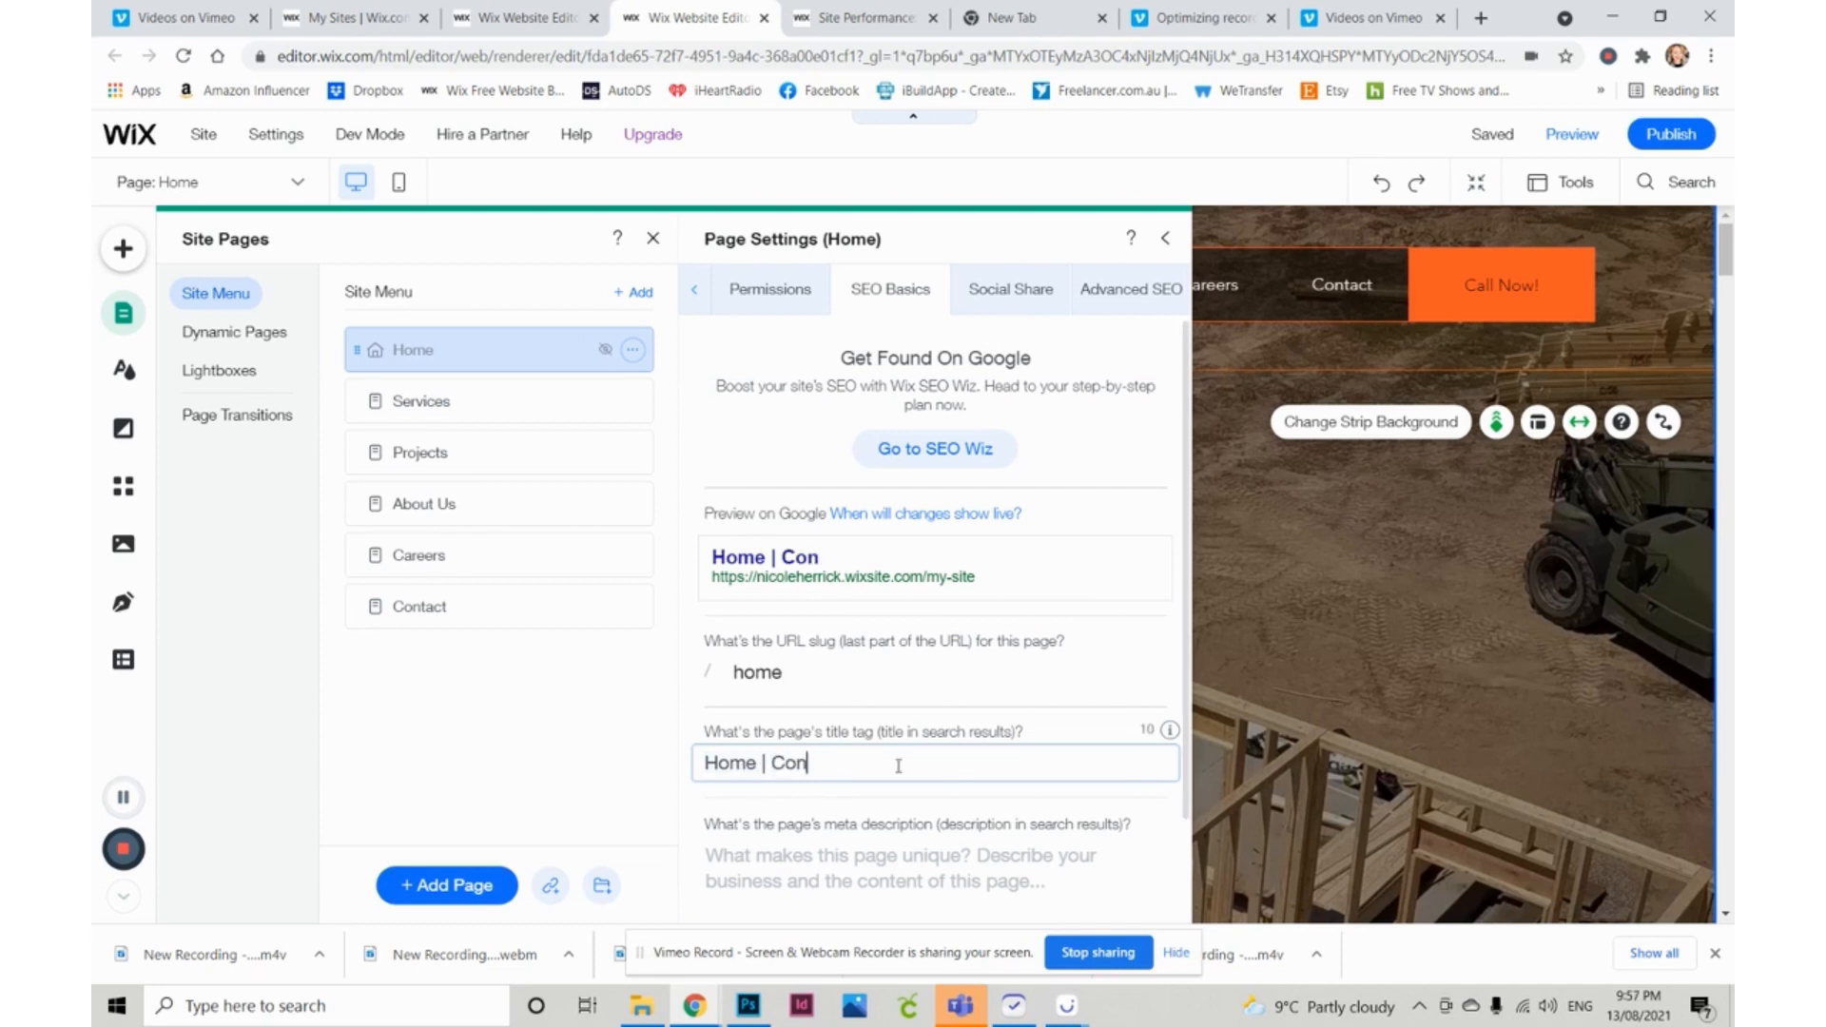
text(crete adn construct)
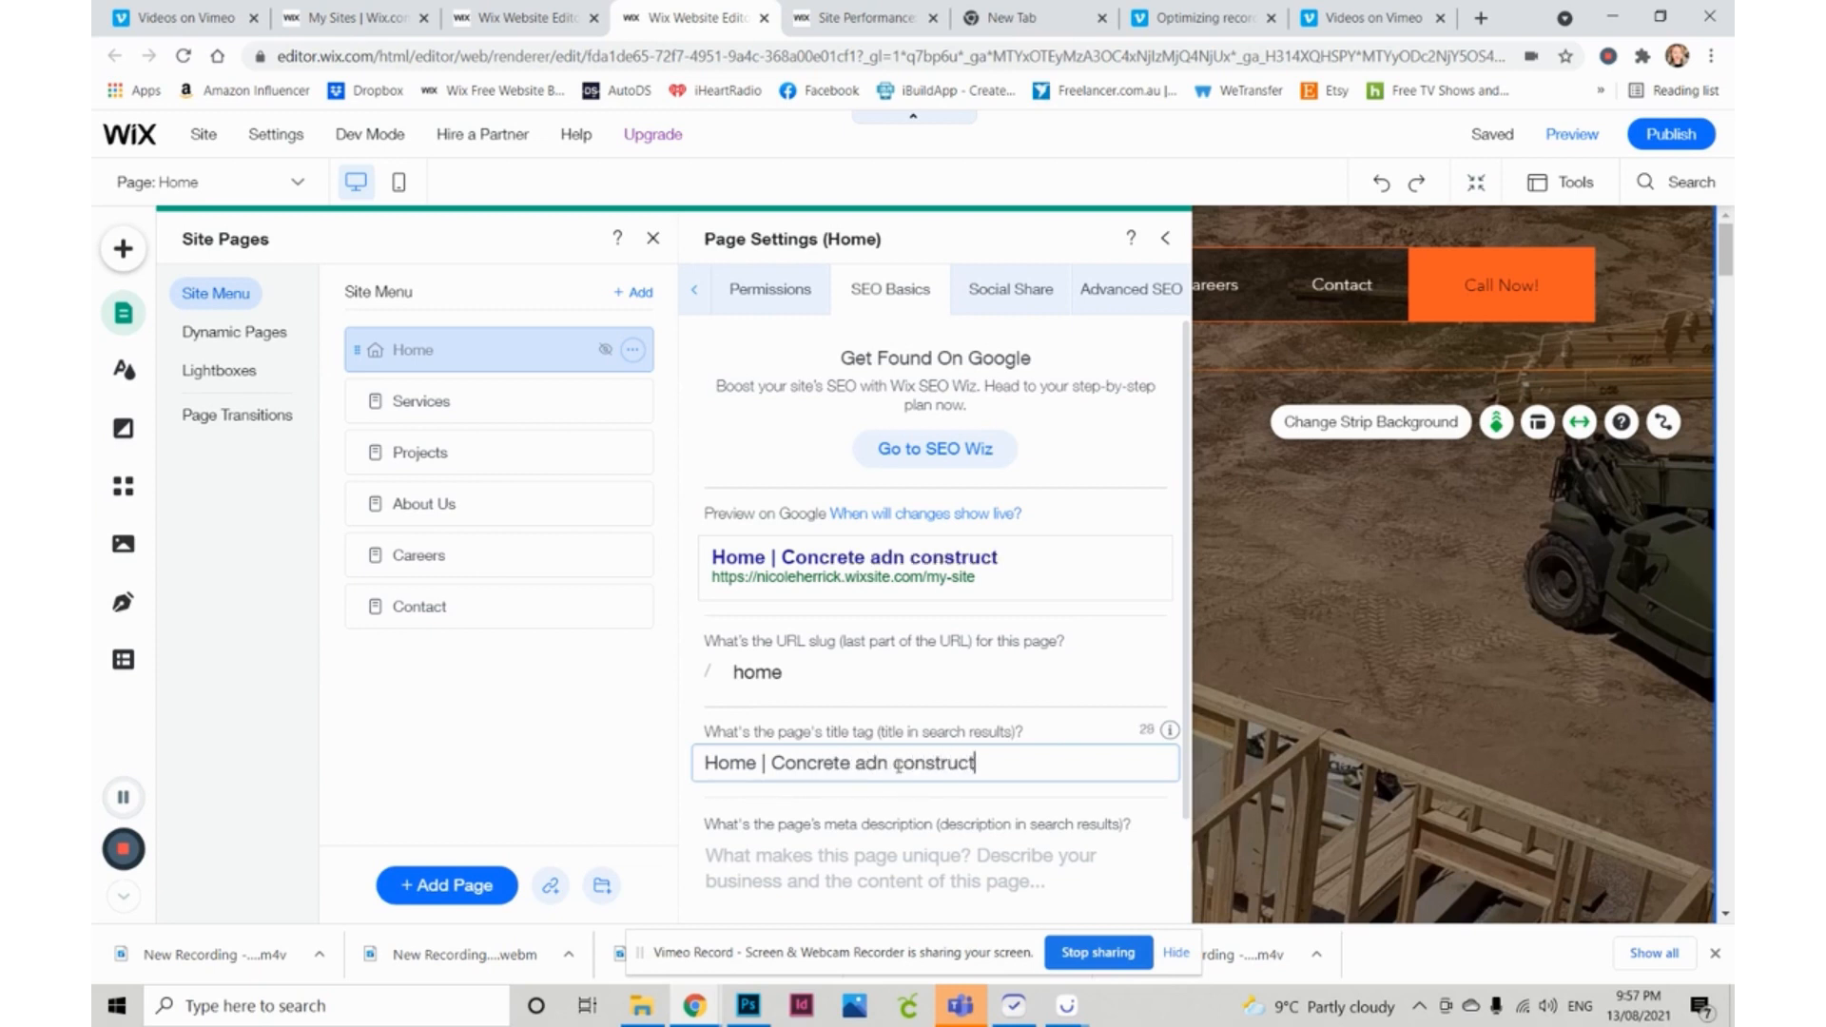
text(ion services Melbourne)
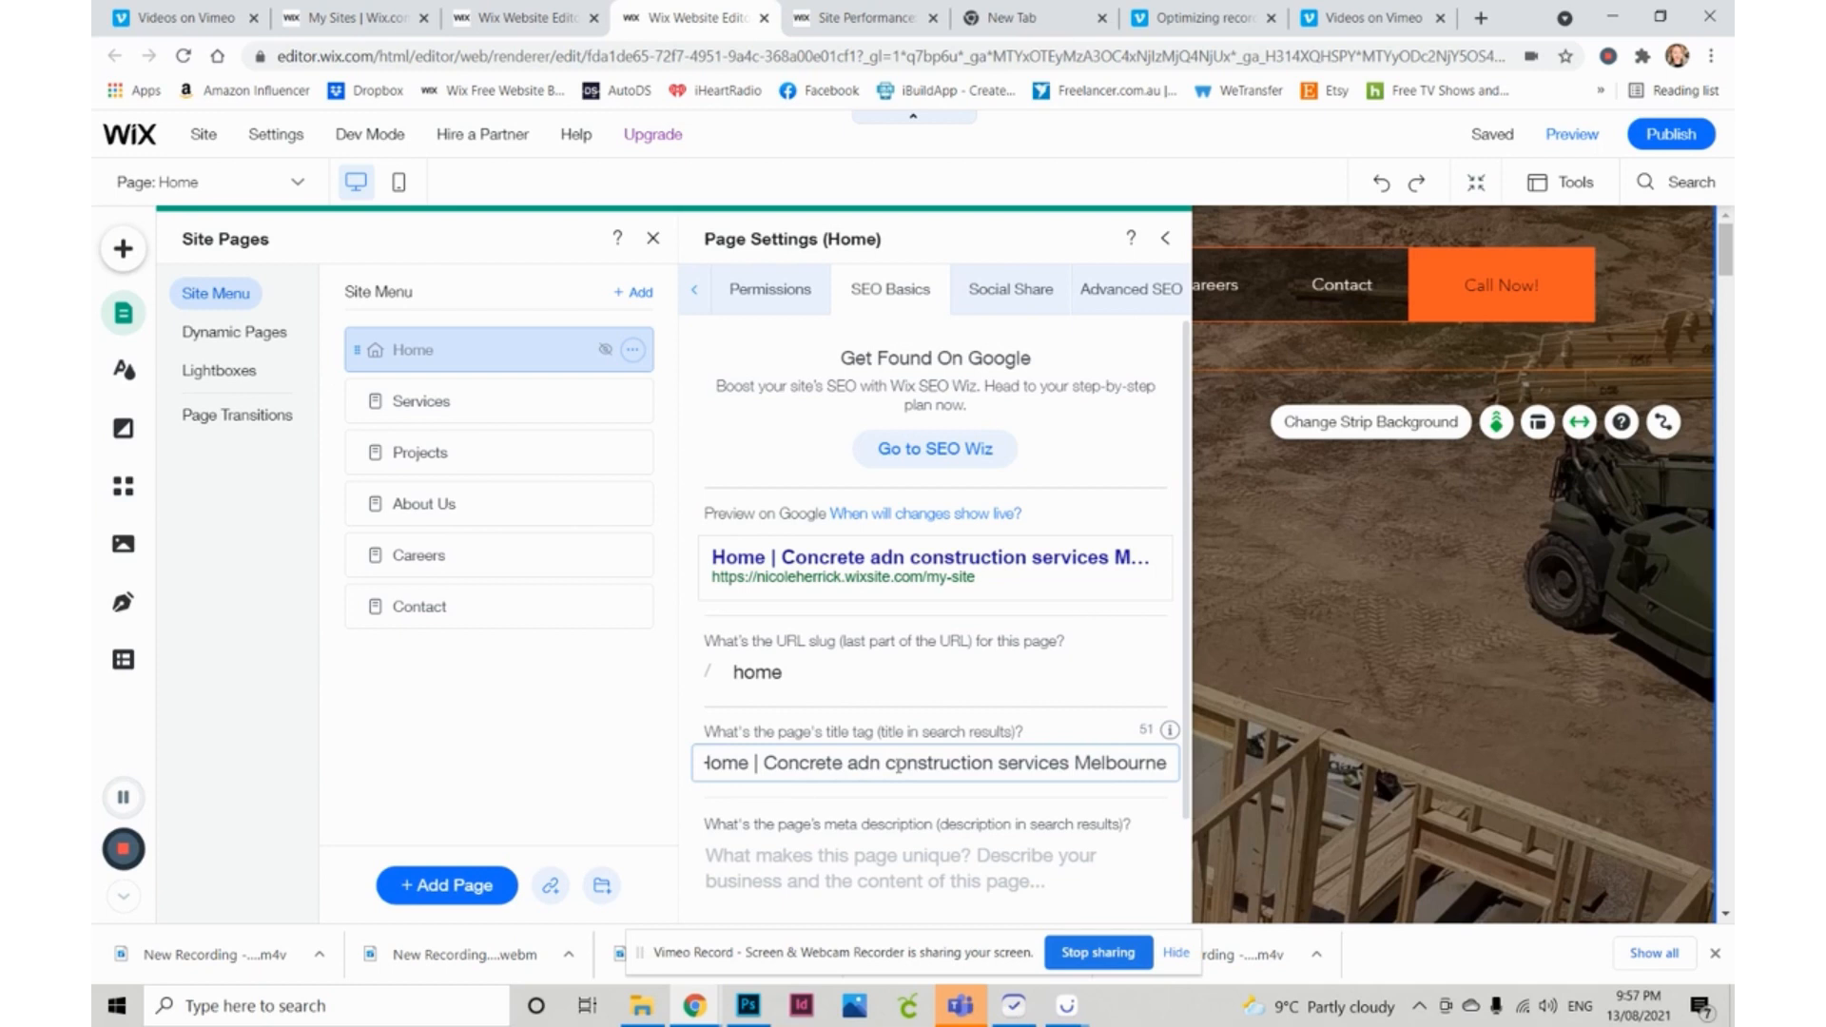
- Correct the misspelled "adn" to "and" in the Home page's title tag
click(882, 762)
key(BackSpace)
key(BackSpace)
text(nd)
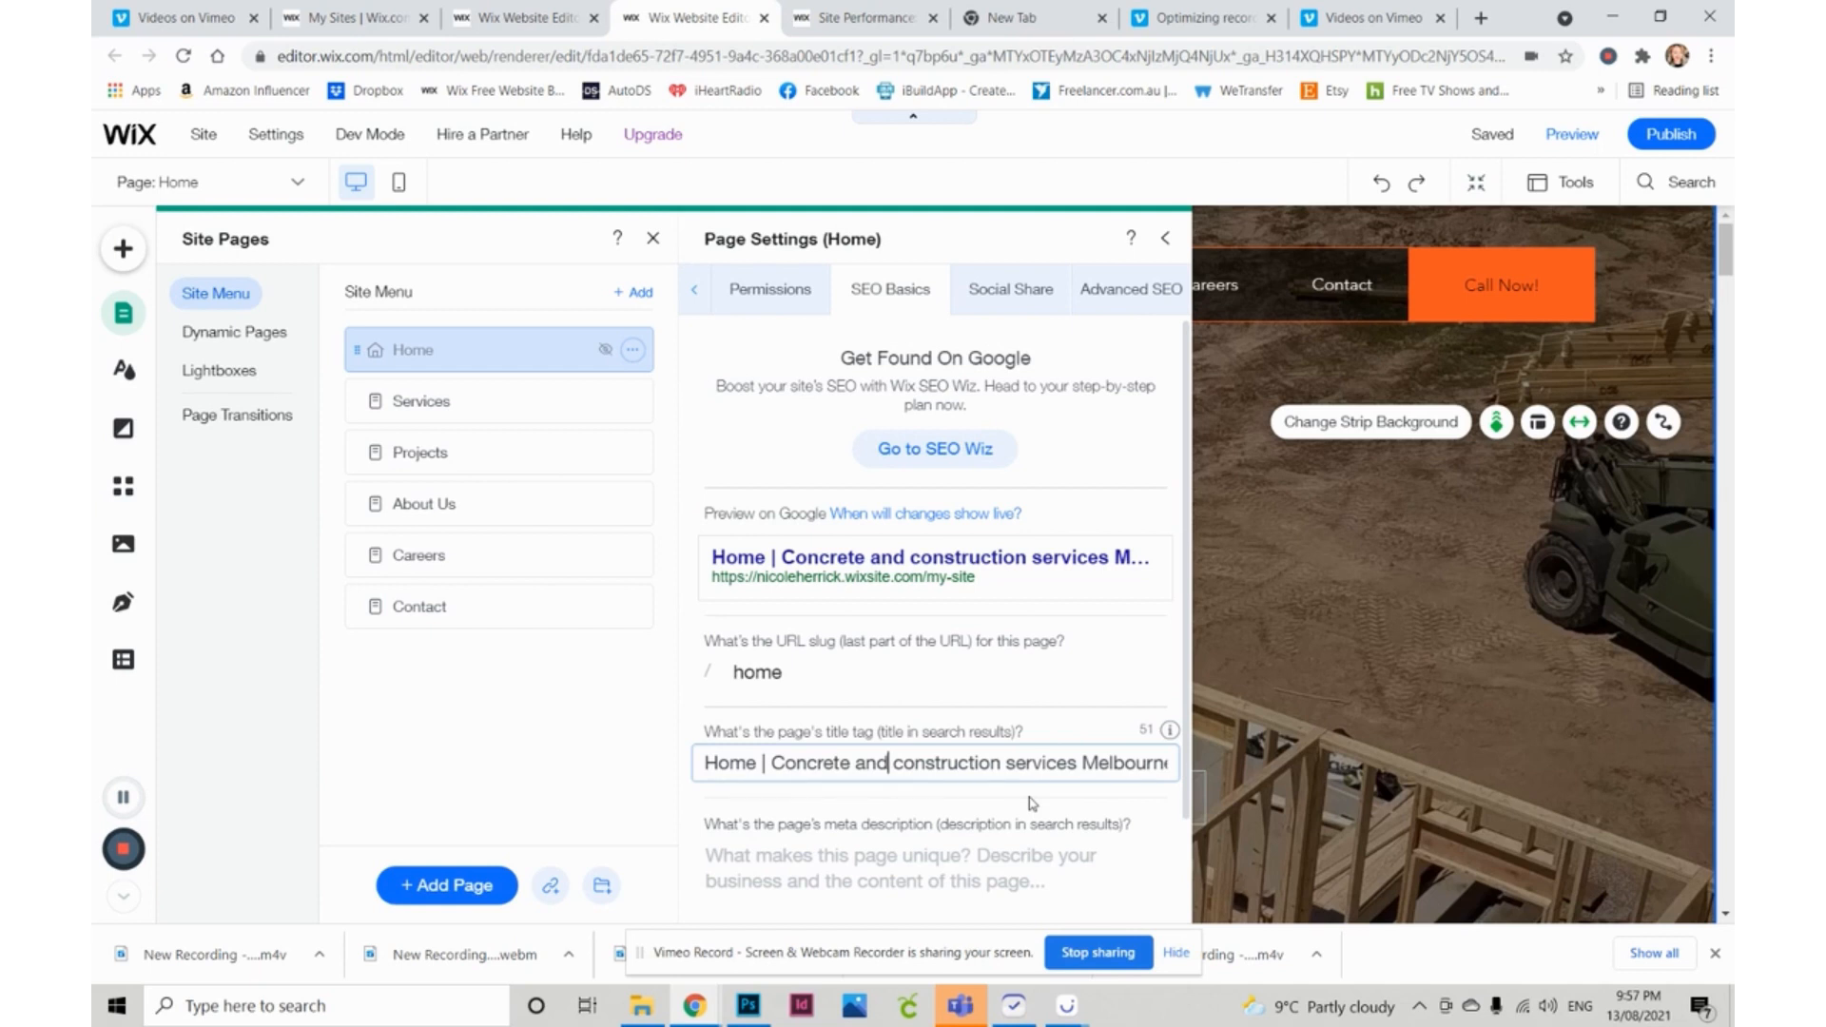
scroll(1032, 803, down, 1)
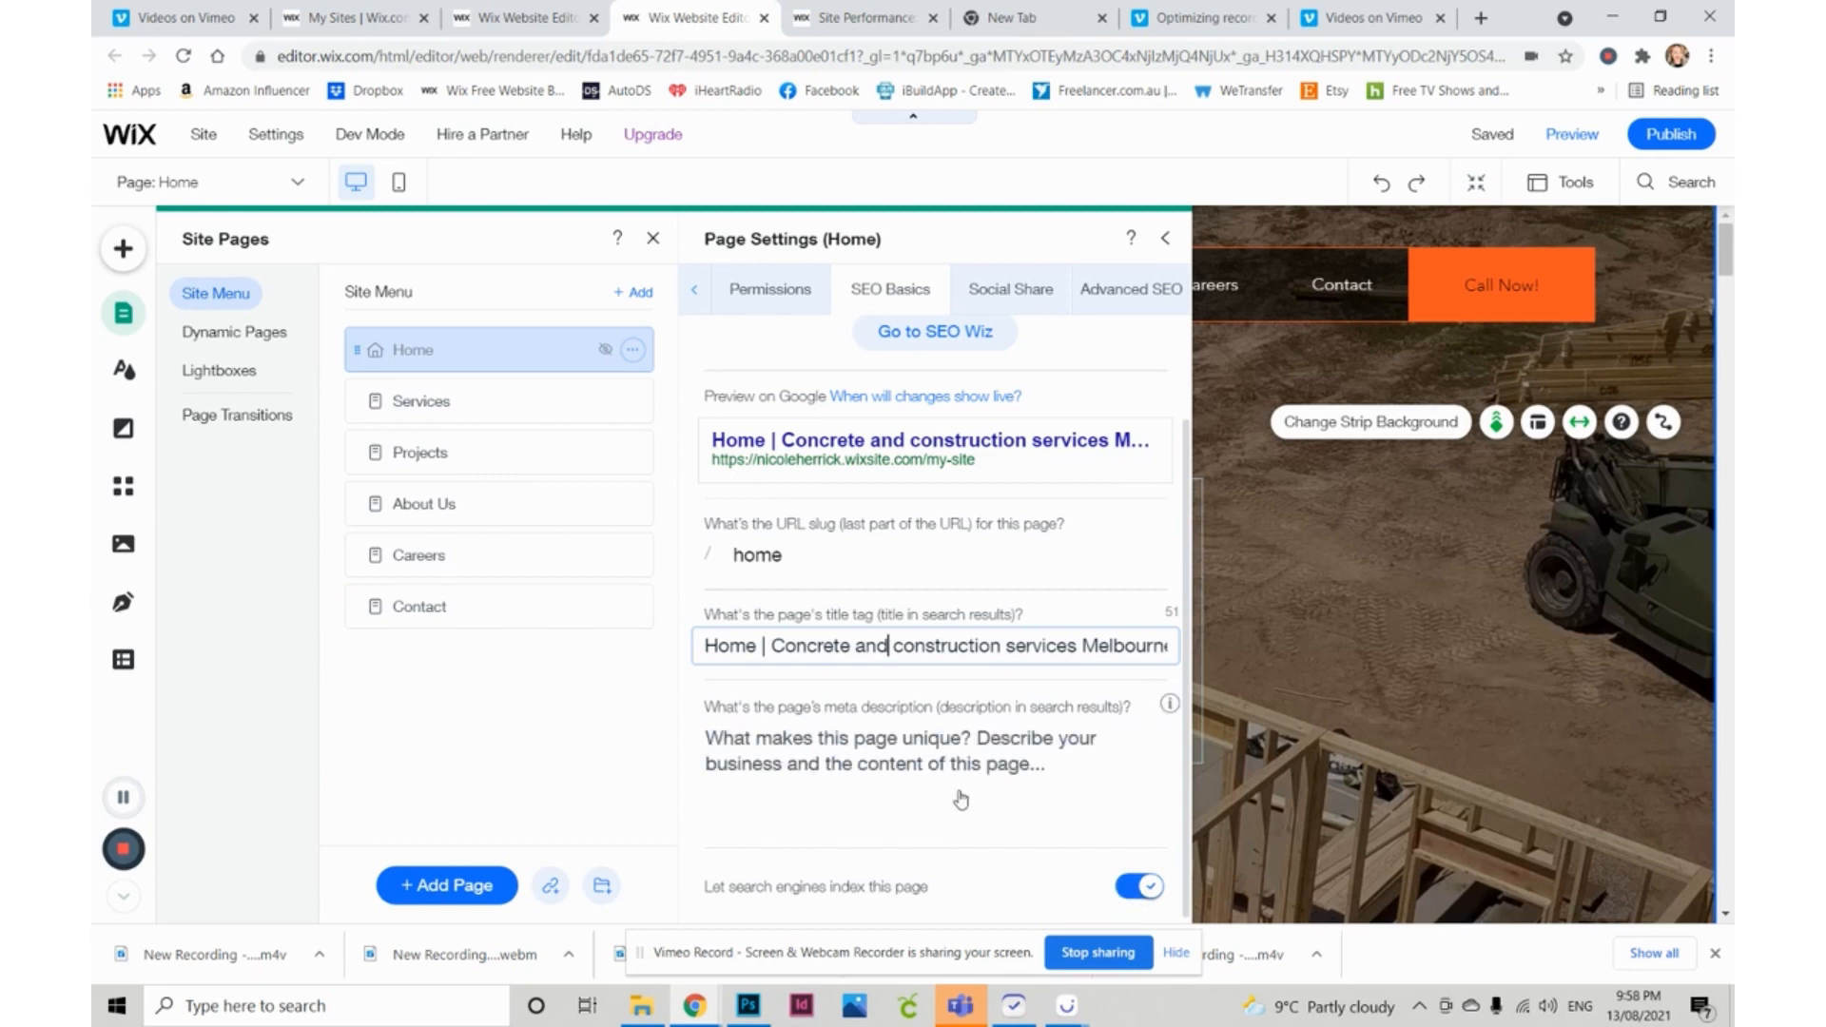
- Review the Home page's Advanced SEO settings, including structured data markup and meta tags, and return to its SEO Basics
click(1143, 289)
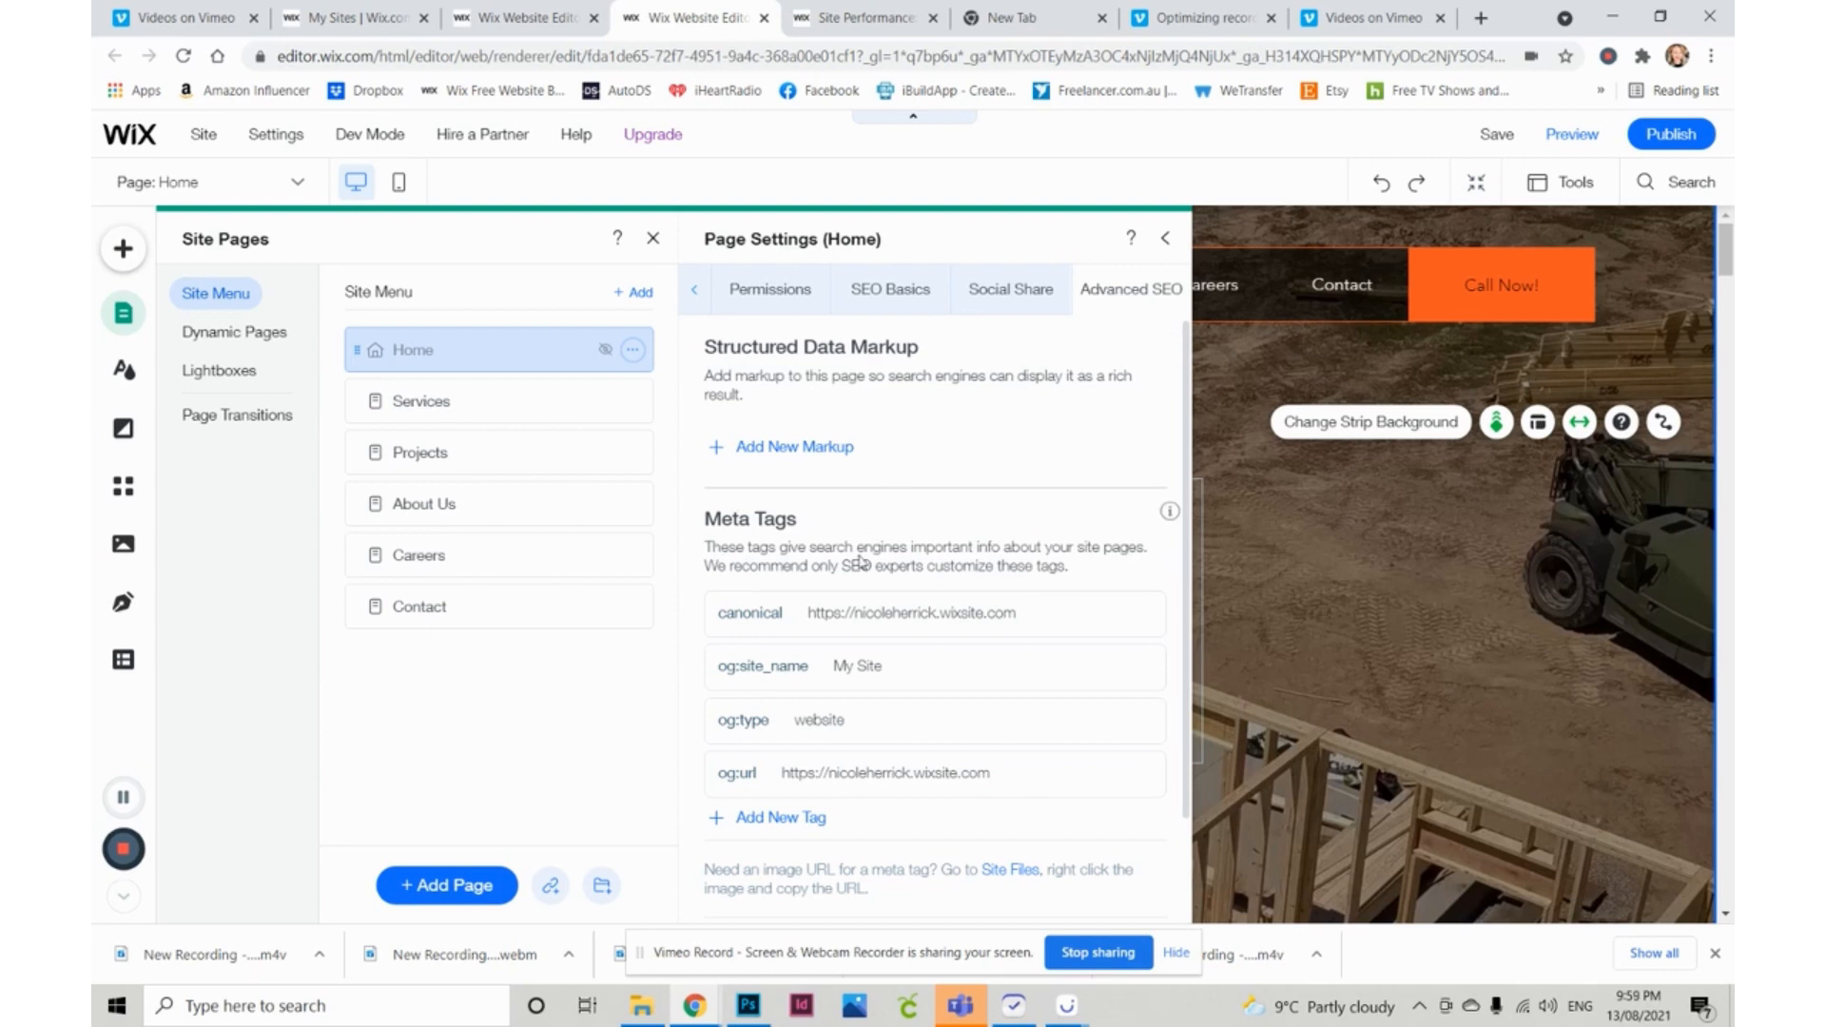
scroll(881, 617, down, 1)
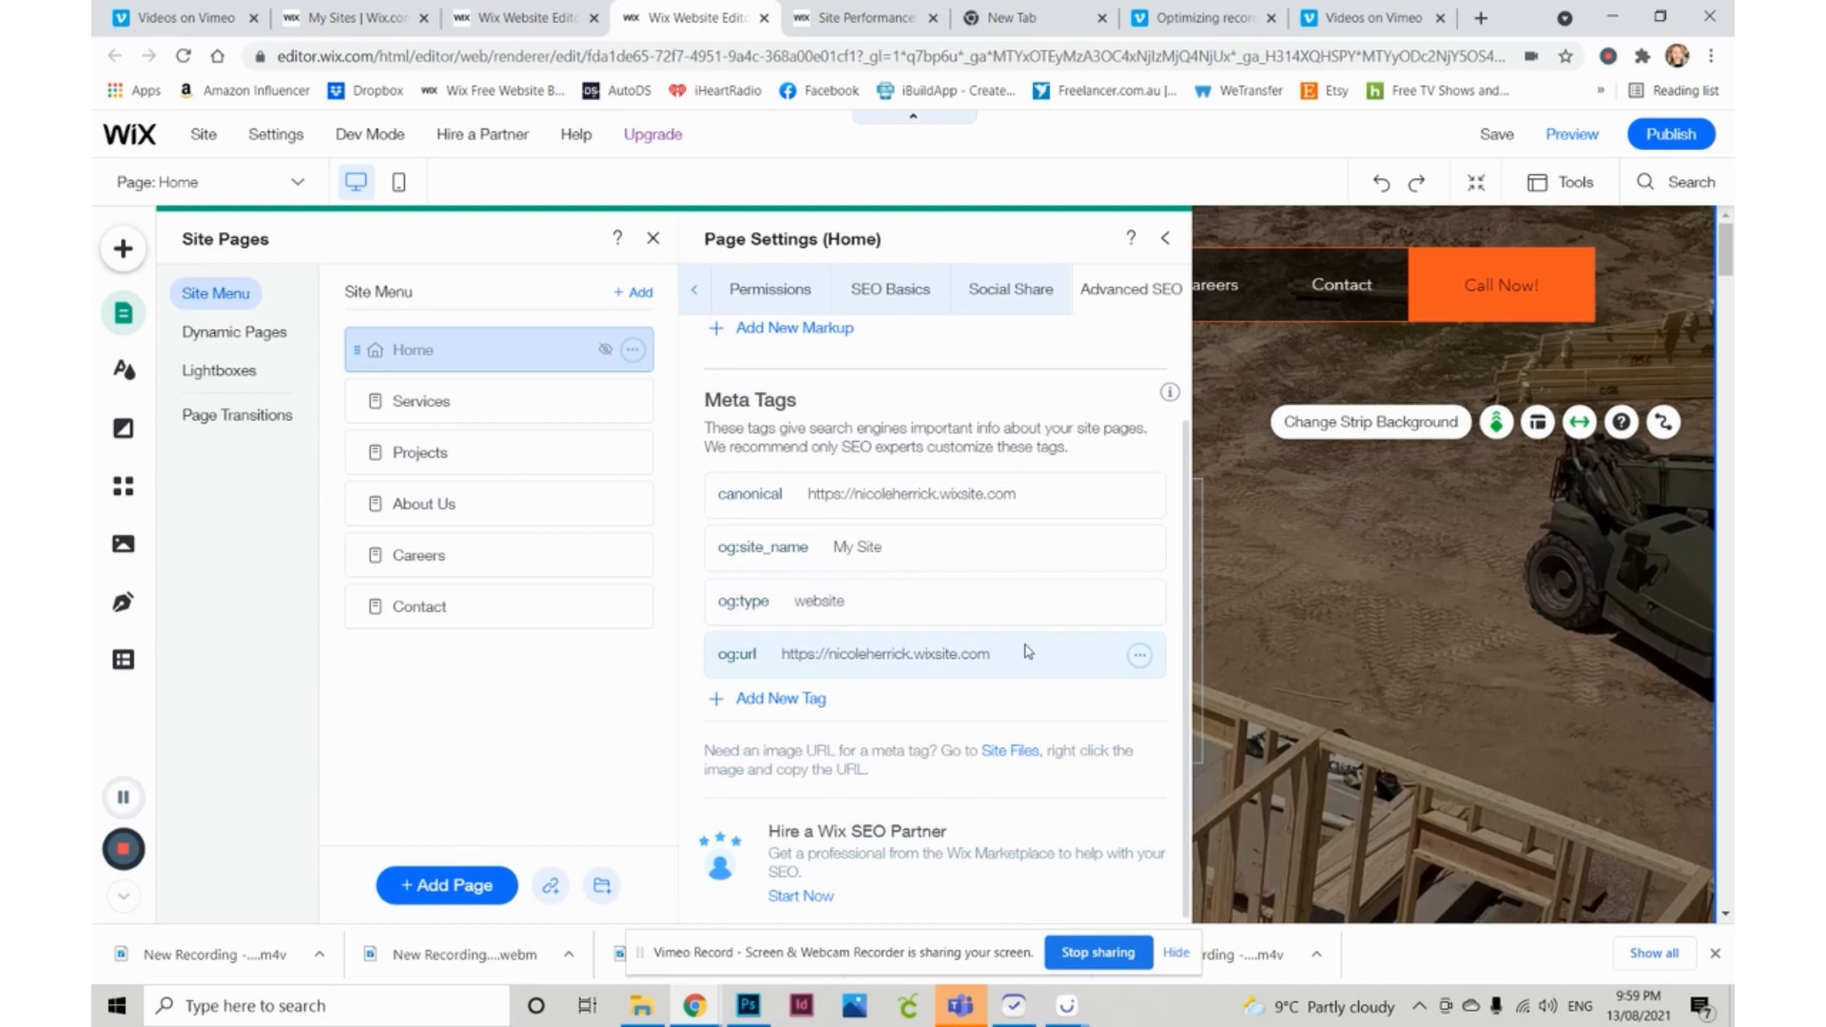
scroll(1028, 653, up, 1)
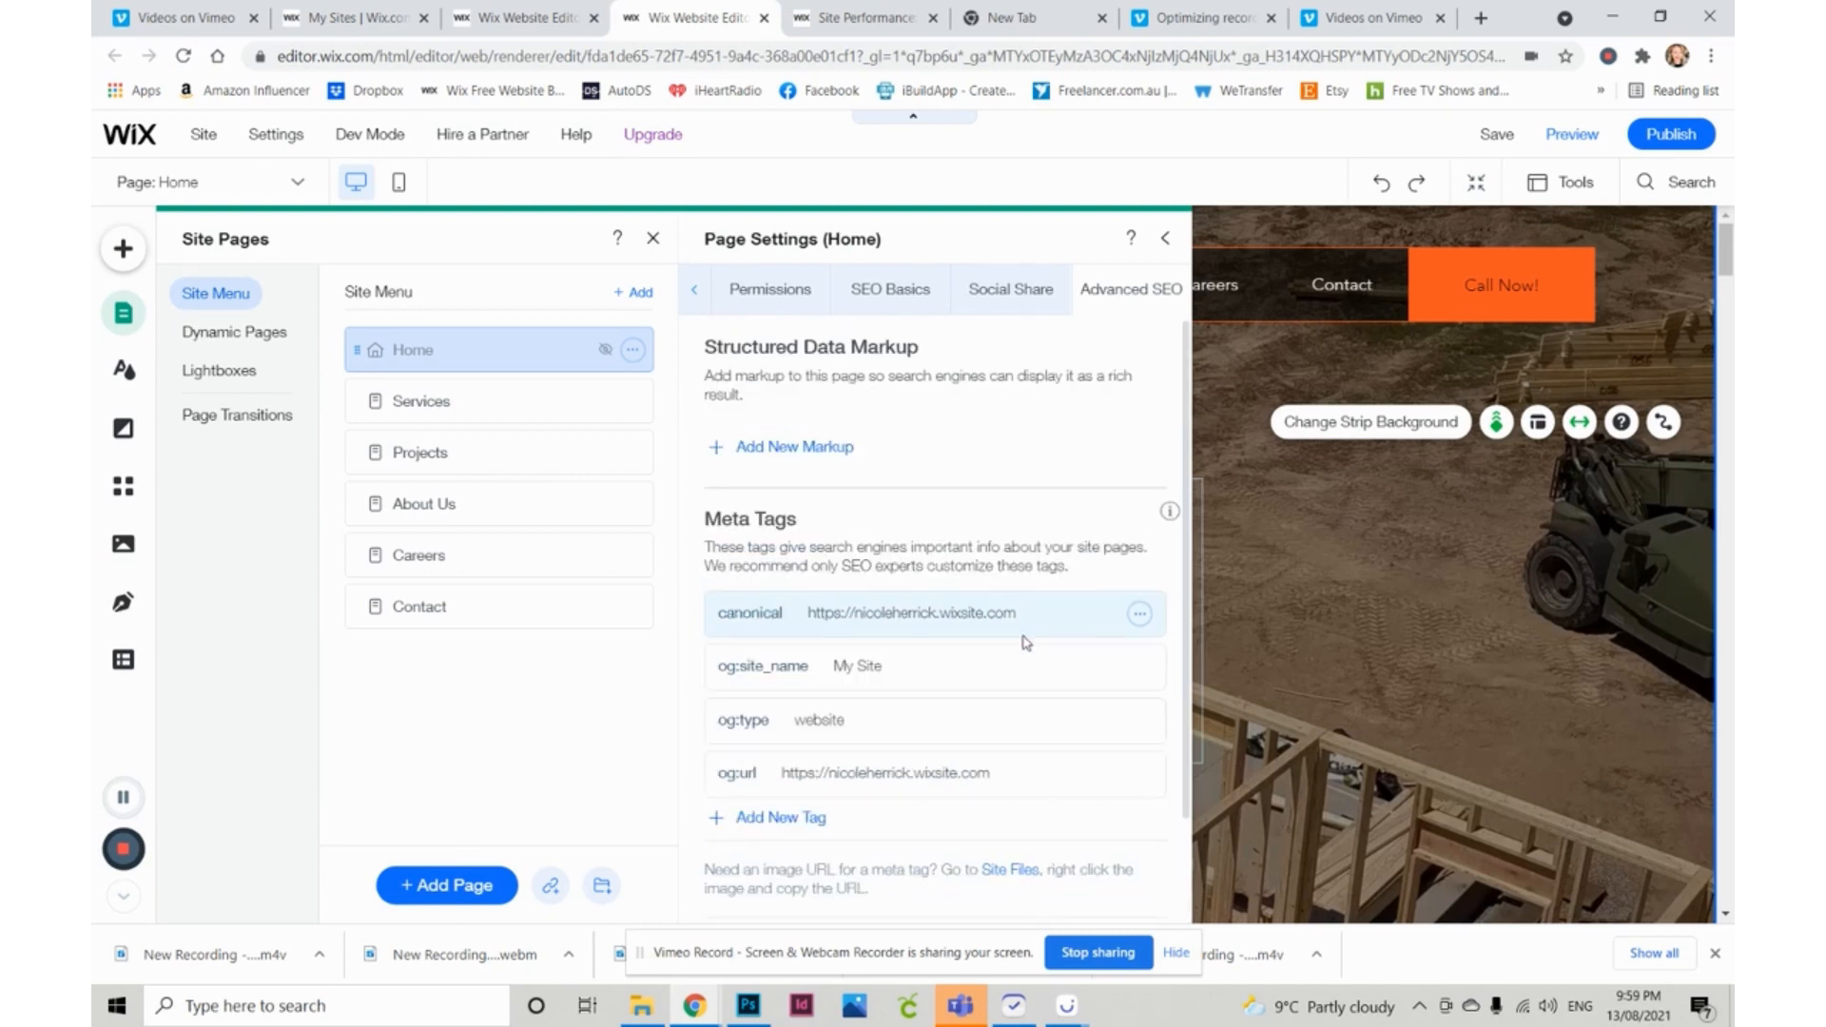
click(892, 286)
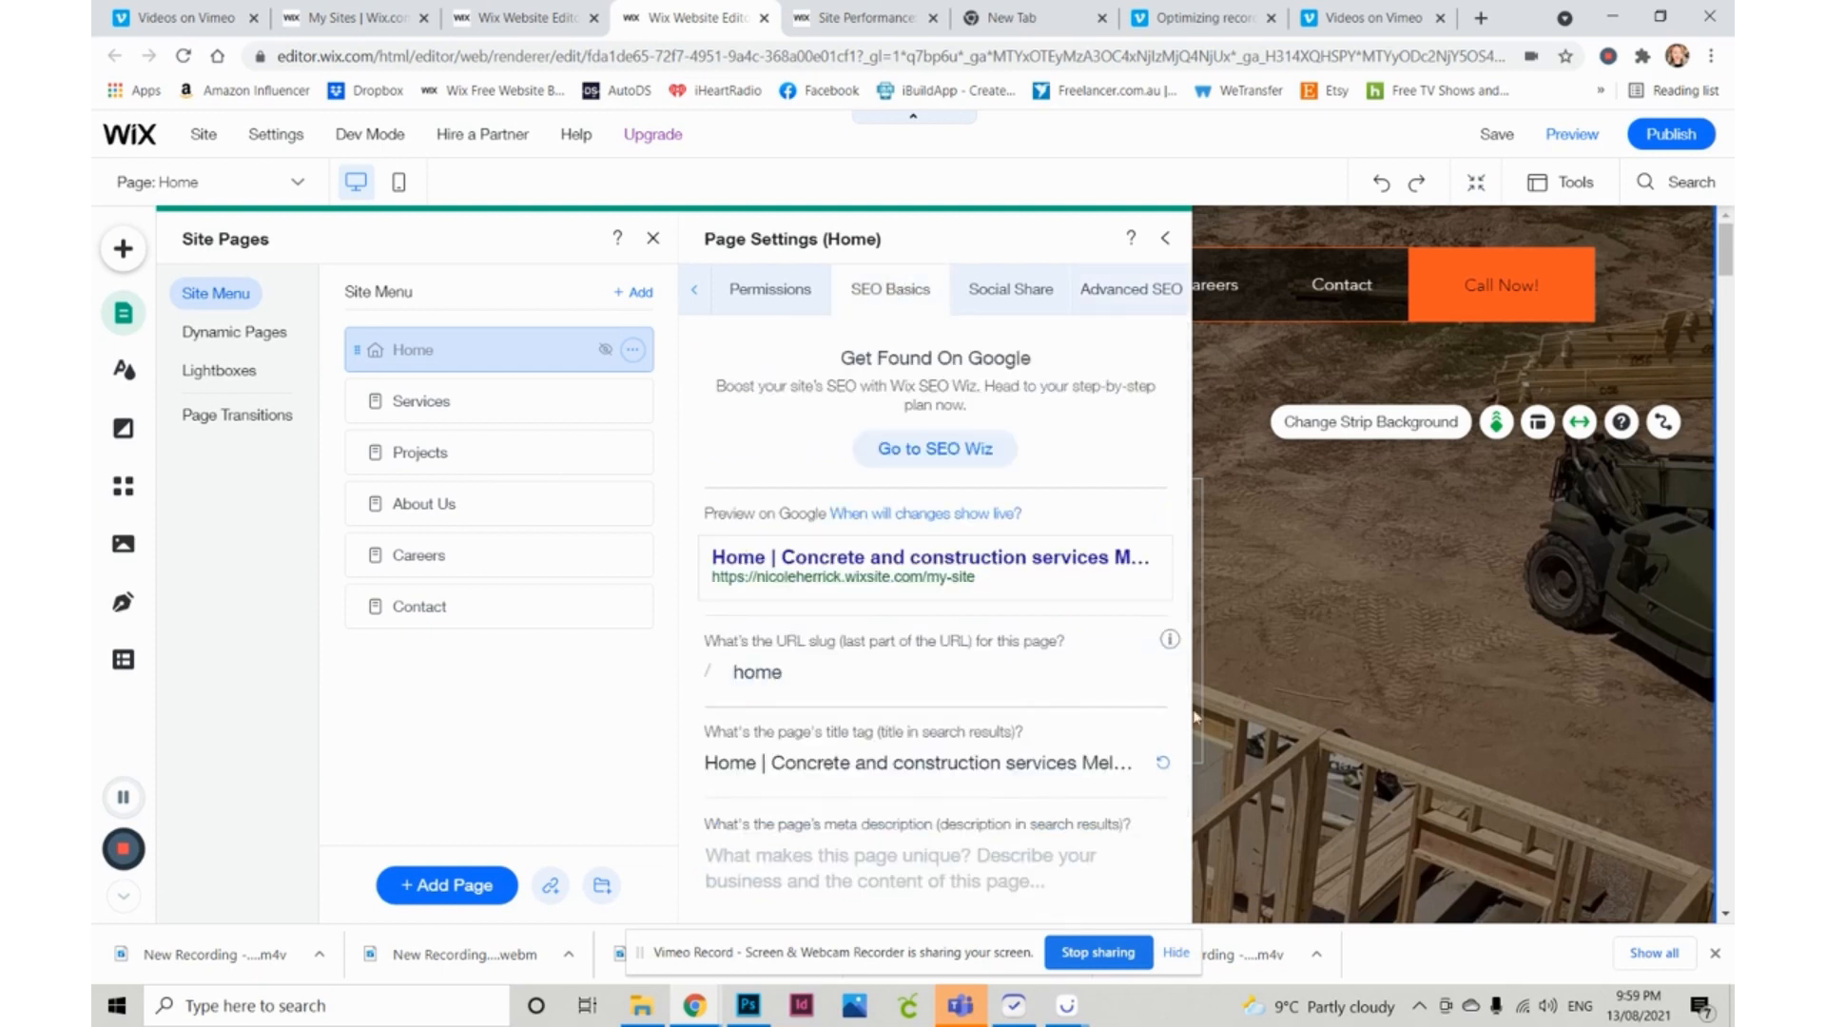
scroll(1142, 752, down, 2)
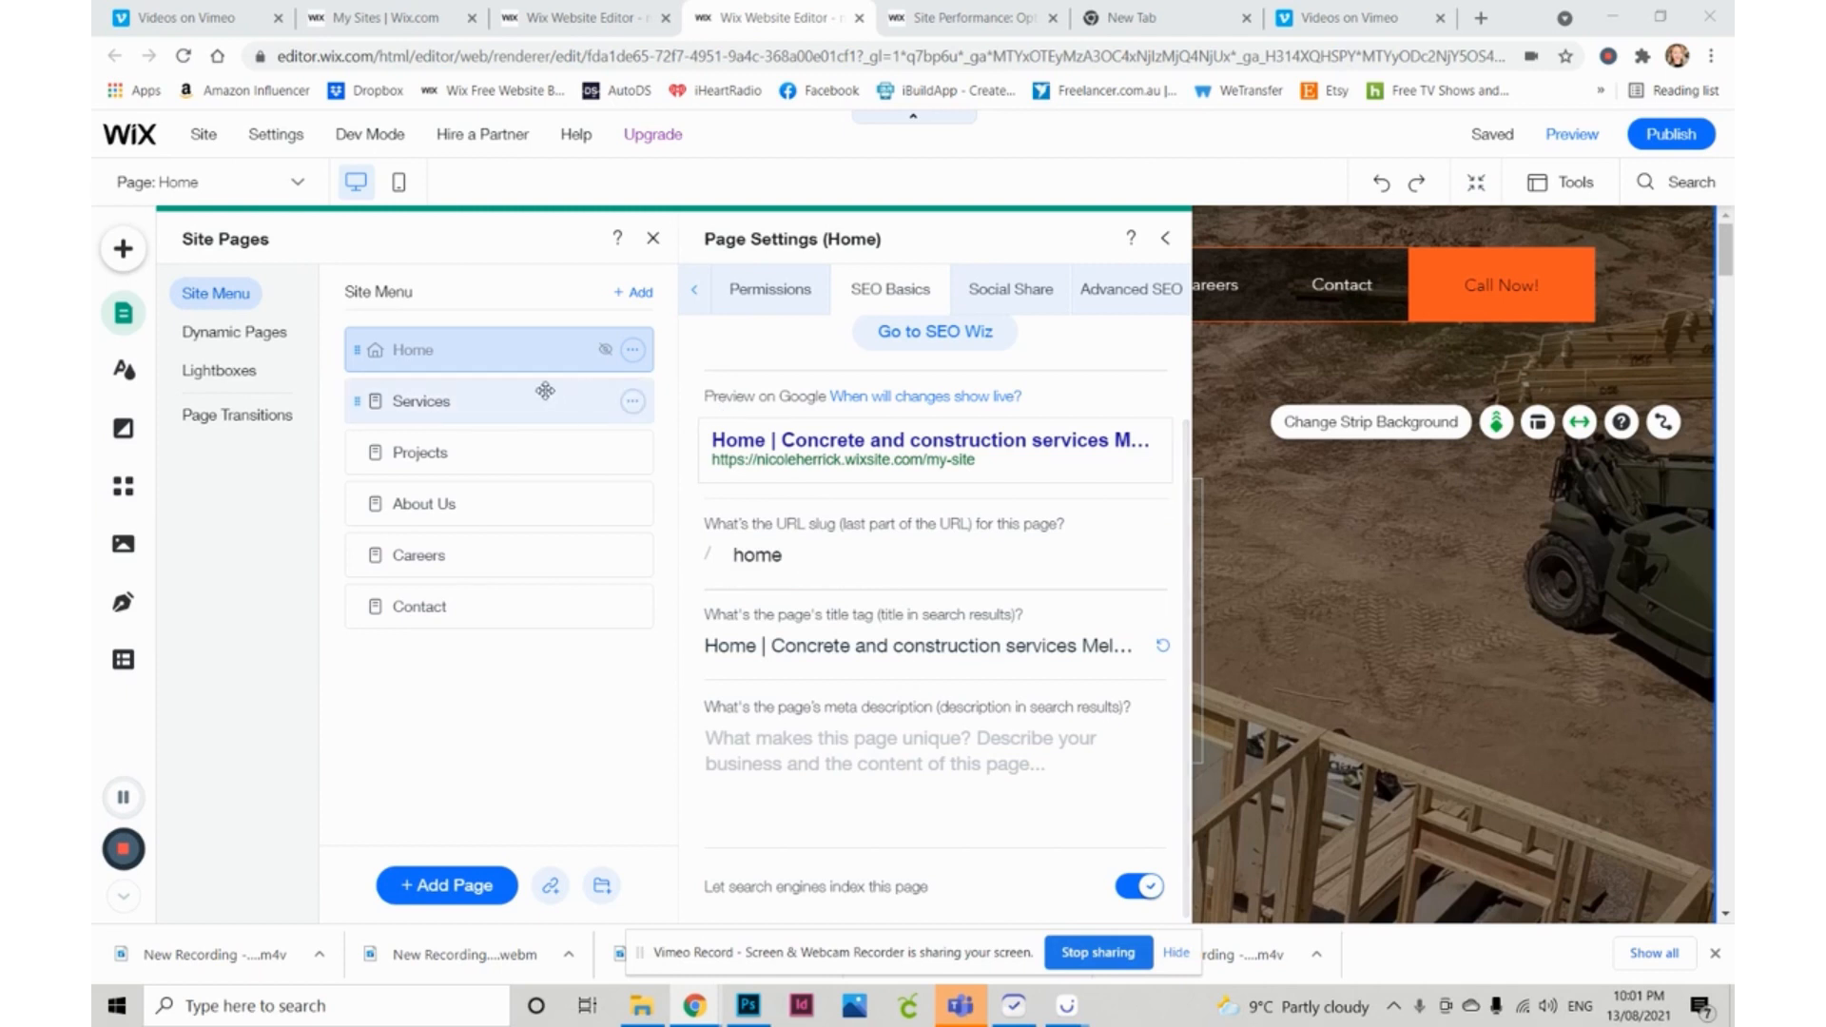
- Select the Services page in the site menu and open its page options
click(492, 405)
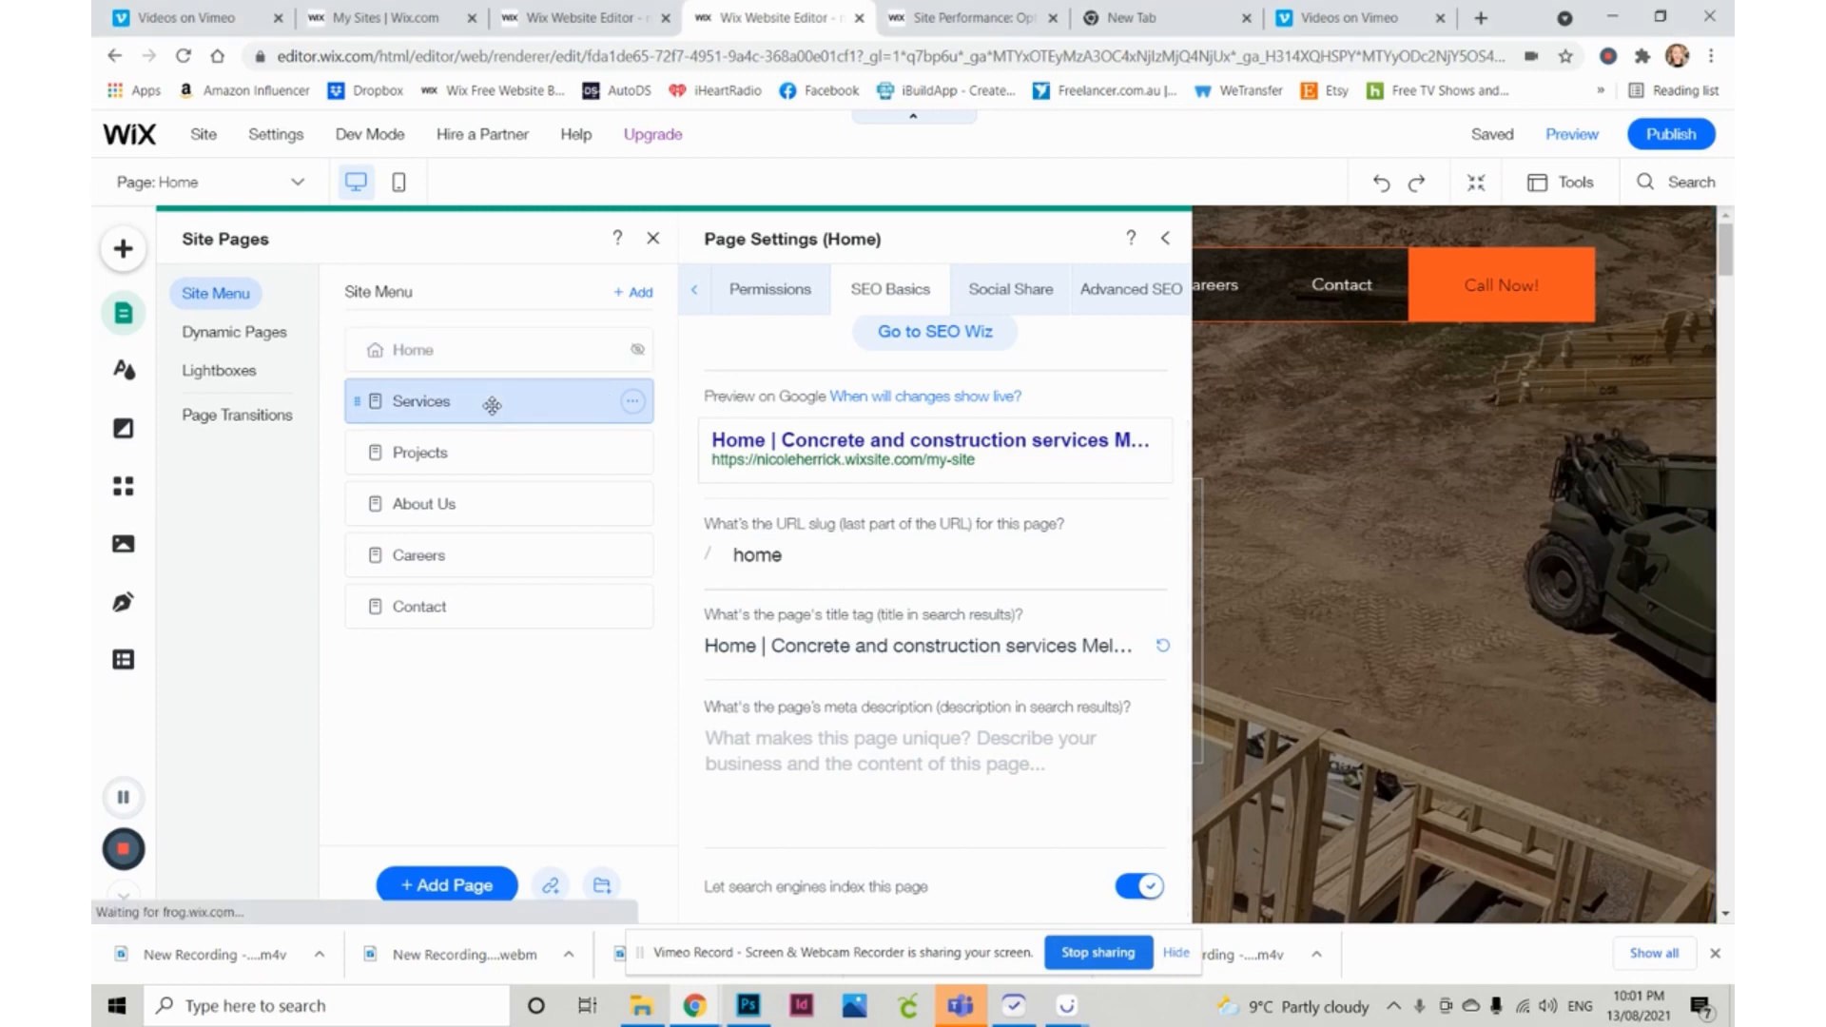
click(633, 403)
click(735, 434)
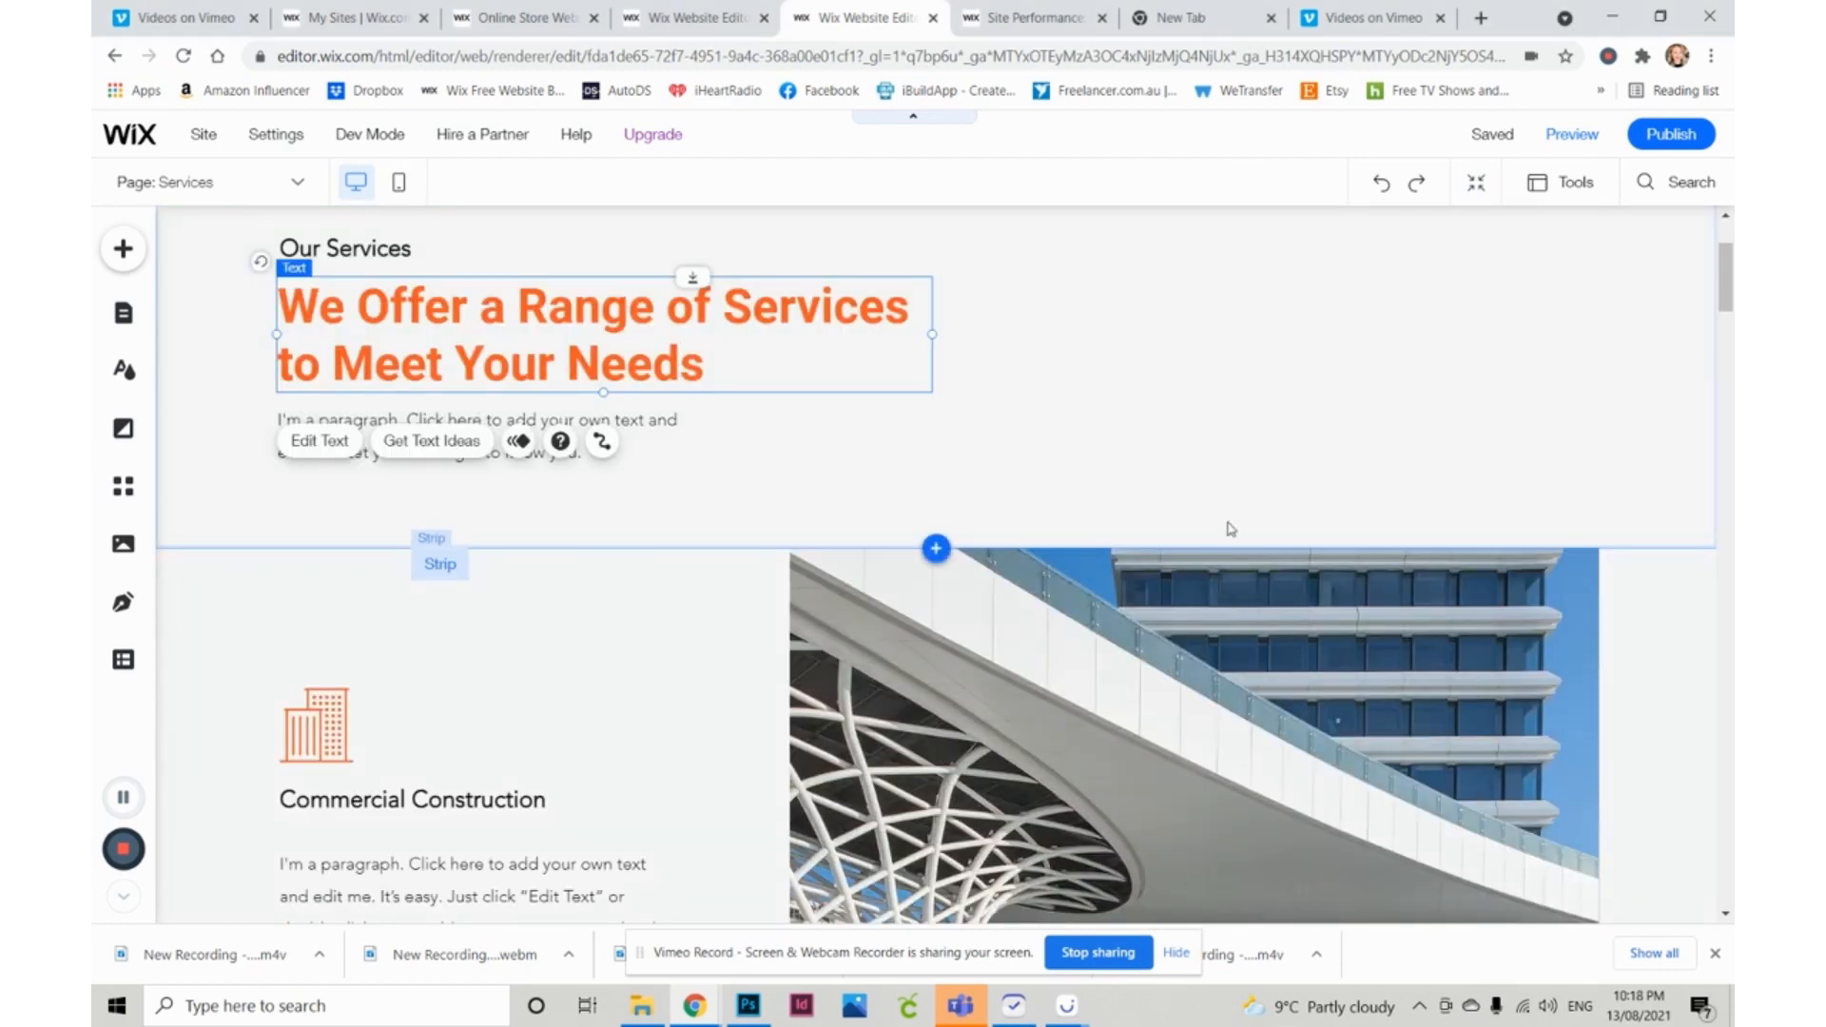
- Inspect the alt text field in the background image settings of the Services page's Commercial Construction photo column, and close the settings
scroll(1352, 603, down, 2)
scroll(1149, 605, down, 2)
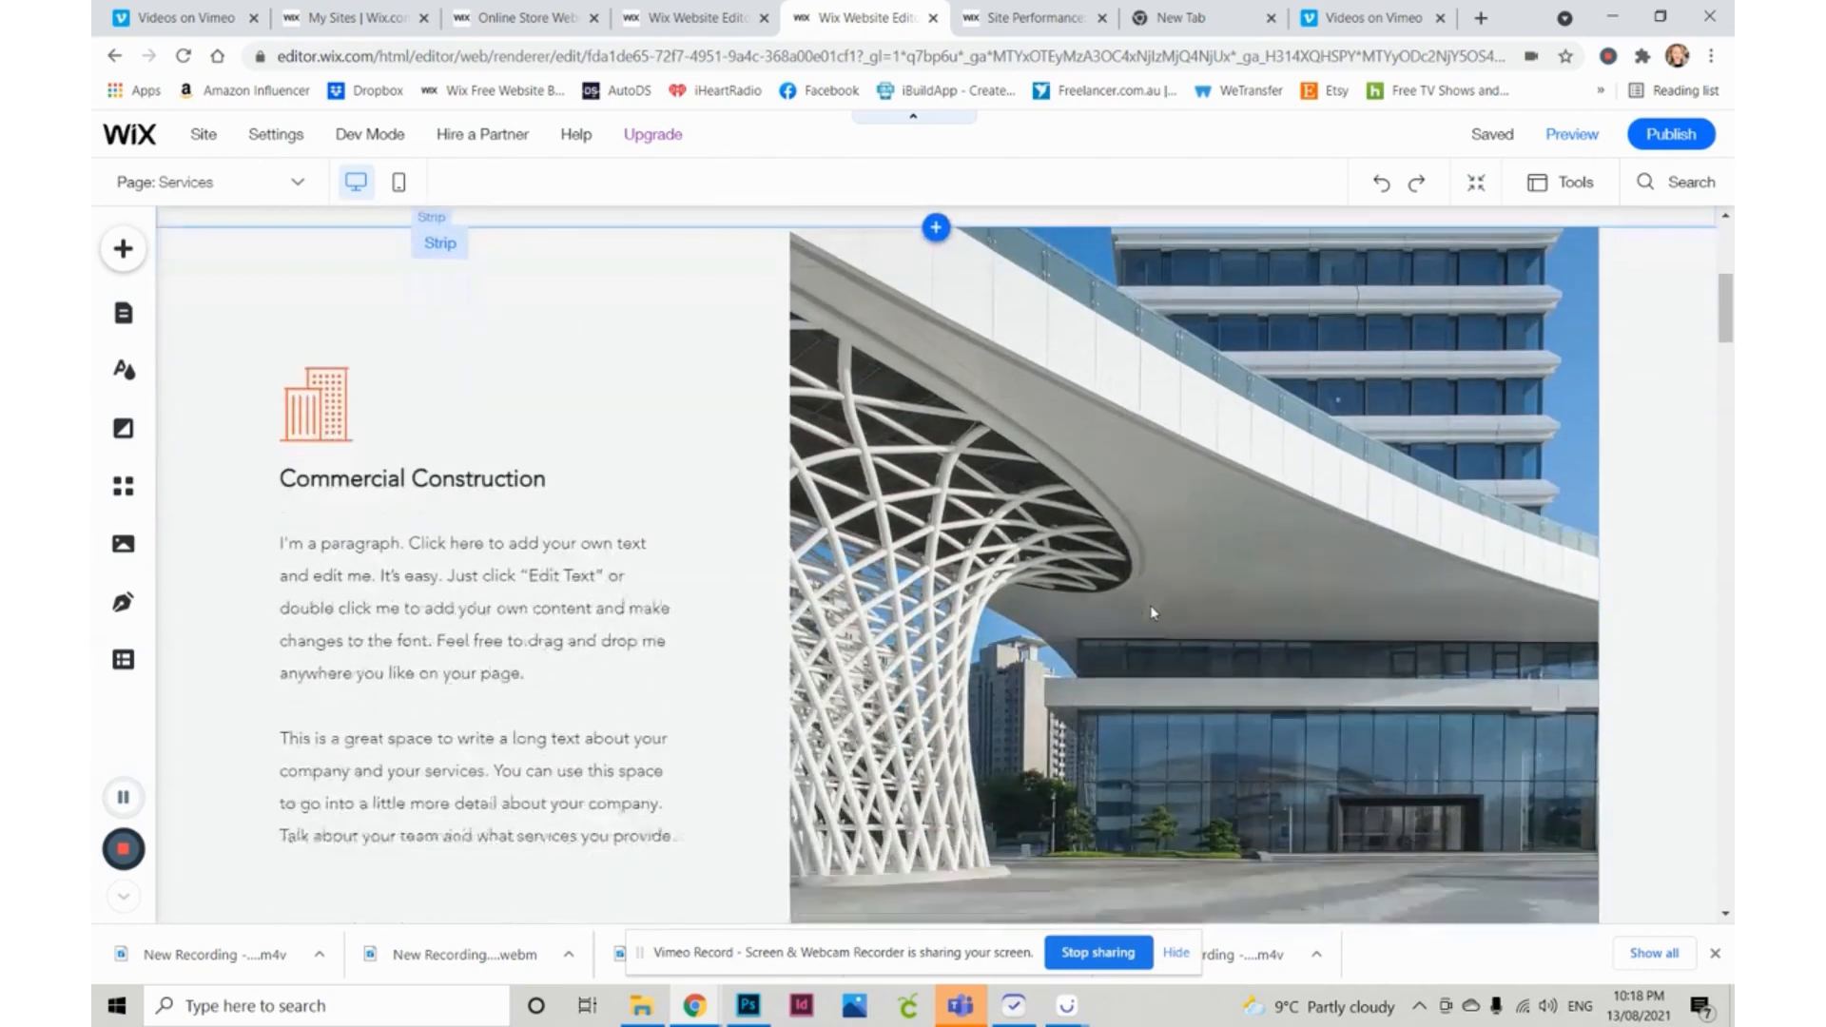
click(1145, 528)
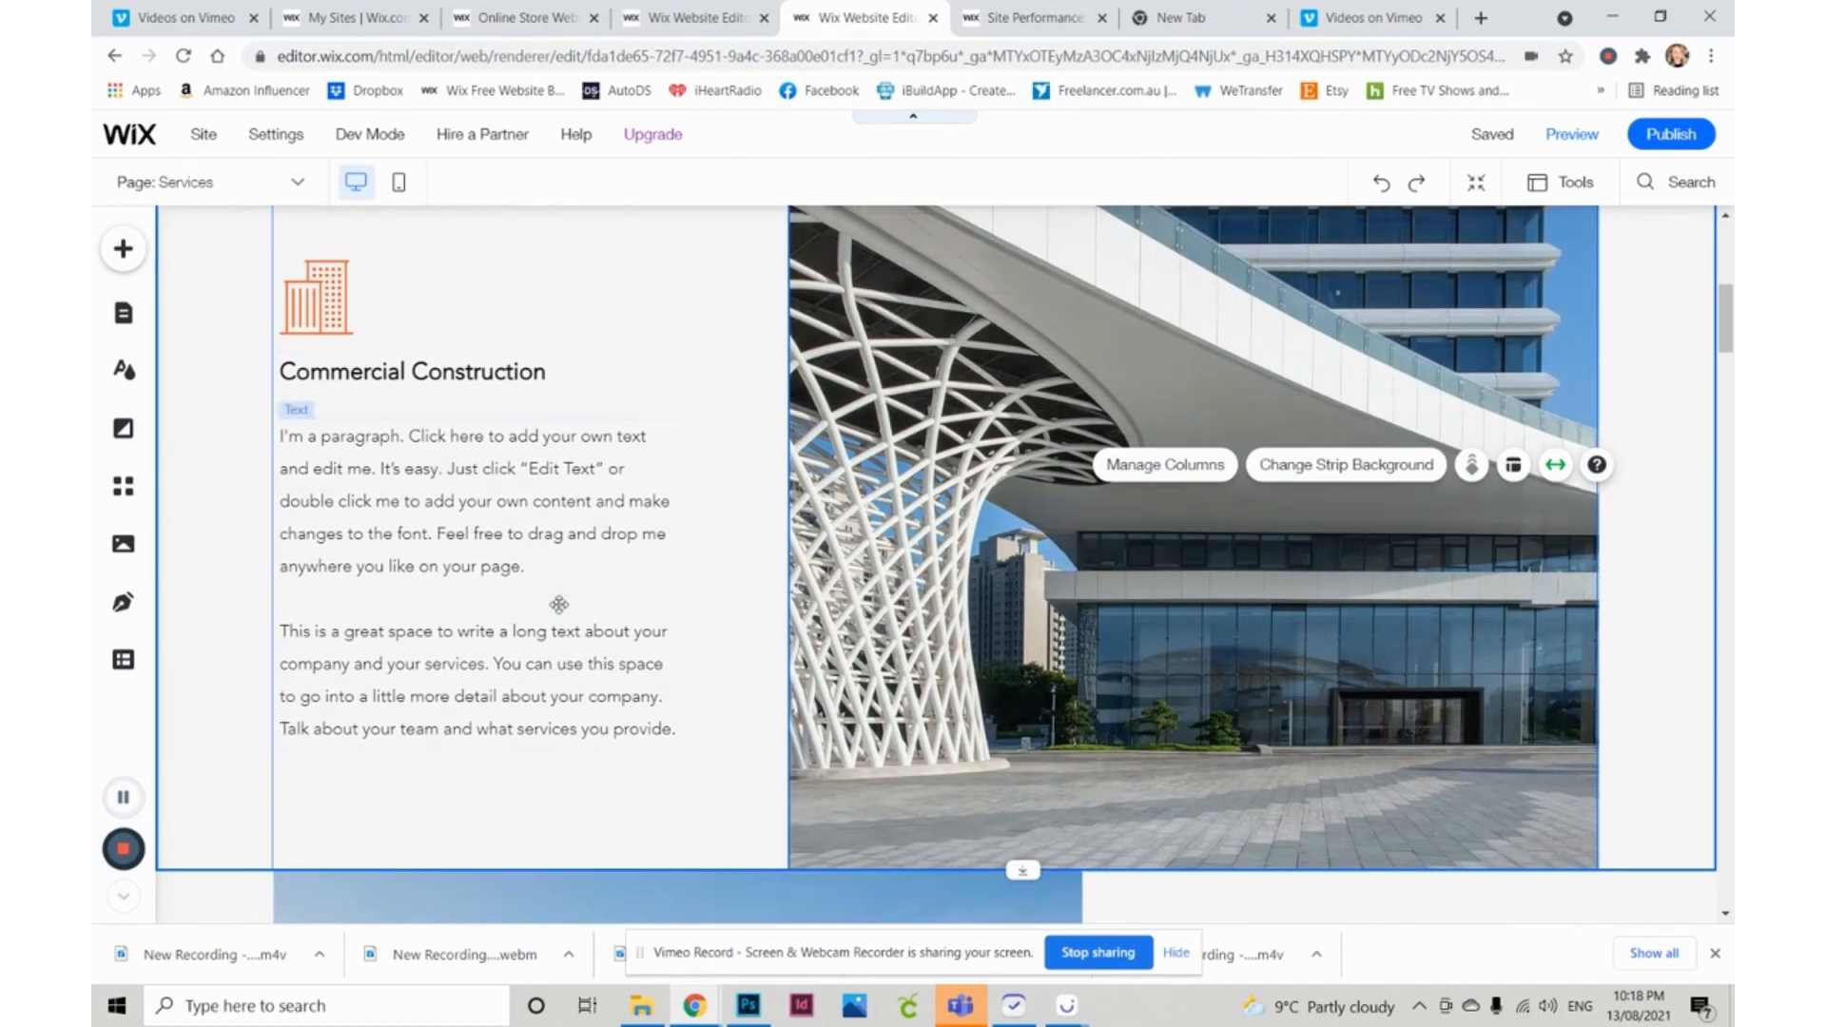
click(728, 544)
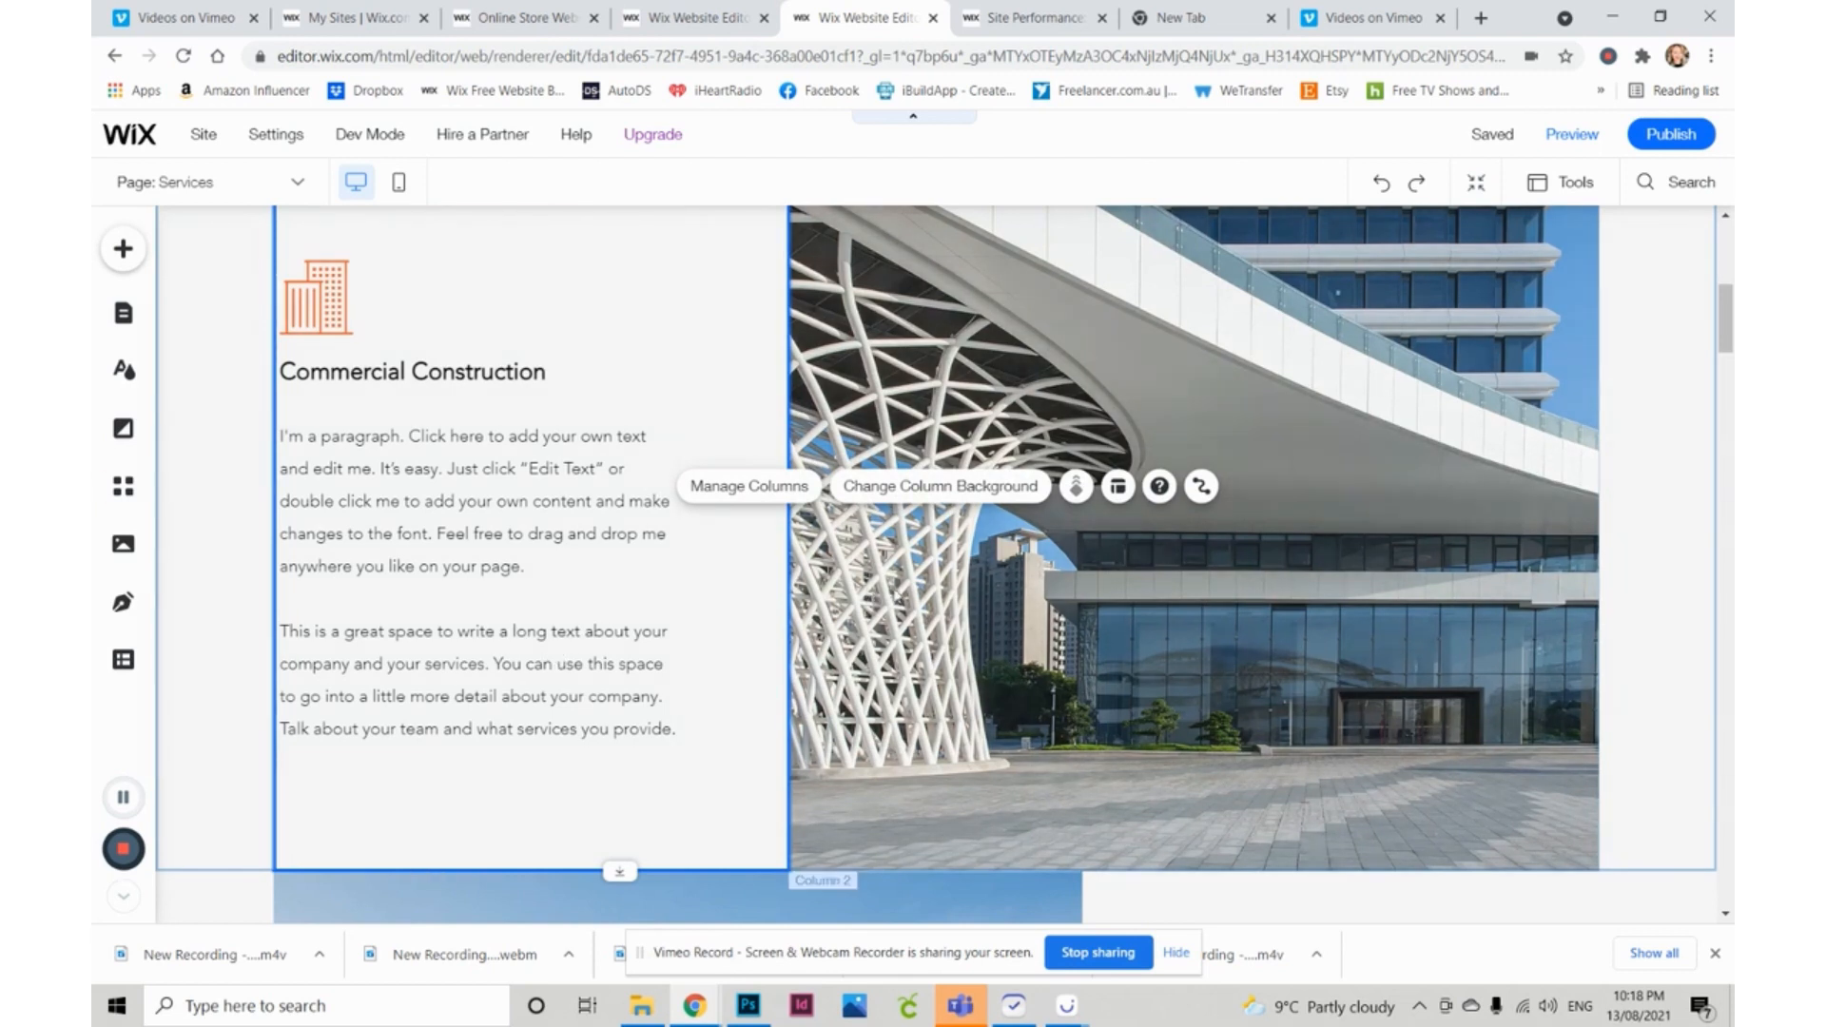
click(928, 594)
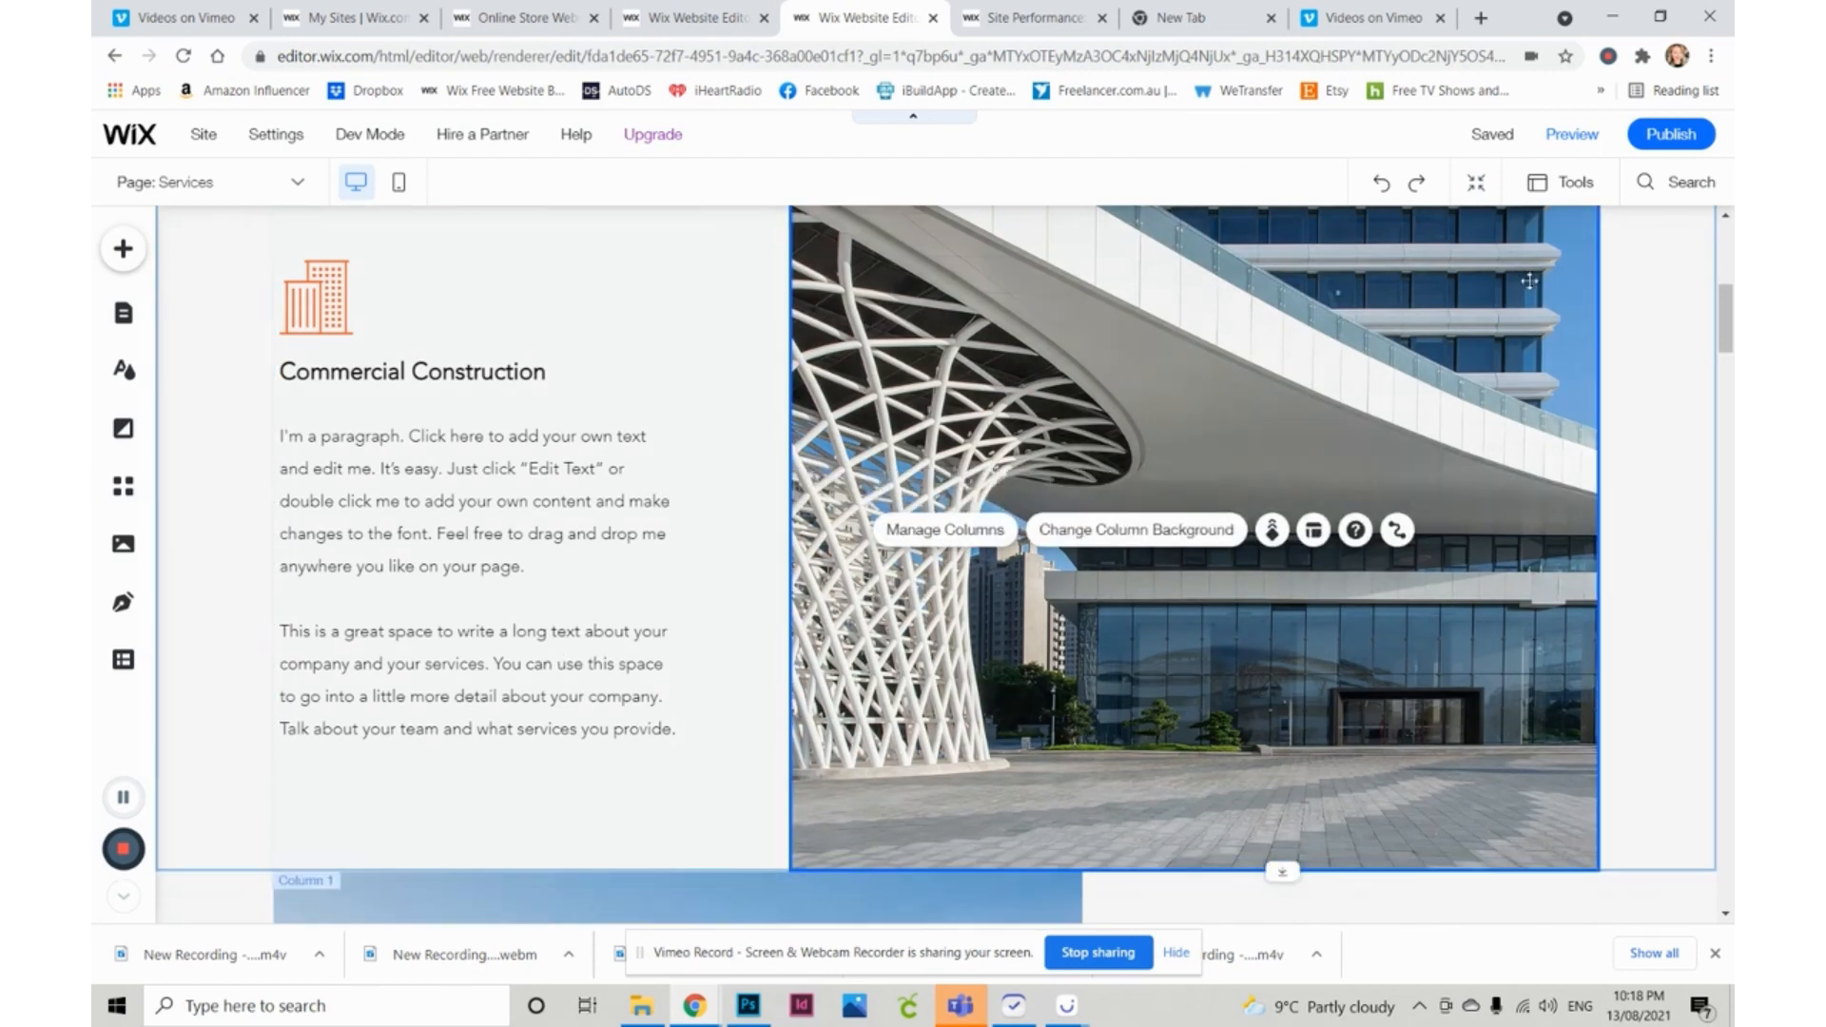
click(1169, 538)
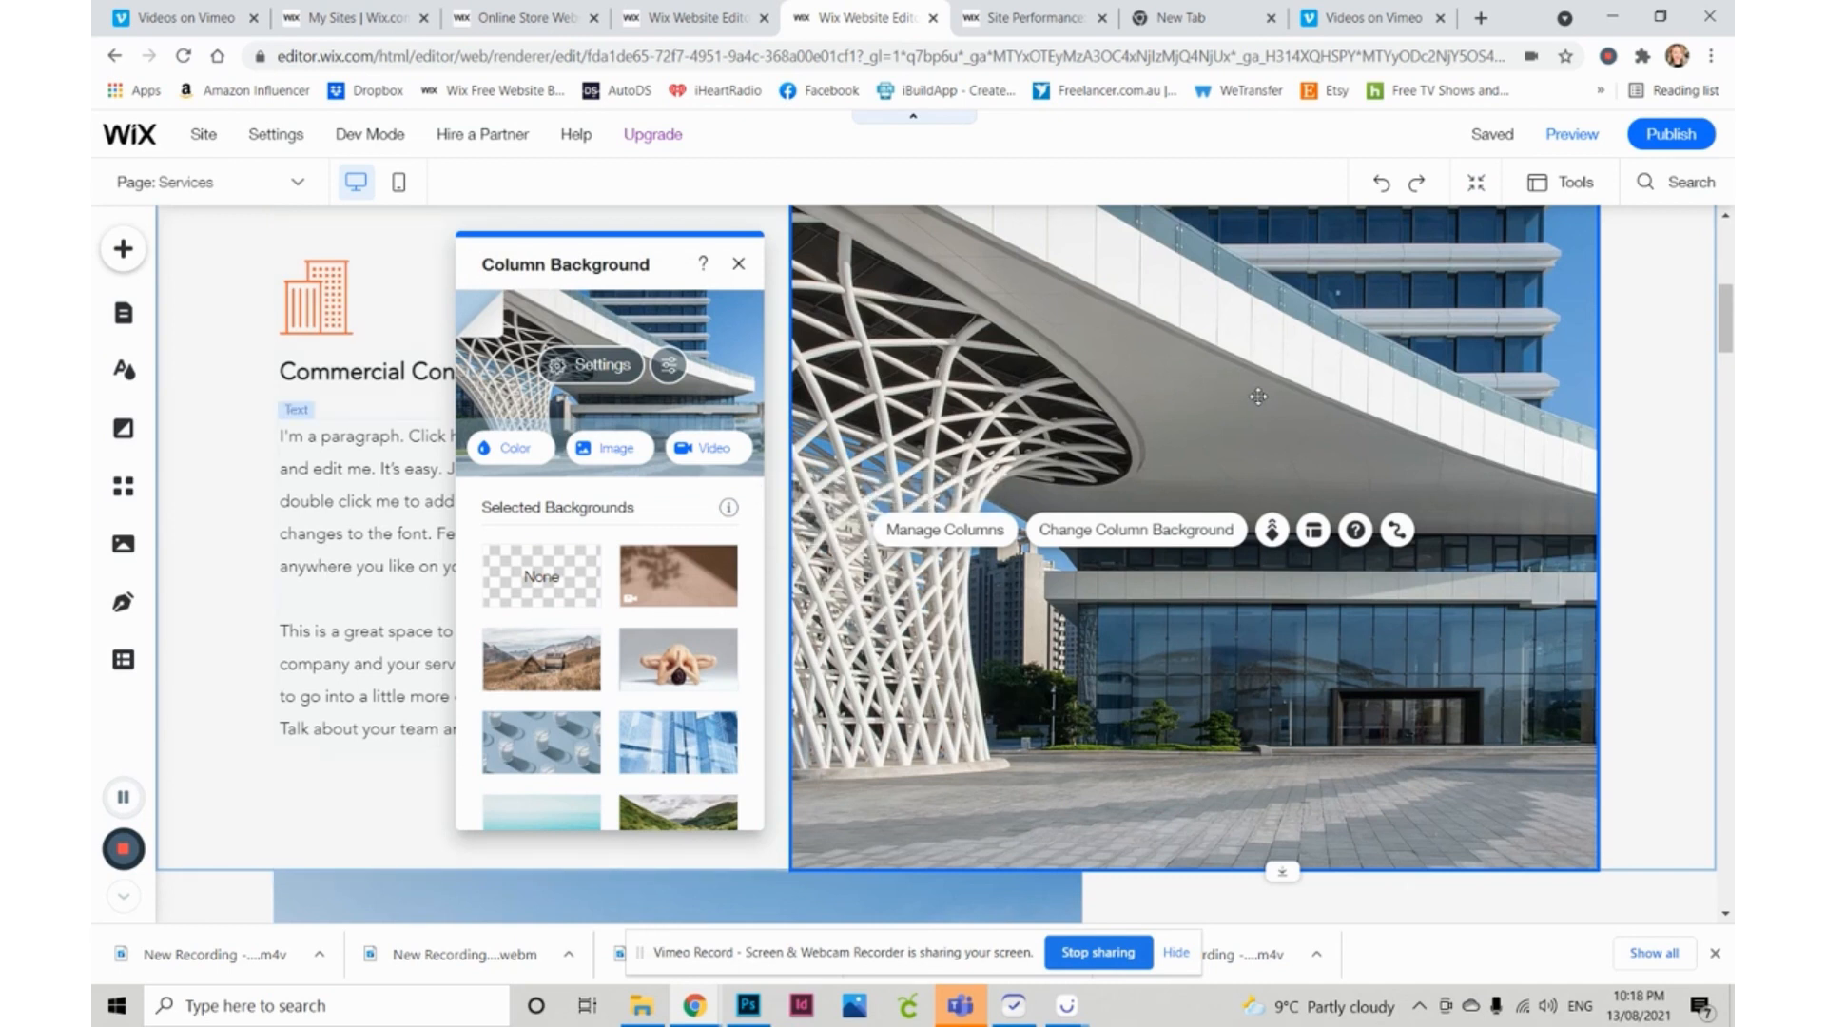
click(608, 378)
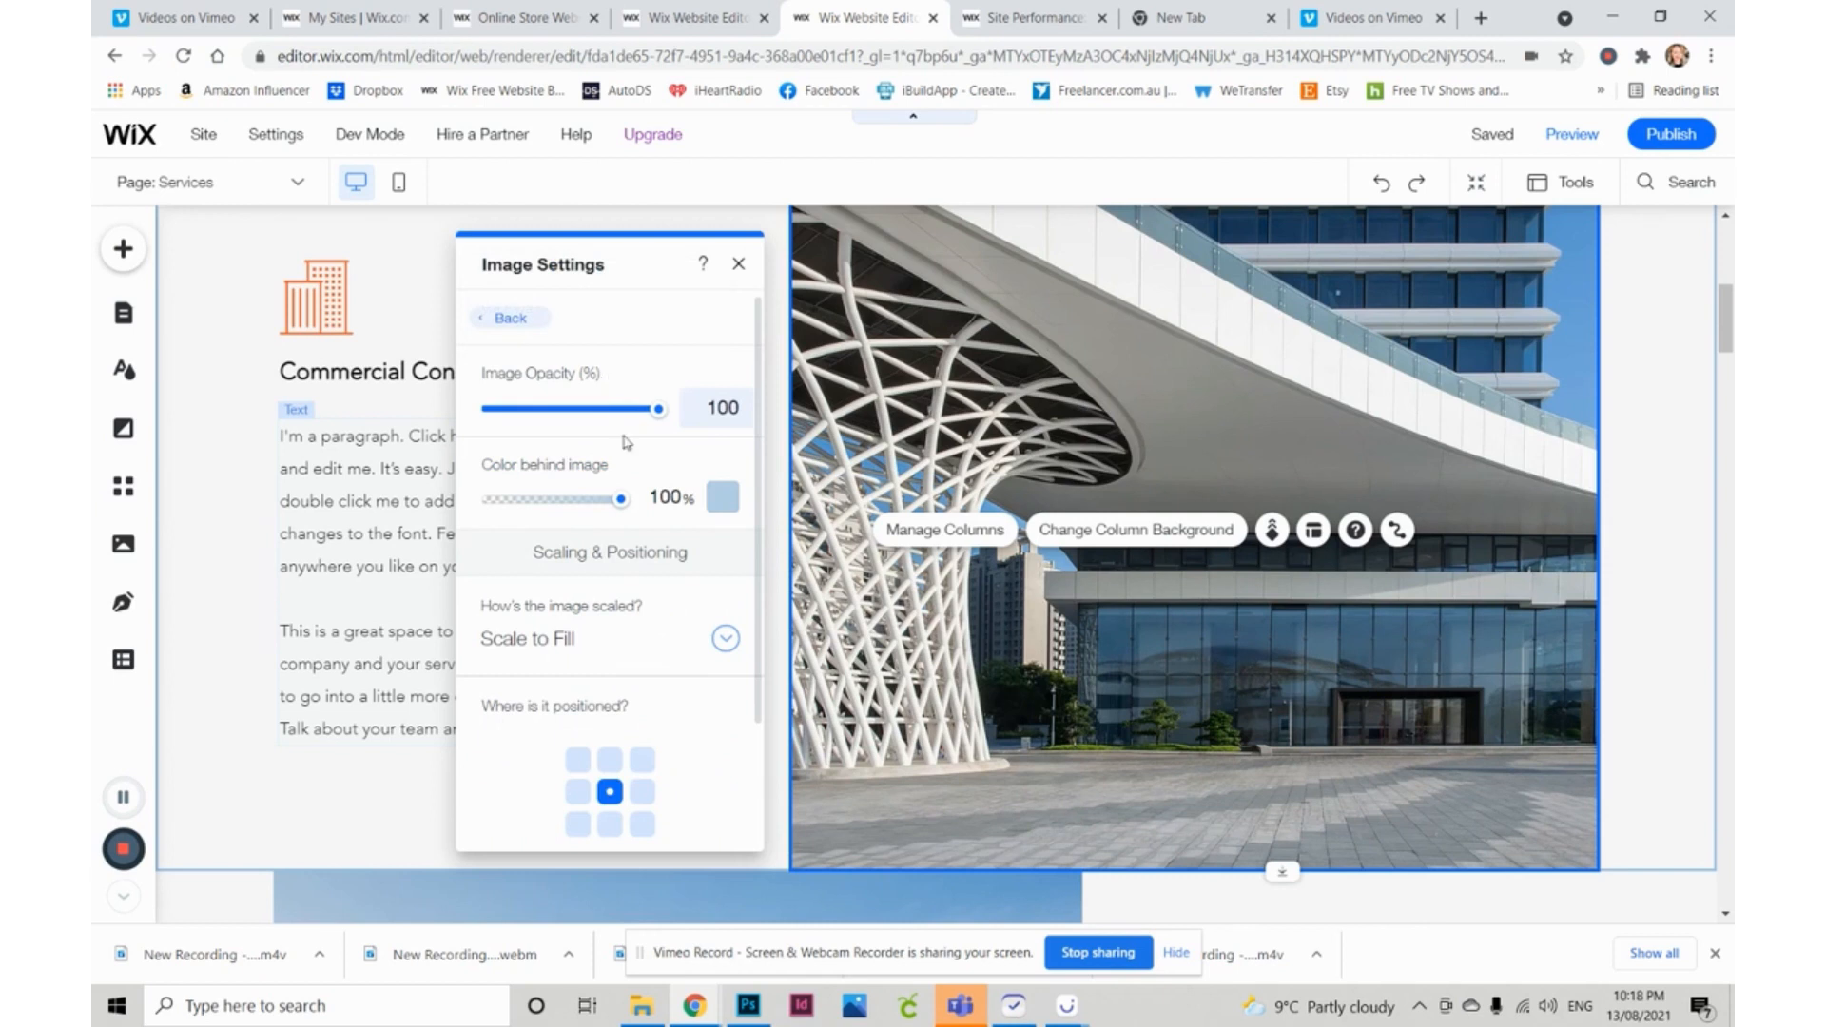
scroll(660, 565, down, 2)
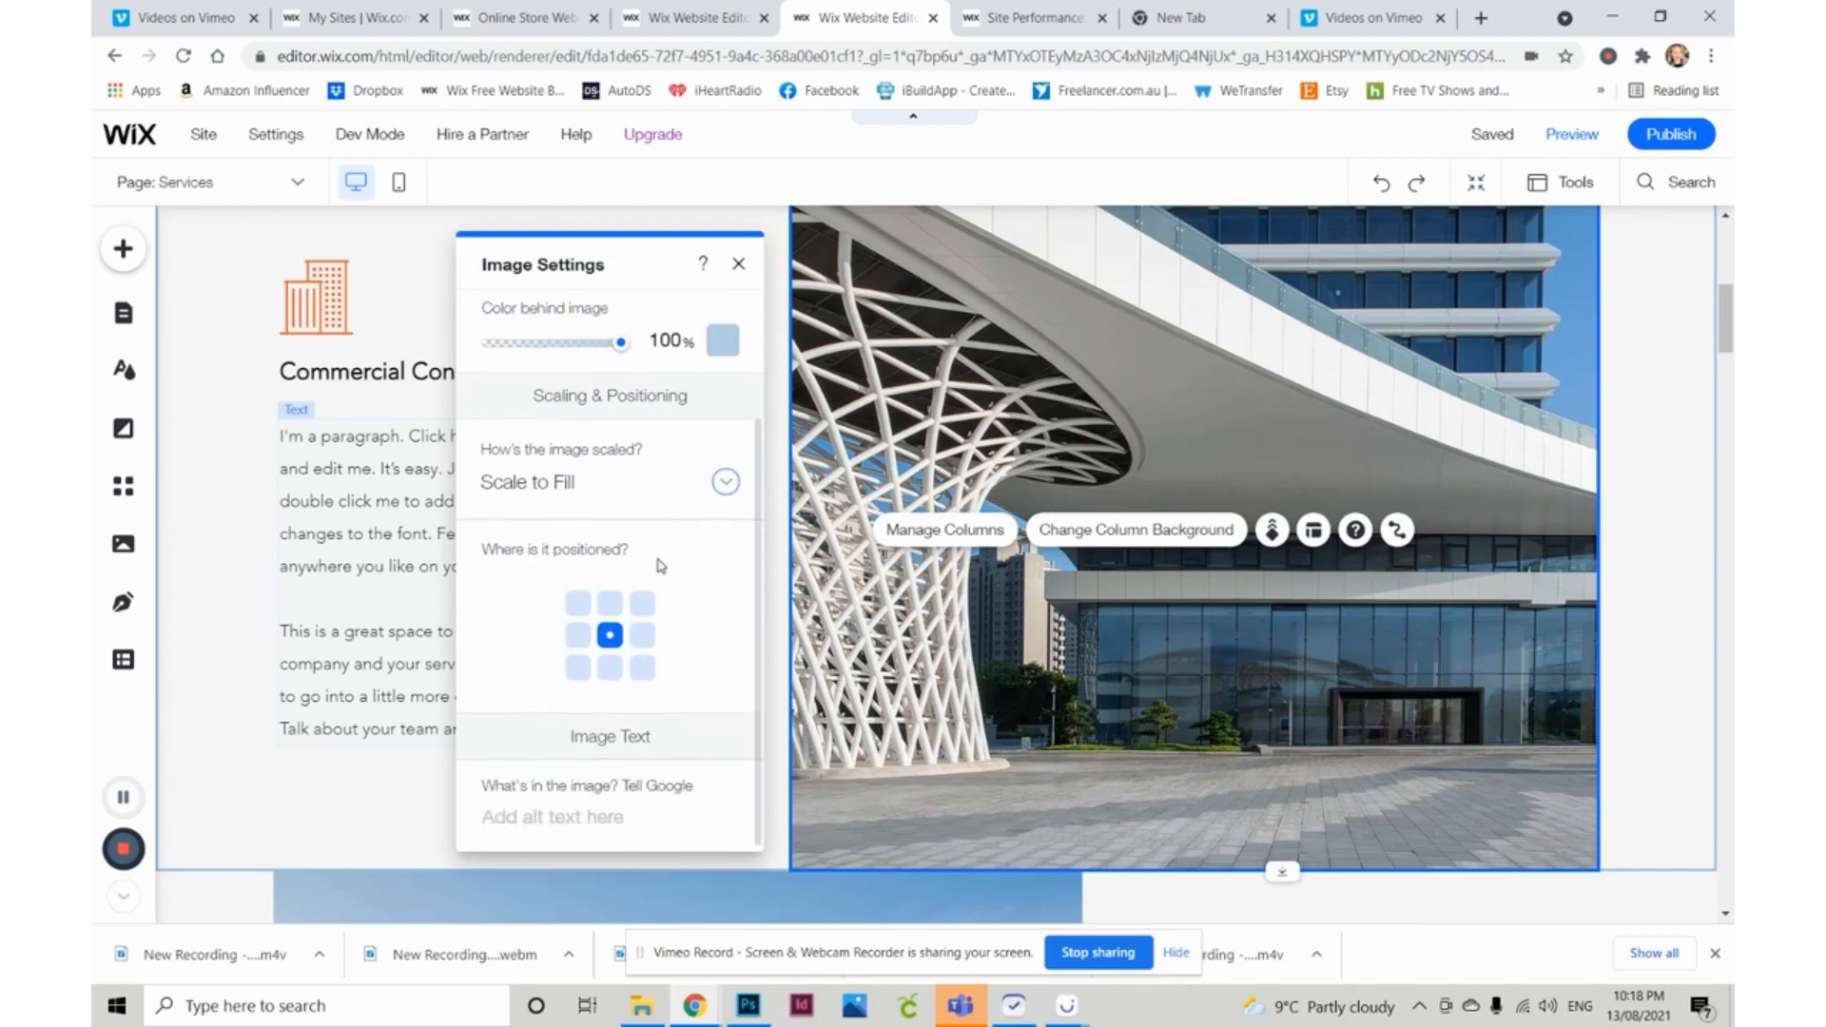
click(559, 815)
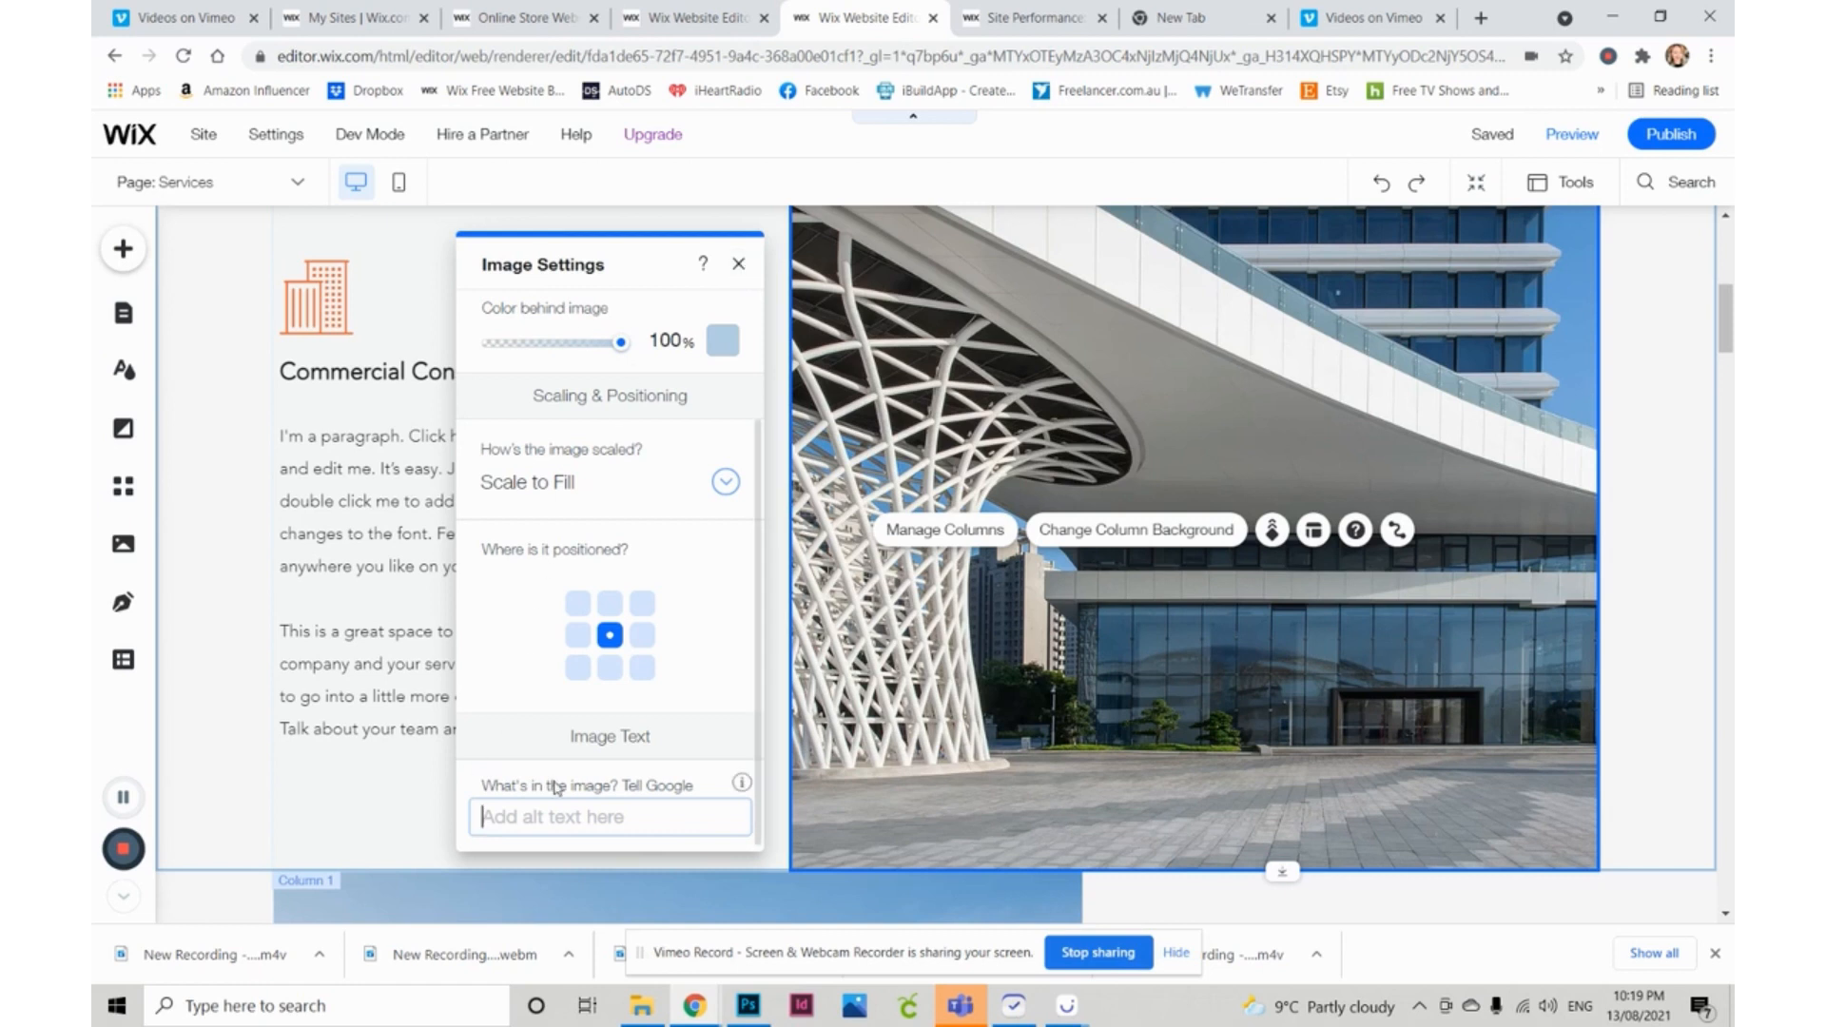
click(738, 265)
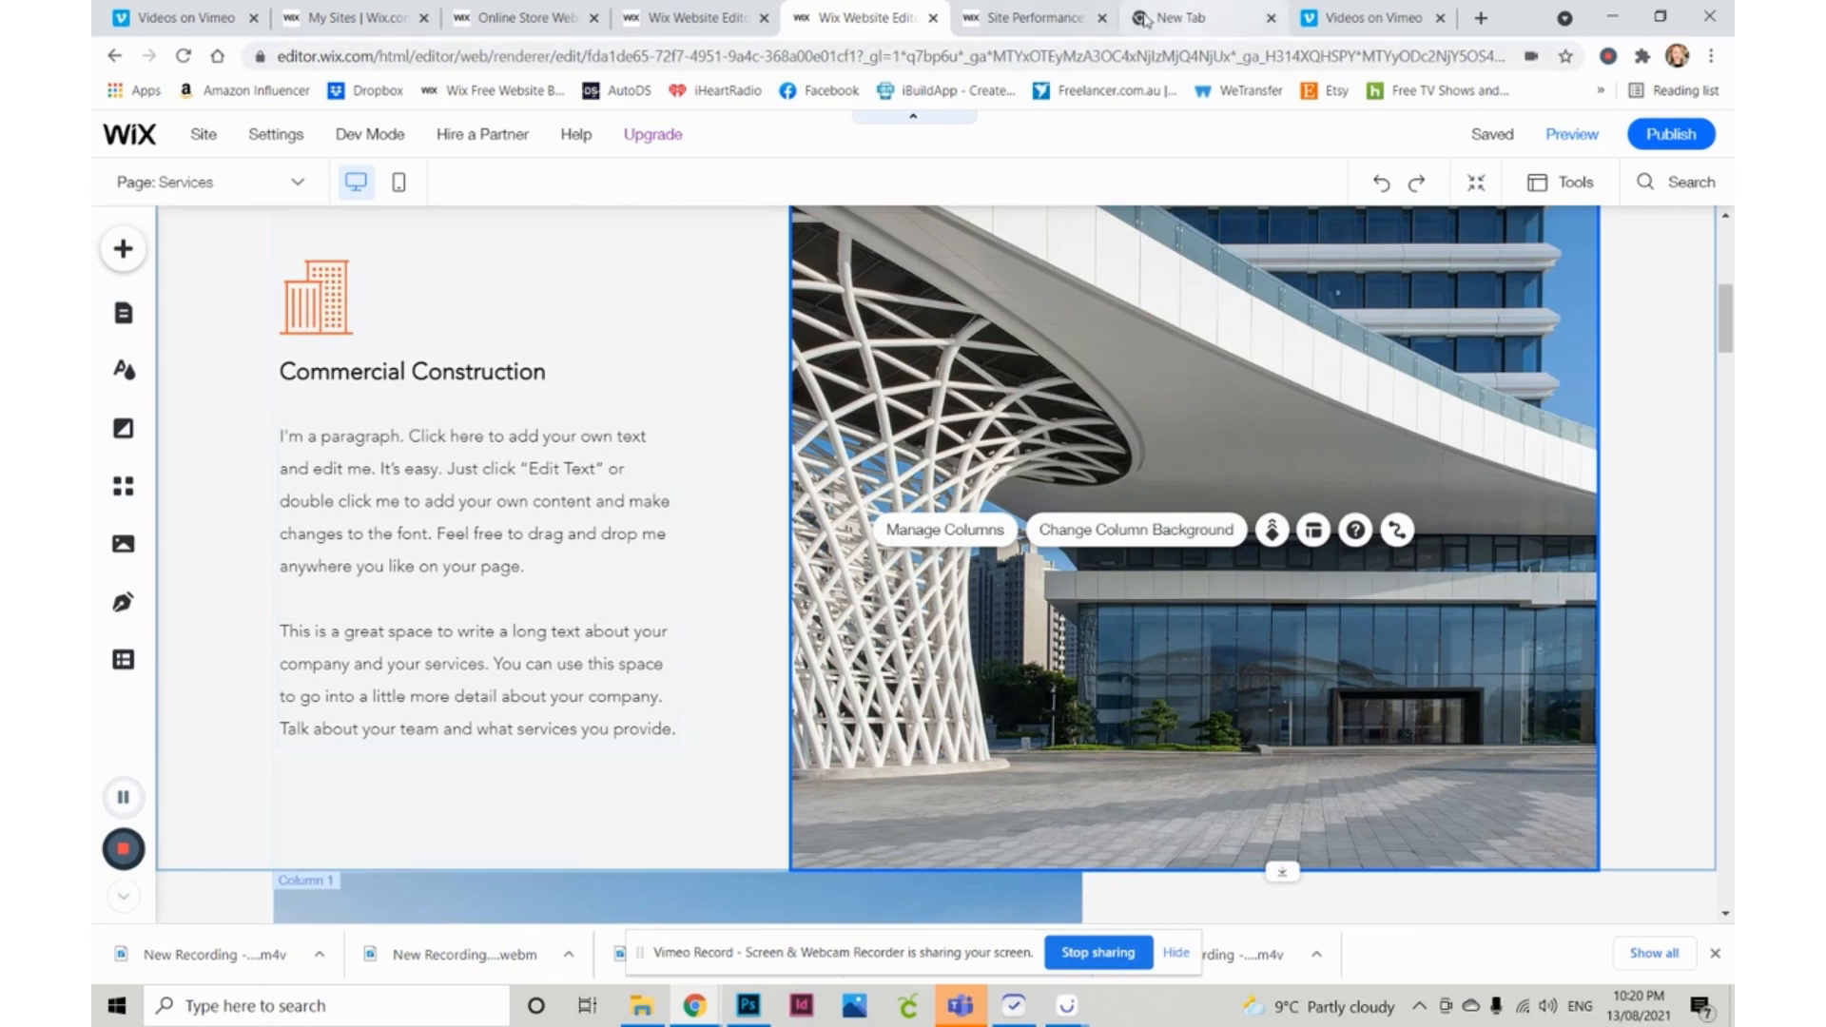
- Switch to the Wix site performance help article and read its advice on image formats, quality and compression
click(1042, 19)
scroll(1029, 319, down, 5)
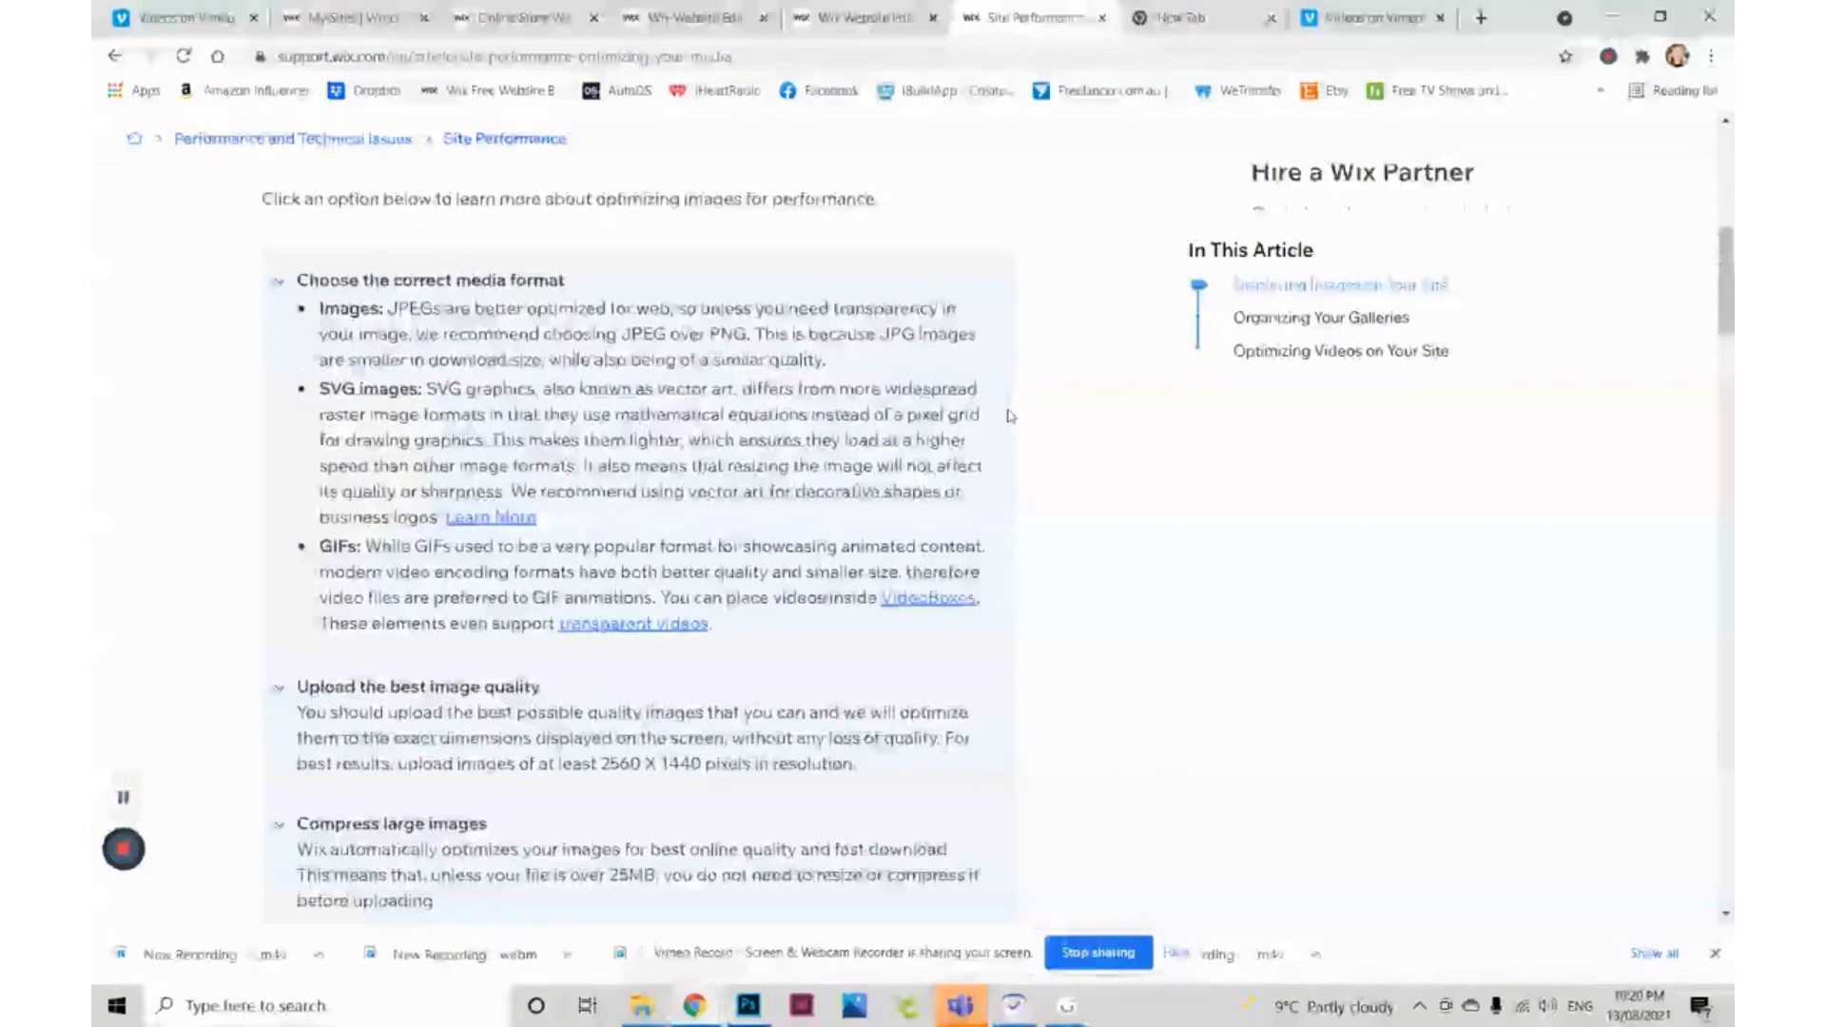
scroll(1013, 419, down, 1)
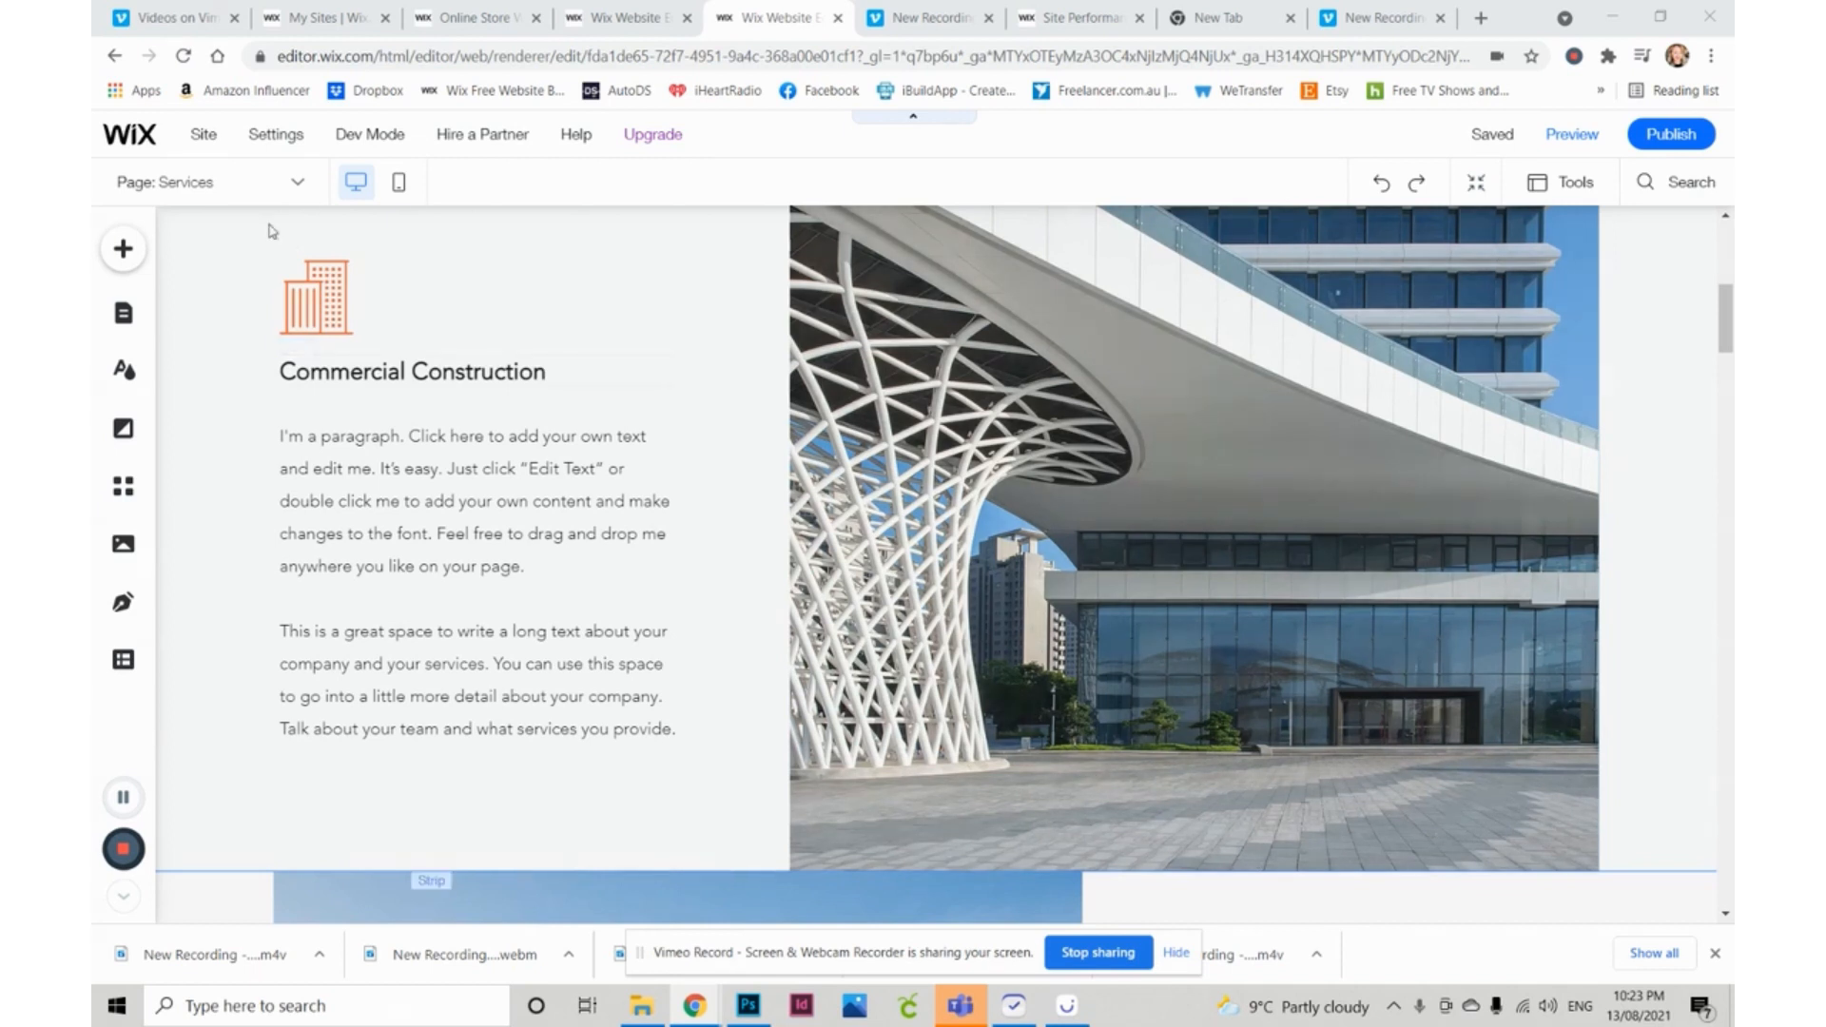
- Open the Home page in the Wix editor and select the View Projects button in its hero section
click(209, 195)
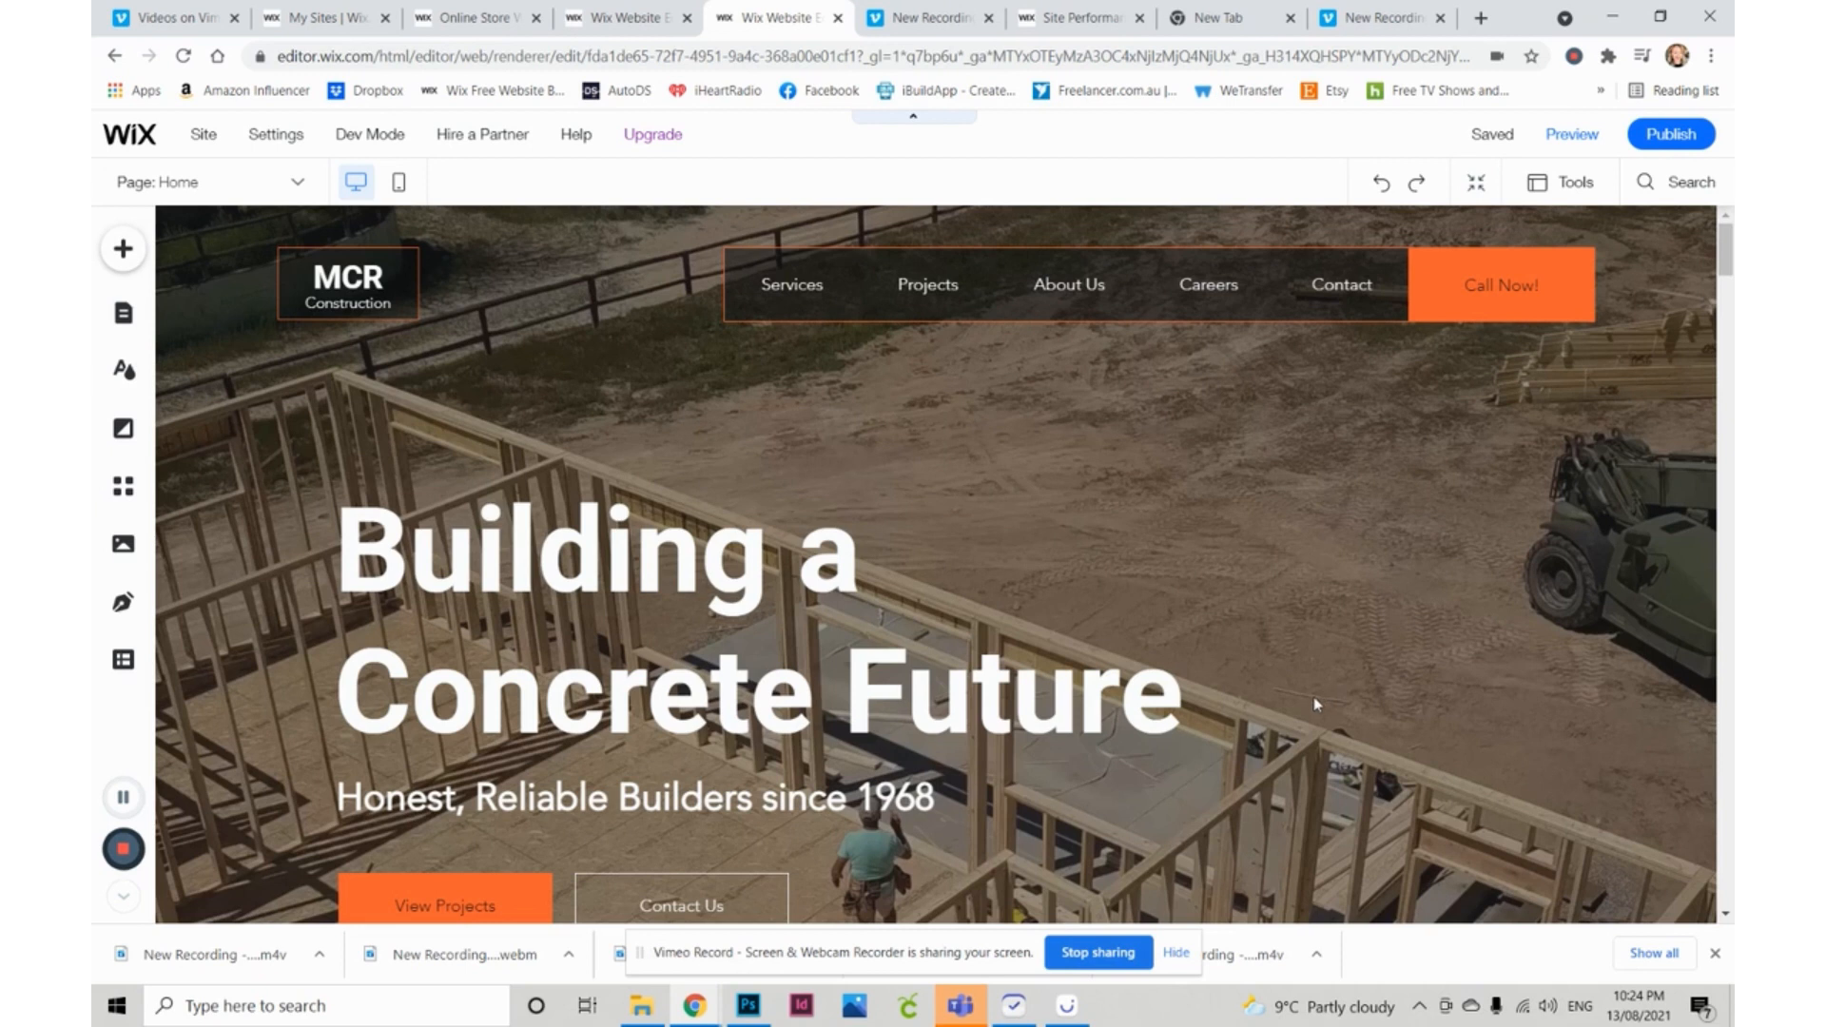
scroll(1308, 703, down, 1)
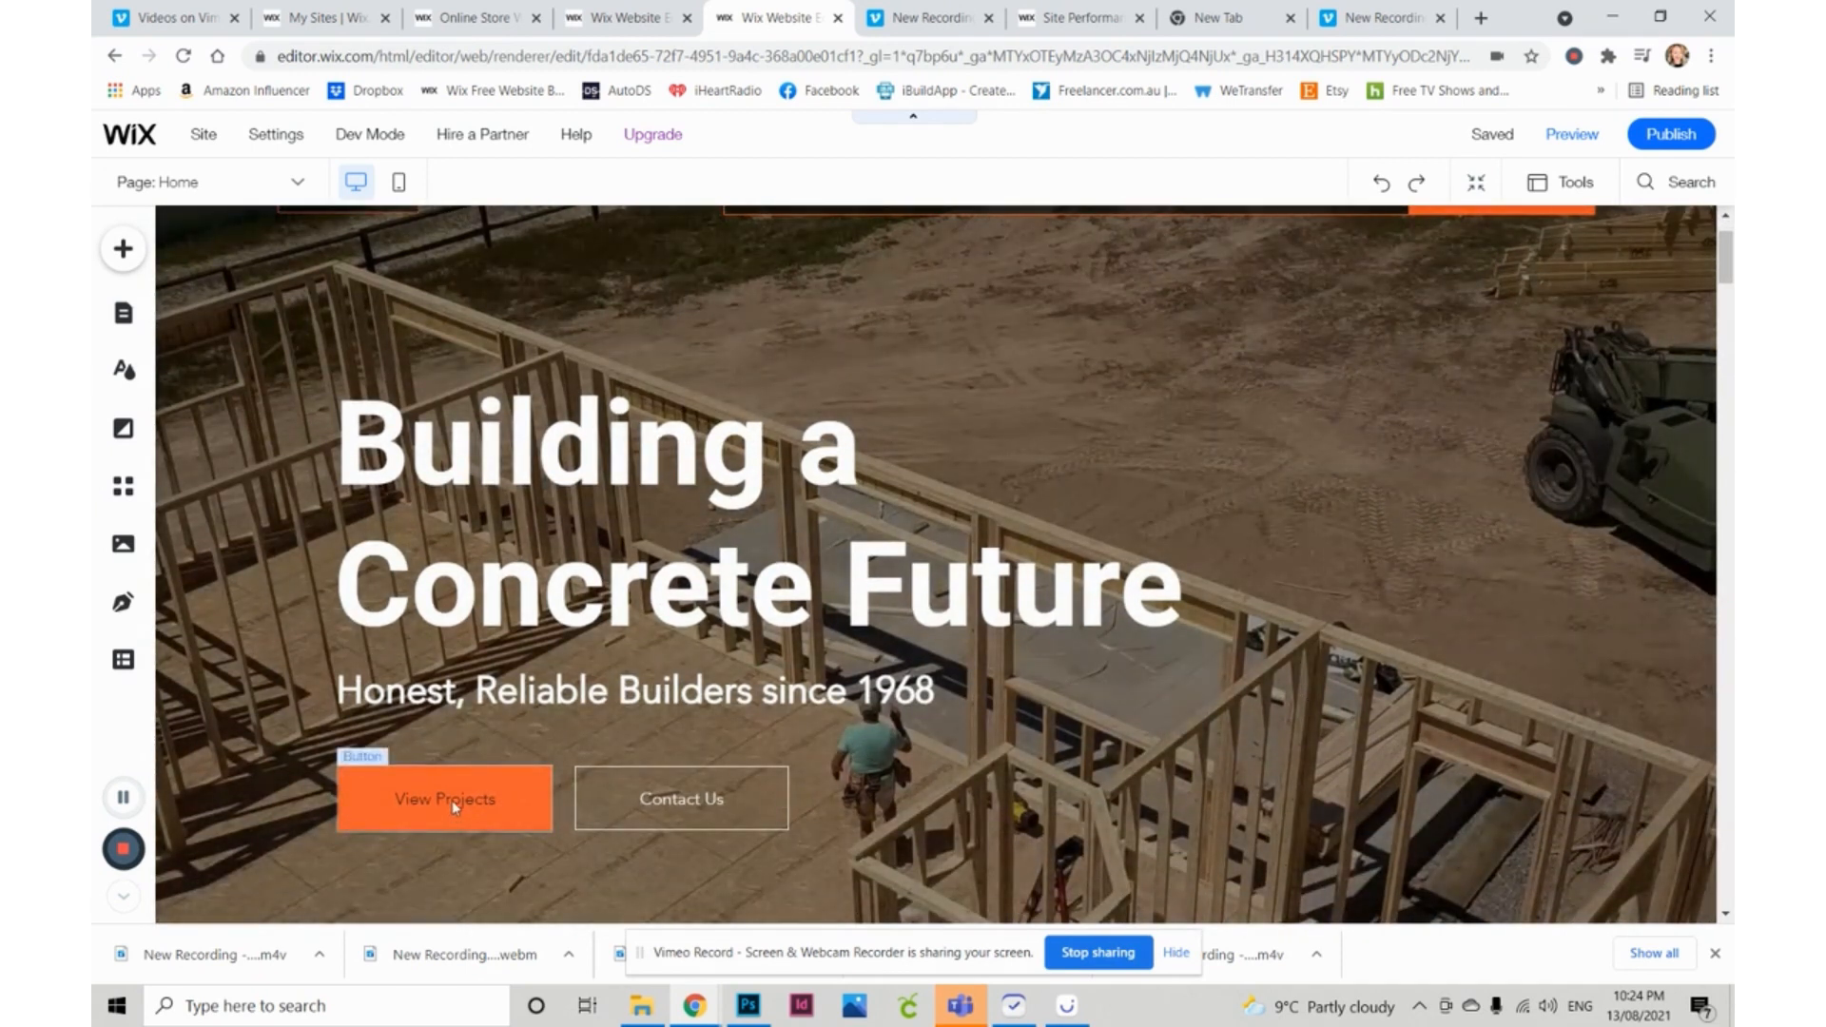
click(453, 804)
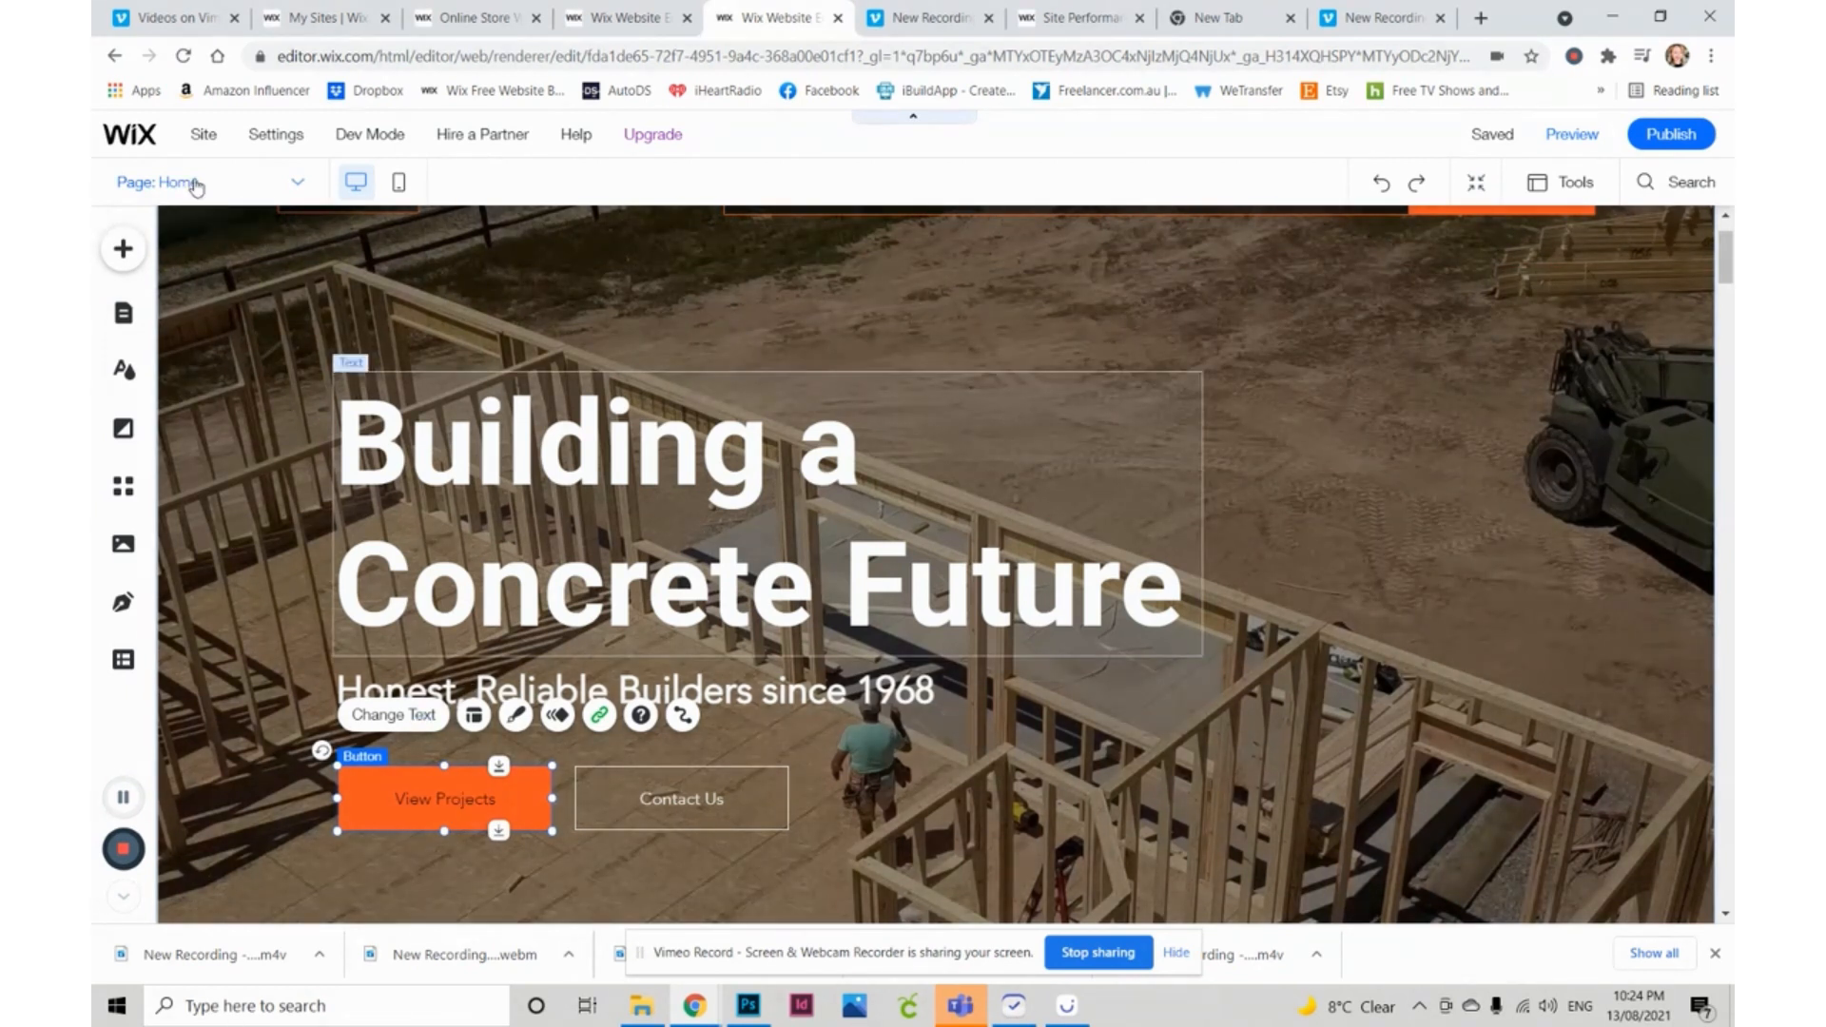
- Switch to the Projects page and look over its heading and project gallery
click(195, 182)
click(883, 387)
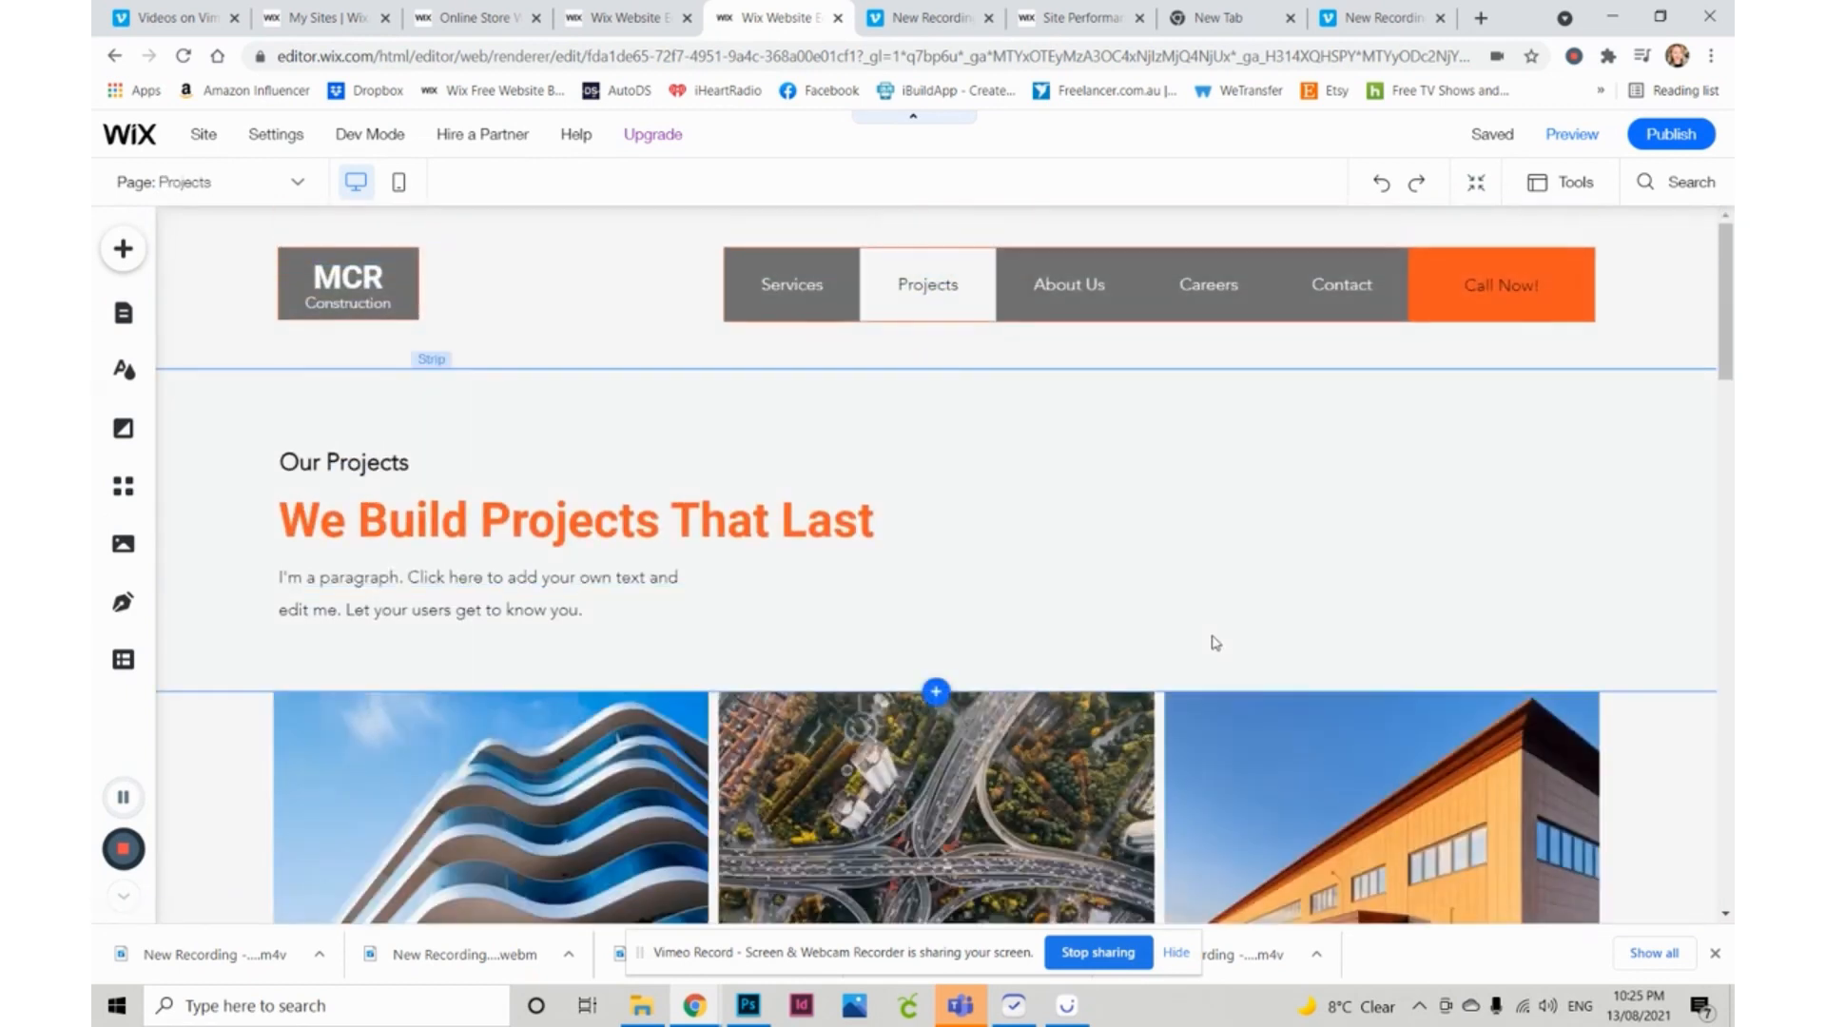
scroll(1210, 637, down, 3)
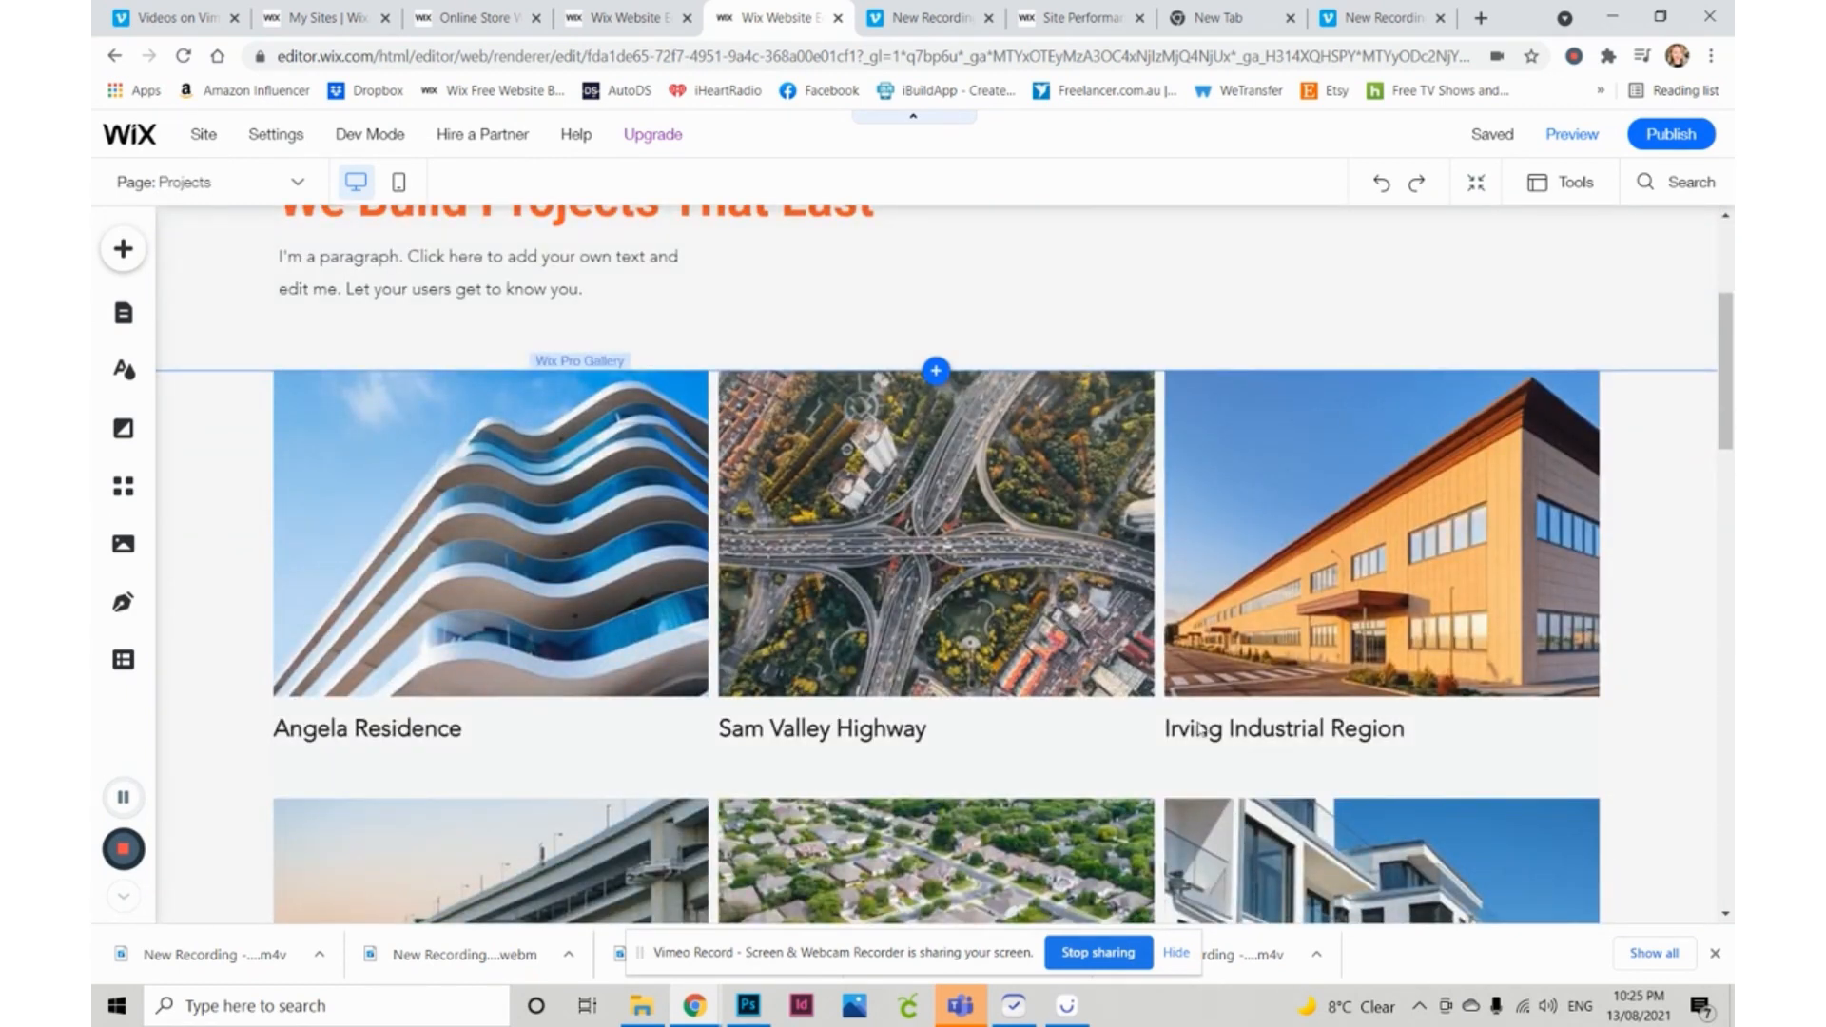
scroll(1199, 728, up, 2)
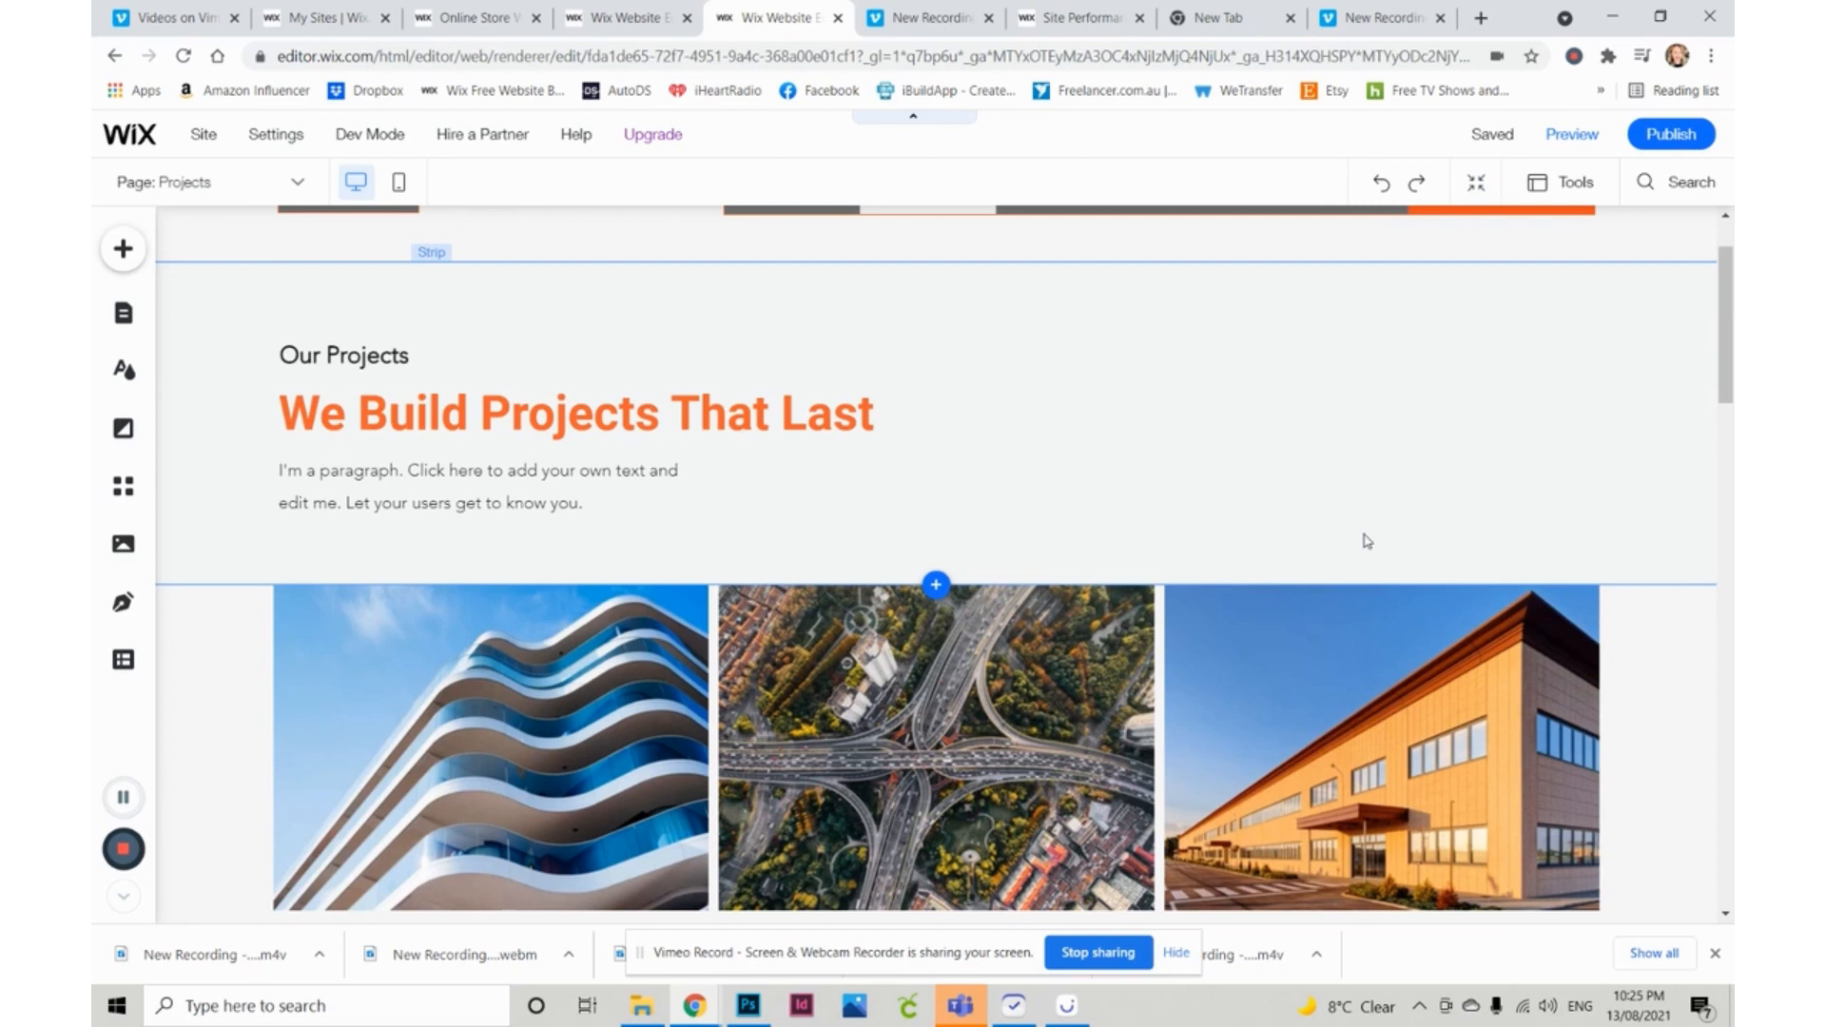
- Return to the Home page and examine its content from the hero through the Commercial section to the Infrastructure section
click(262, 183)
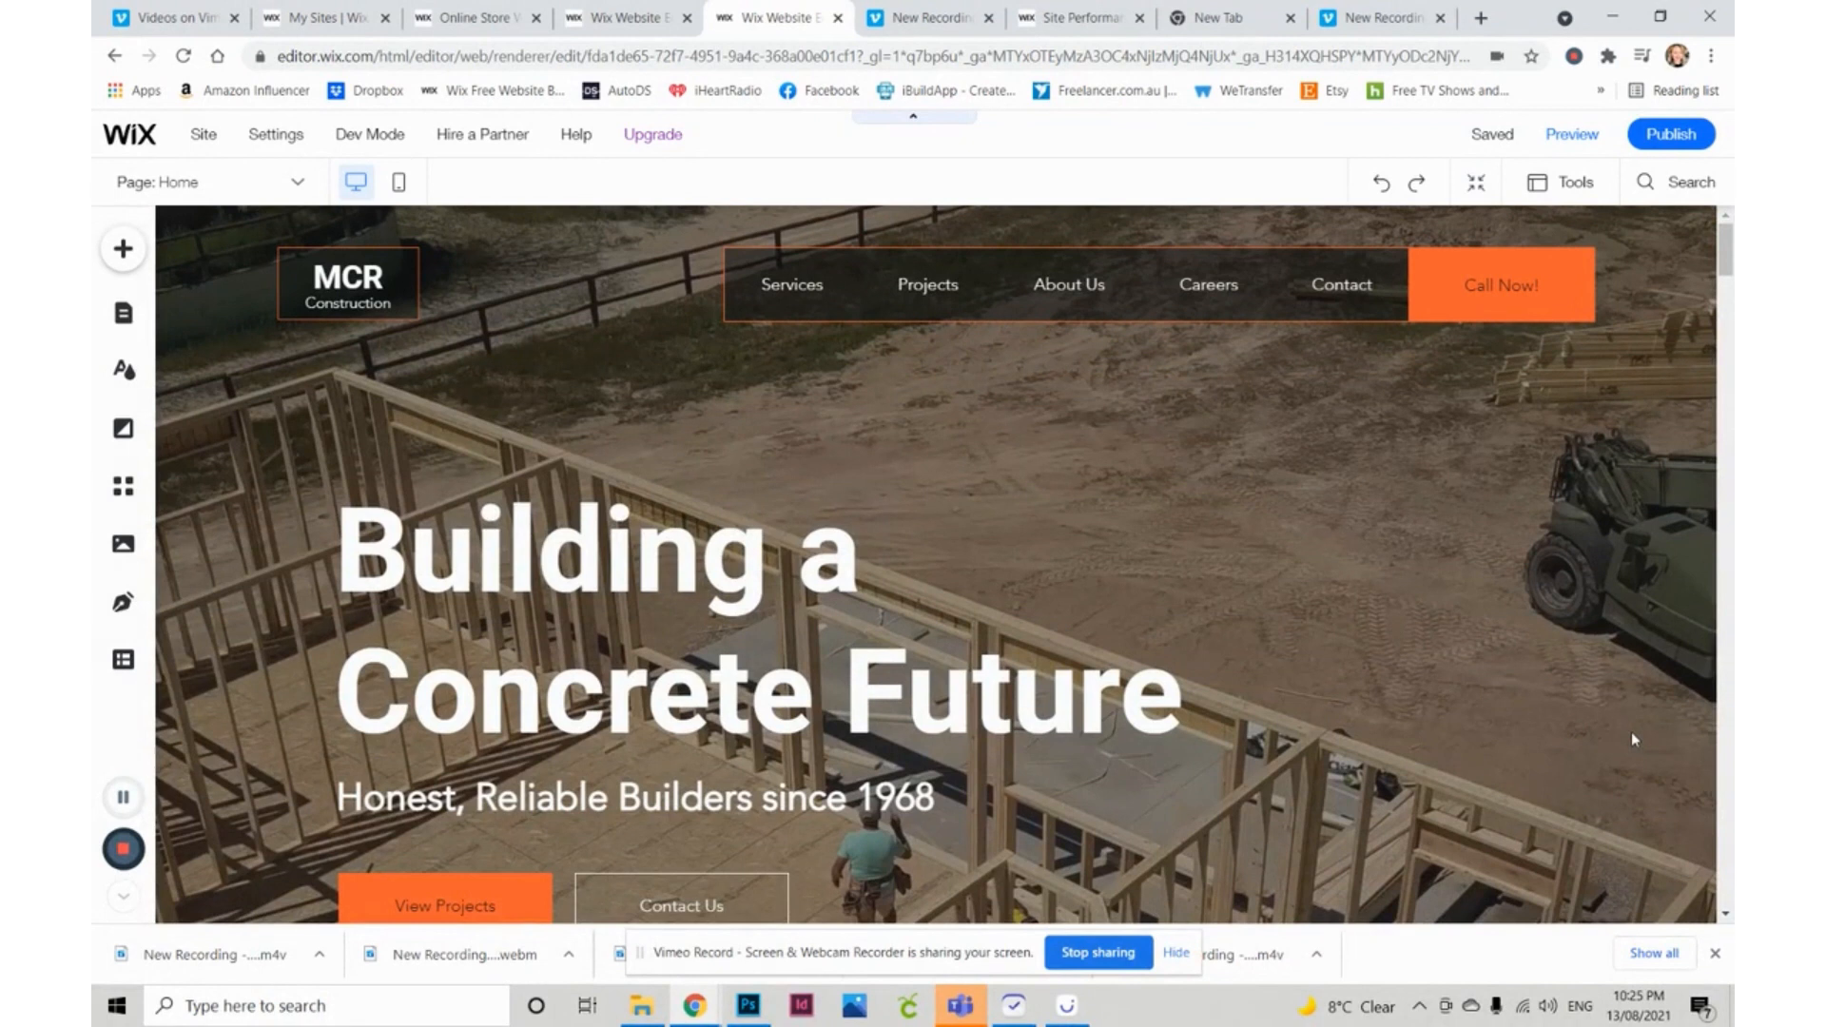
scroll(1632, 738, down, 5)
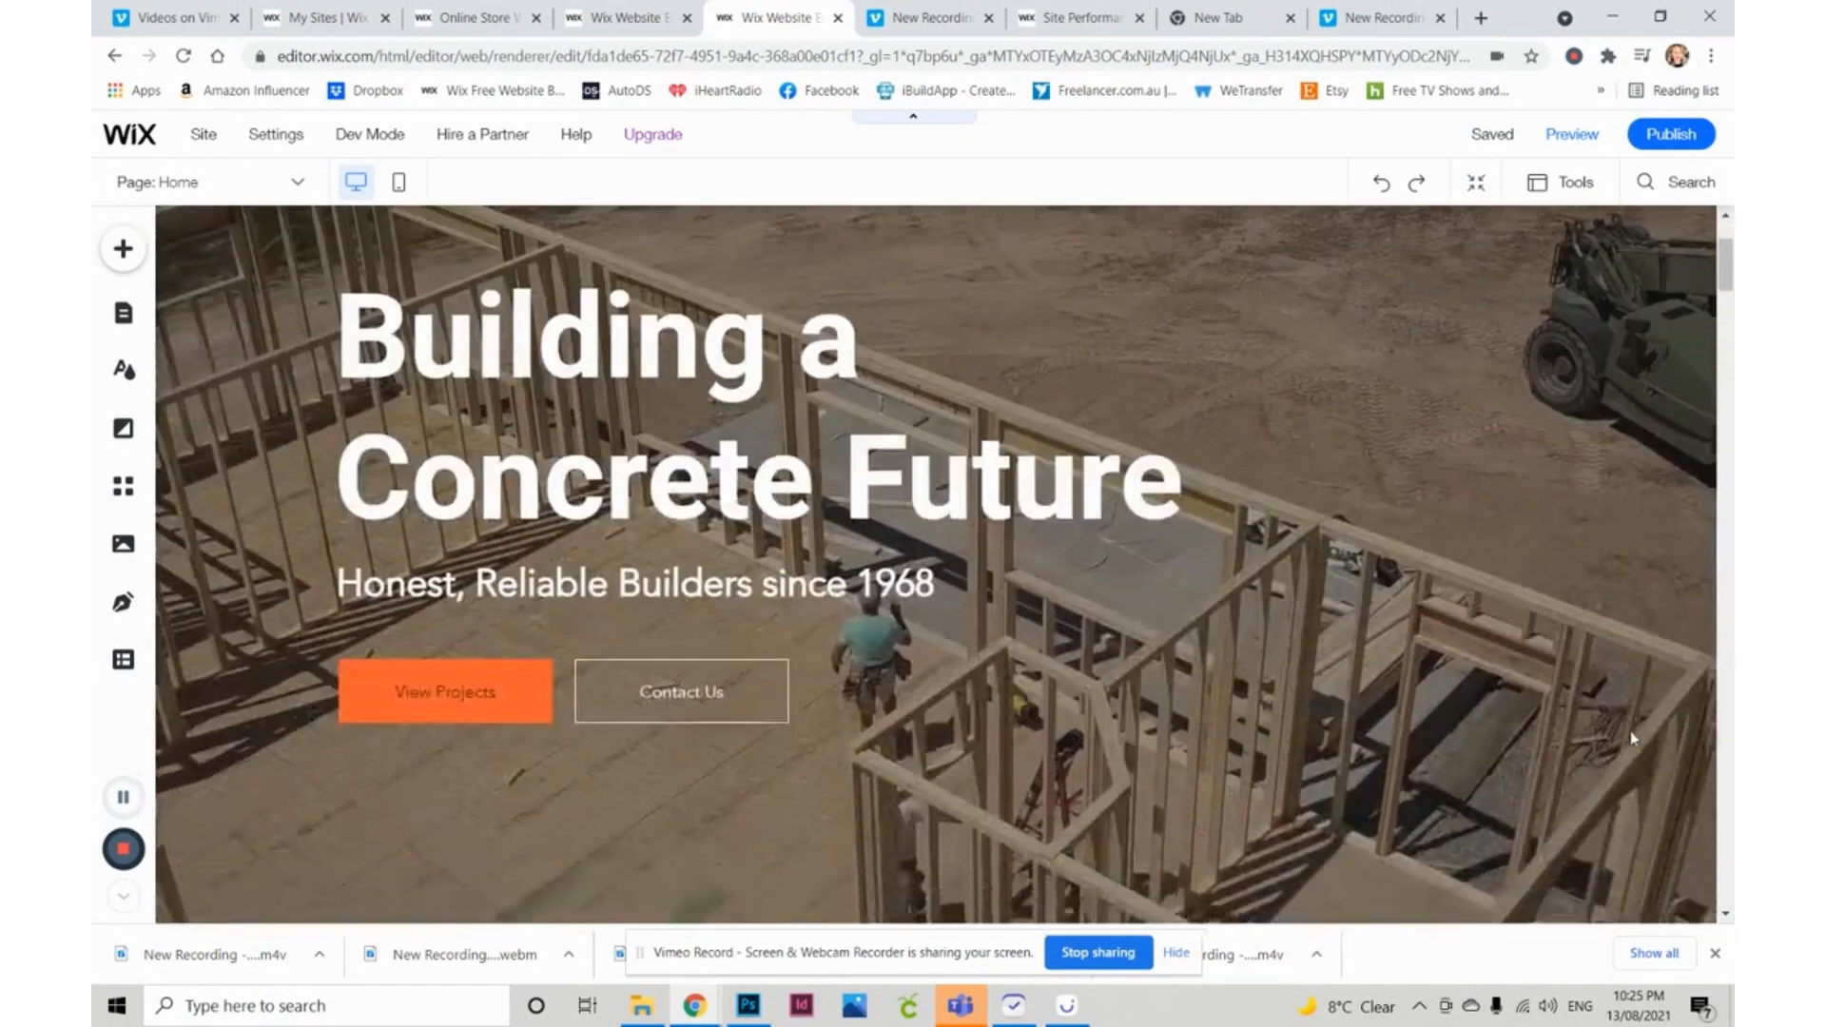
scroll(1632, 738, up, 5)
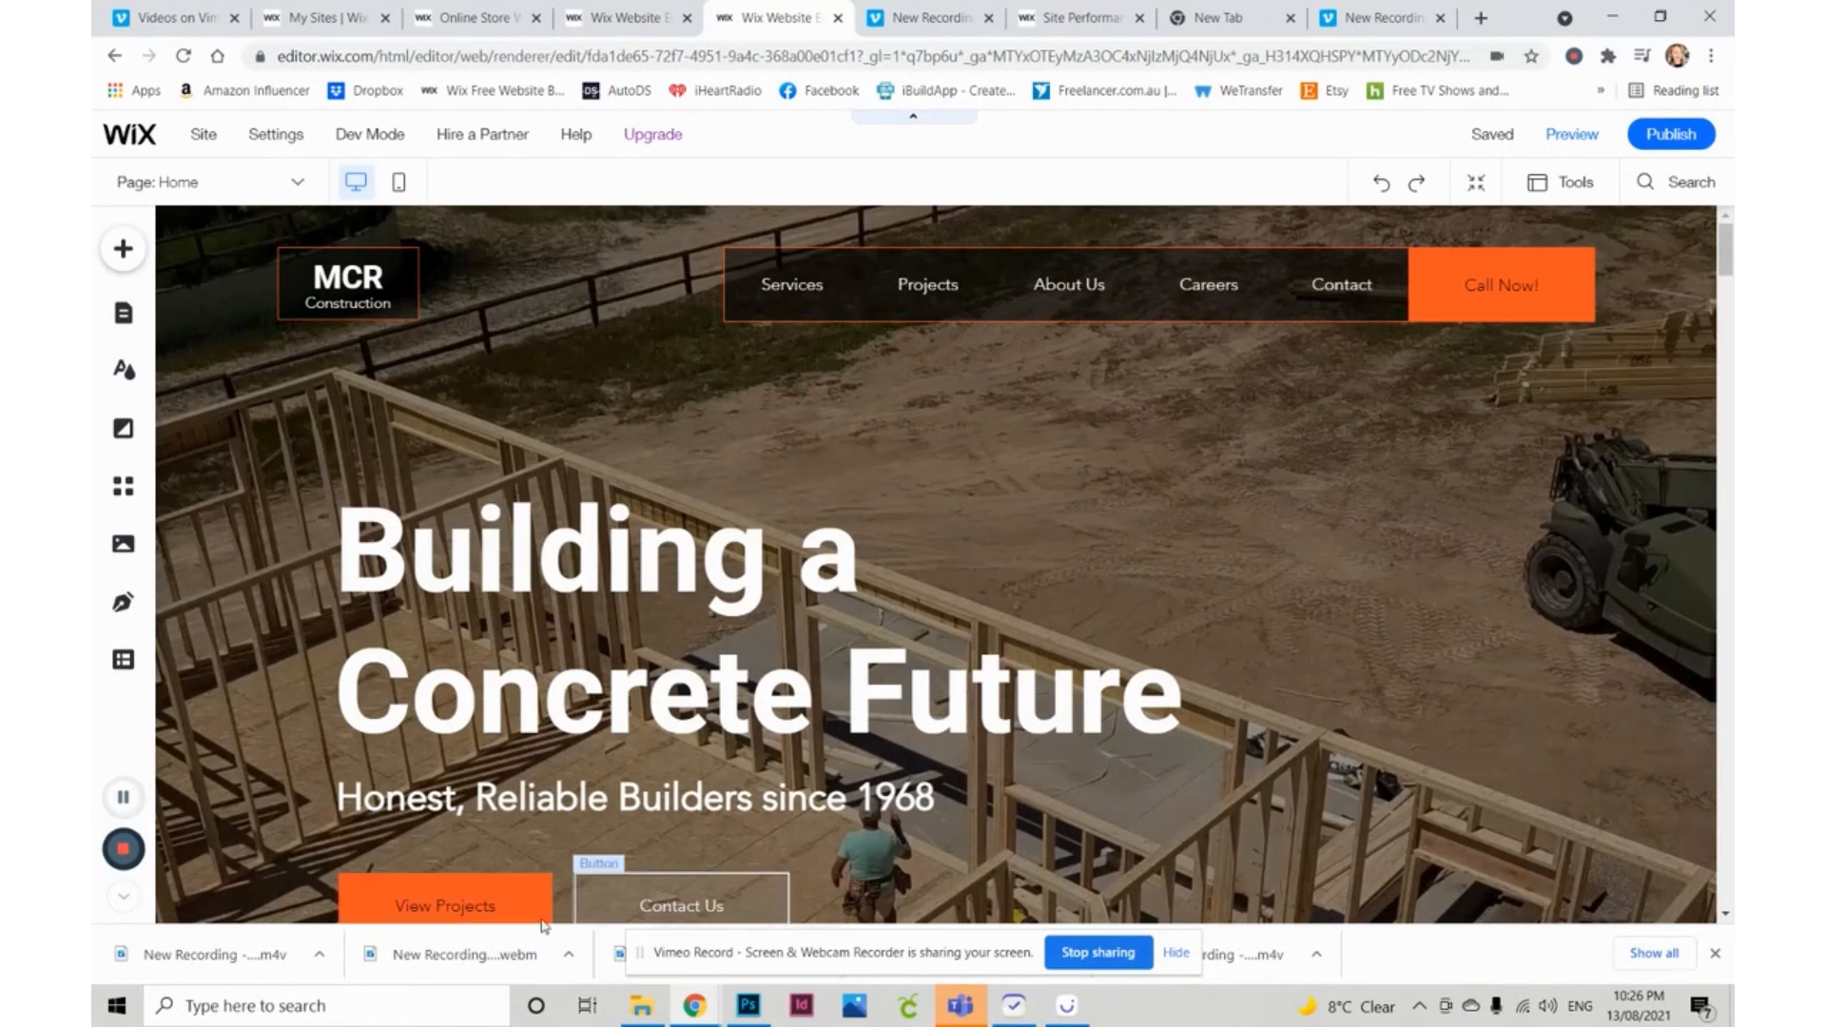
scroll(1189, 771, down, 5)
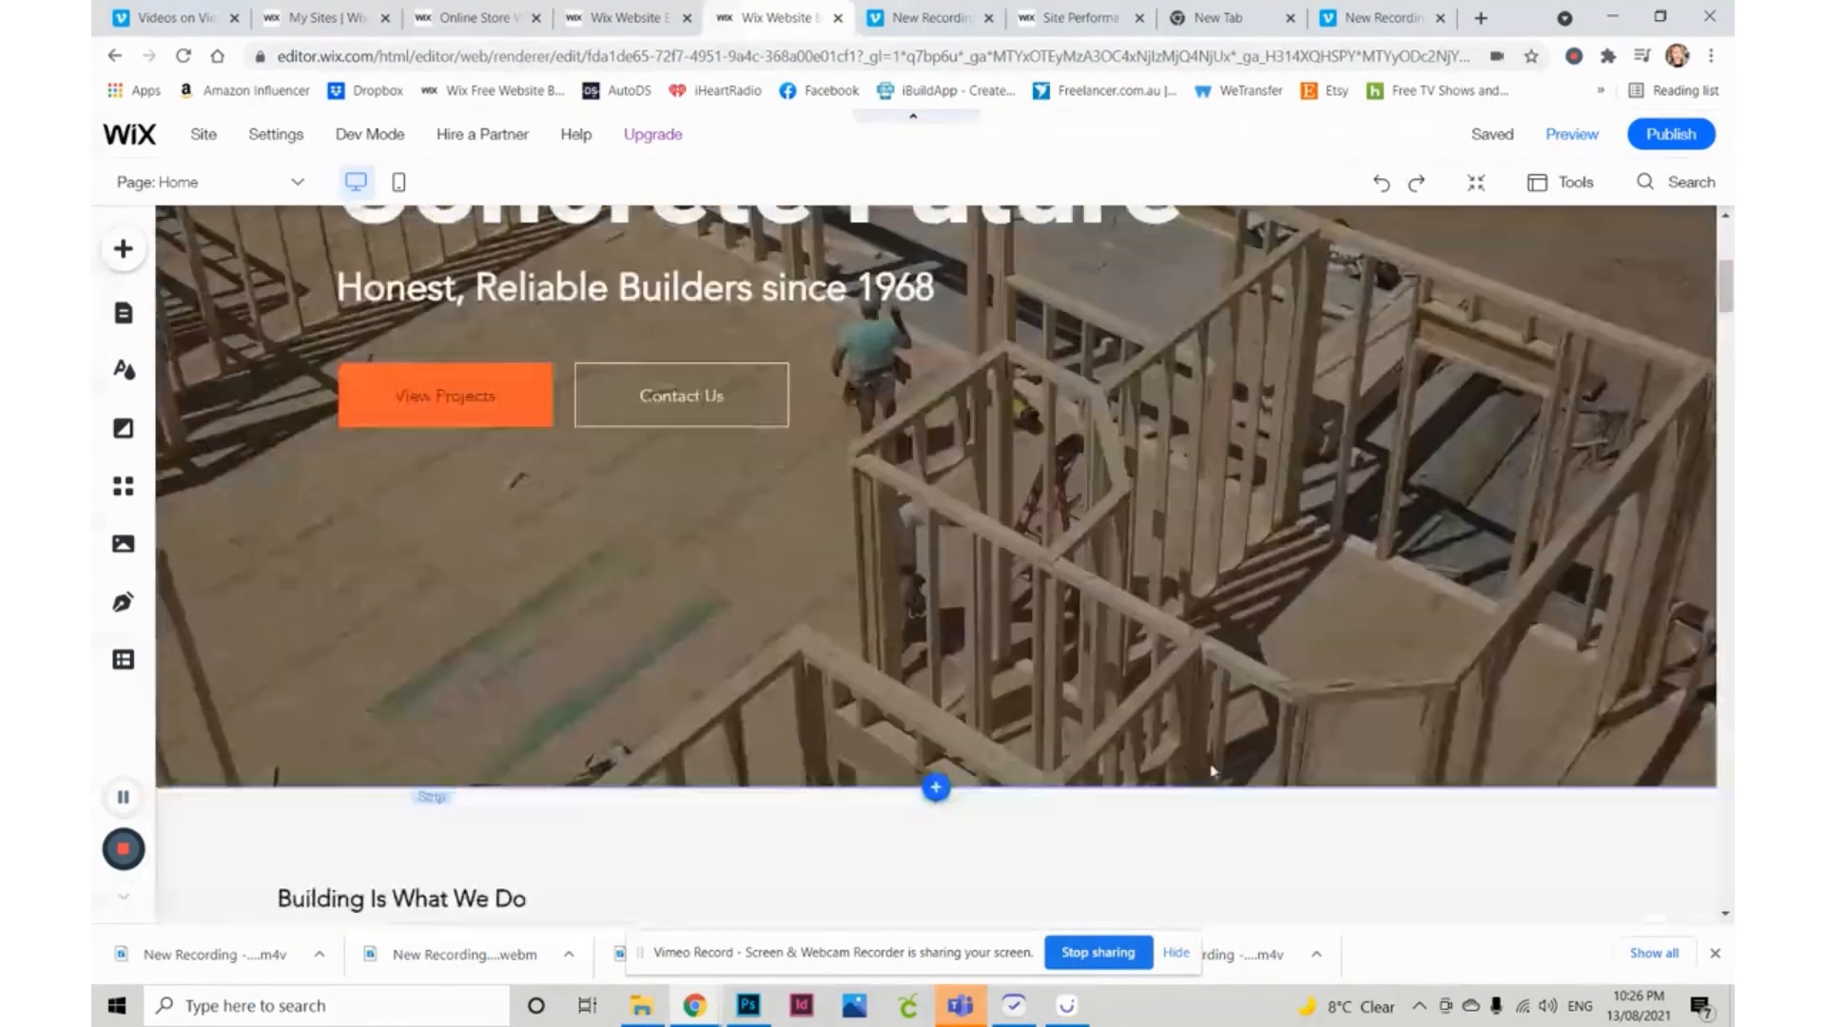
scroll(1212, 771, down, 7)
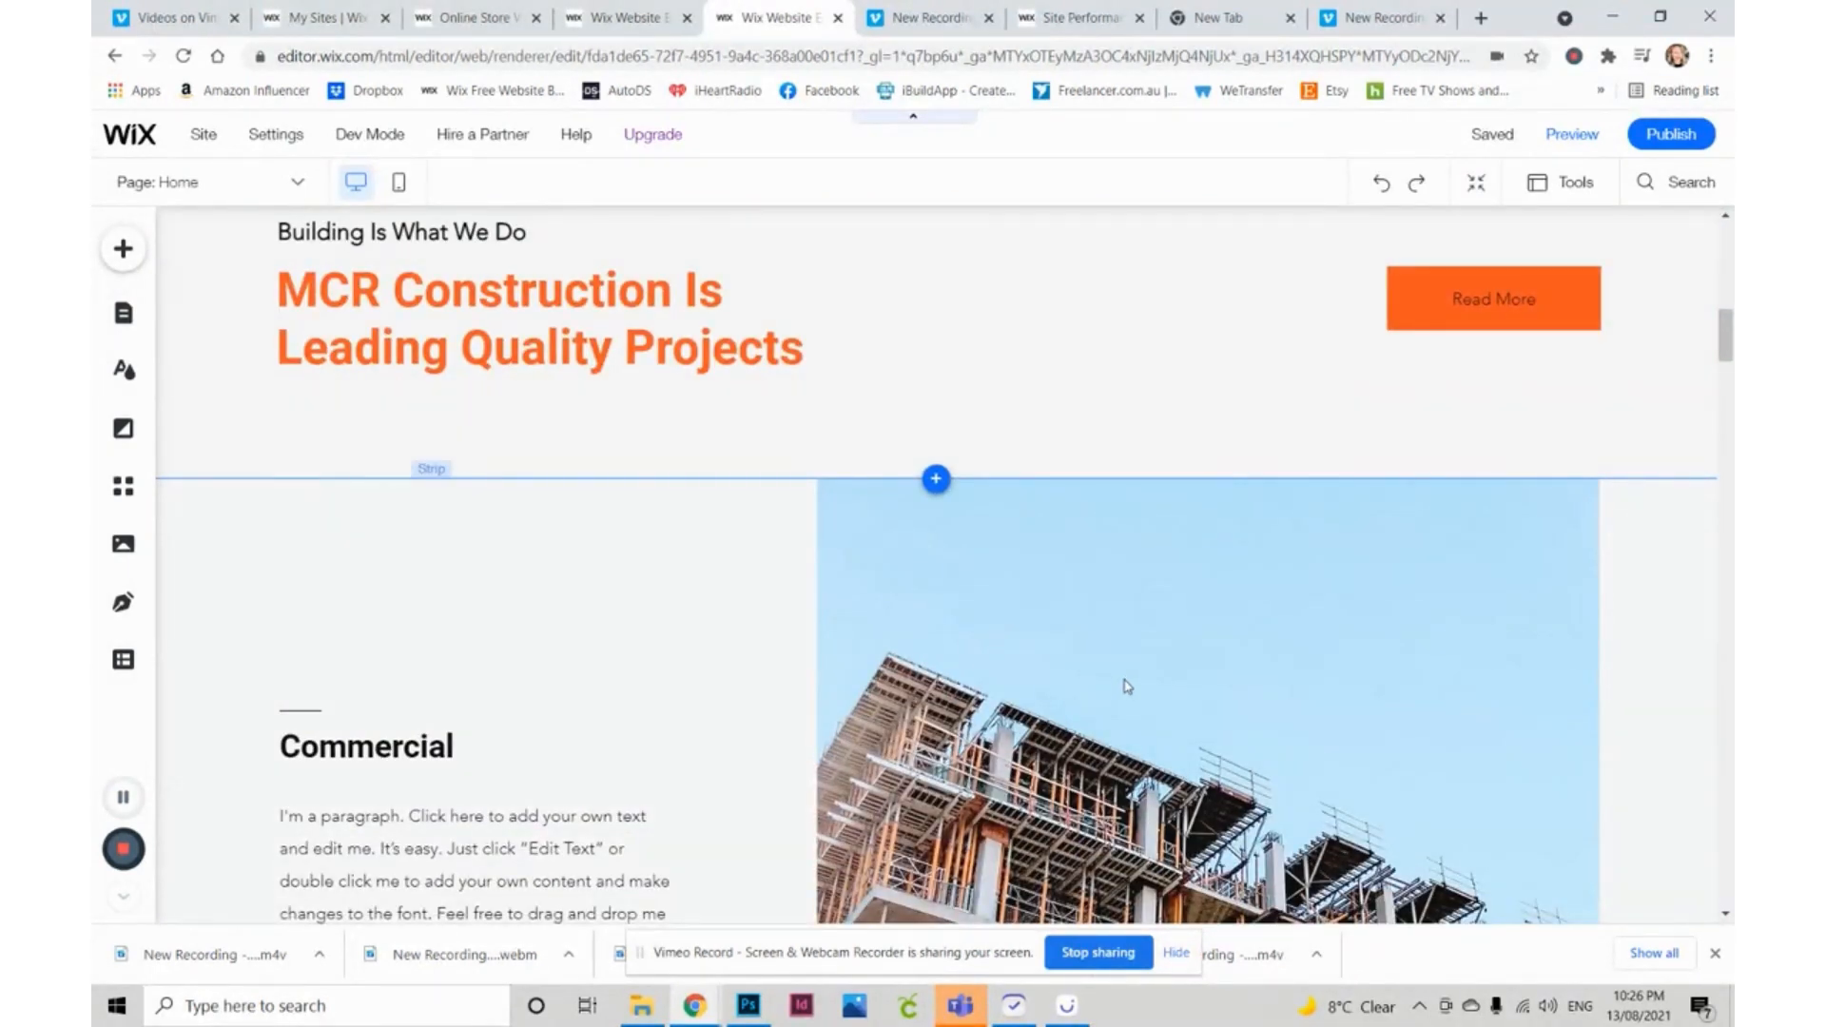
scroll(1128, 685, down, 5)
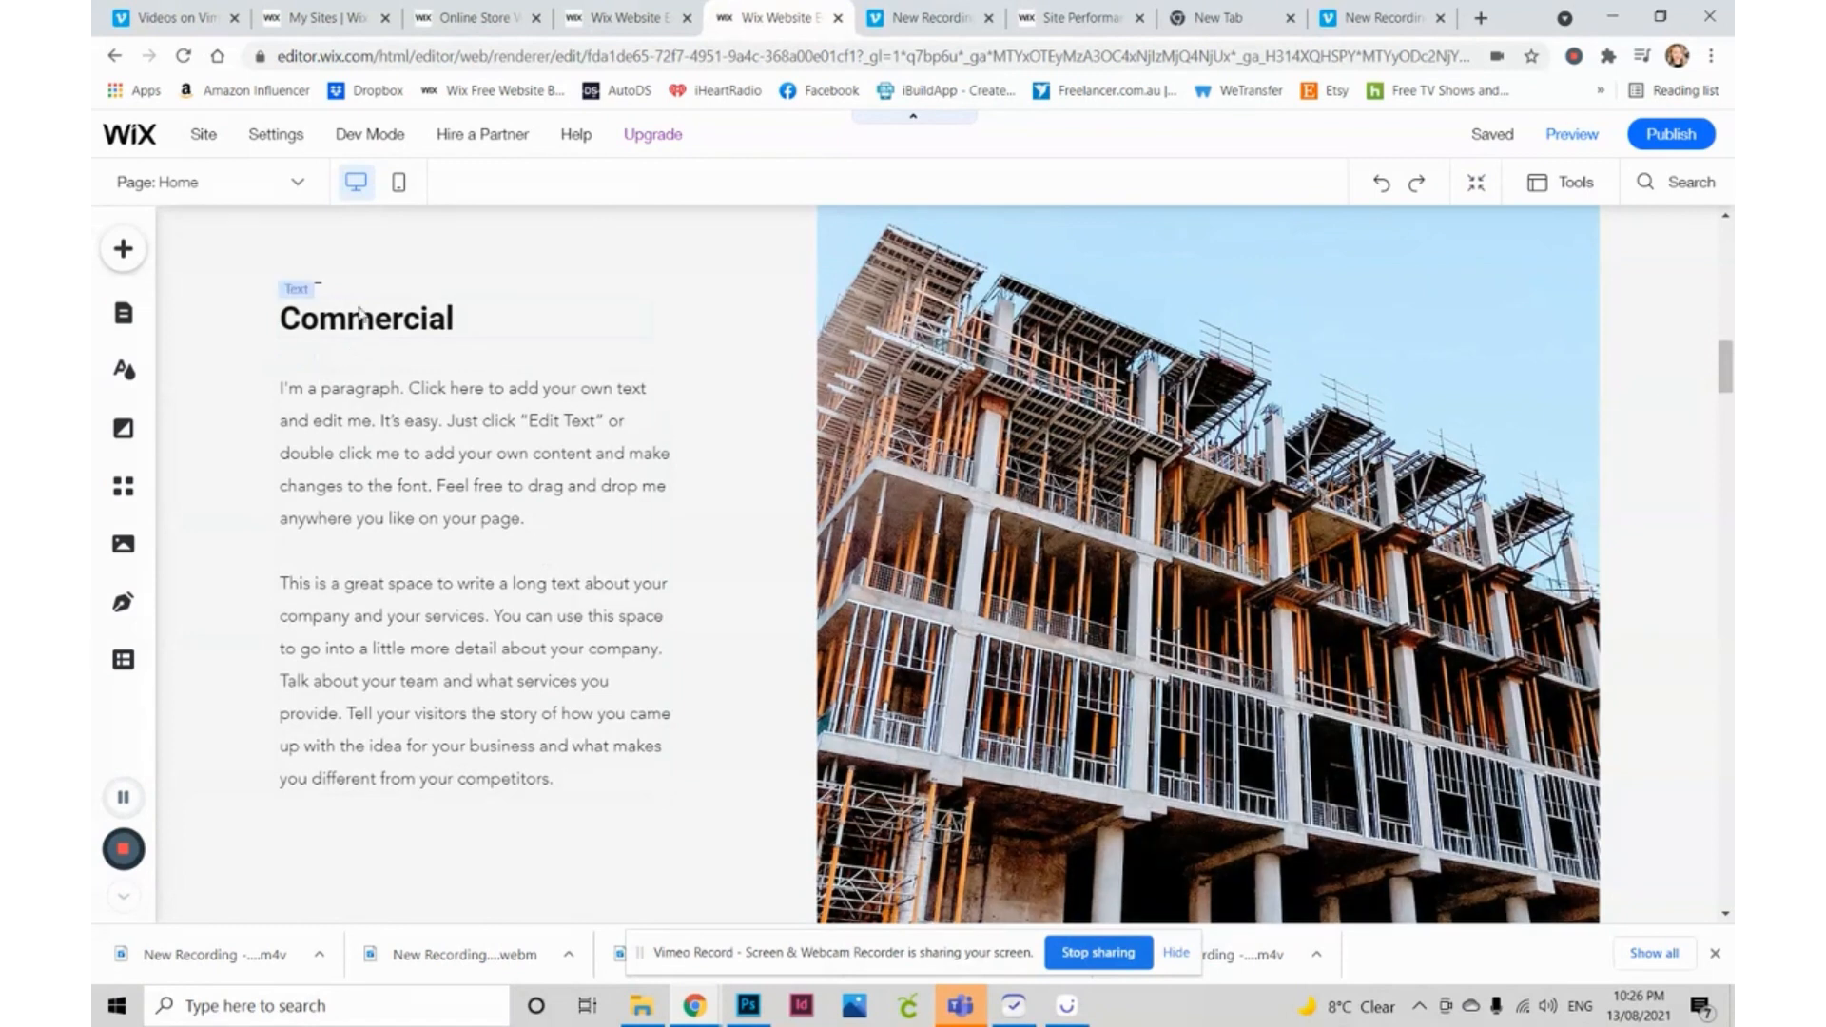
scroll(1051, 283, down, 2)
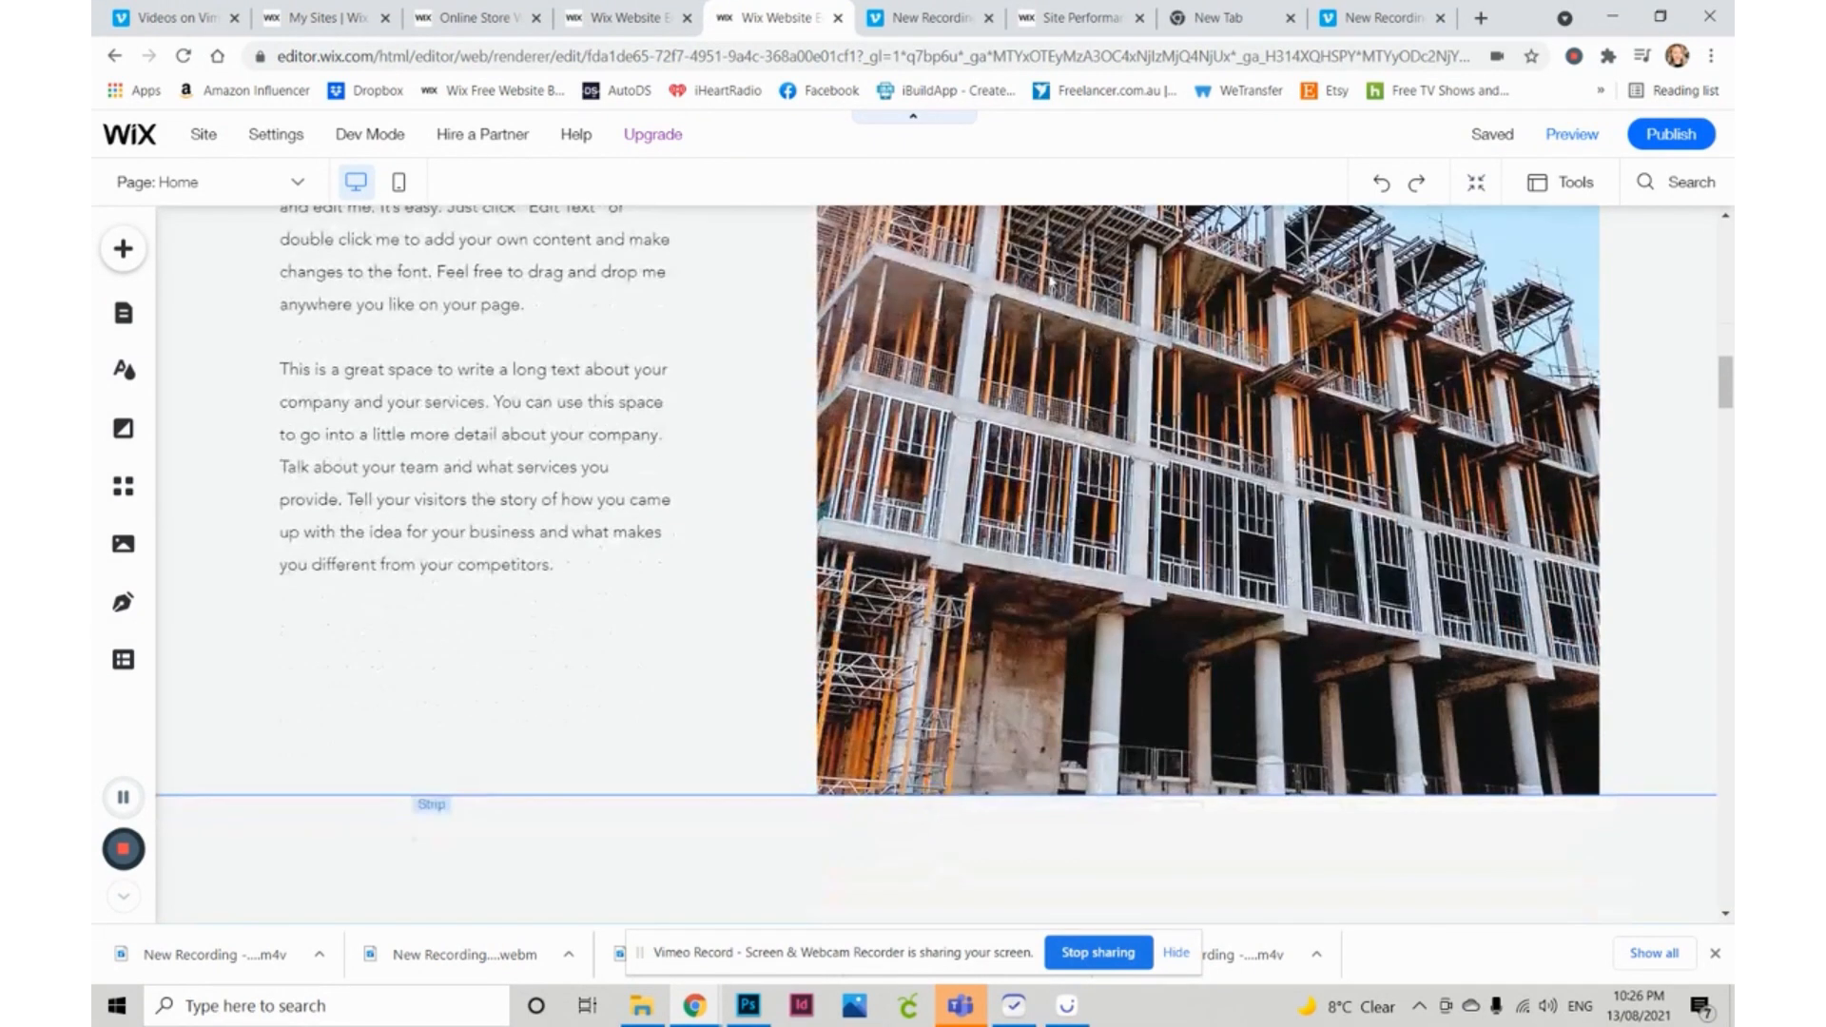
scroll(828, 561, down, 2)
scroll(571, 609, up, 2)
scroll(405, 674, up, 2)
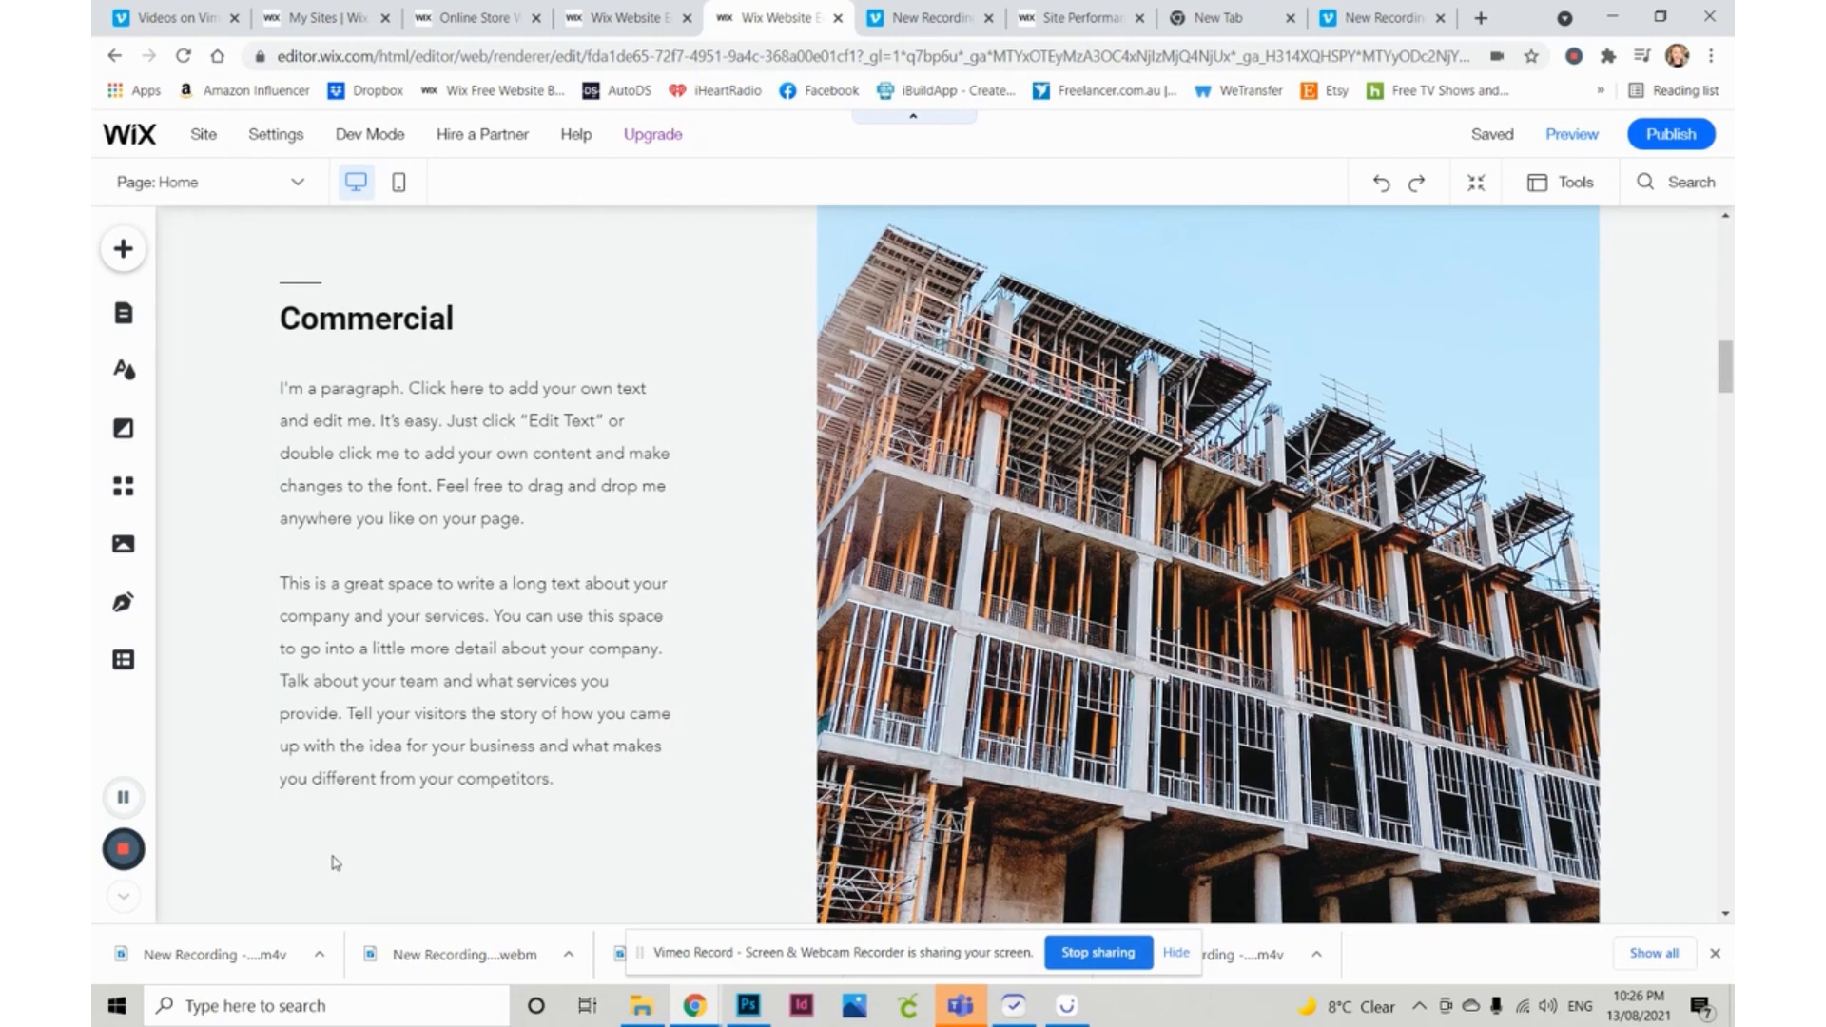
scroll(399, 835, down, 8)
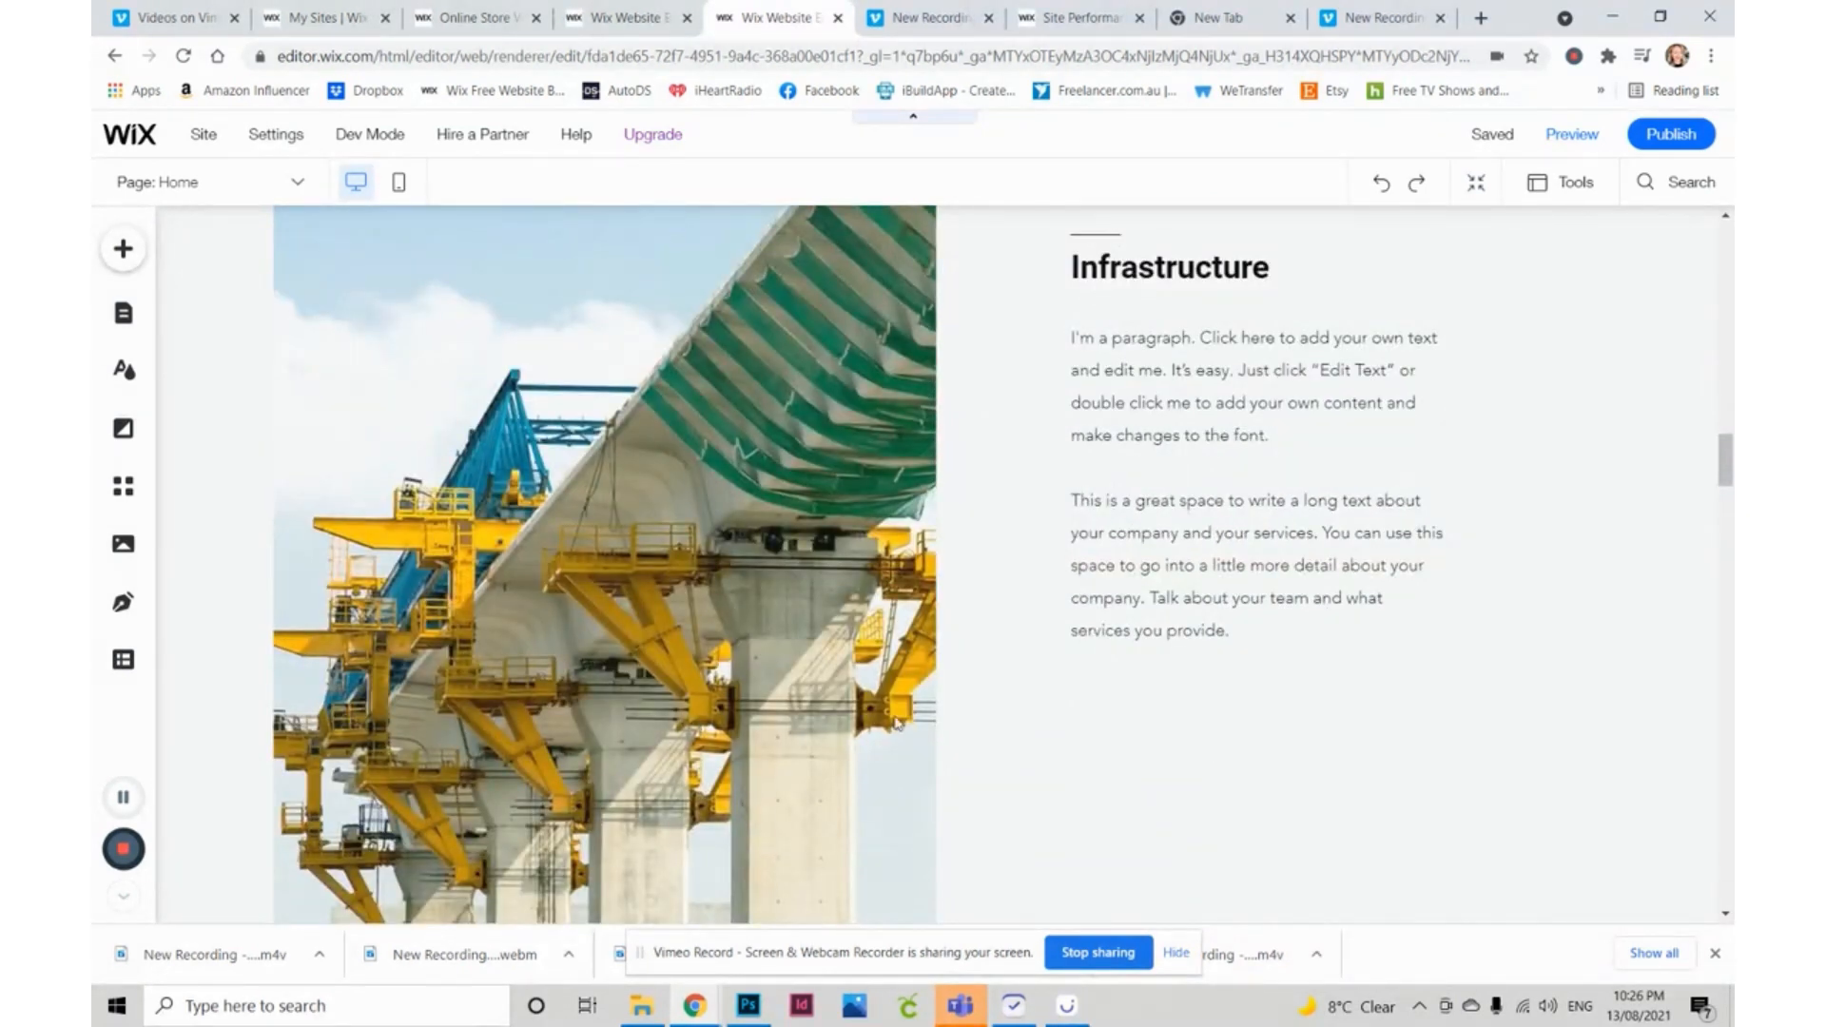
- Switch to the happy kids store's Home page in the editor and look over its header, full-width slideshow and product section
scroll(1206, 698, down, 8)
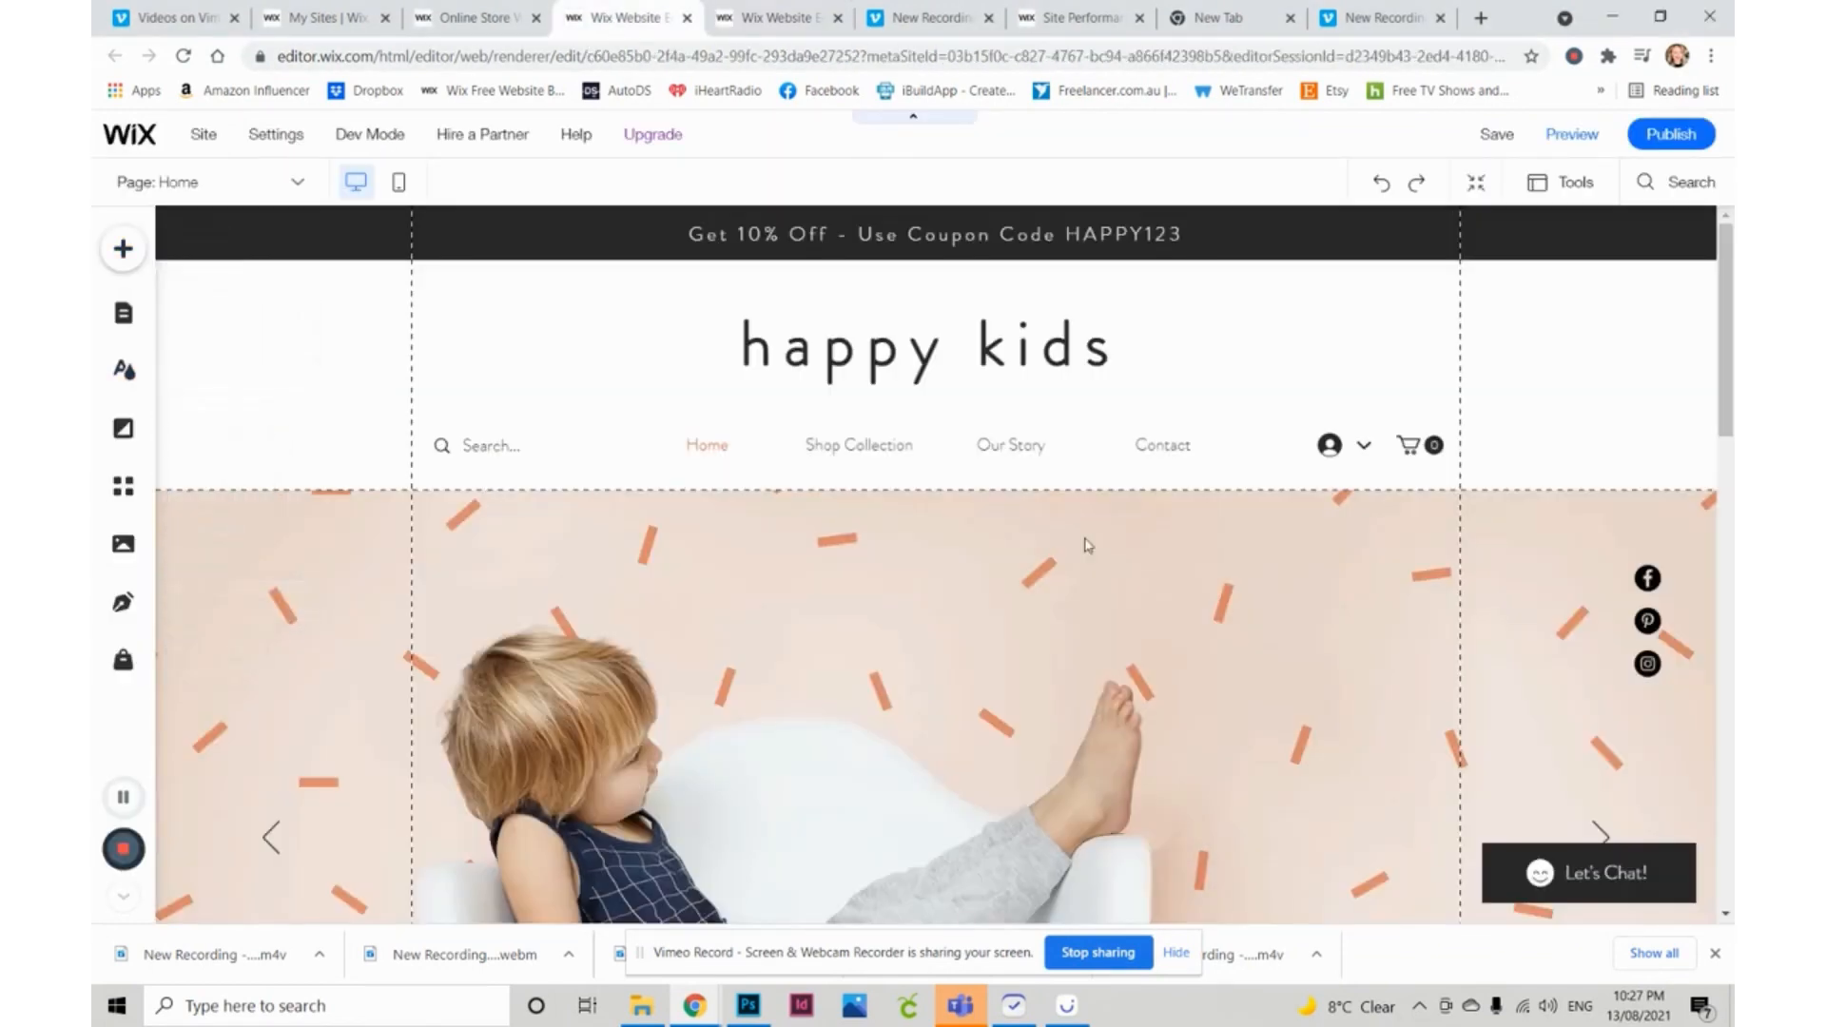
scroll(1465, 575, down, 2)
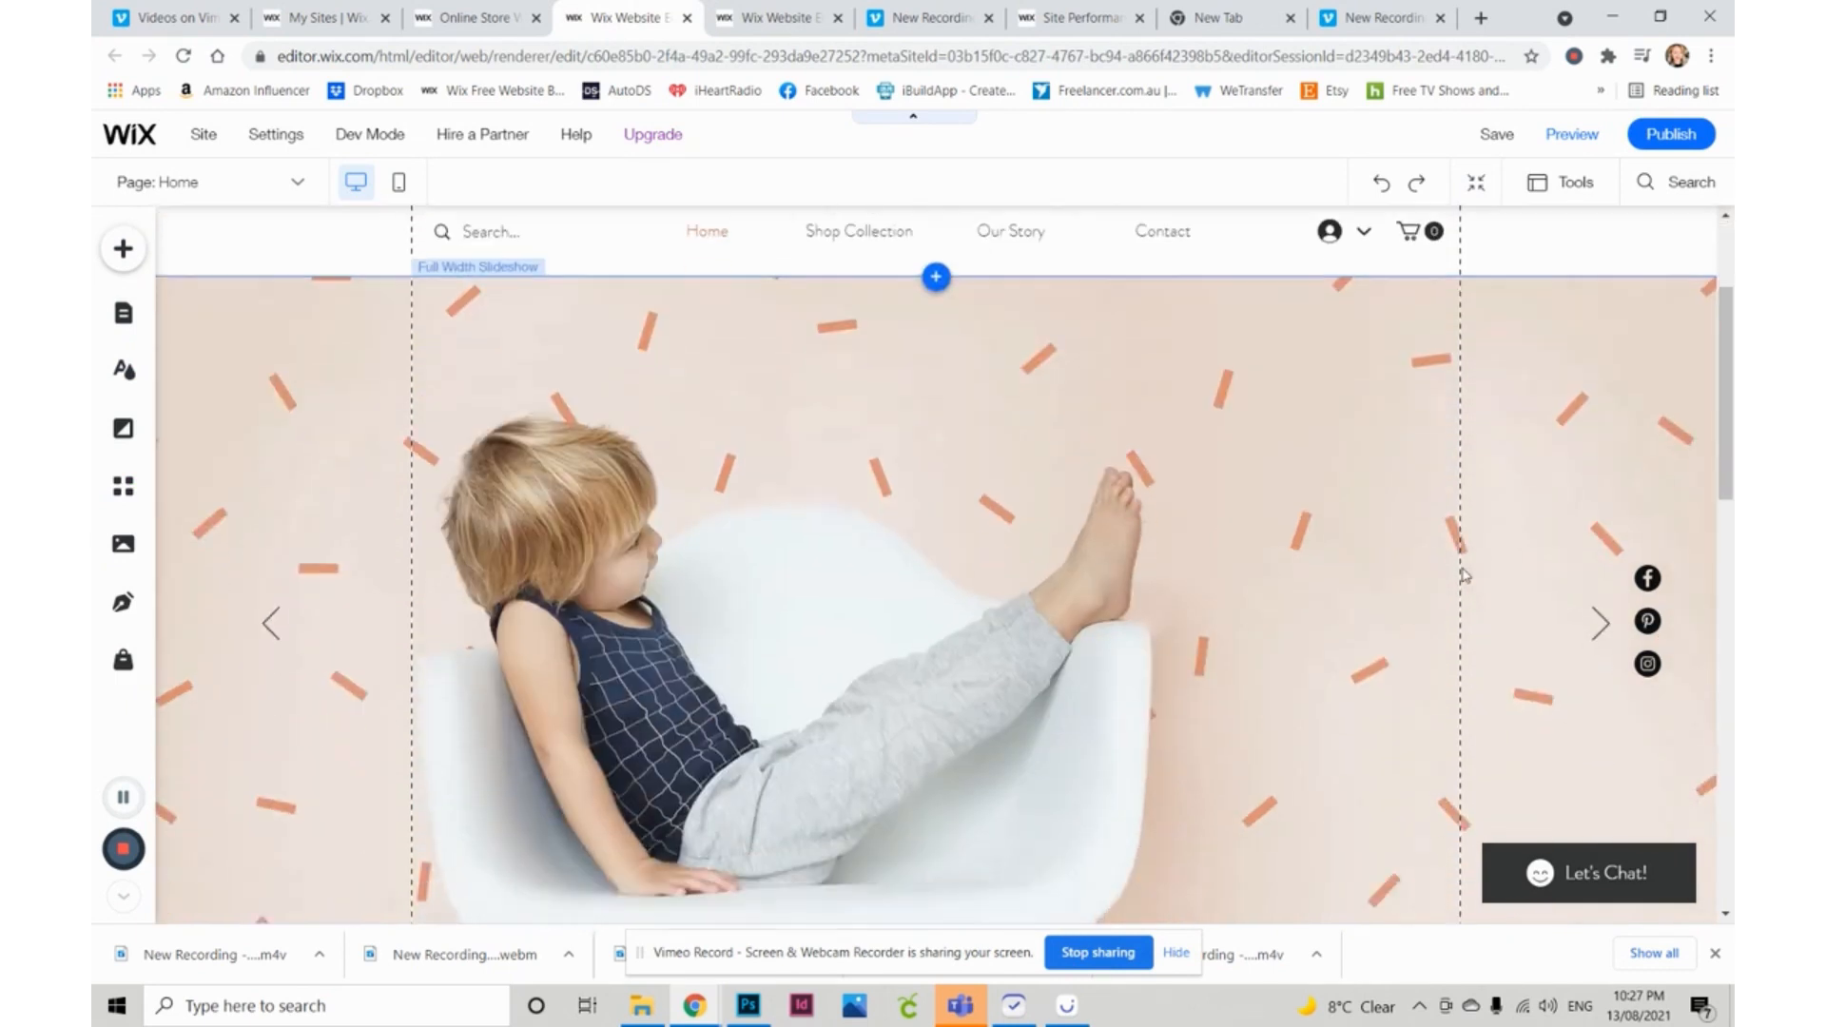
scroll(1464, 575, up, 2)
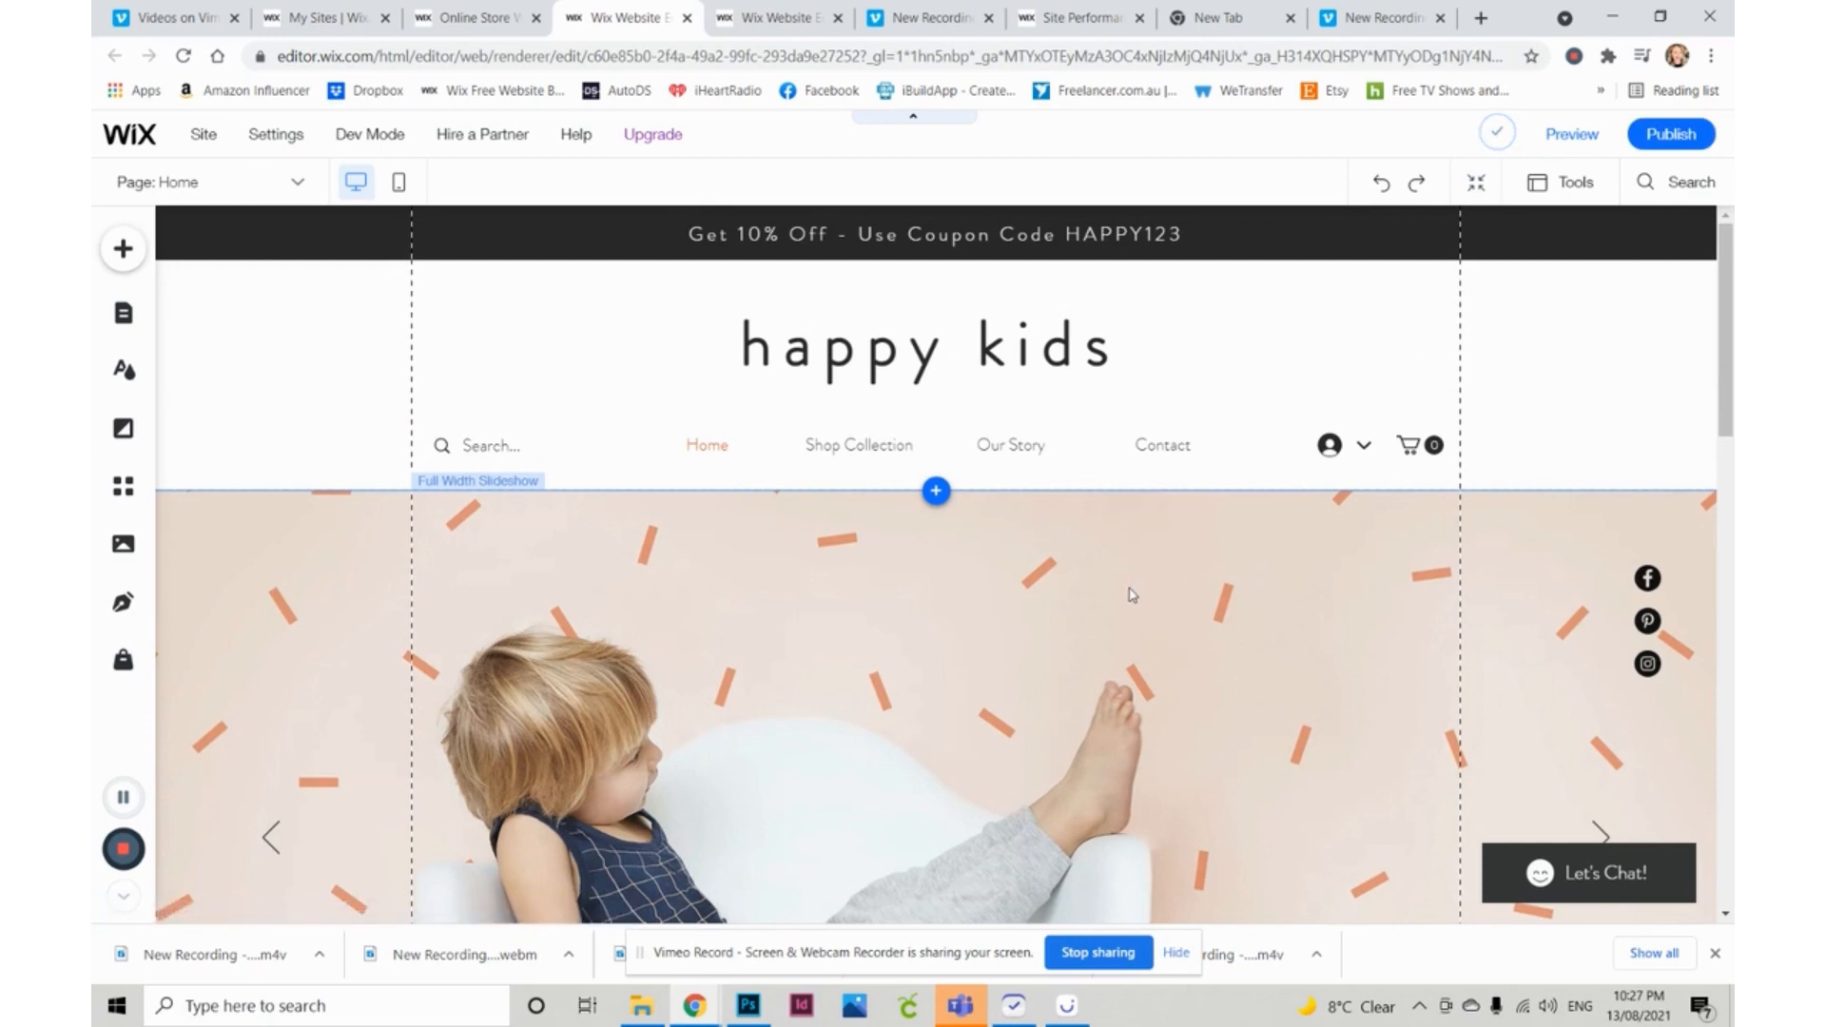
scroll(1130, 594, down, 1)
scroll(1129, 595, down, 15)
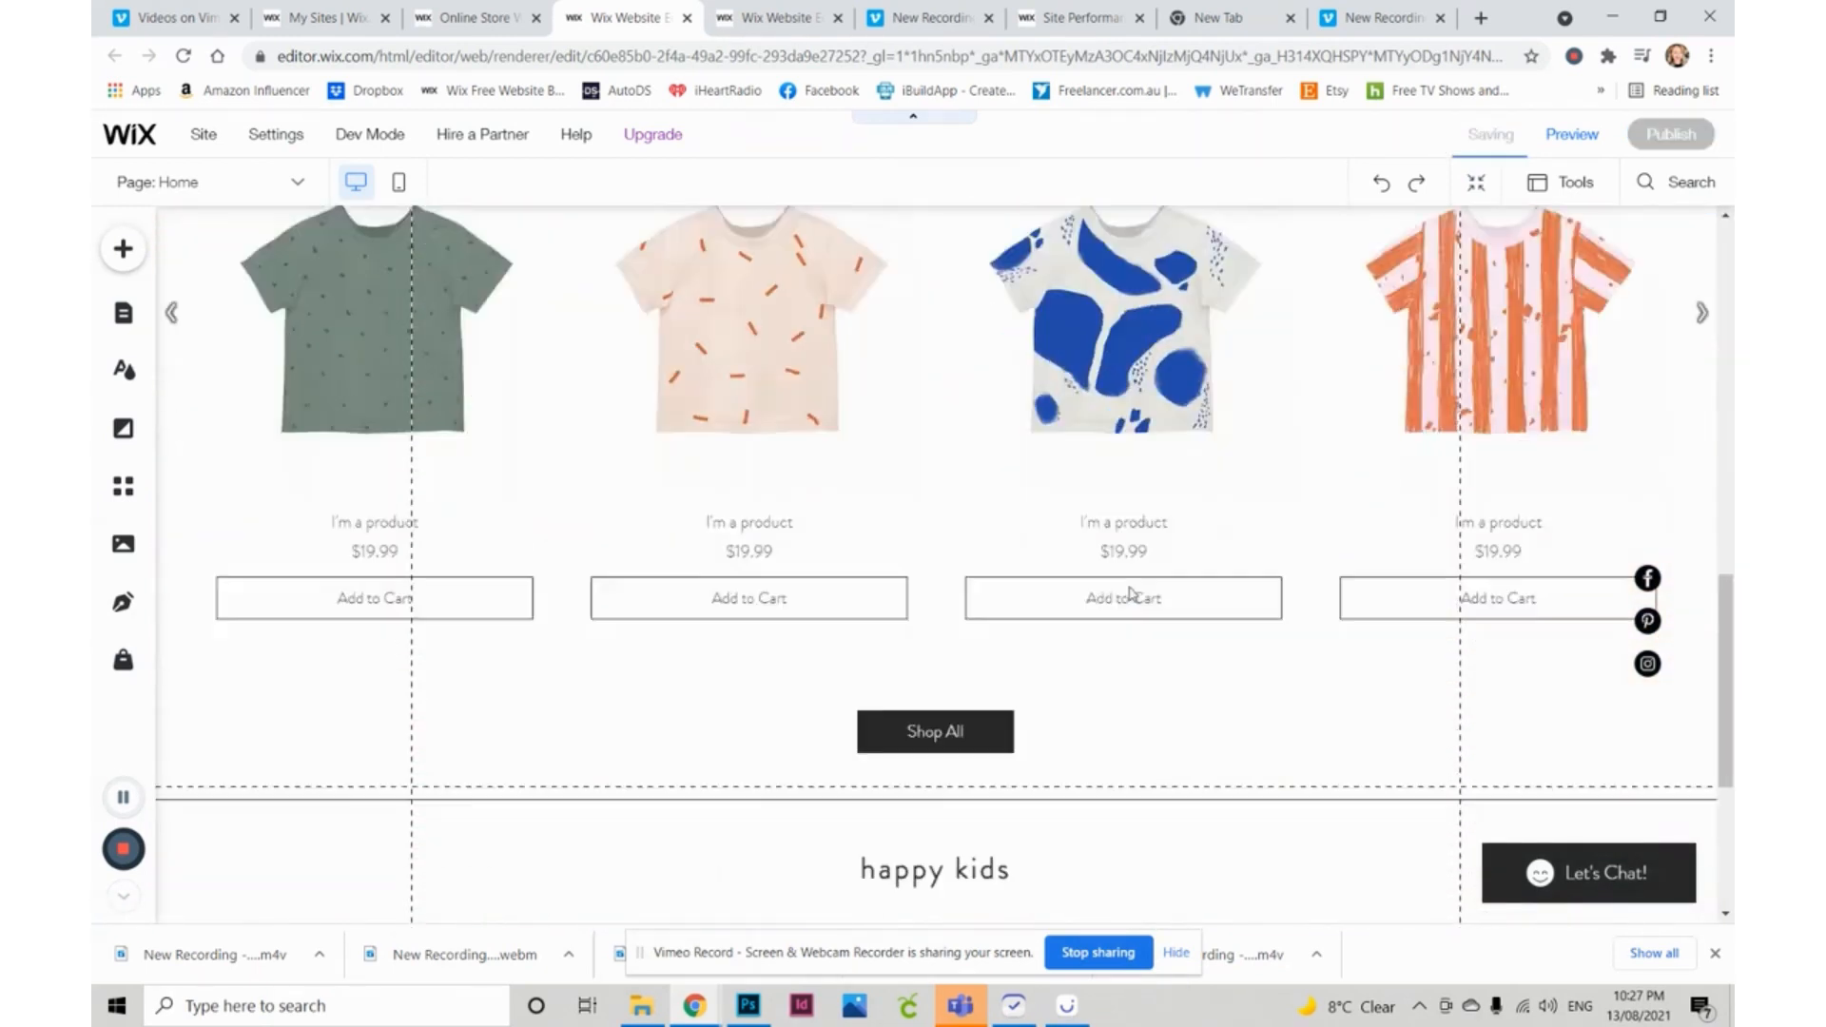
scroll(1132, 594, up, 15)
scroll(1138, 579, down, 2)
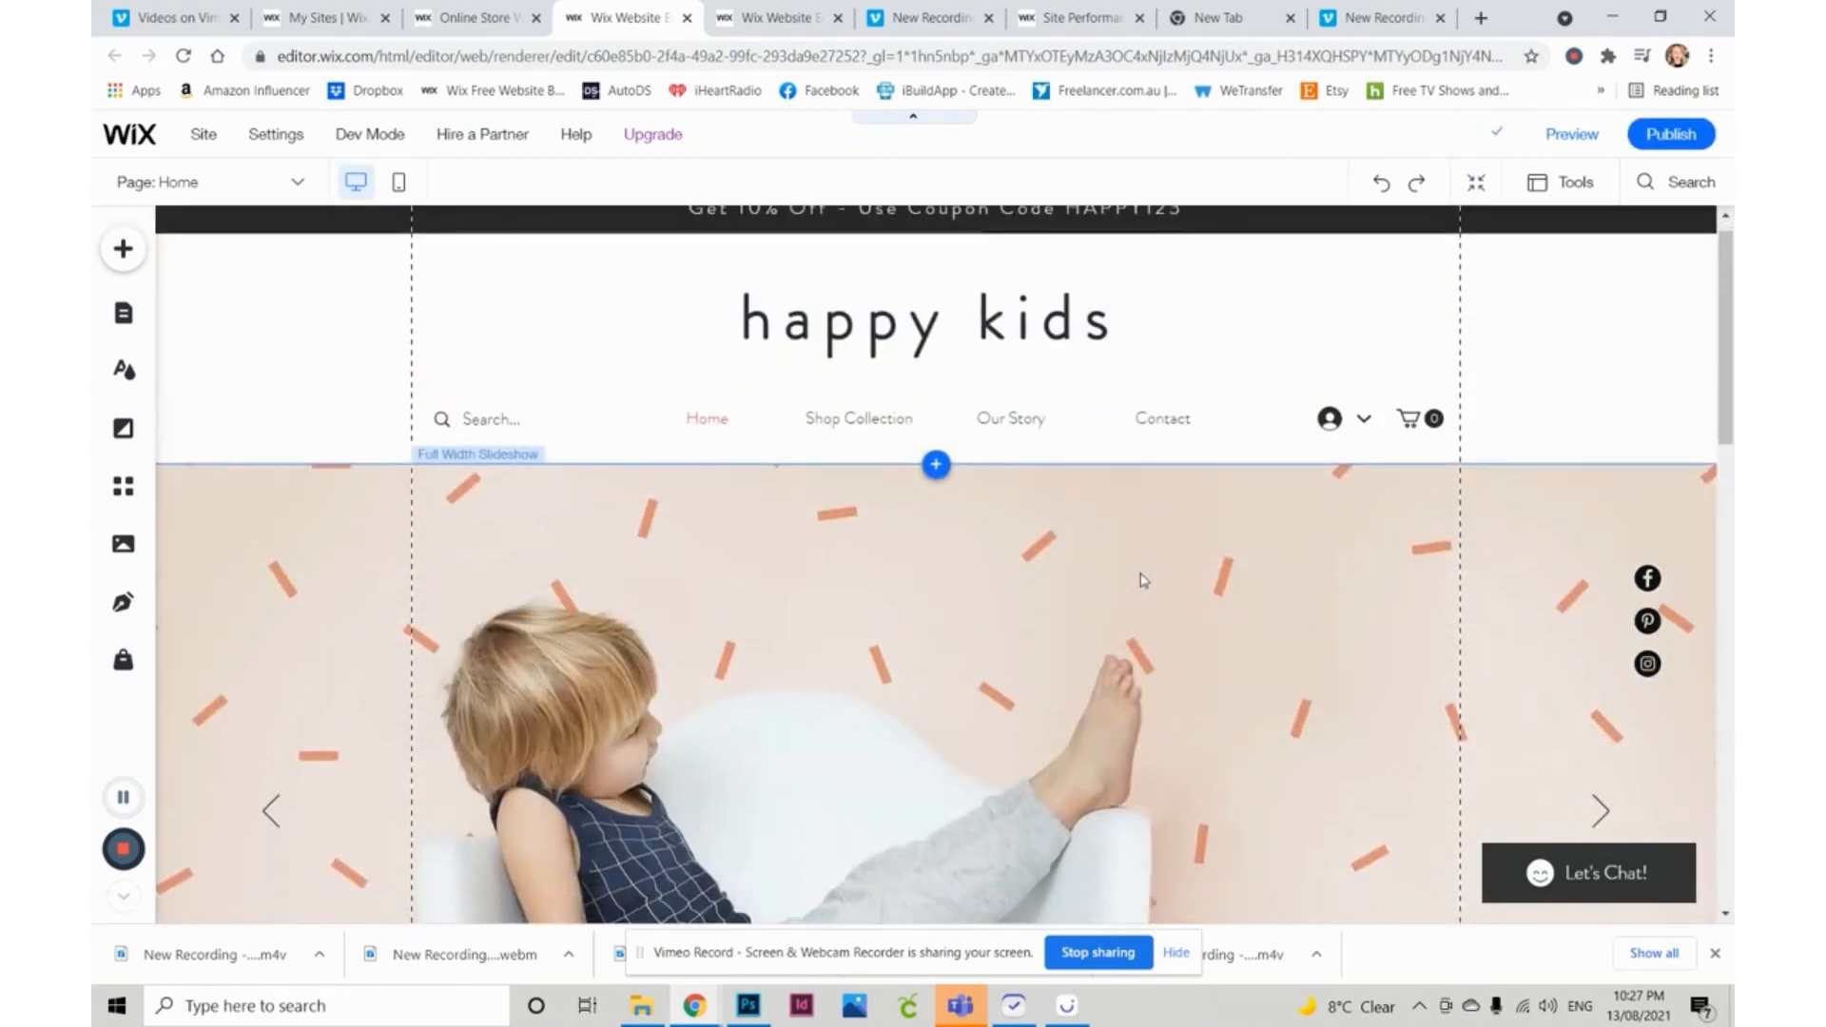
scroll(1313, 537, up, 2)
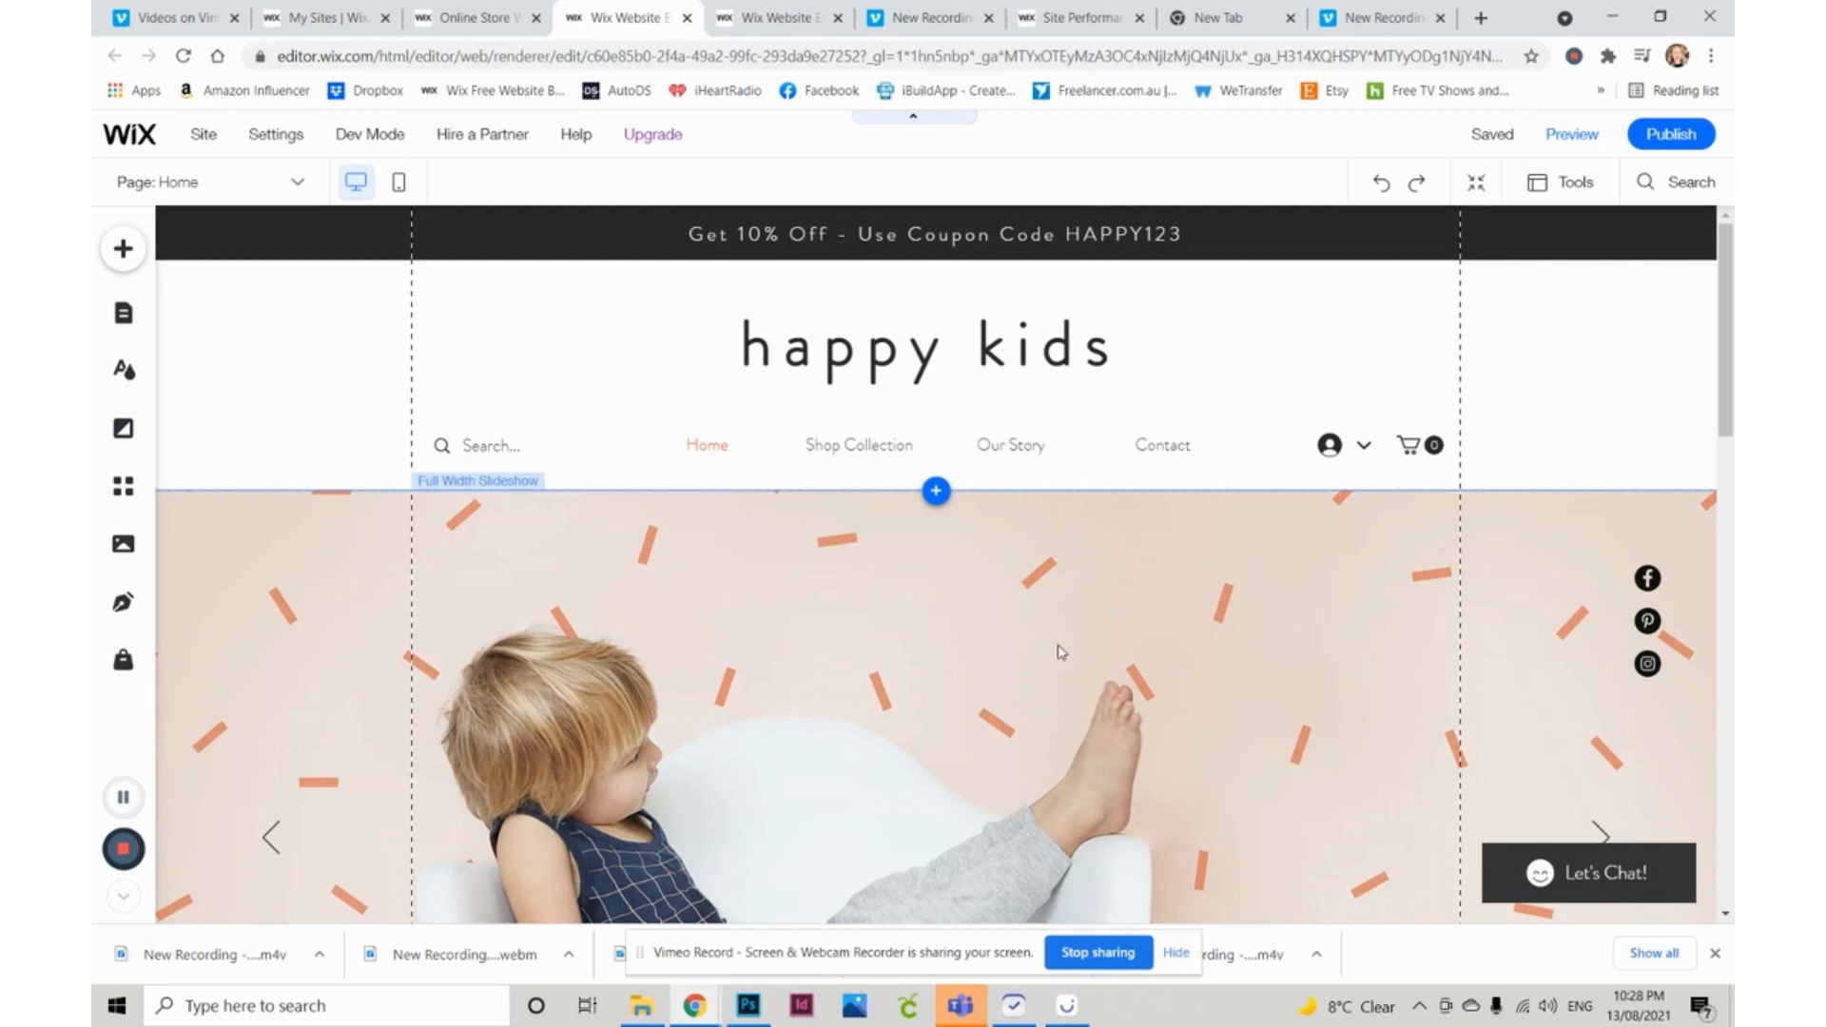
scroll(1059, 644, down, 2)
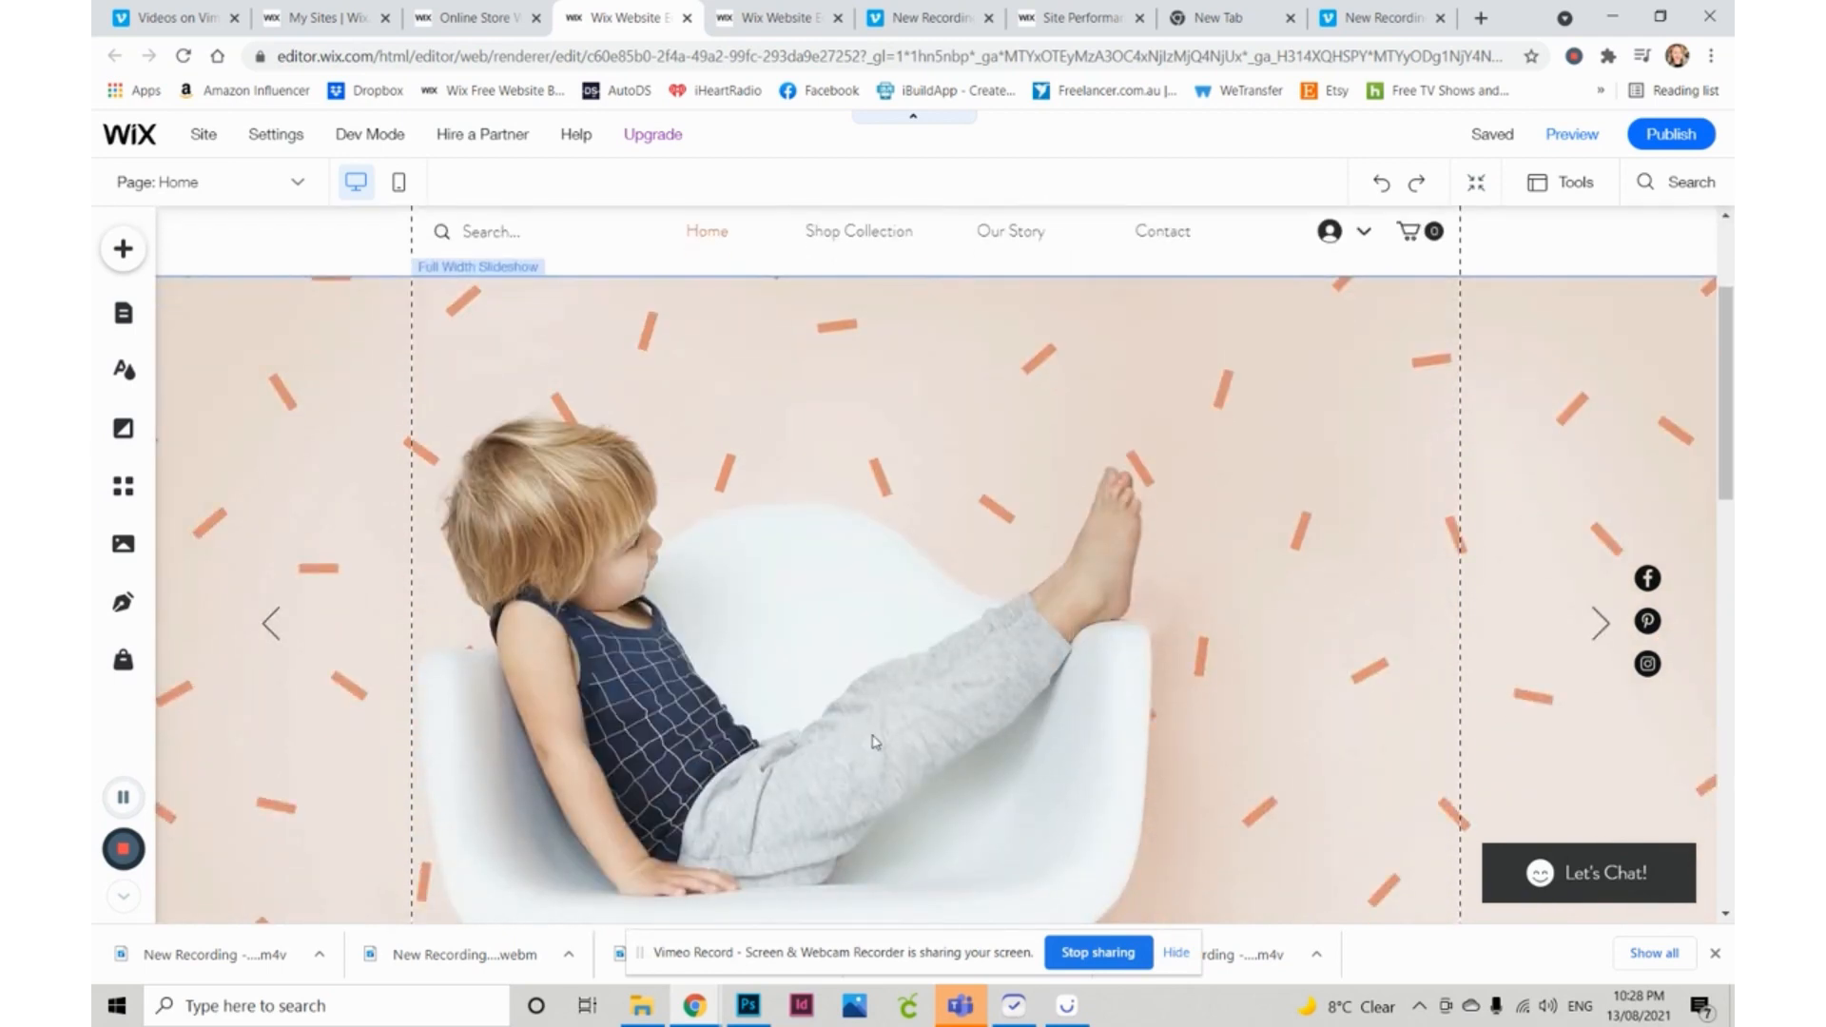
scroll(874, 742, up, 2)
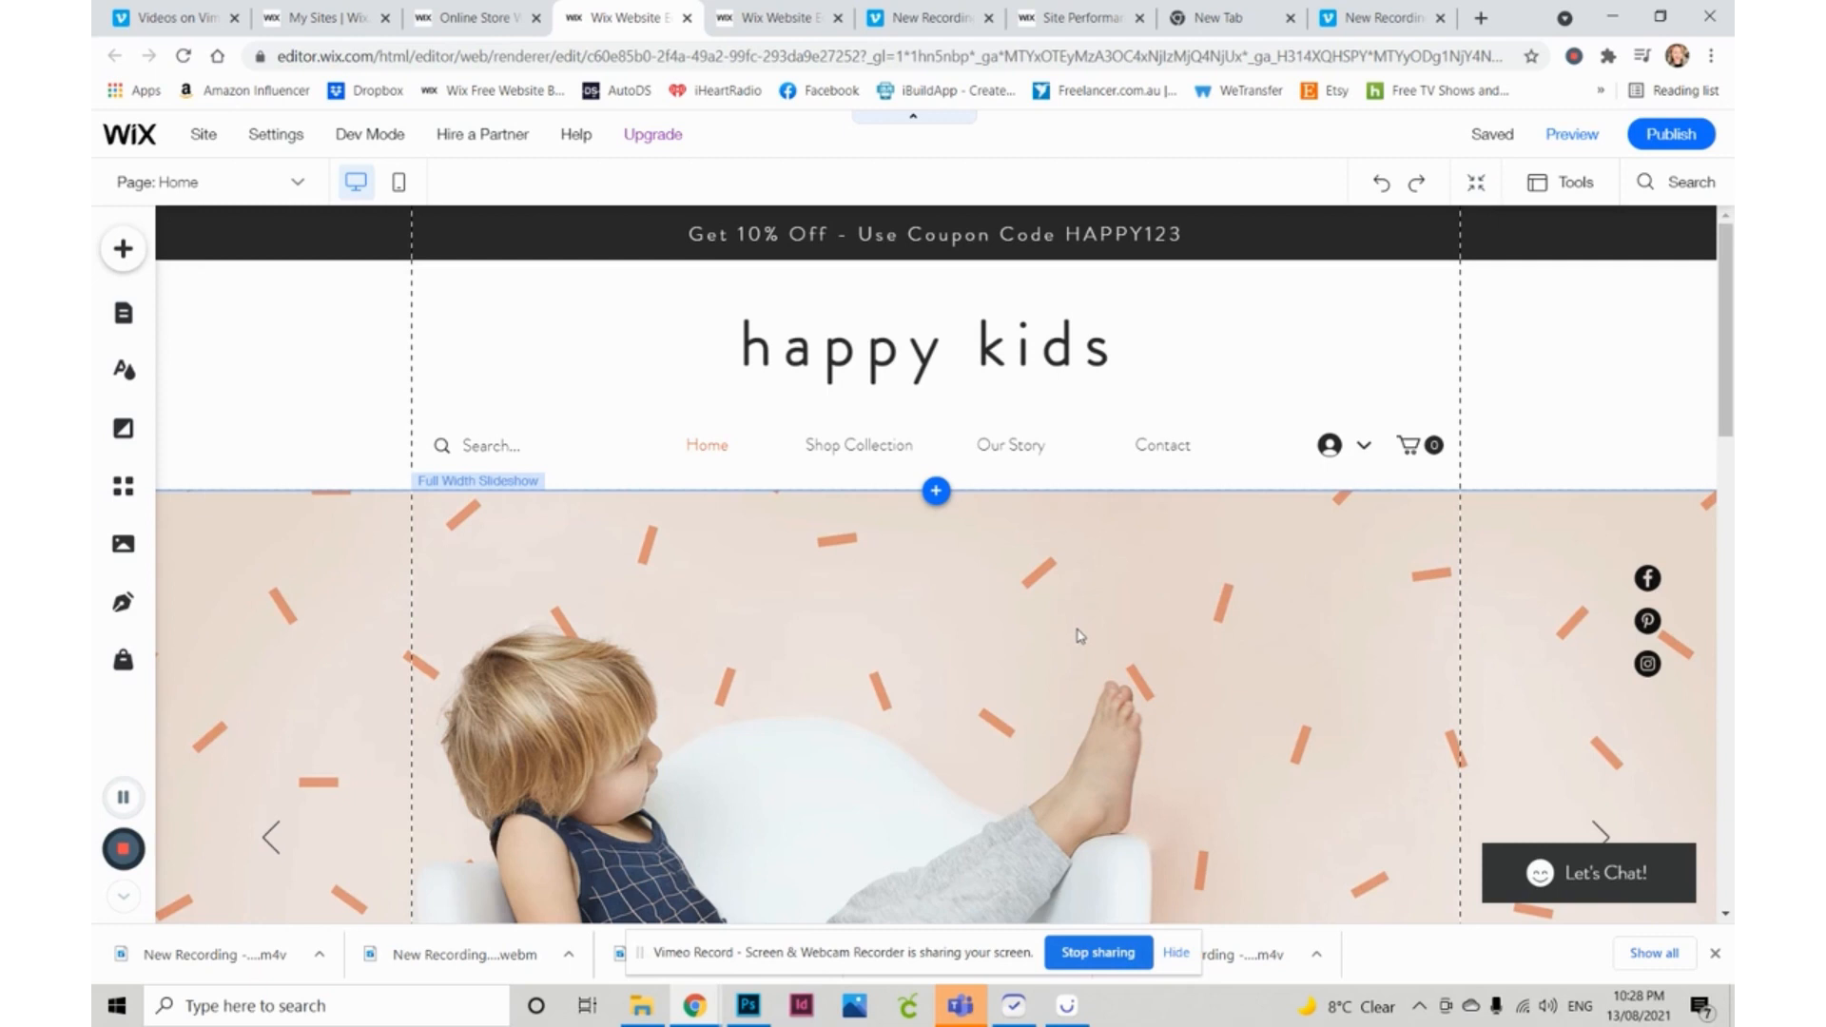
- Examine the store's Home page content from the slideshow through the New Arrivals products to the Shop All button and footer
scroll(1068, 653, down, 10)
scroll(856, 609, up, 7)
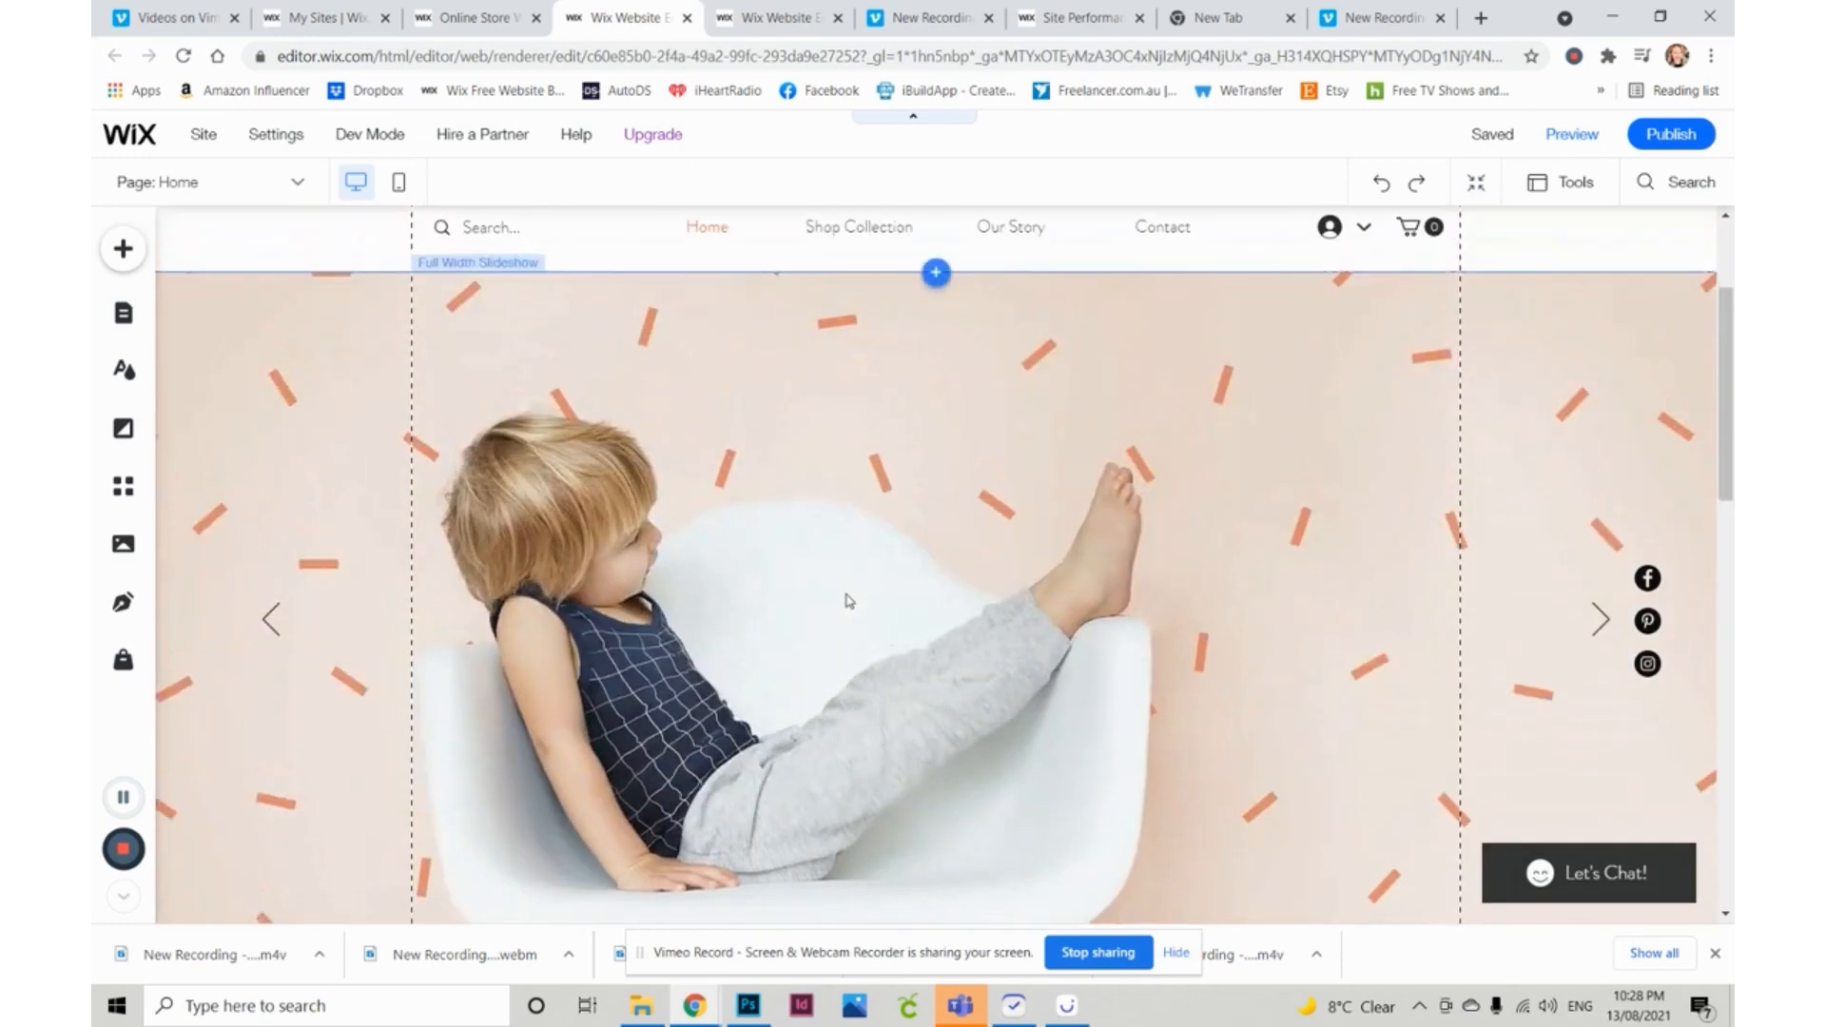
scroll(849, 600, down, 7)
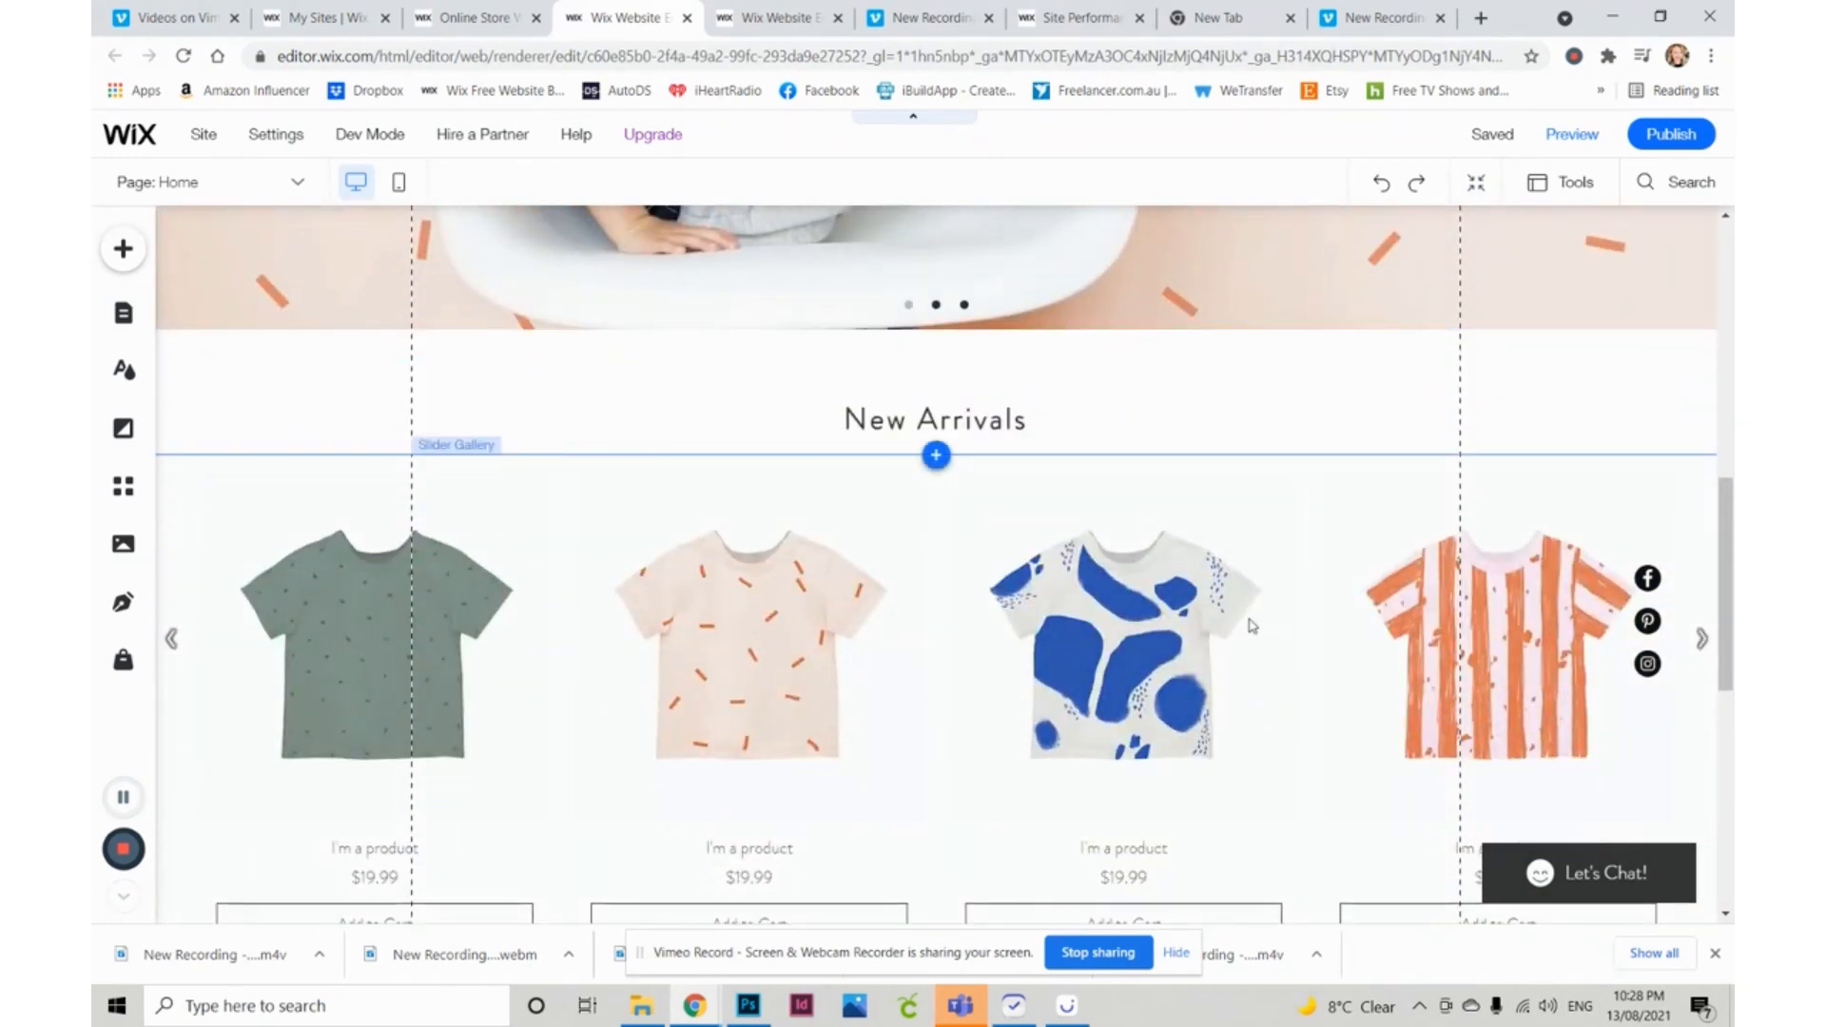
scroll(713, 669, up, 1)
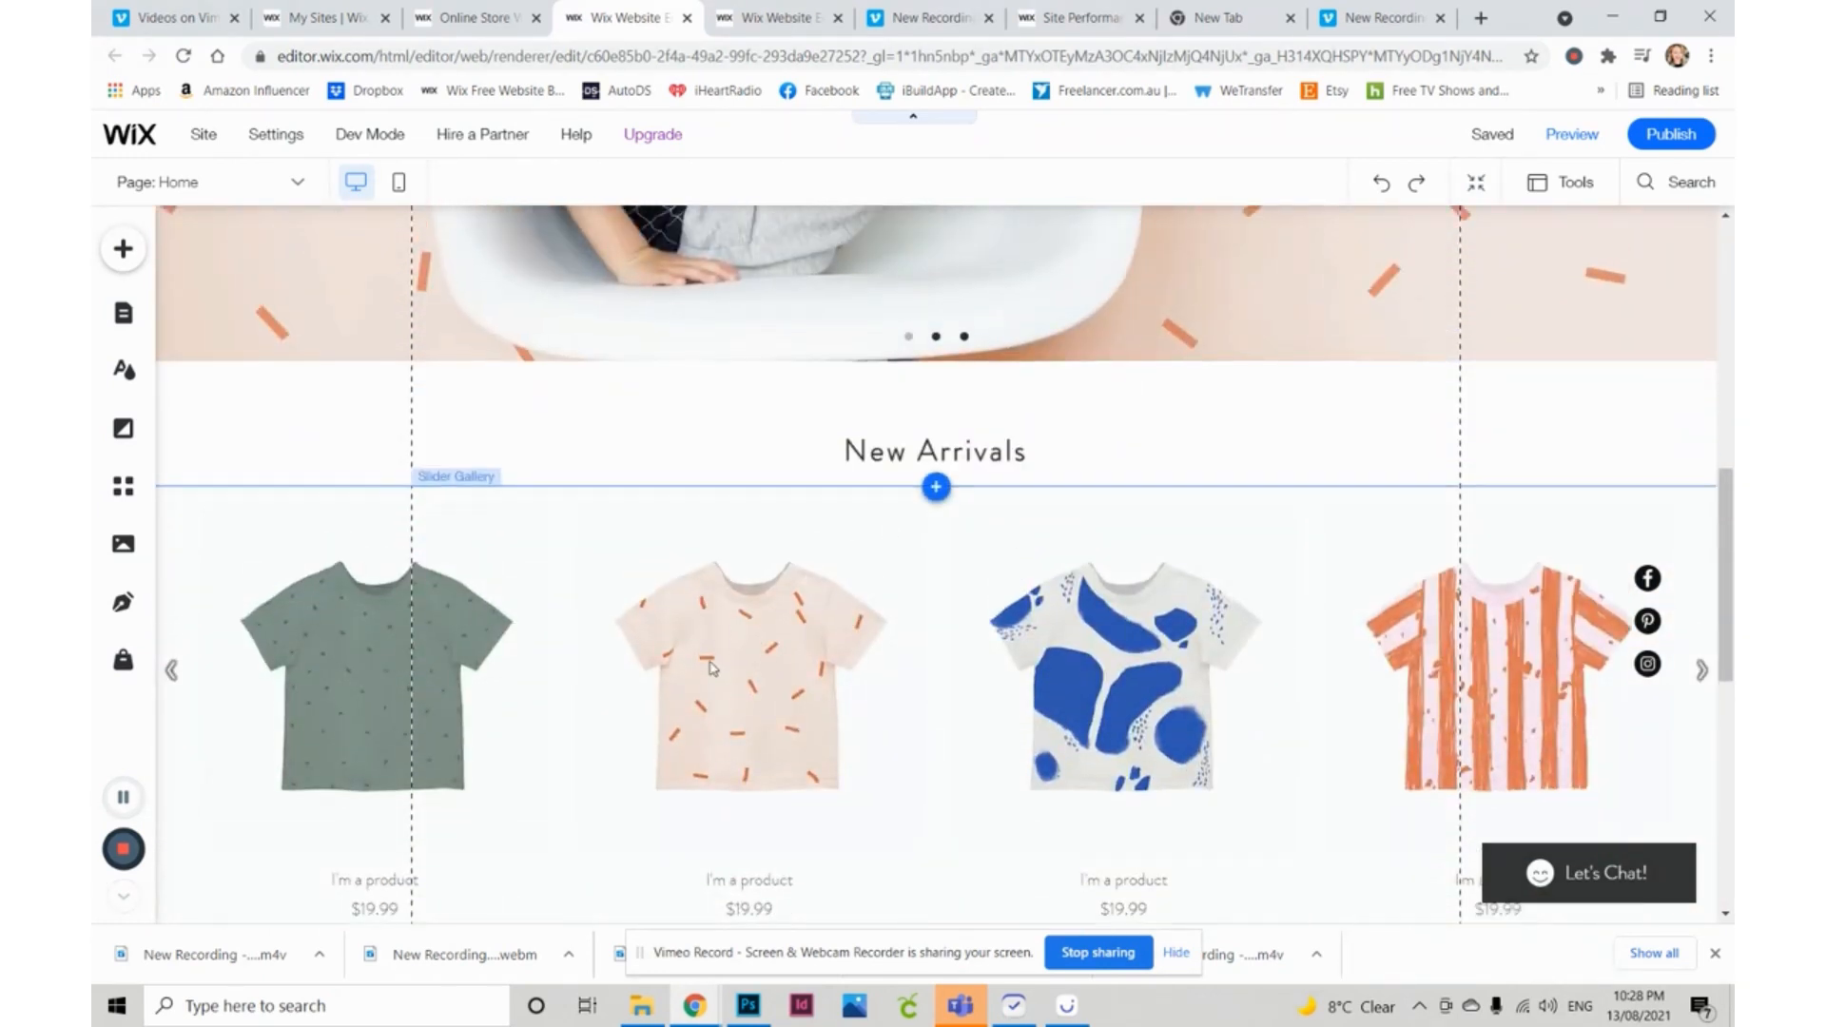
scroll(711, 669, up, 7)
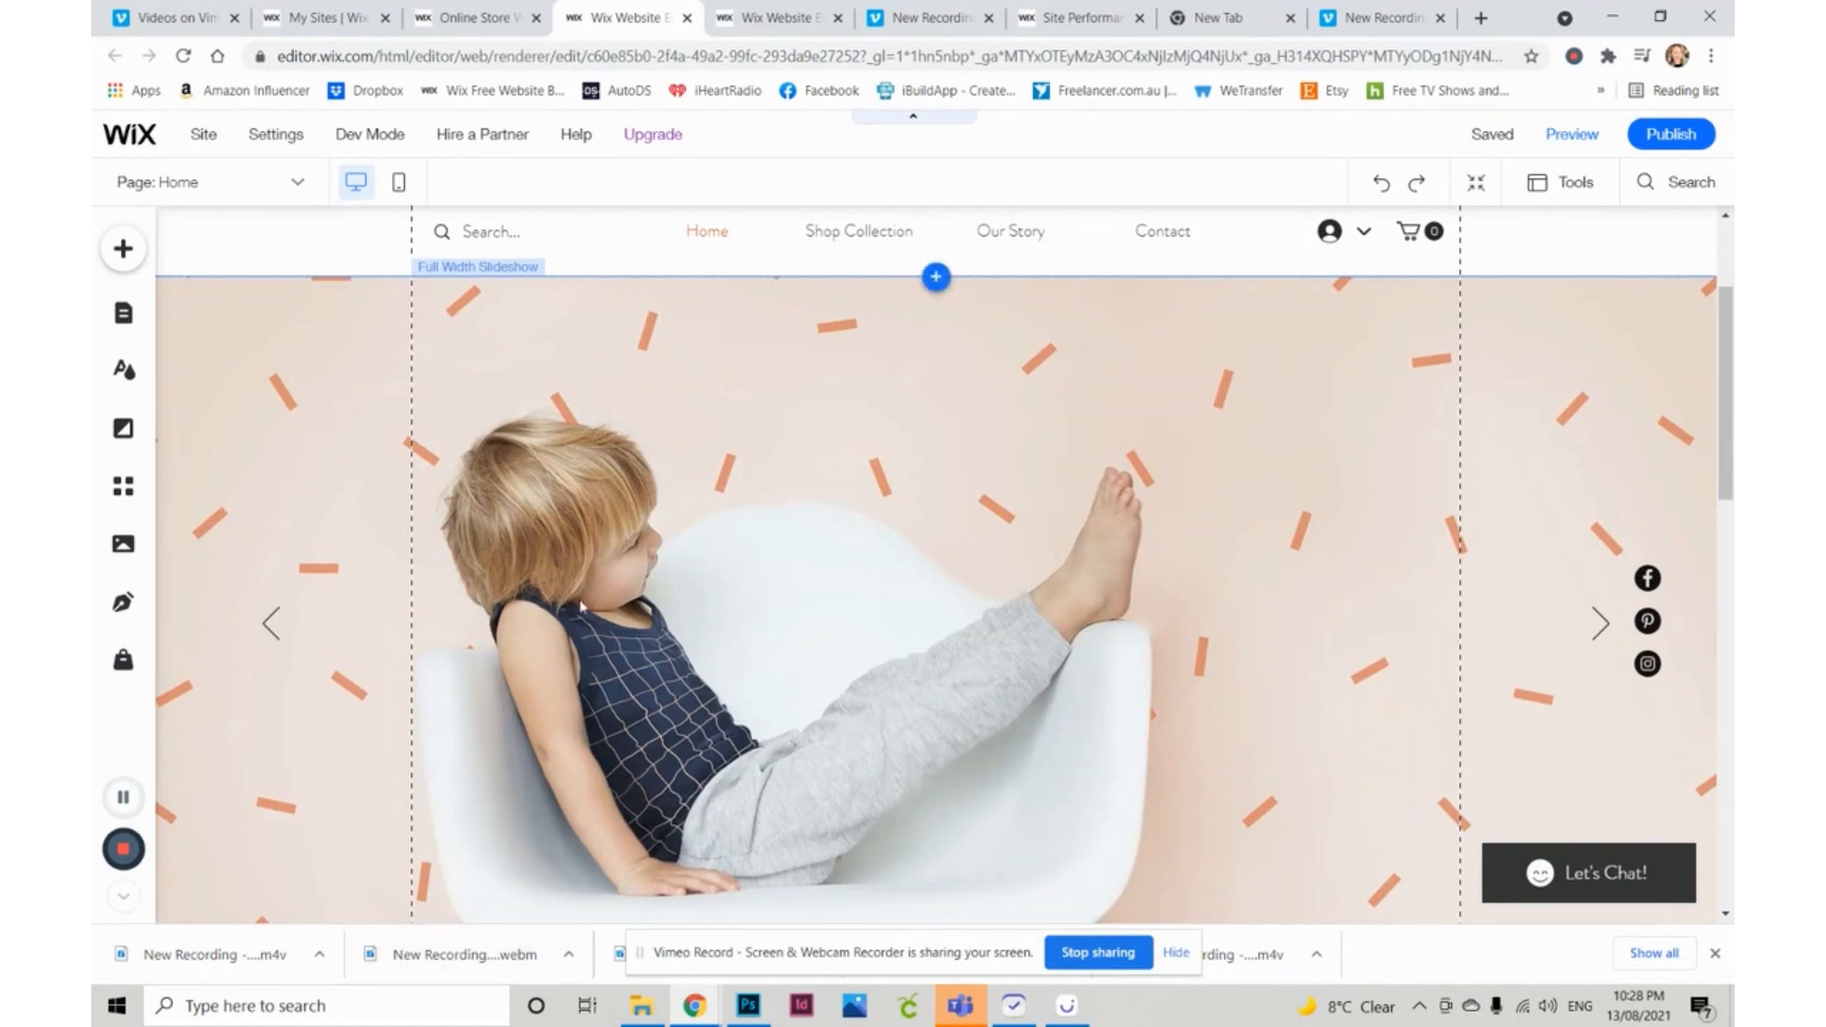
scroll(613, 752, down, 2)
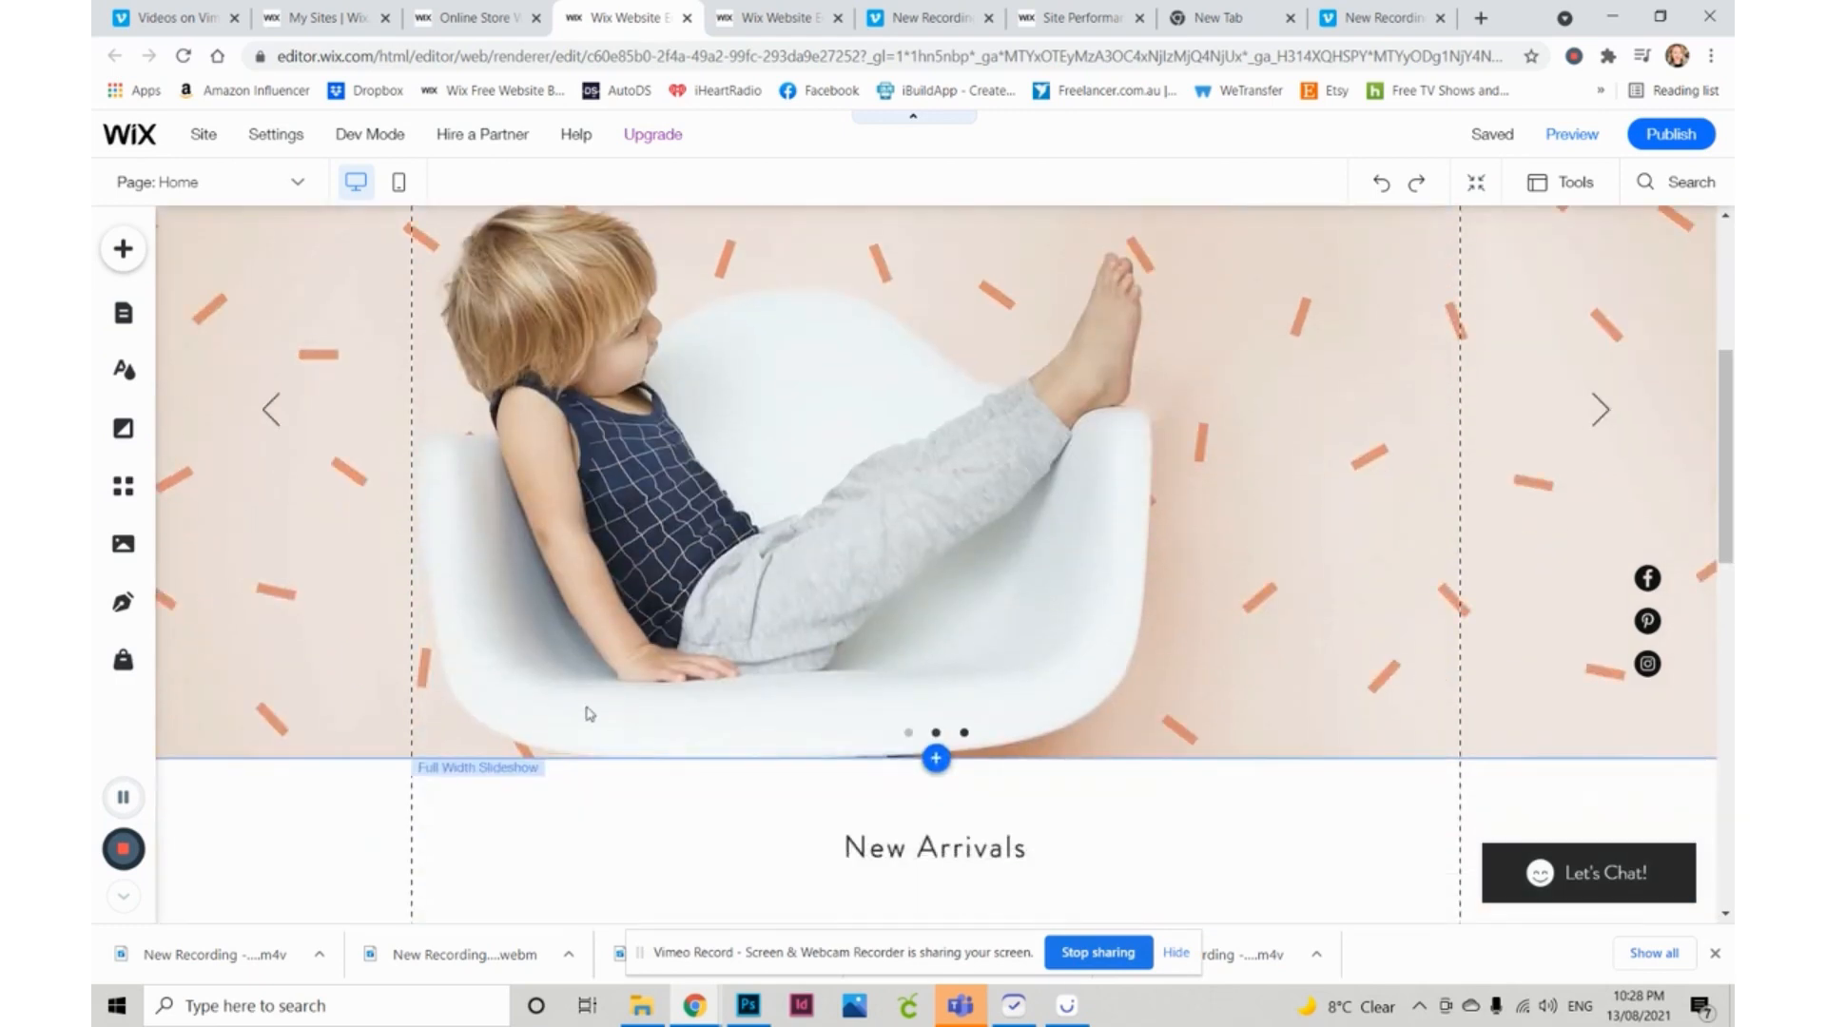
scroll(1120, 561, down, 6)
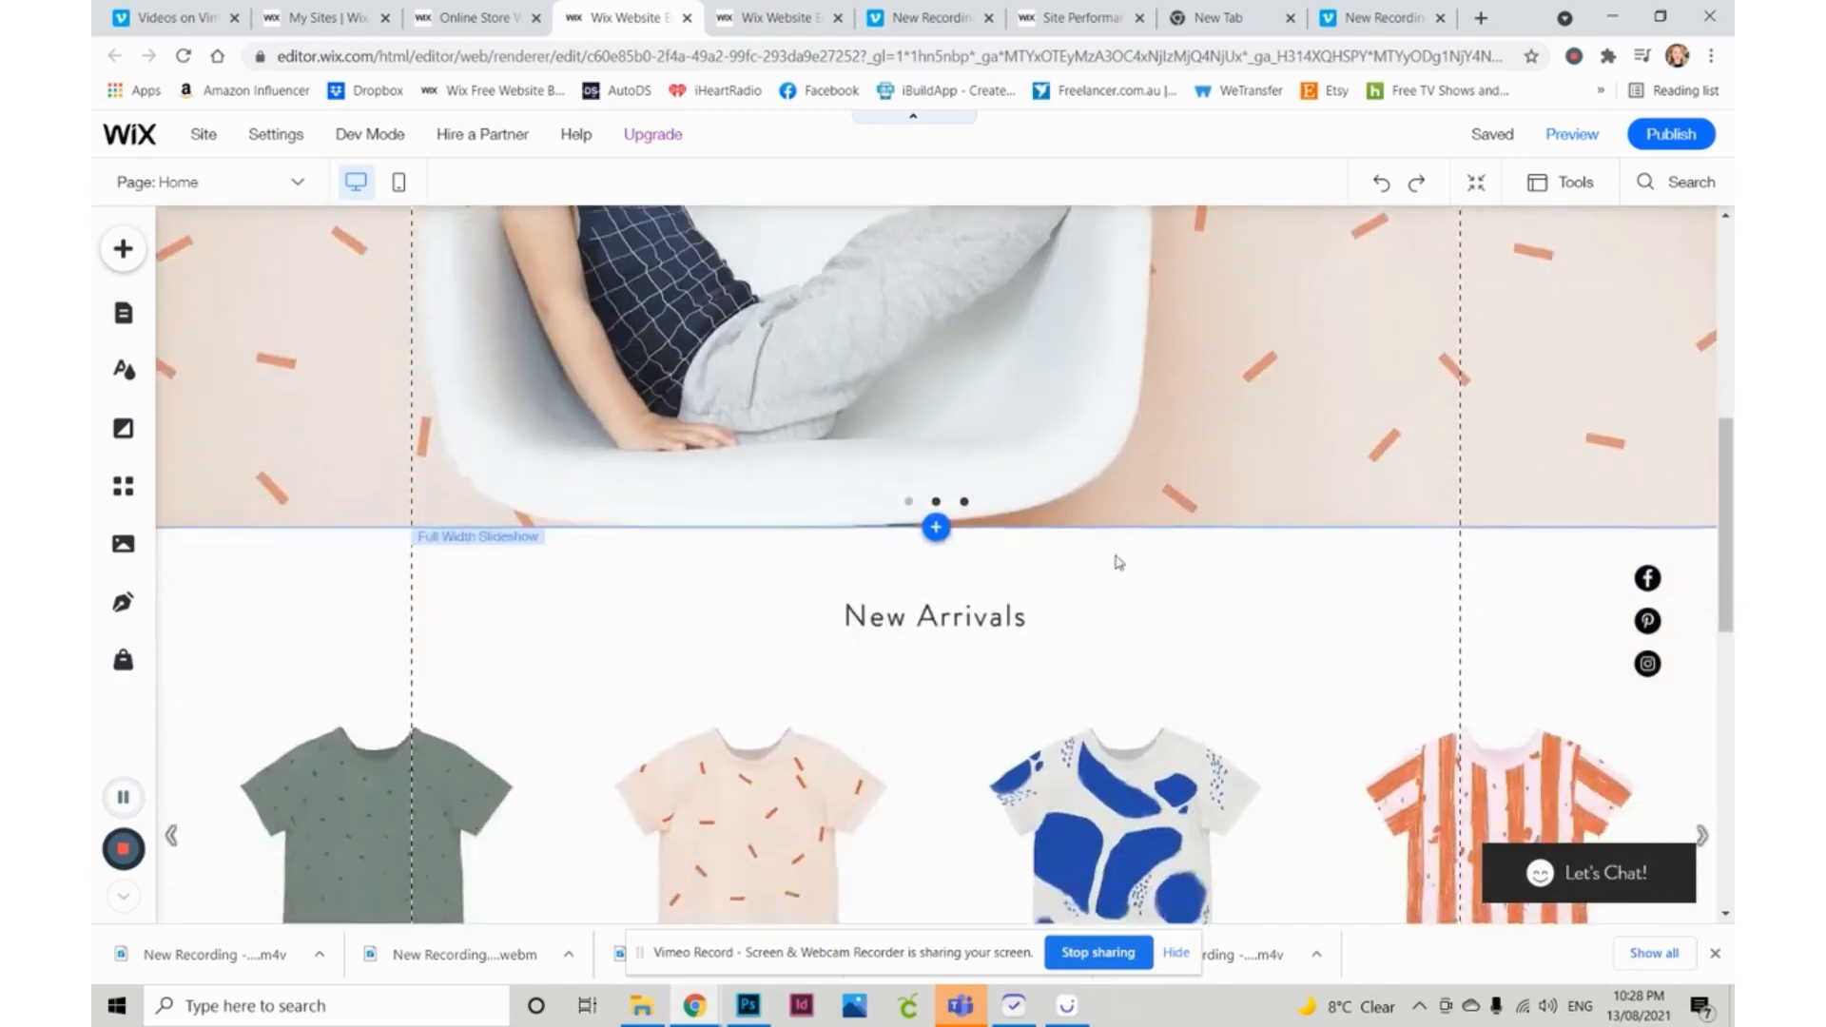
scroll(1120, 561, up, 6)
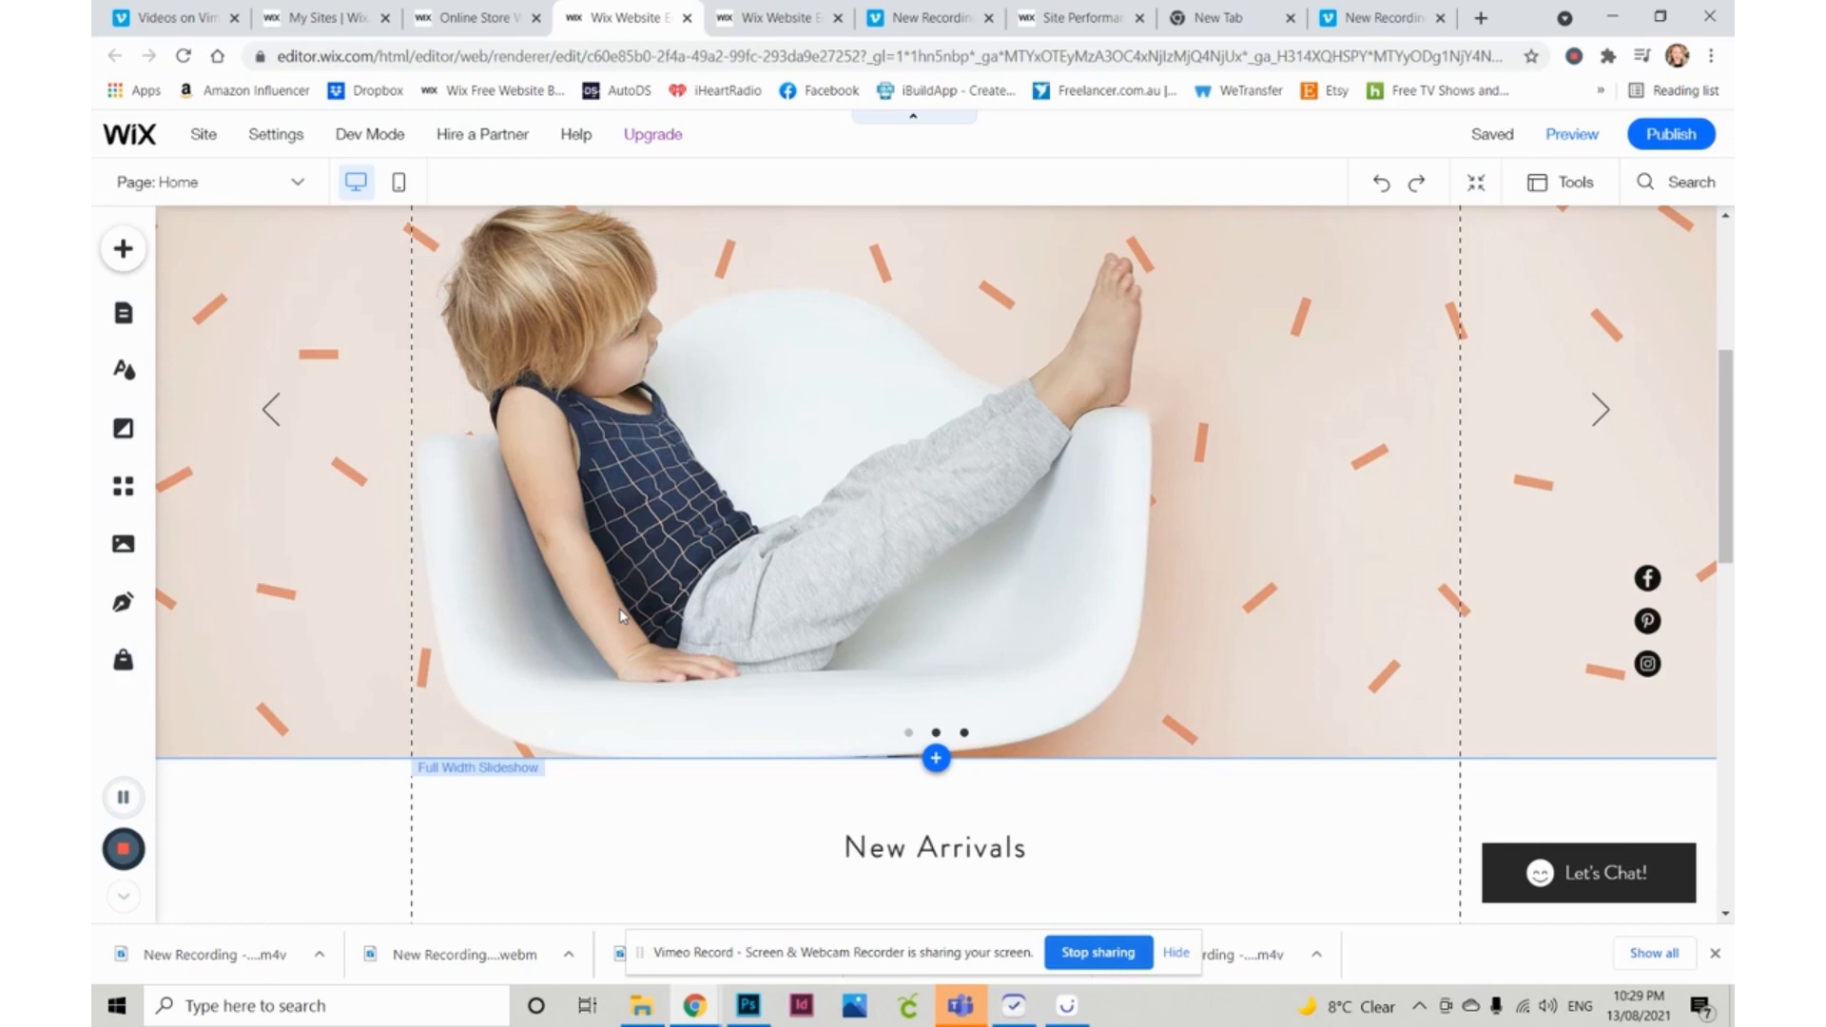
scroll(685, 552, down, 5)
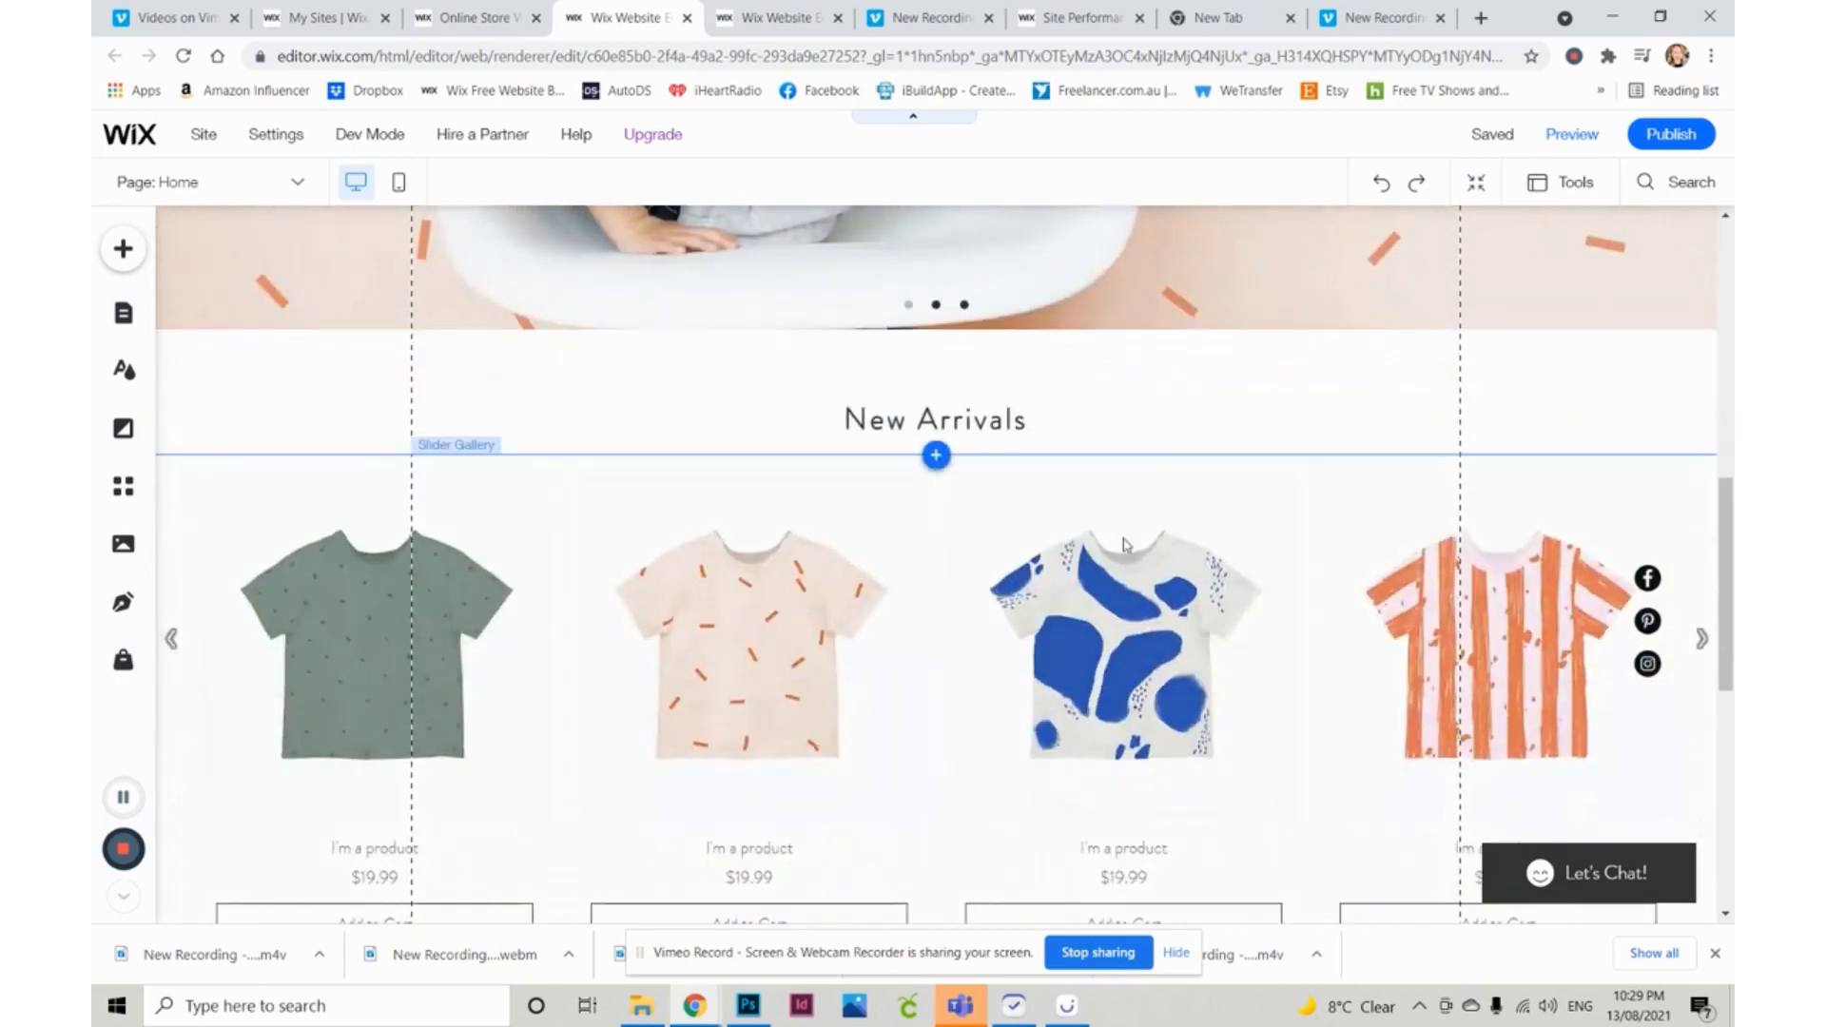
scroll(1127, 609, down, 8)
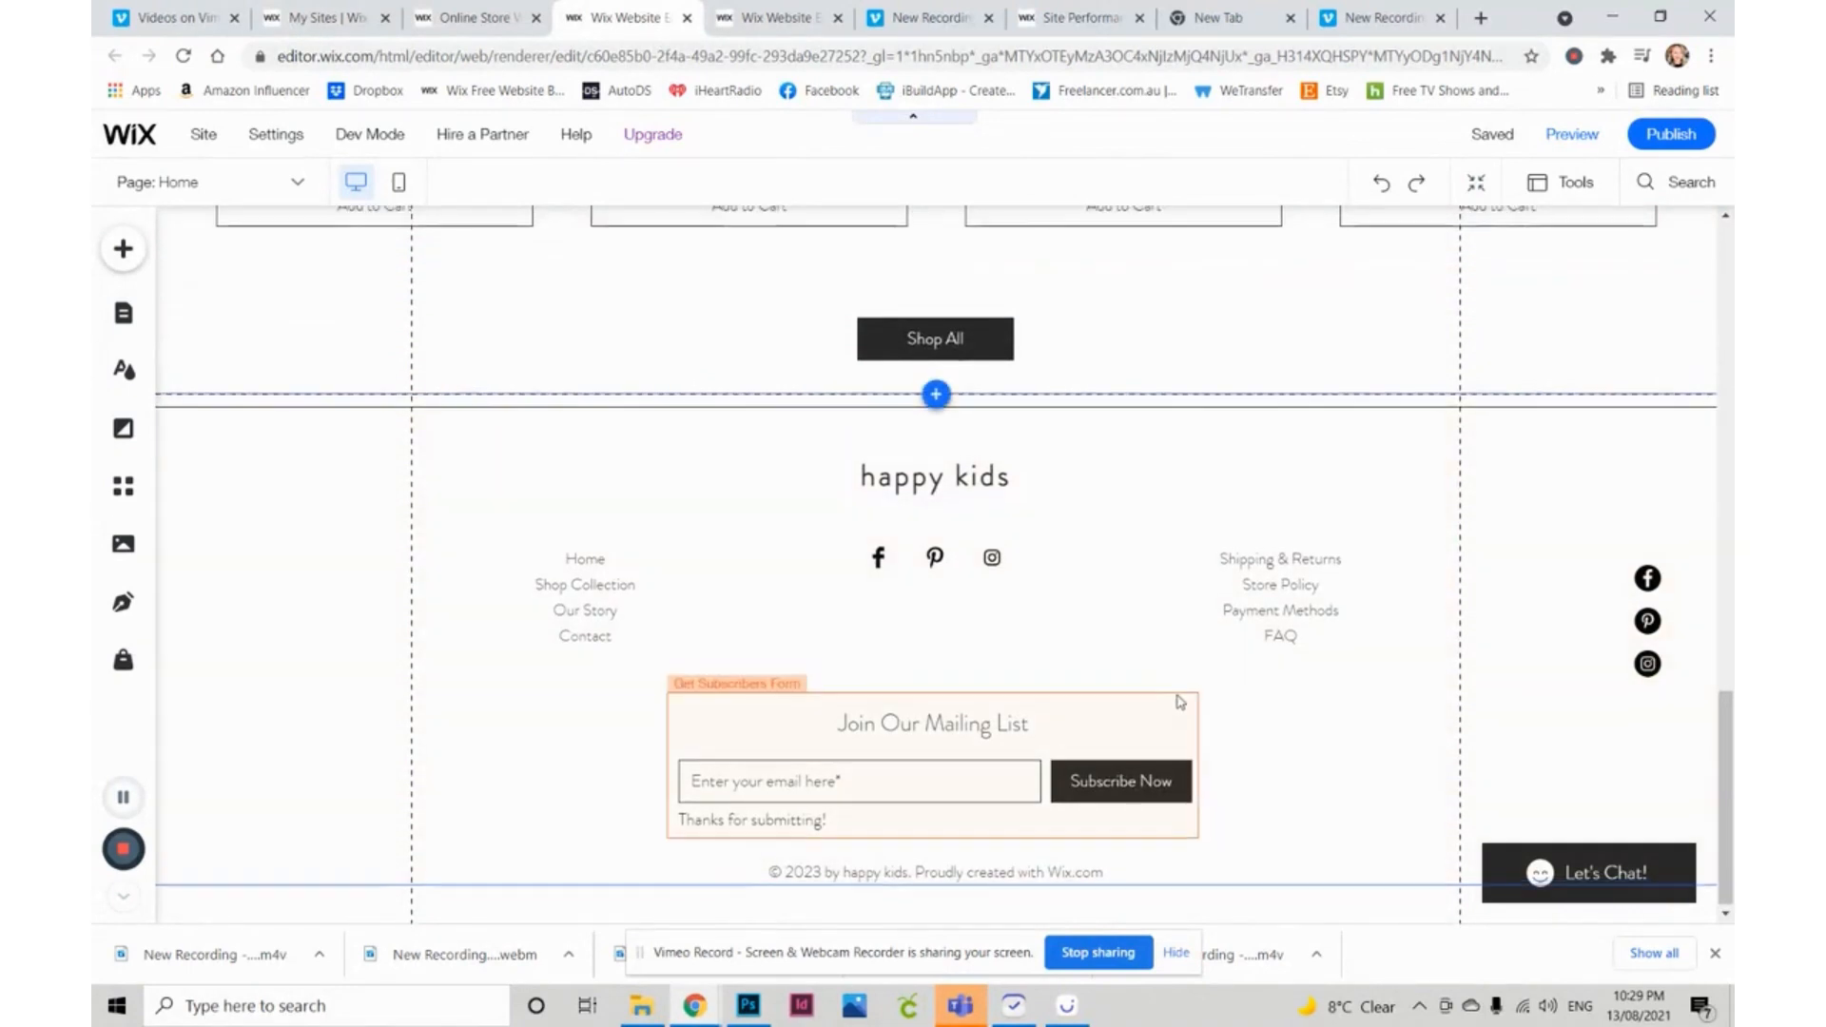
scroll(1297, 612, up, 7)
scroll(1301, 609, up, 2)
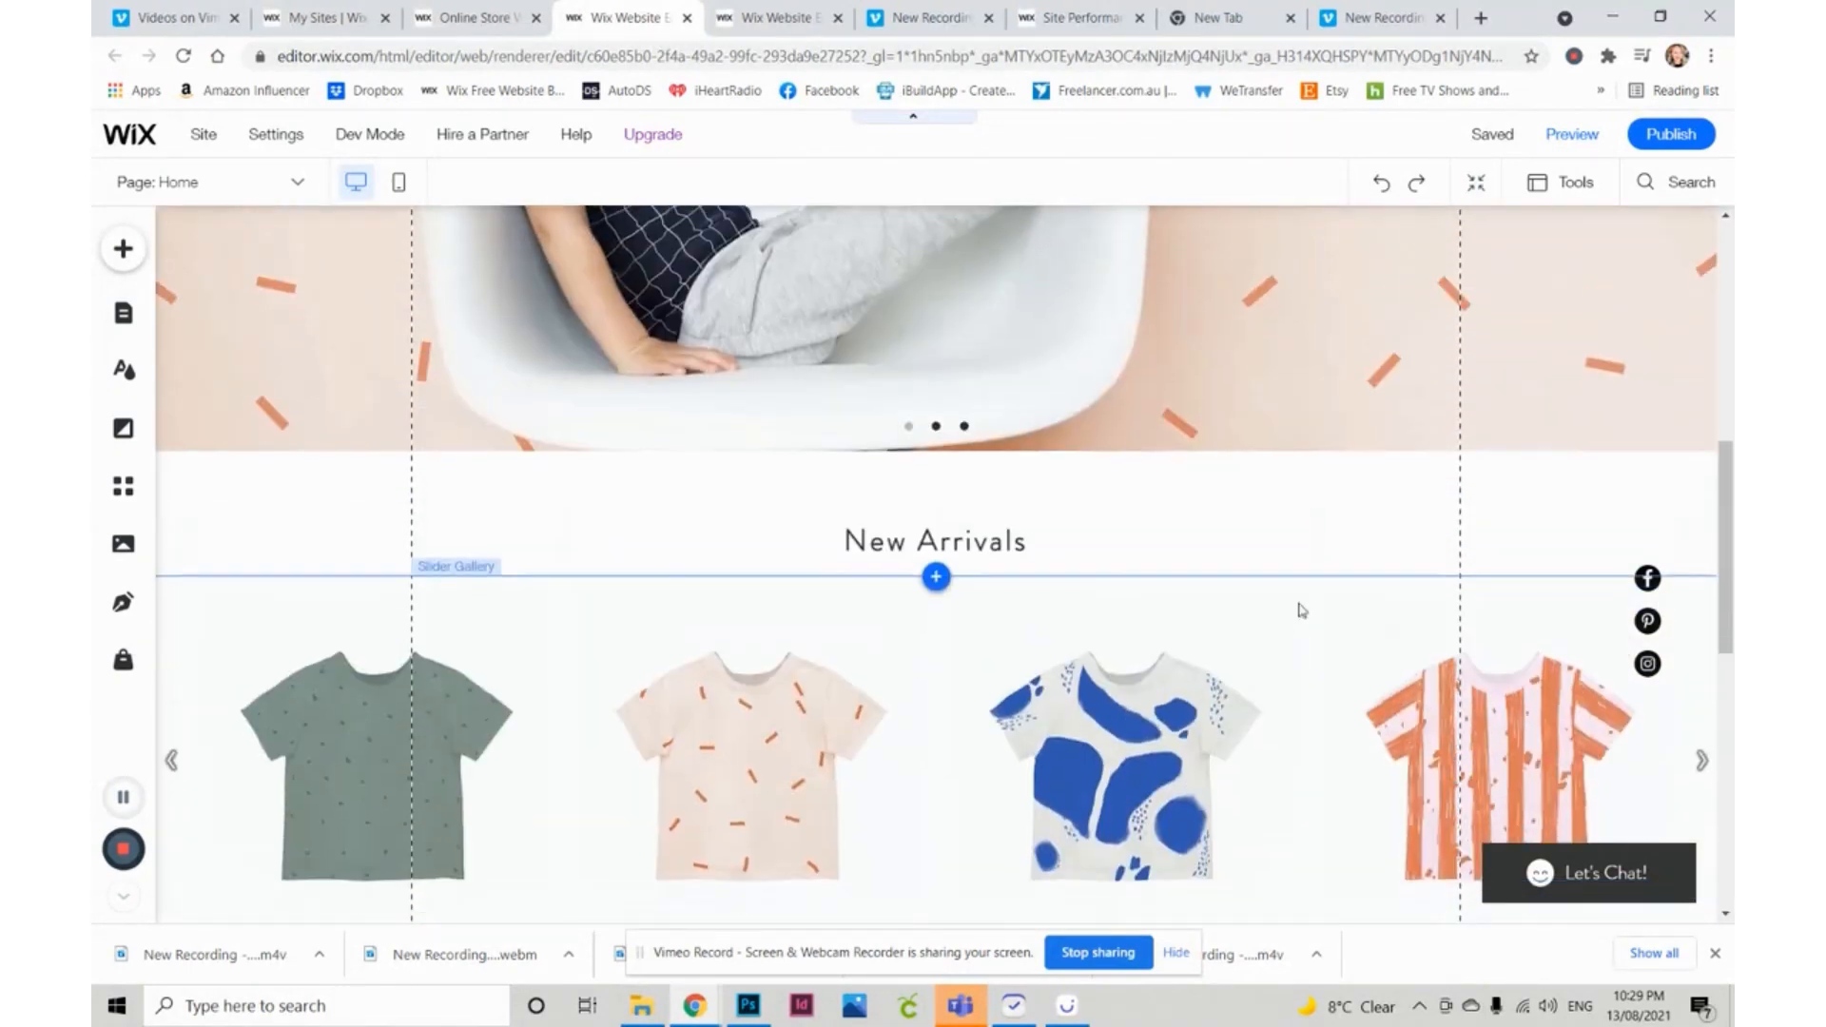
scroll(1301, 610, down, 2)
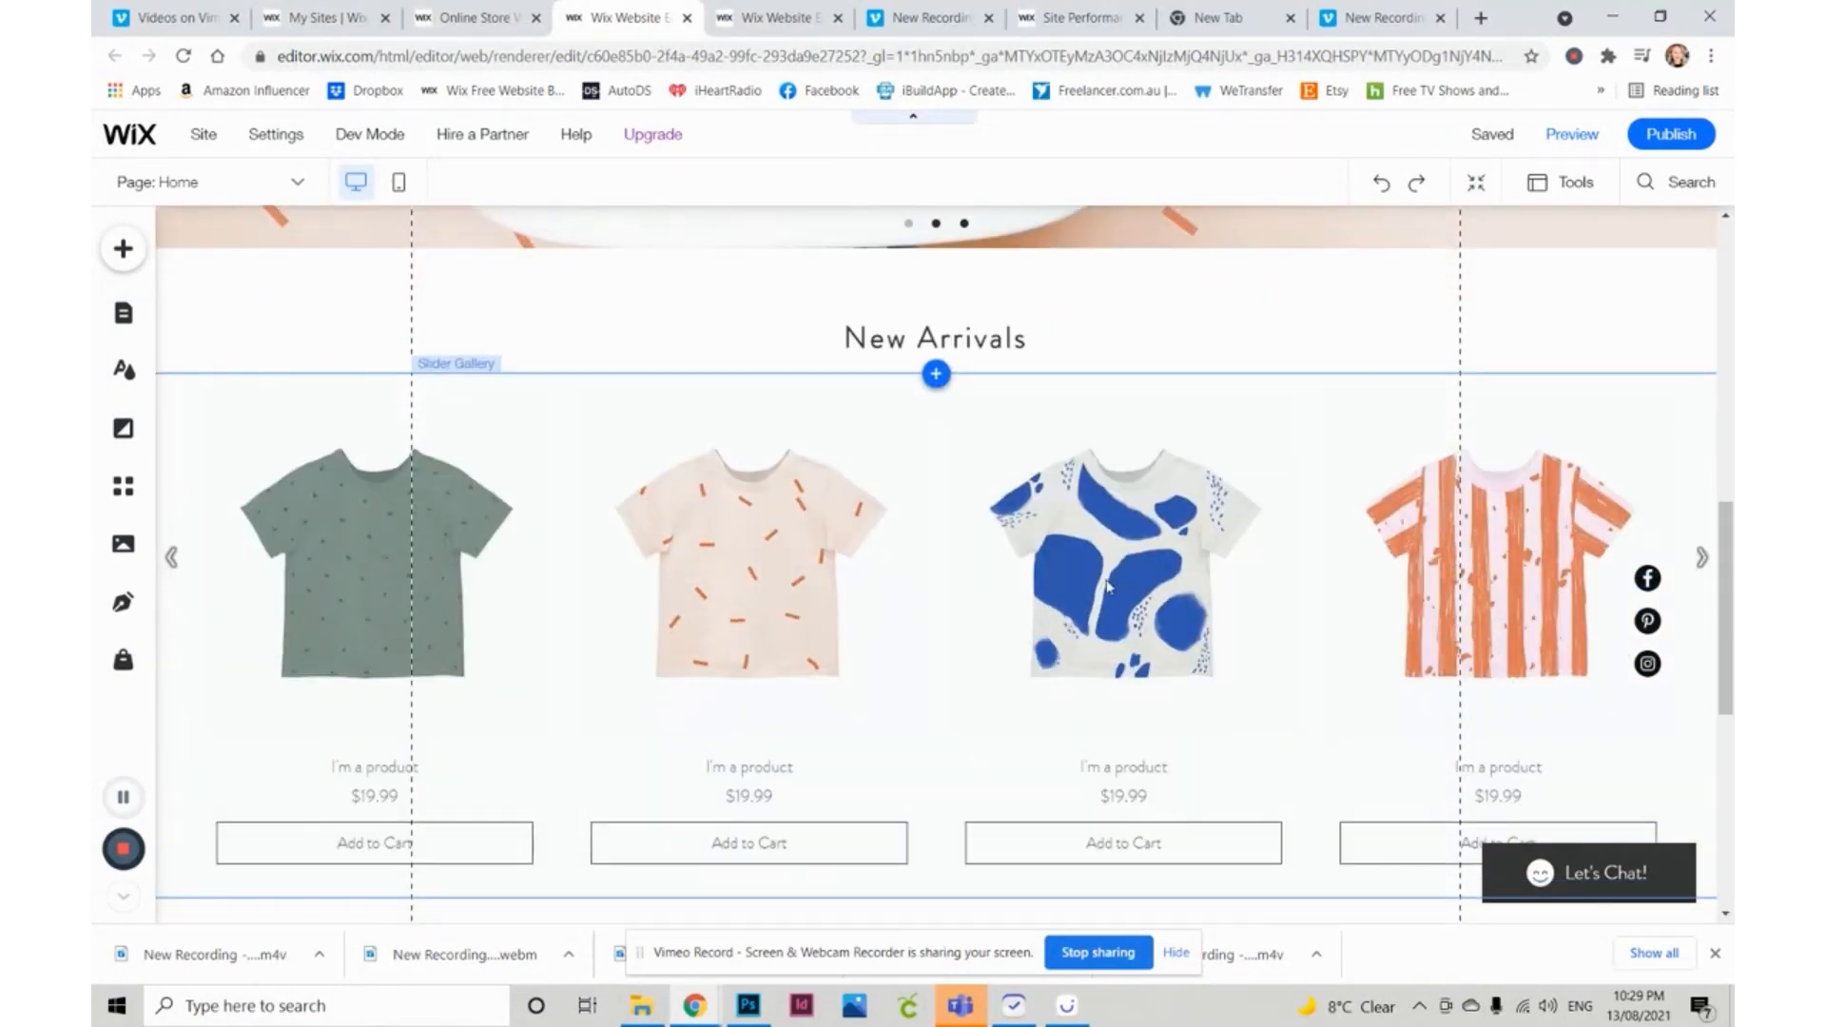
scroll(1004, 596, down, 2)
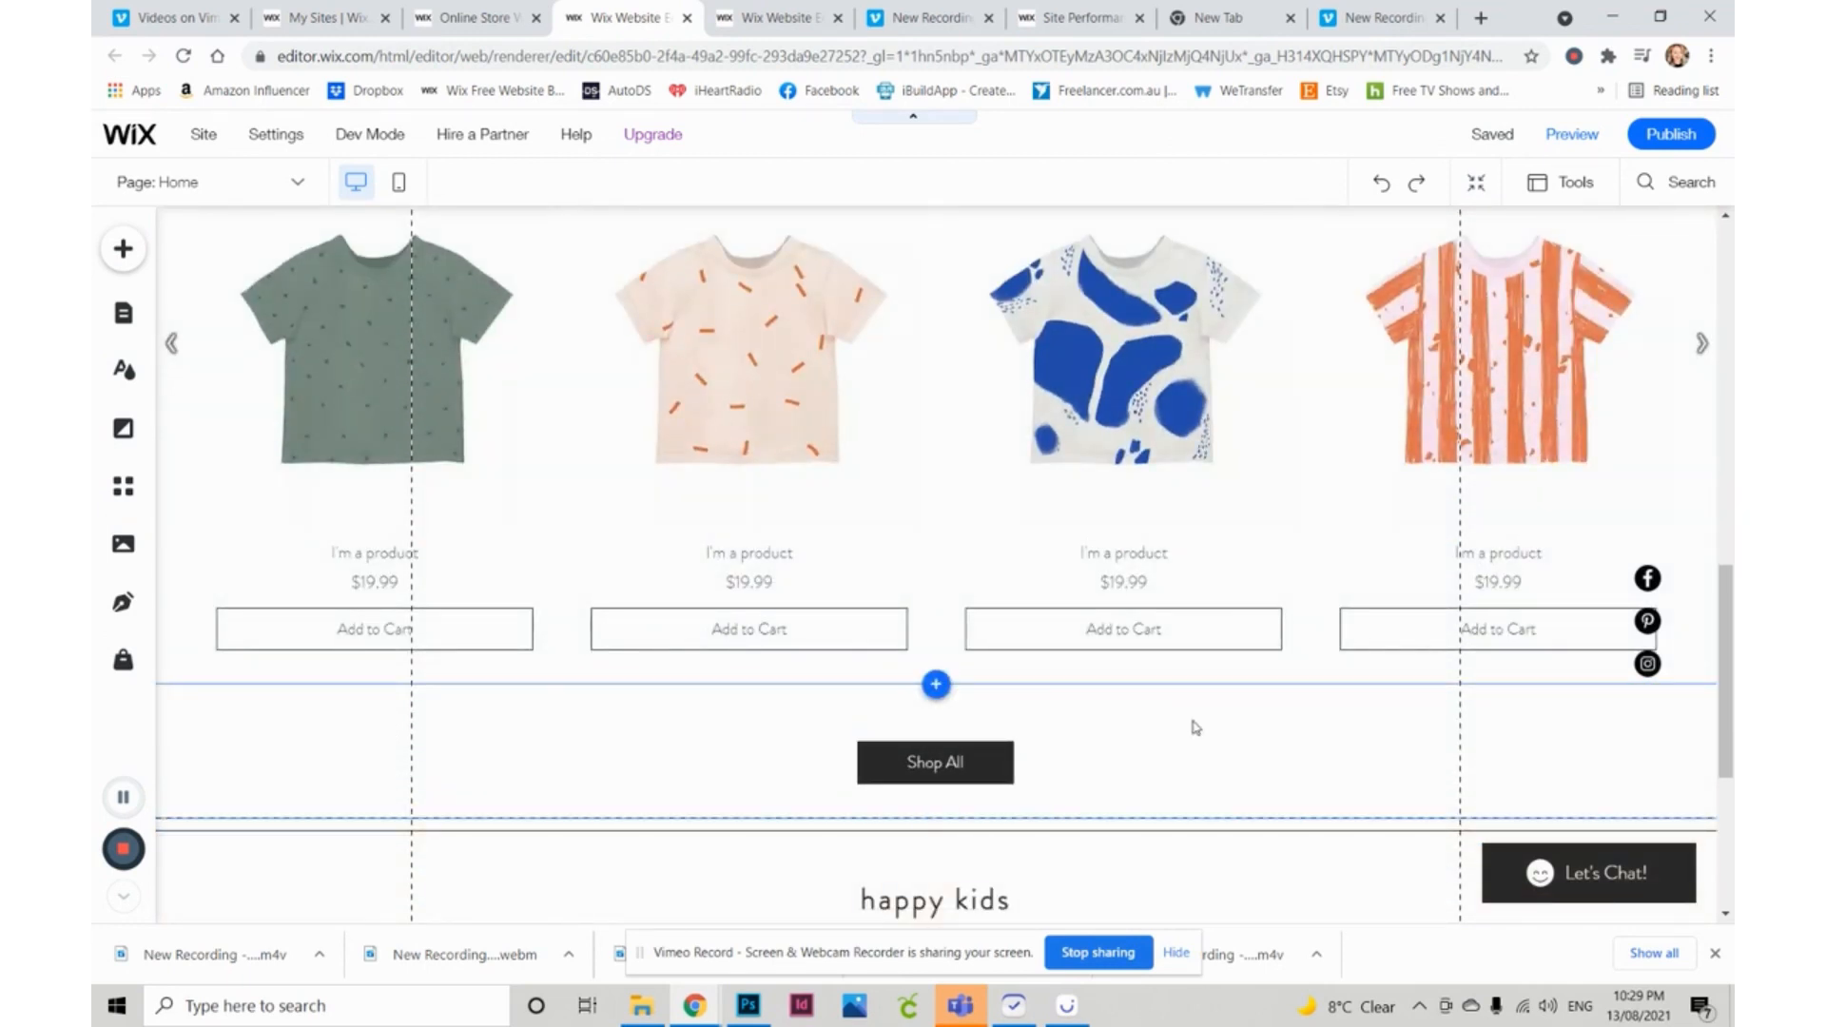
scroll(1194, 728, up, 2)
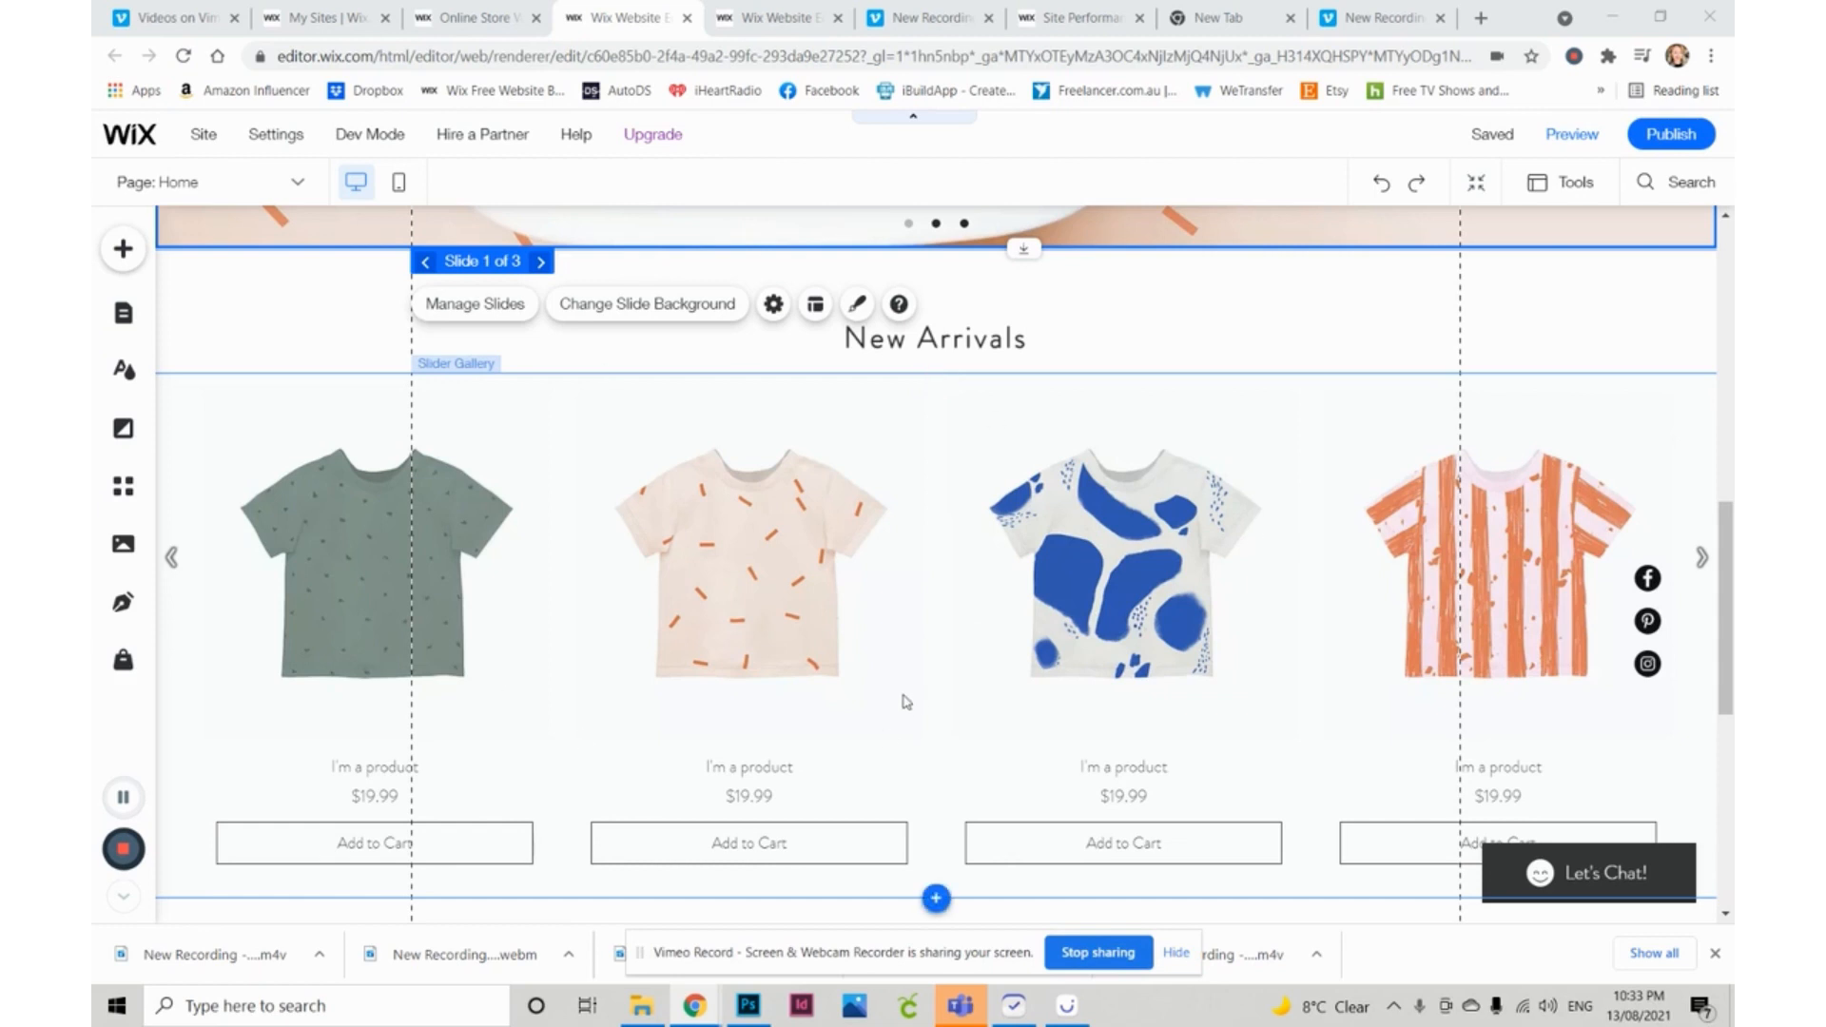
- Add the six-image grid repeater with the Body Movement and Desert Life tiles from Lists & Grids below the Home page slideshow
click(124, 253)
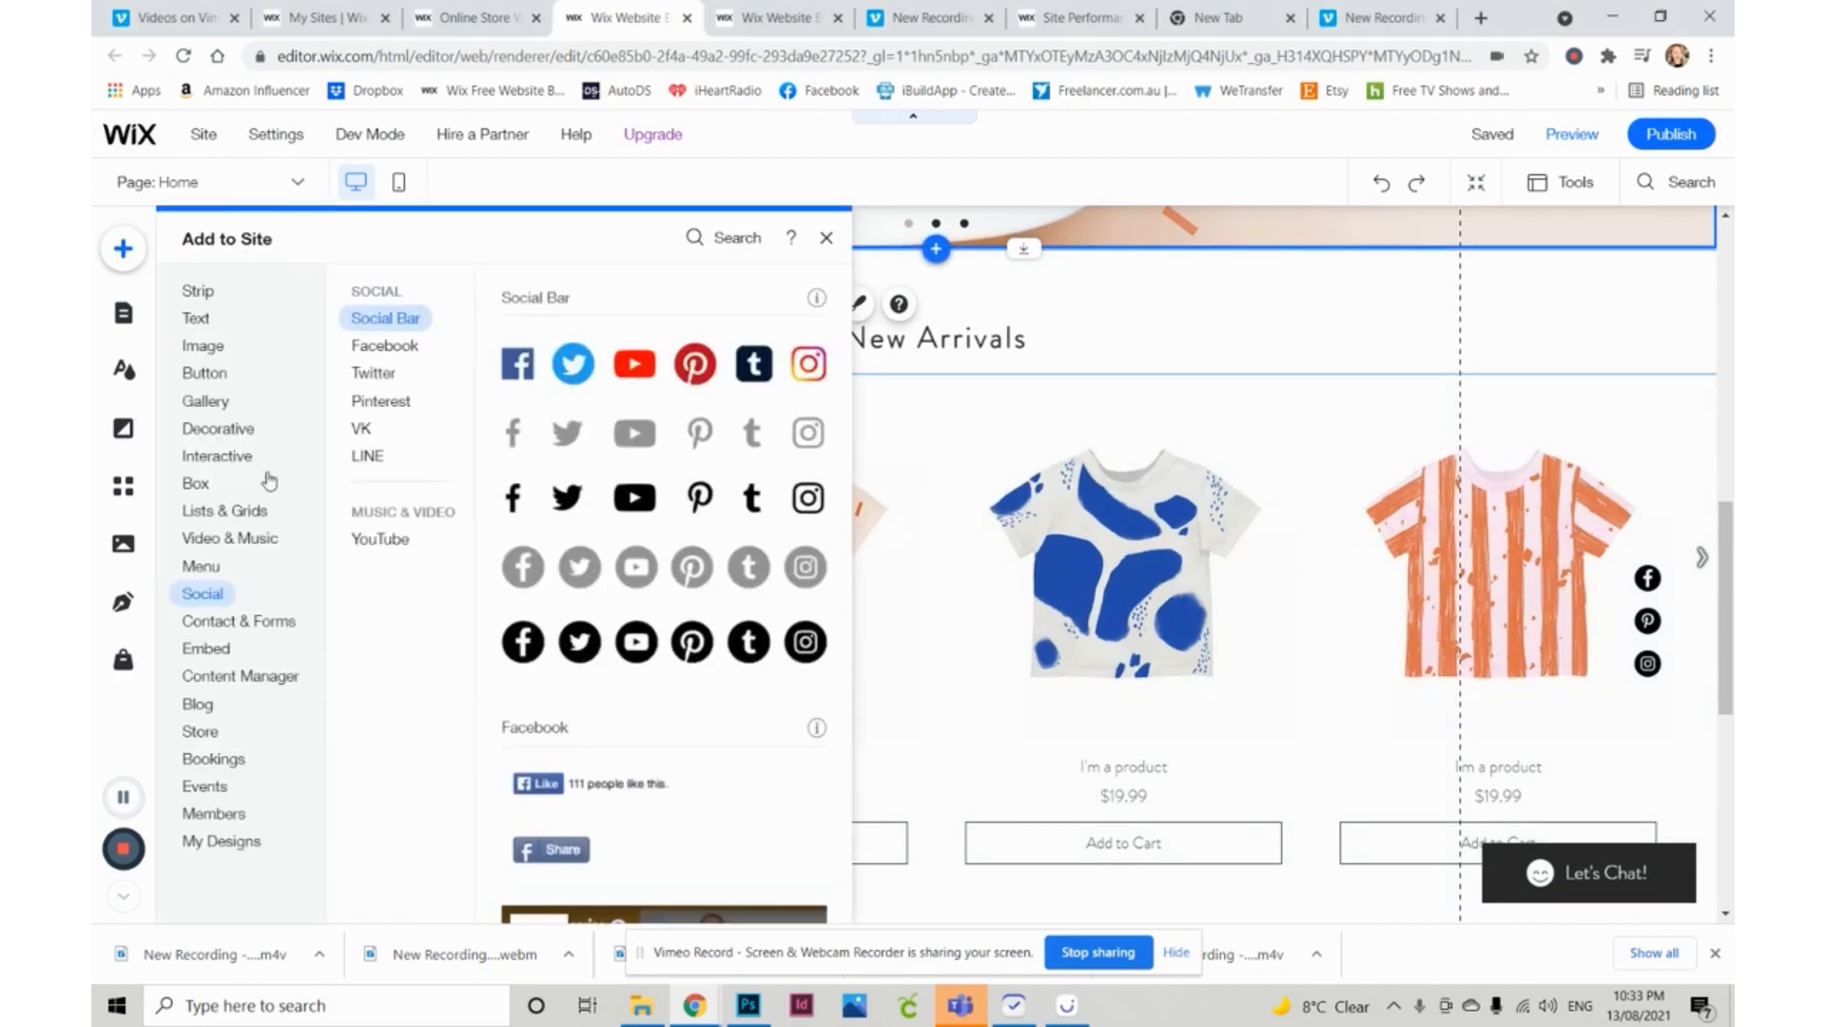
click(249, 514)
click(249, 513)
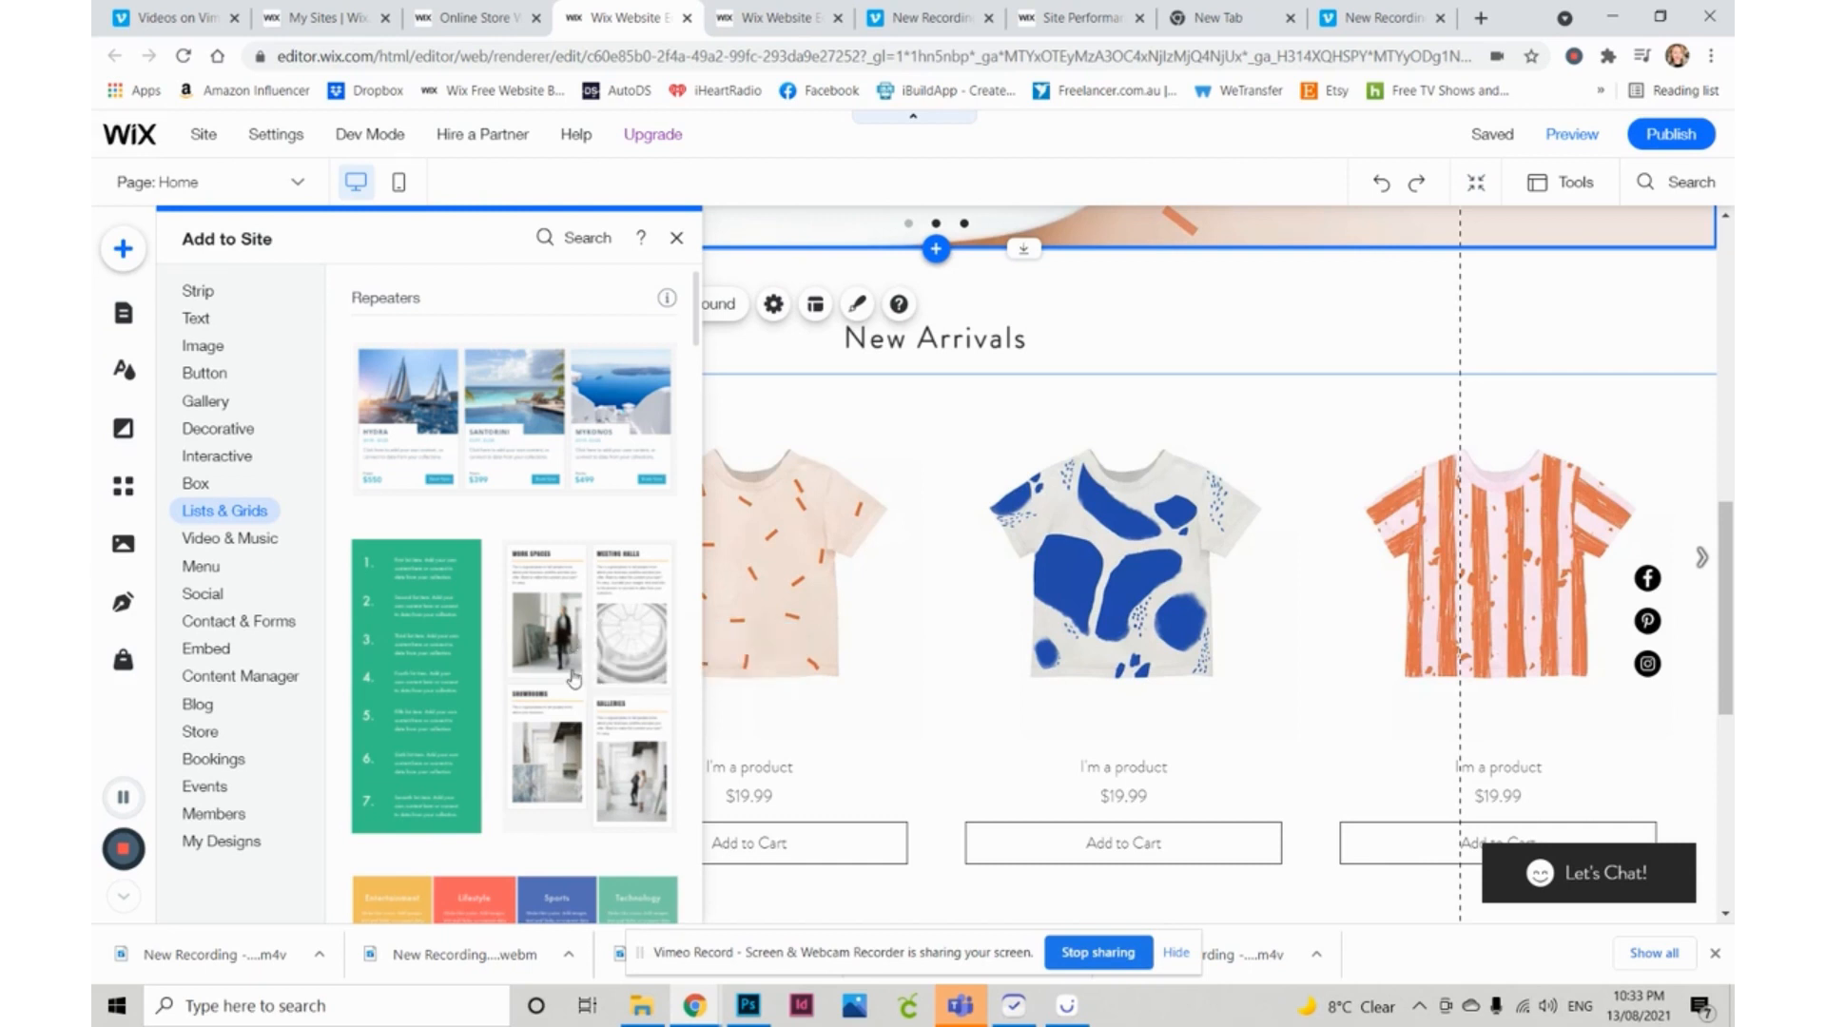
scroll(580, 647, down, 6)
scroll(613, 608, up, 2)
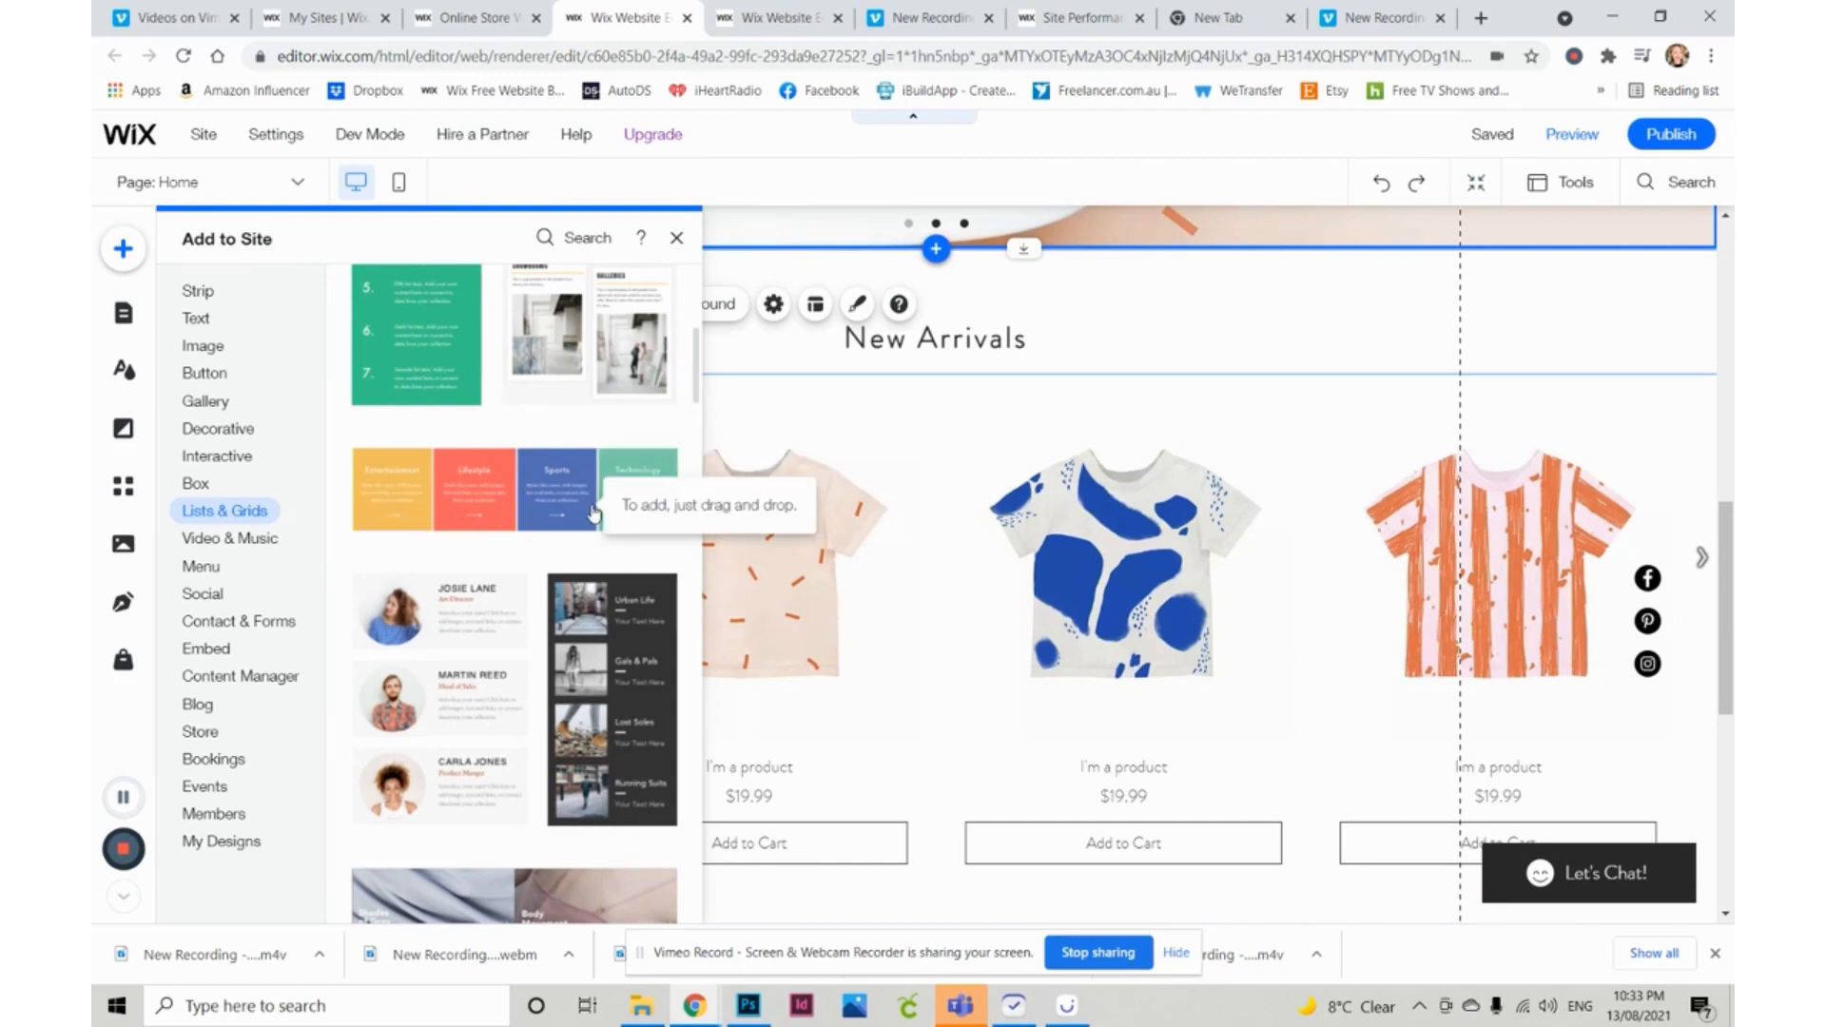
scroll(595, 514, down, 2)
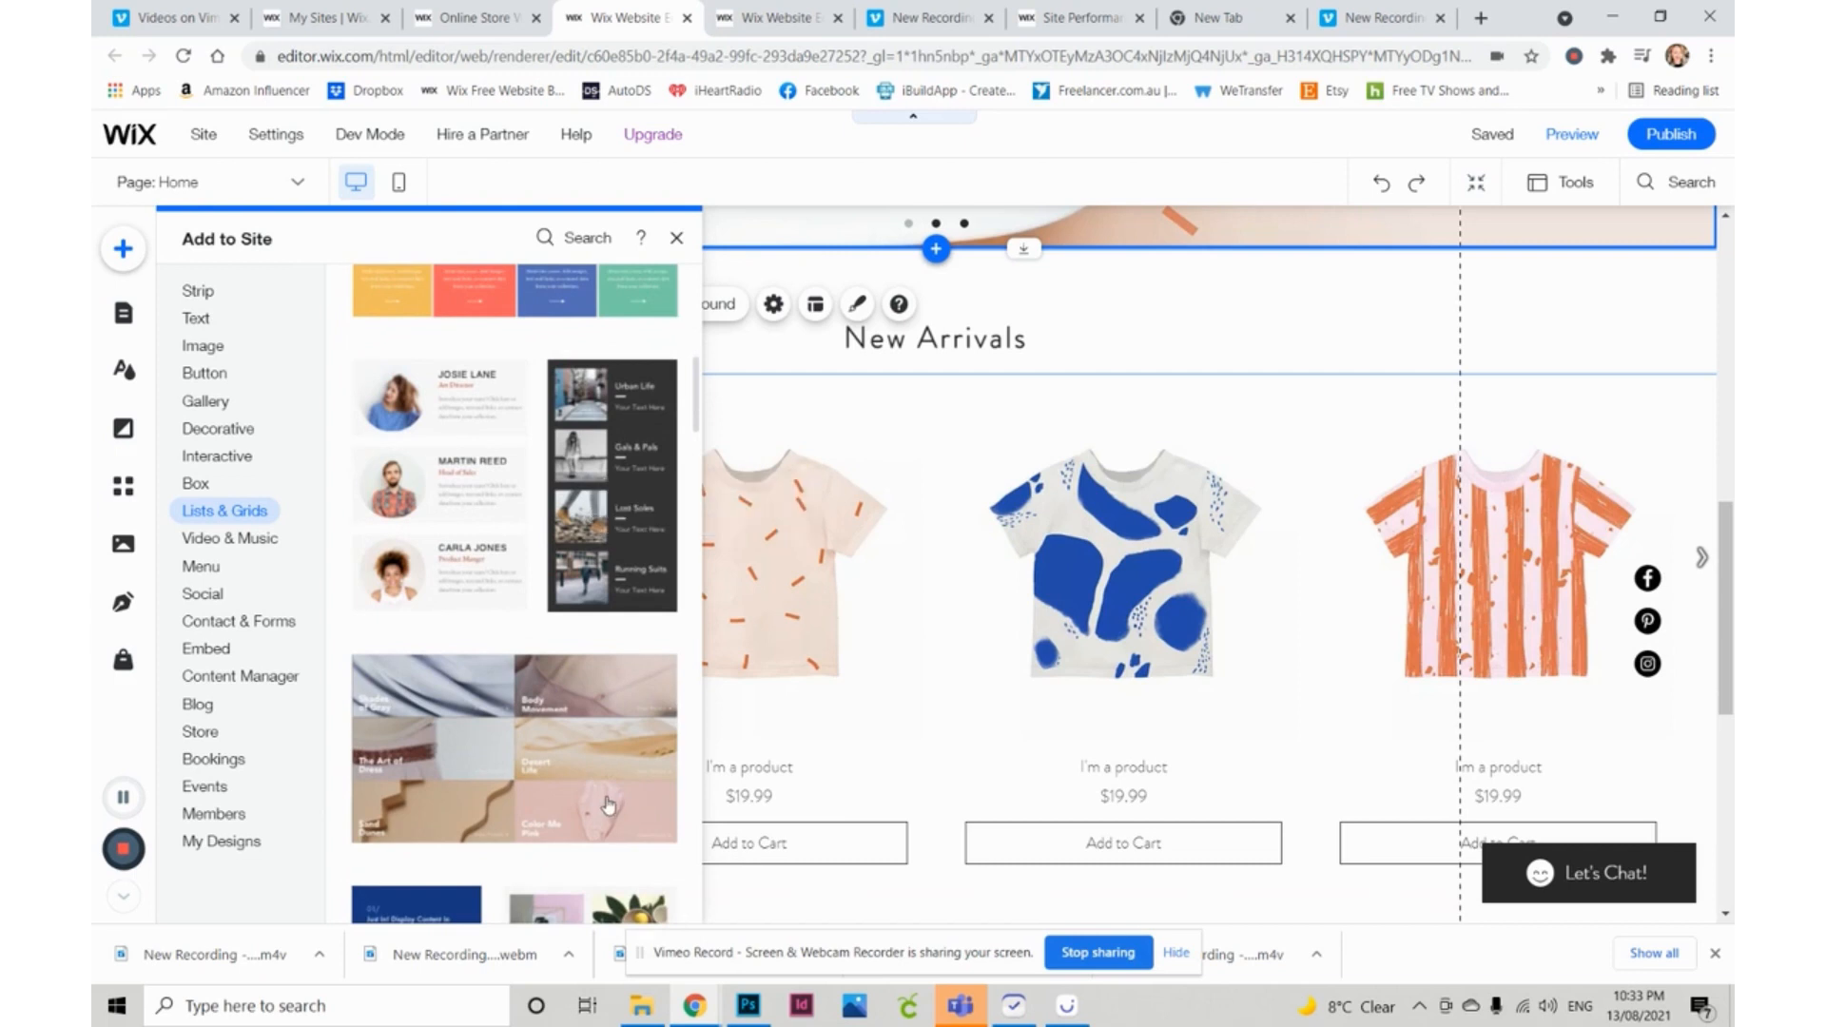
scroll(613, 807, down, 2)
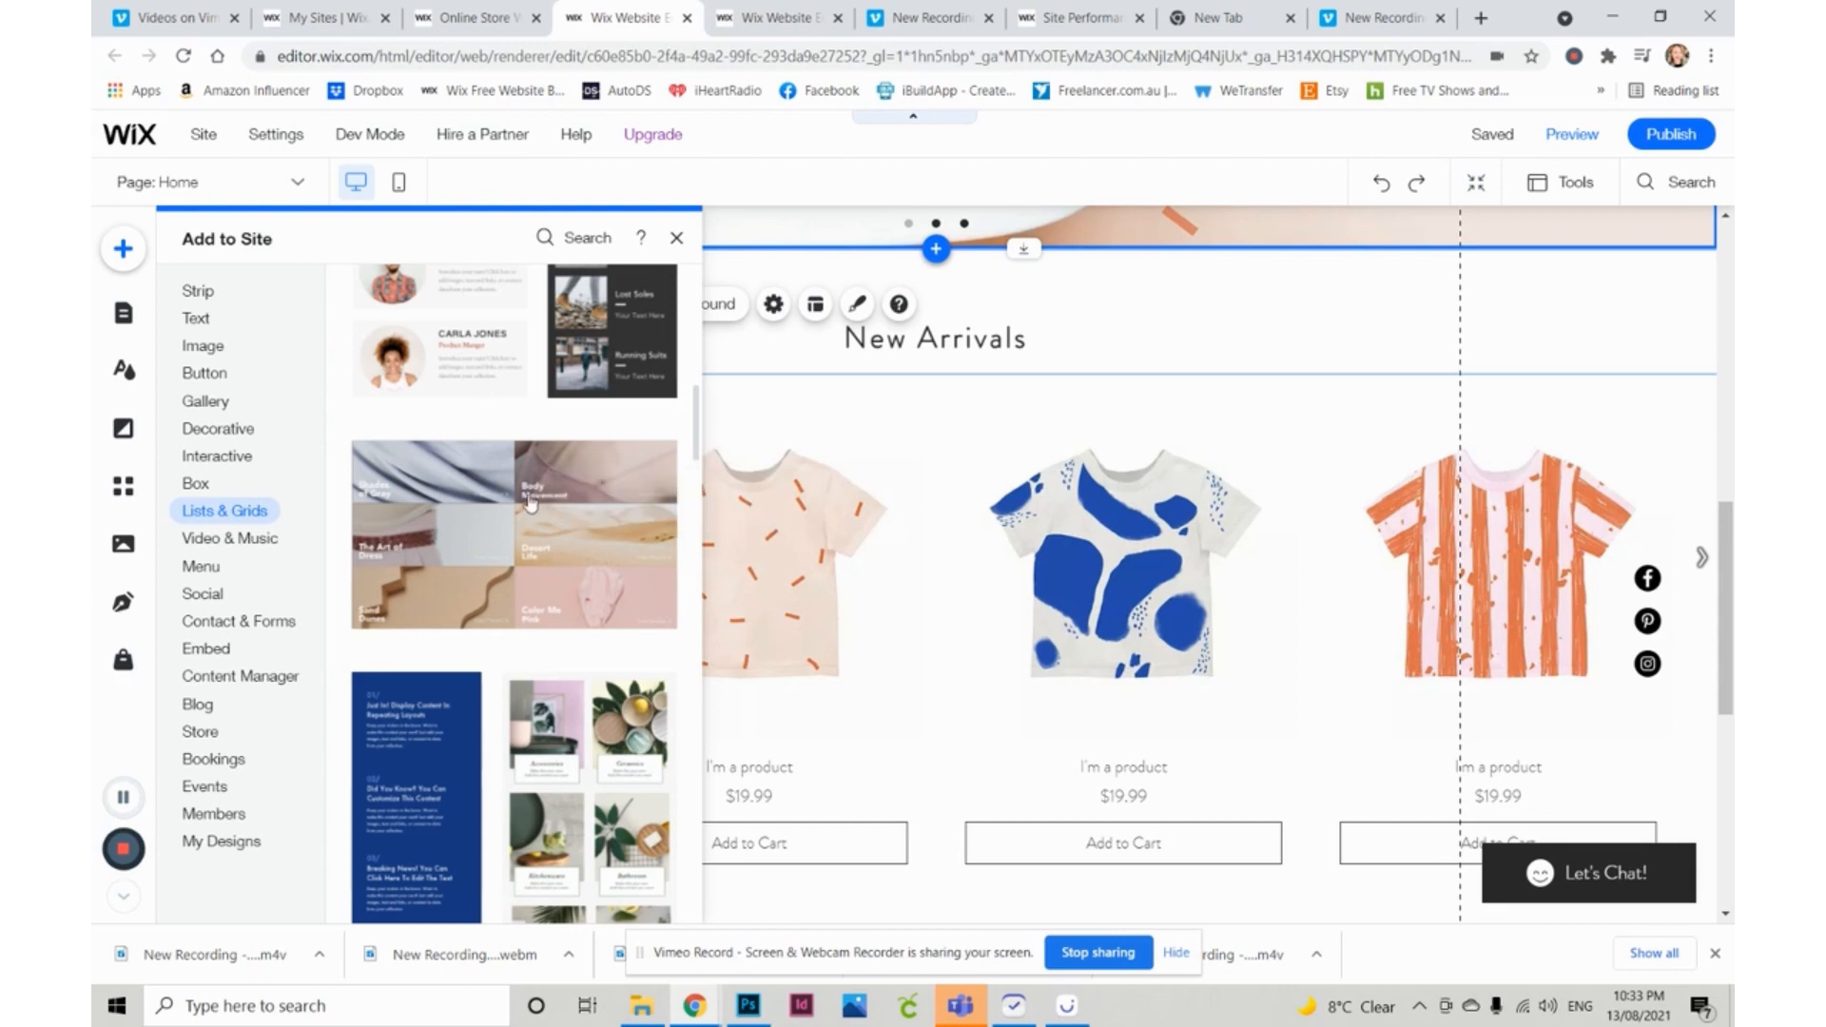
drag(556, 505, 1332, 625)
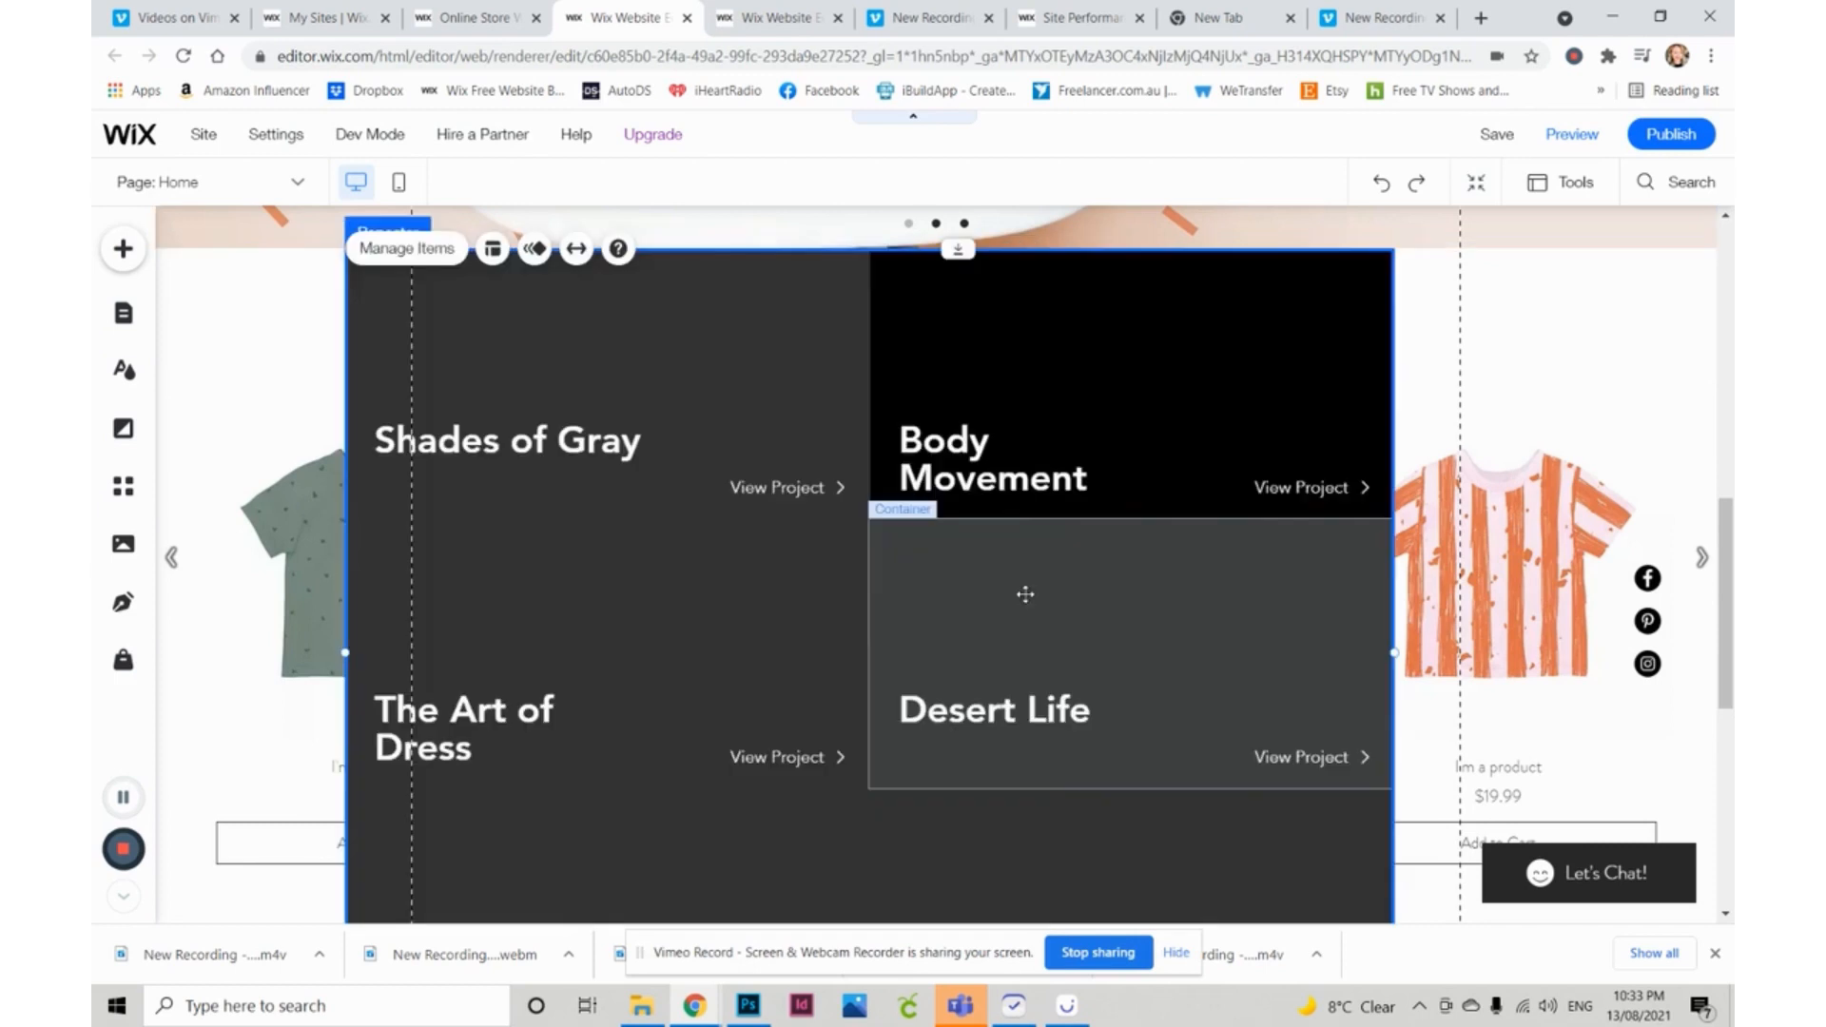
- Move the product slider gallery below the new repeater and centre the repeater between the page gridlines
double_click(1603, 423)
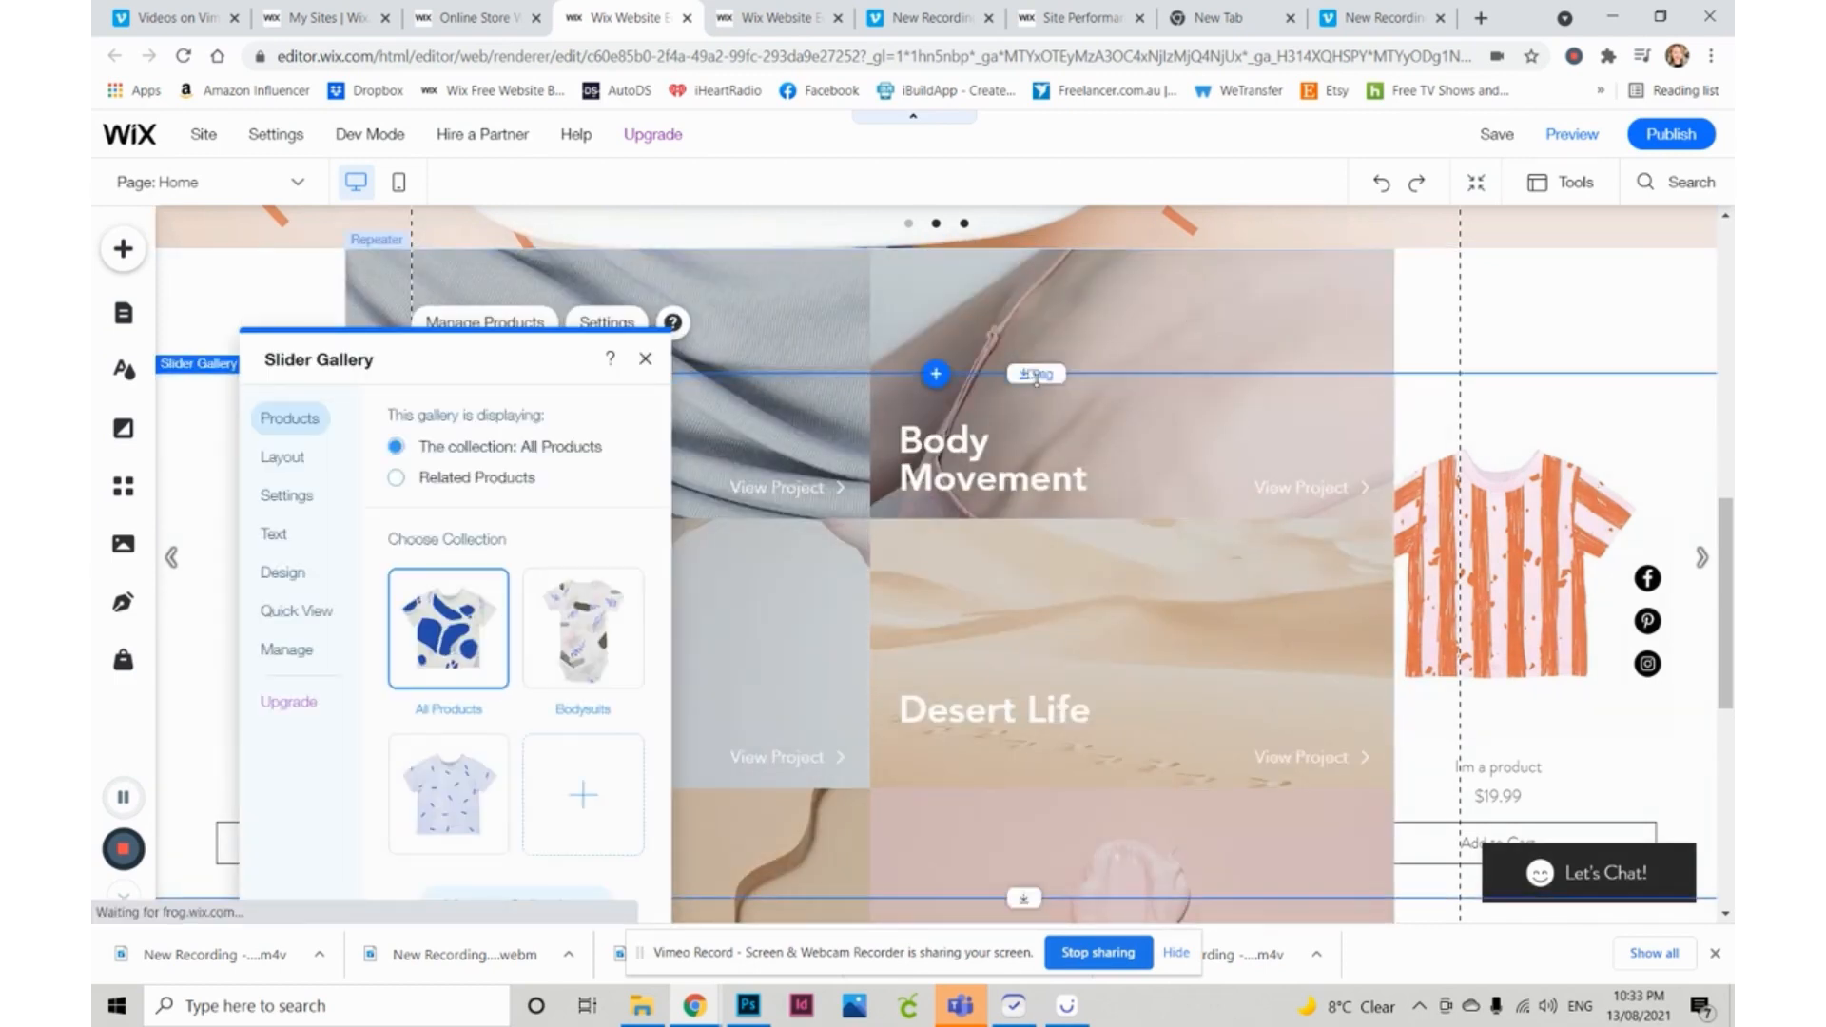
drag(1042, 729, 1068, 787)
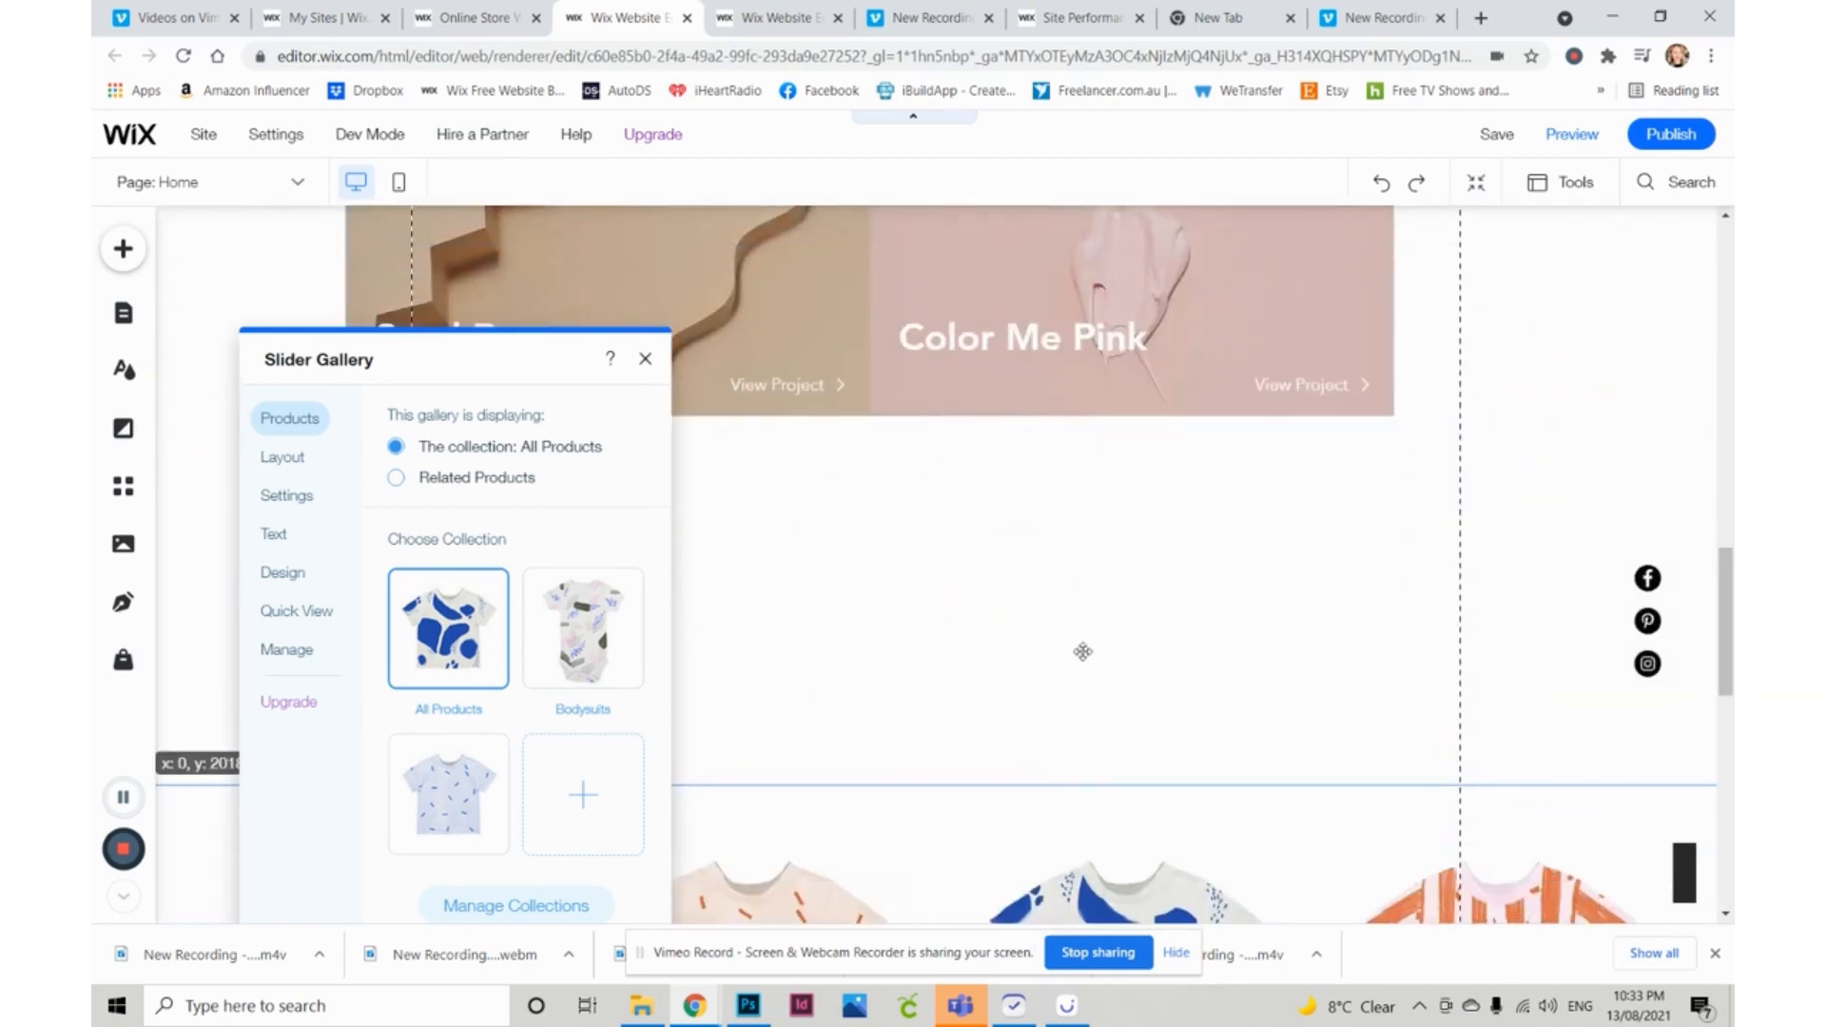
key(ctrl+z)
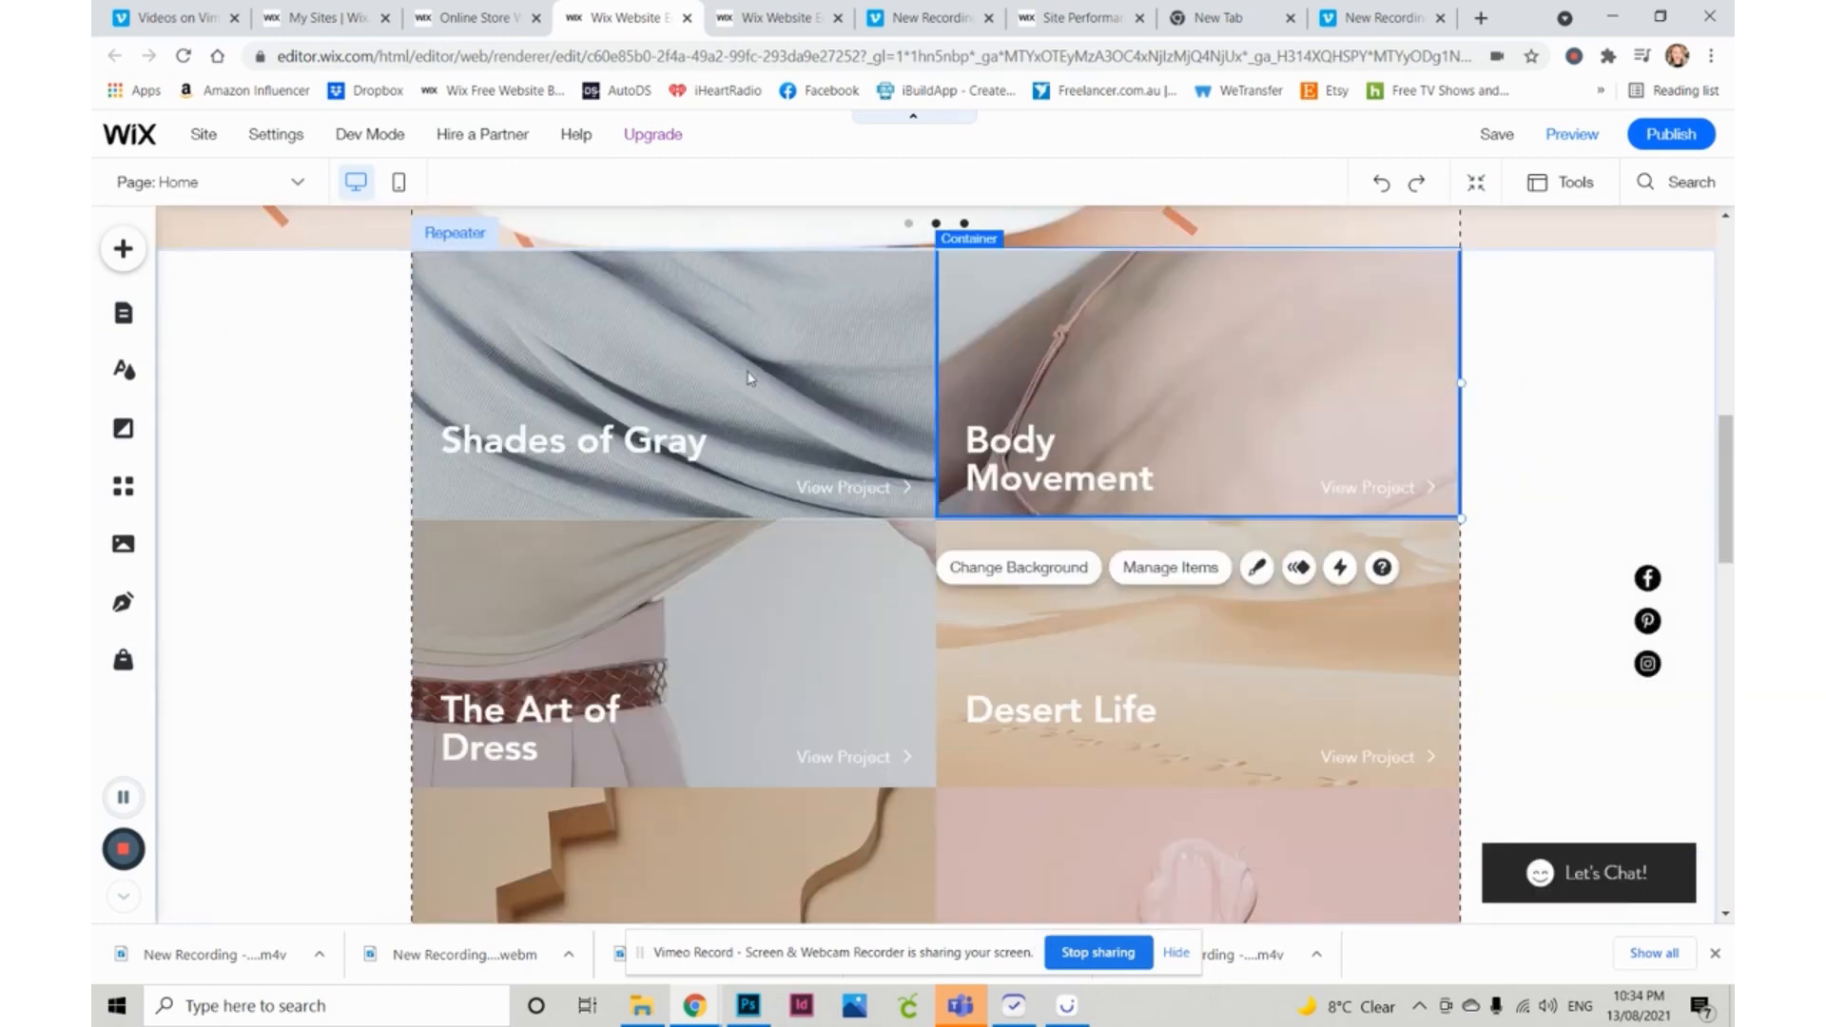
- Replace the "Shades of Gray" title in the repeater's first tile with "Shop Baby Boyswear"
double_click(574, 452)
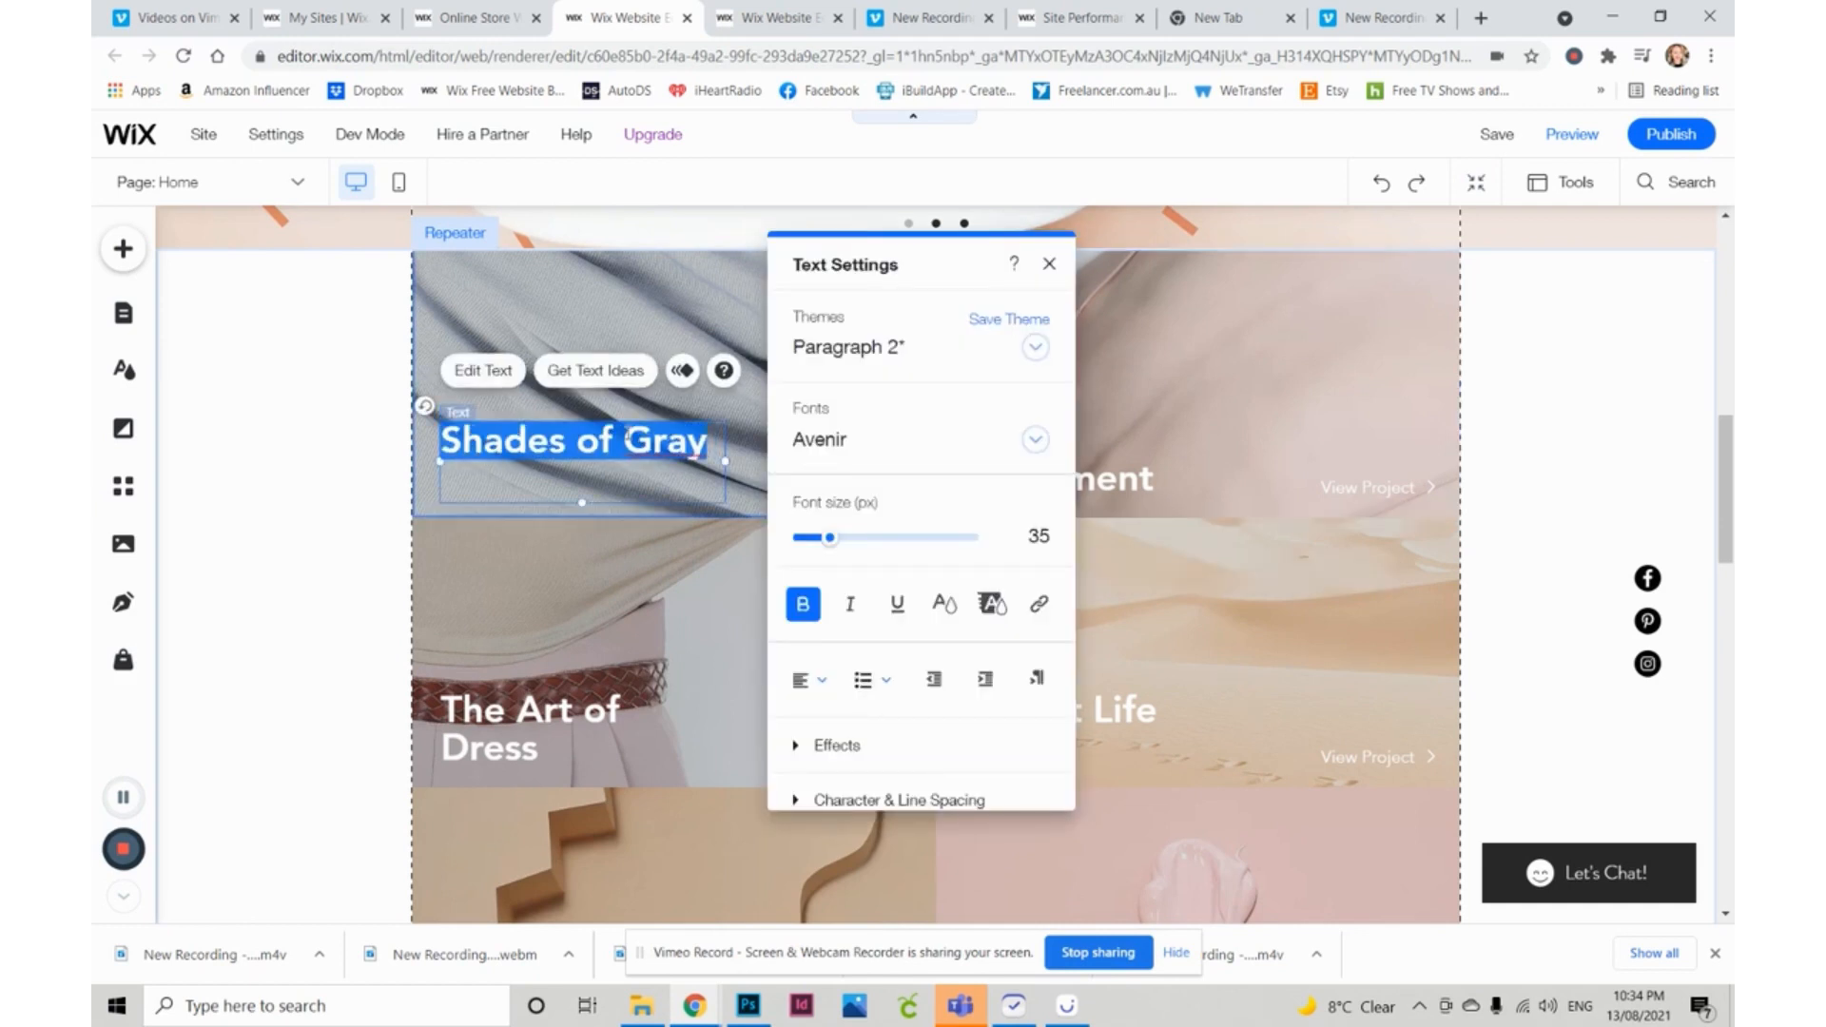
text(Shop B)
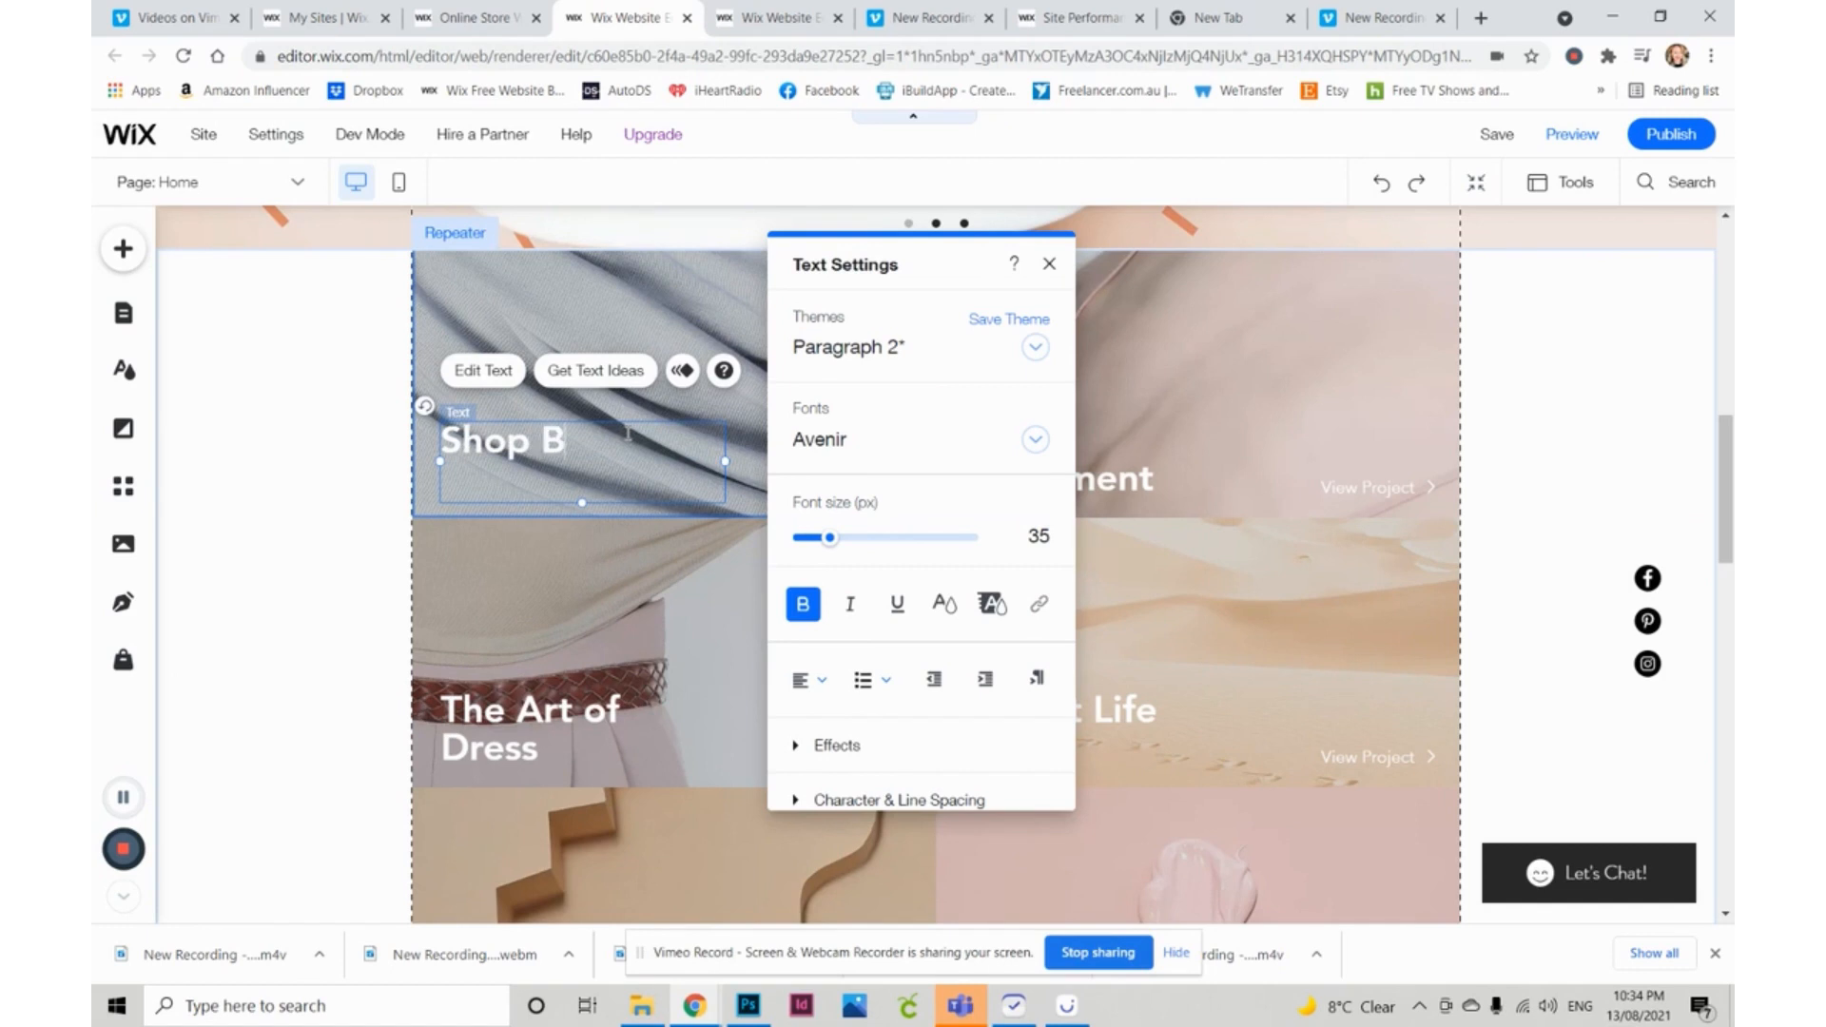
text(aby Boys)
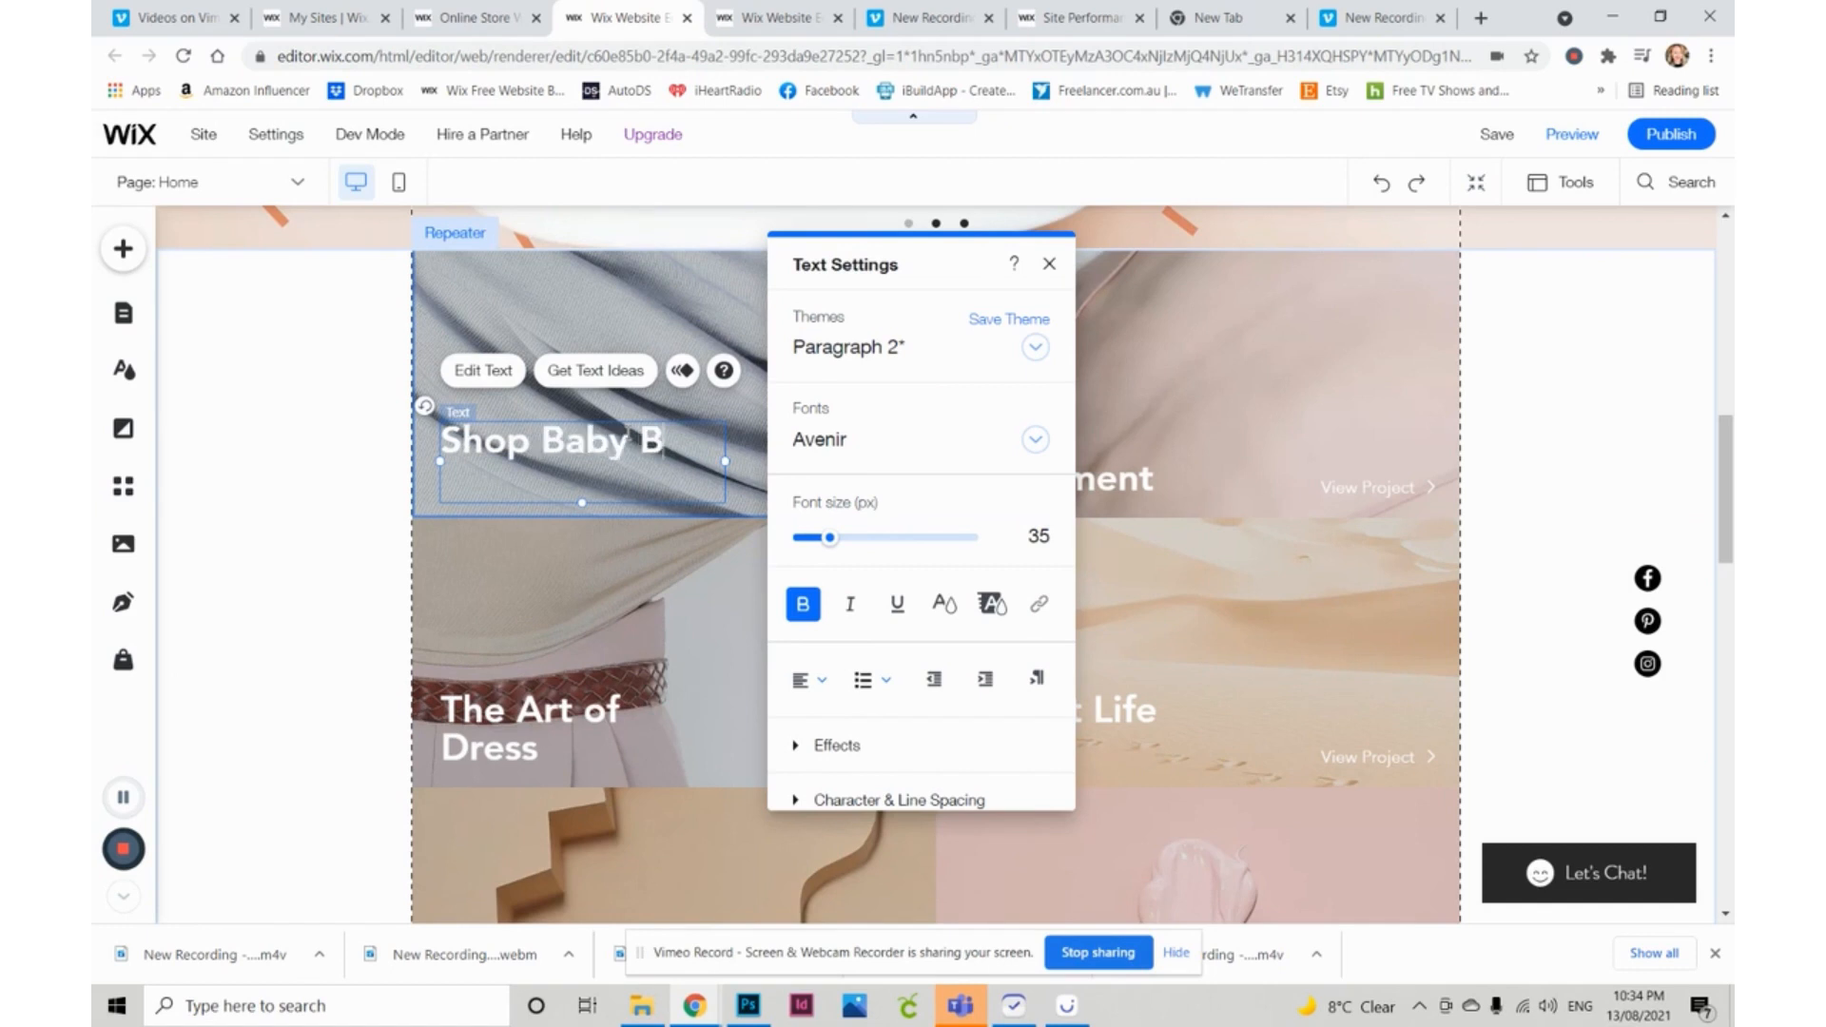
text(wear)
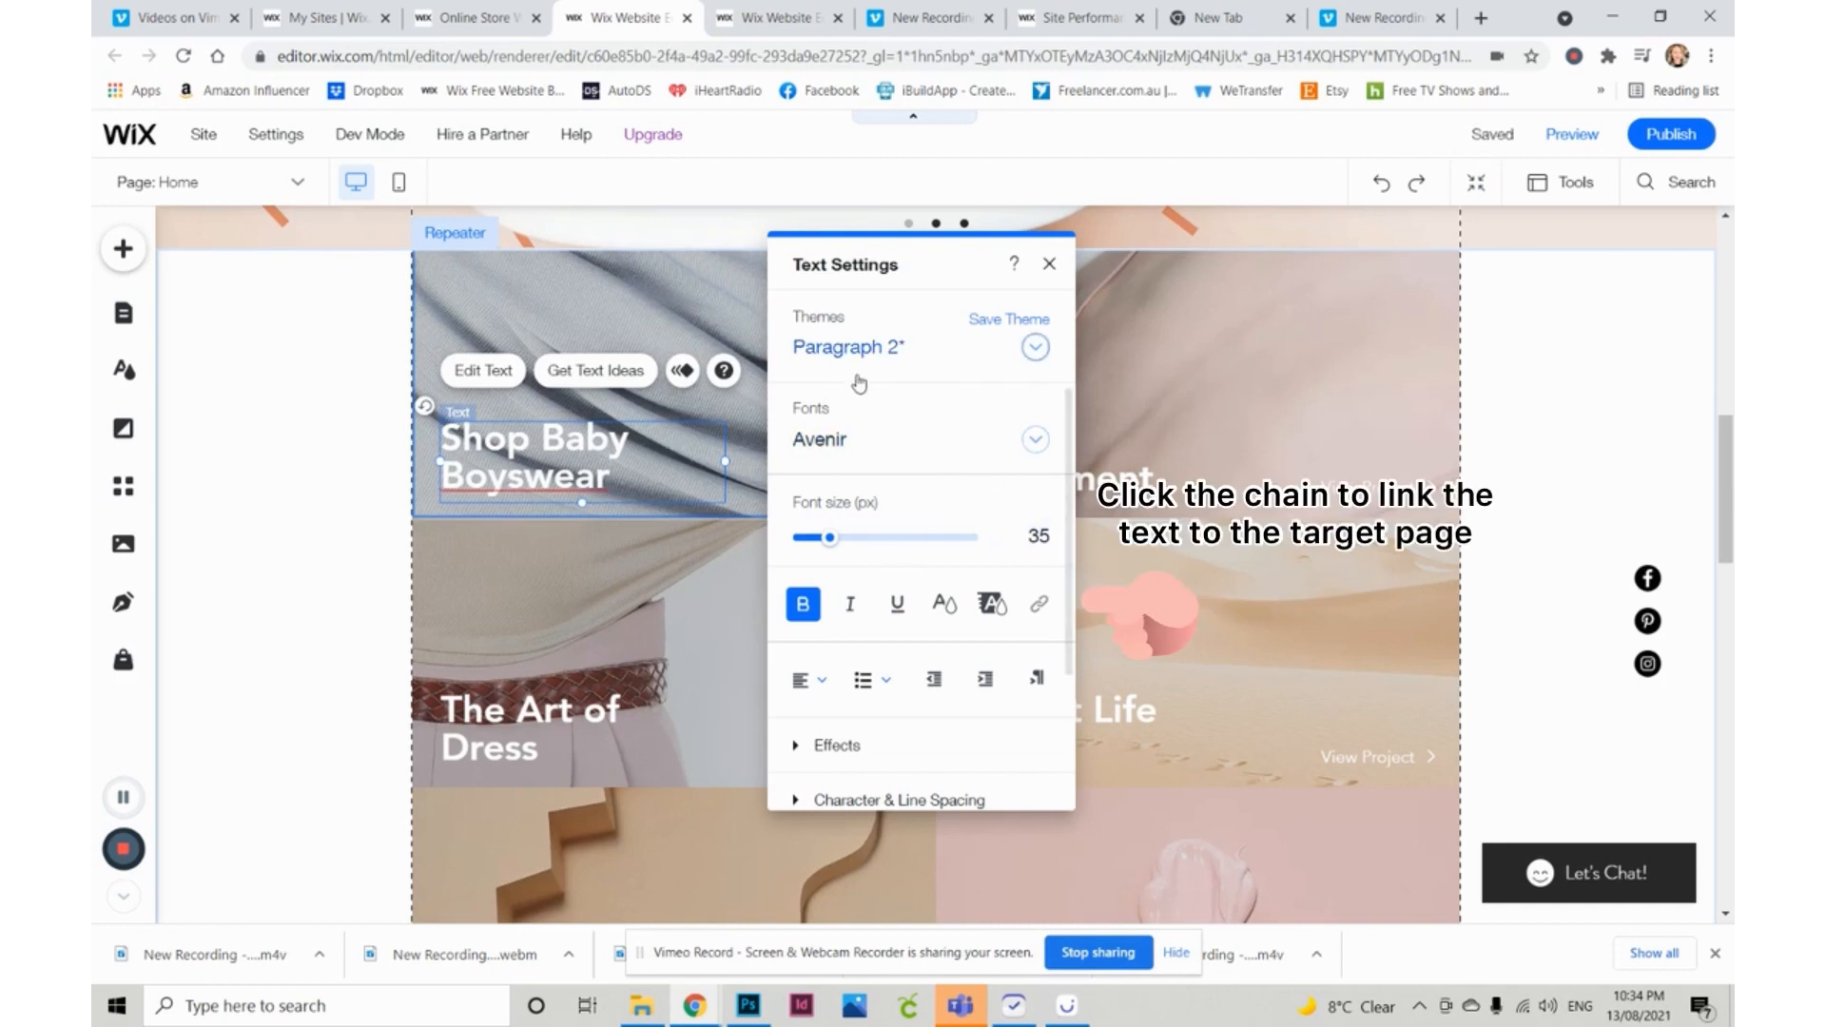
click(1050, 266)
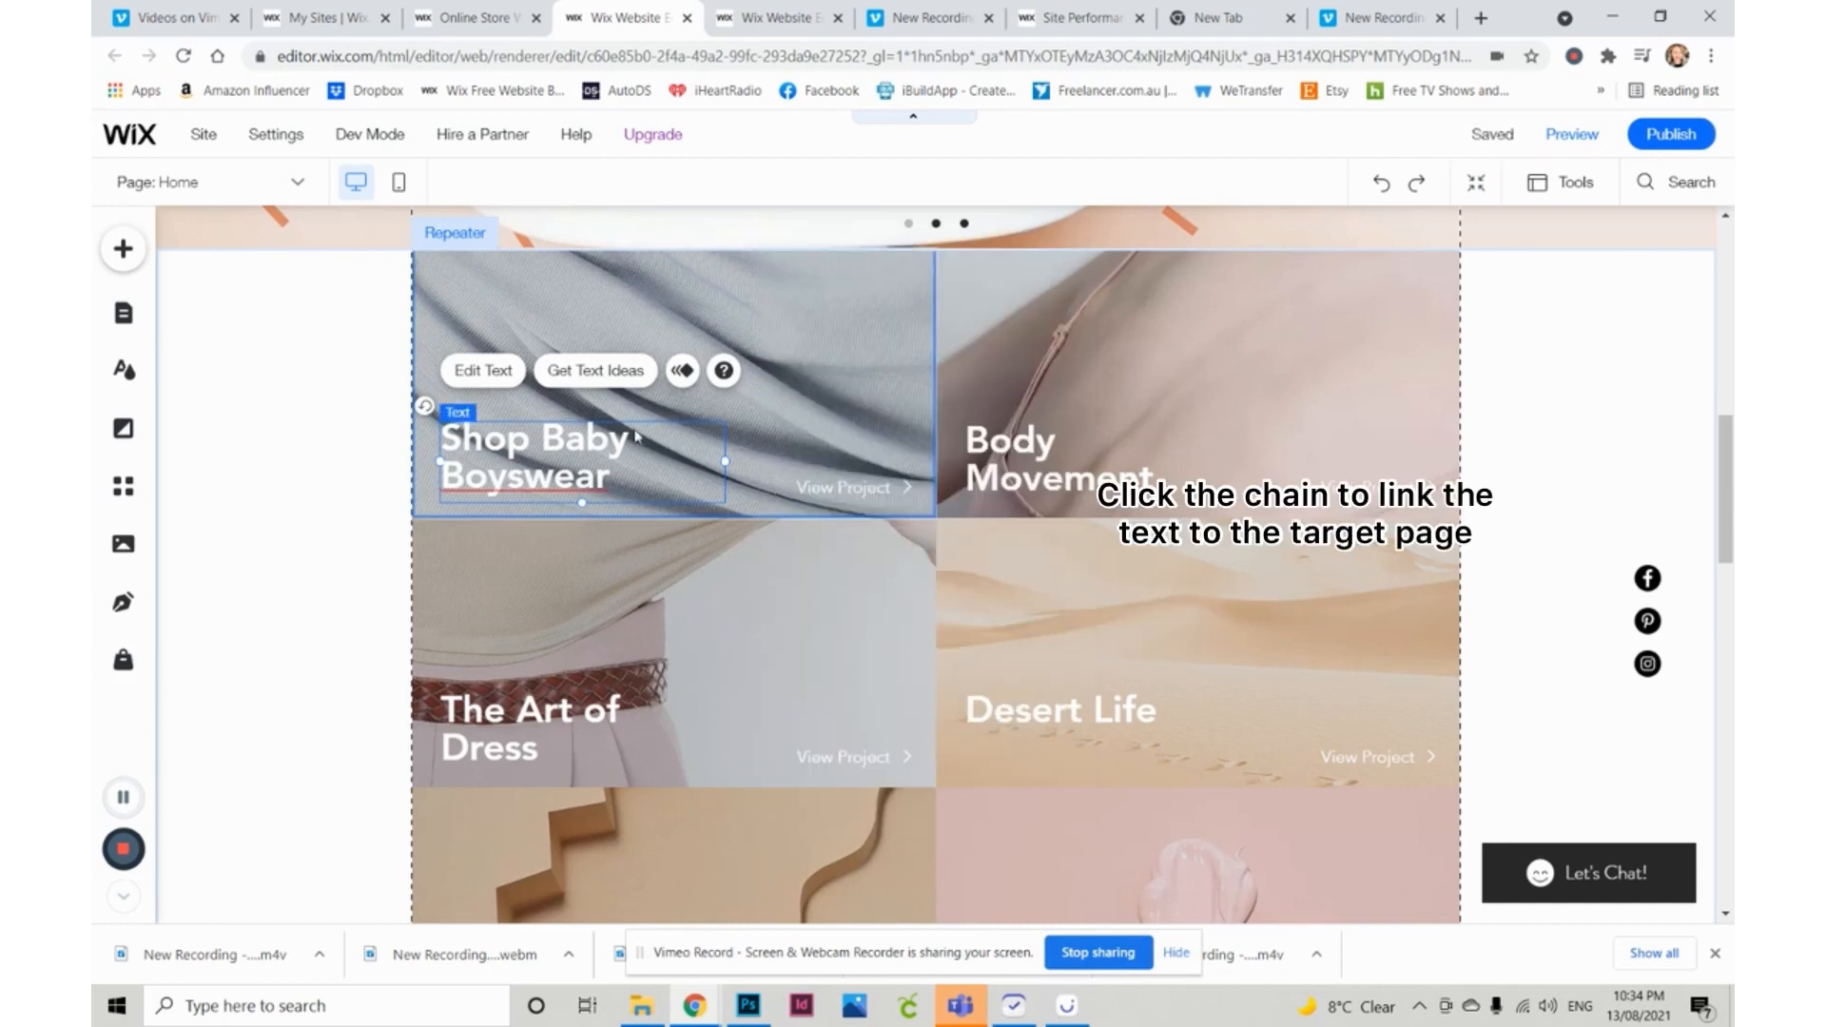
- Look through the Wix background image library for the "Shop Baby Boyswear" tile, keeping the current image
click(556, 393)
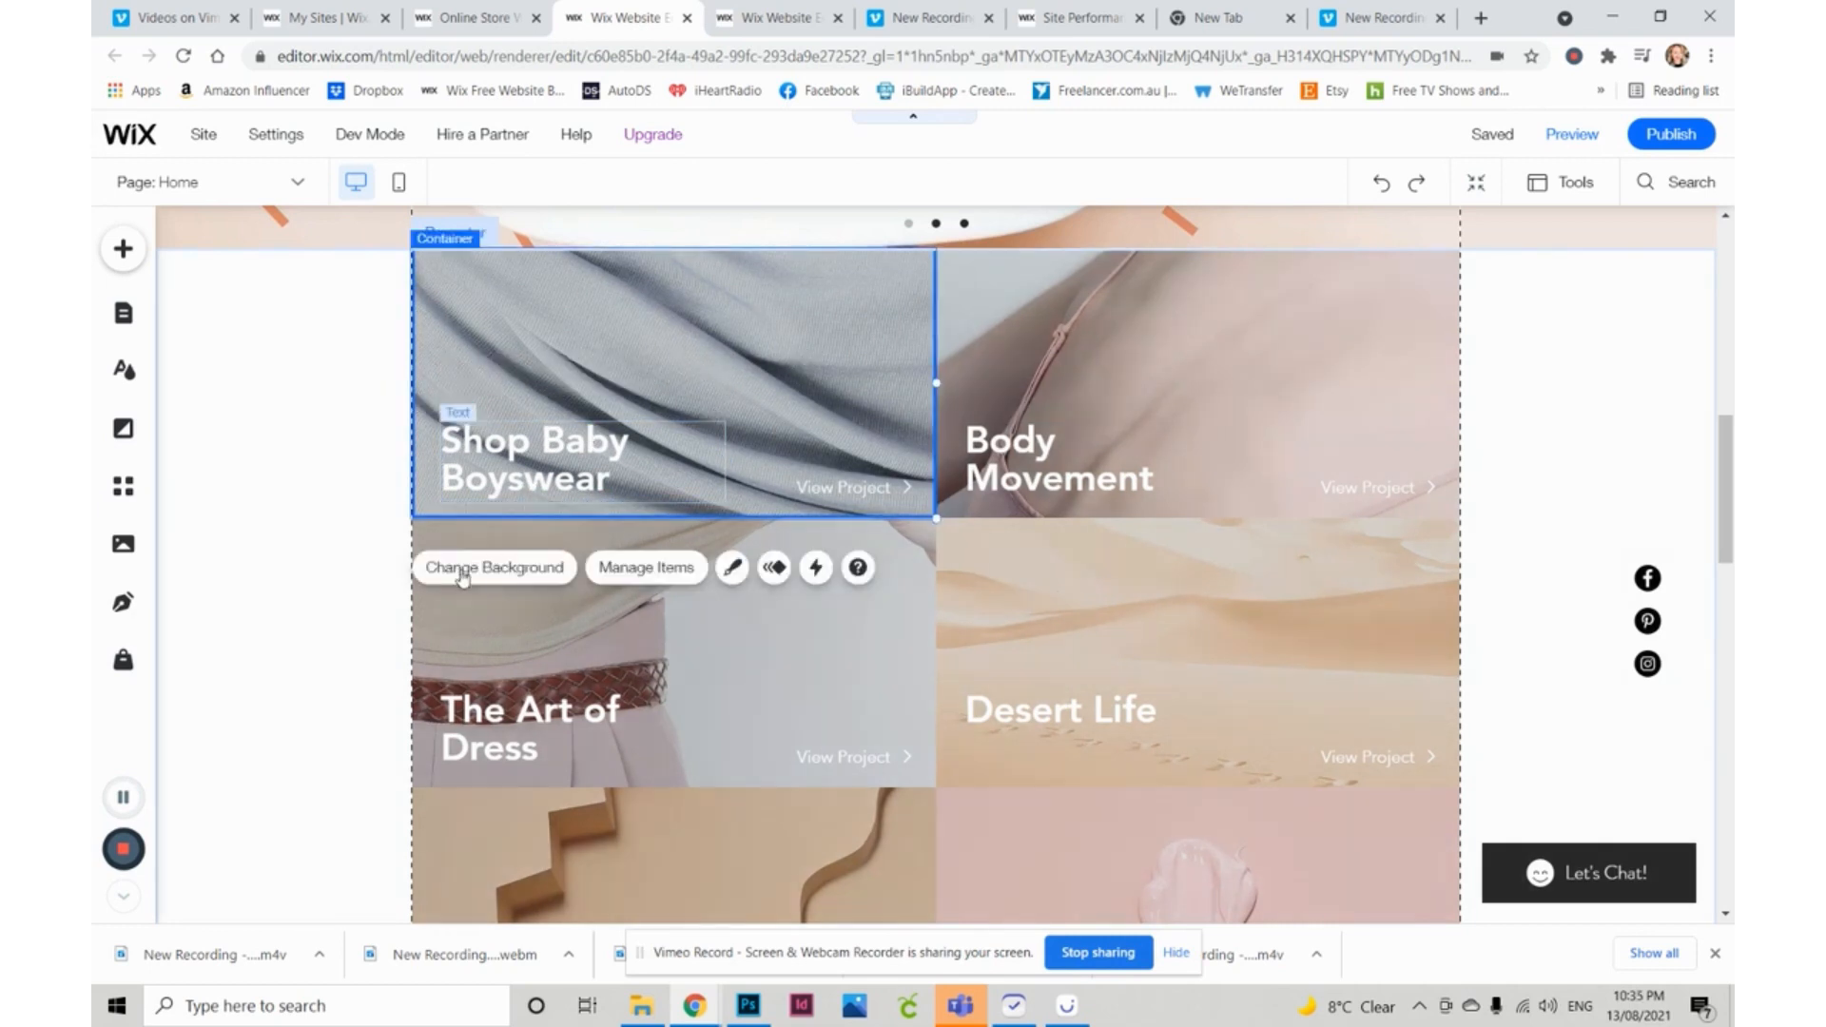
click(505, 575)
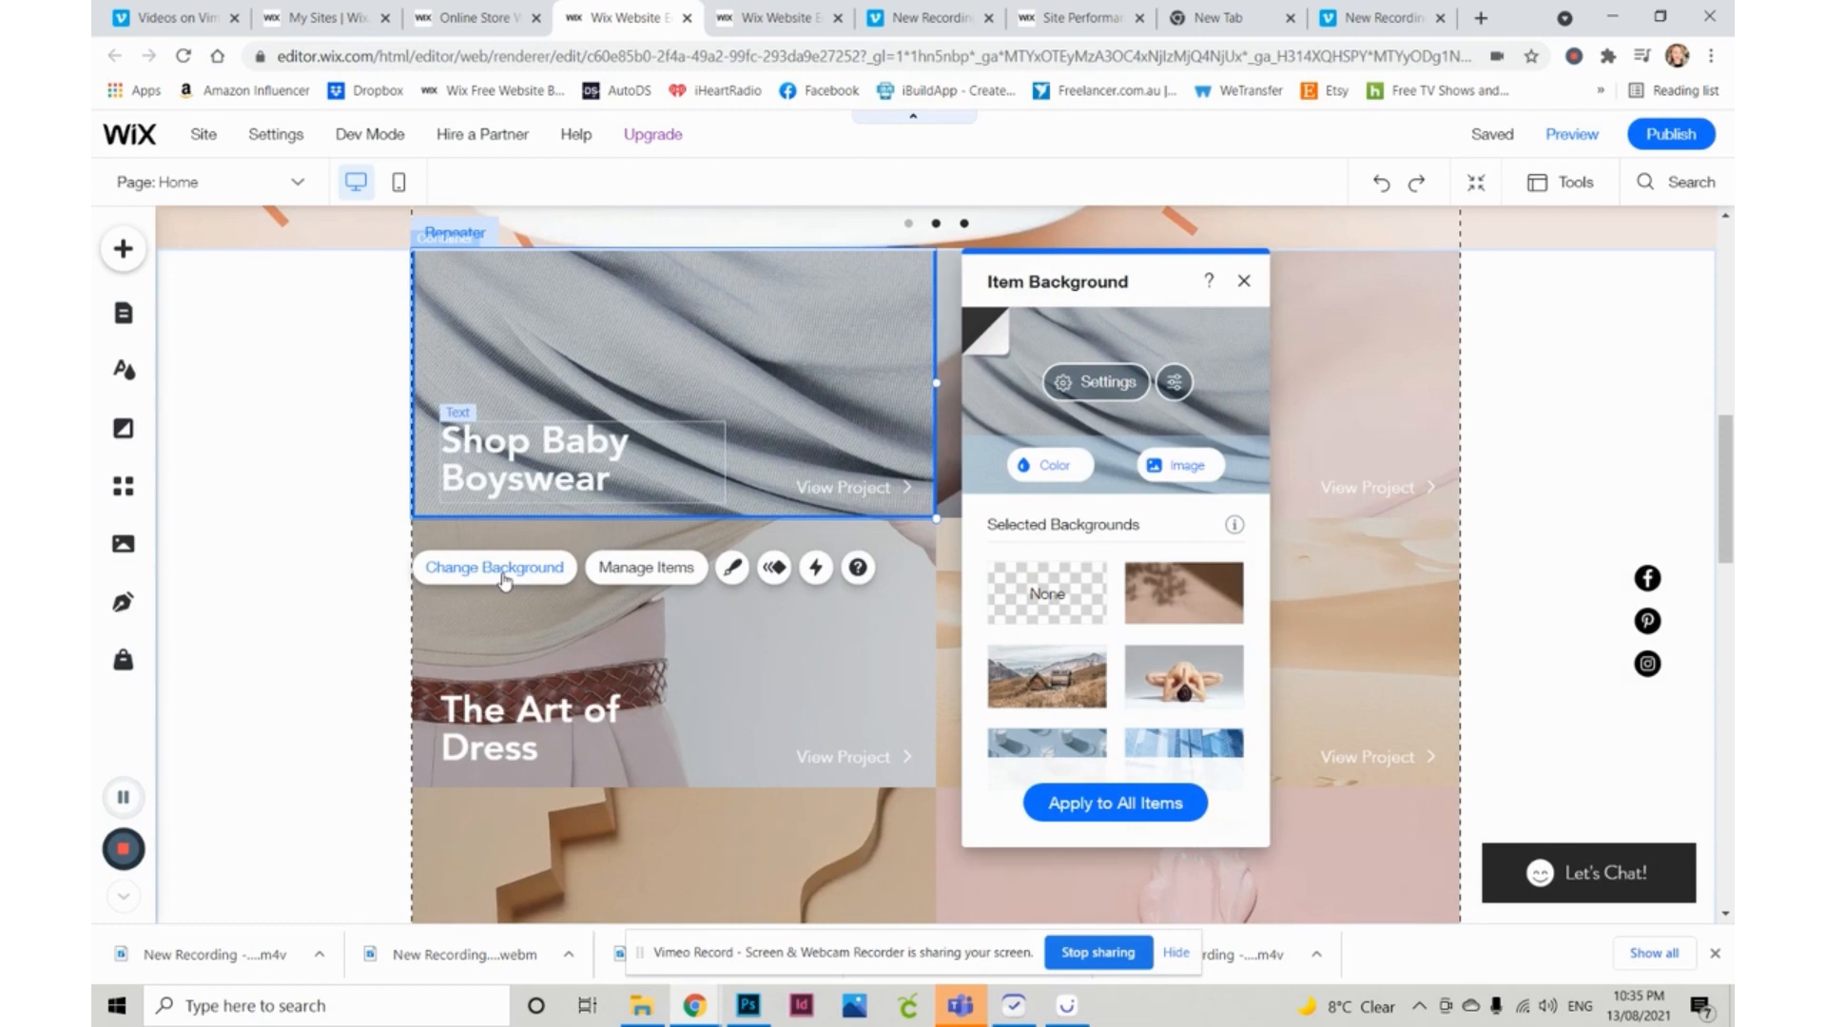
click(1201, 469)
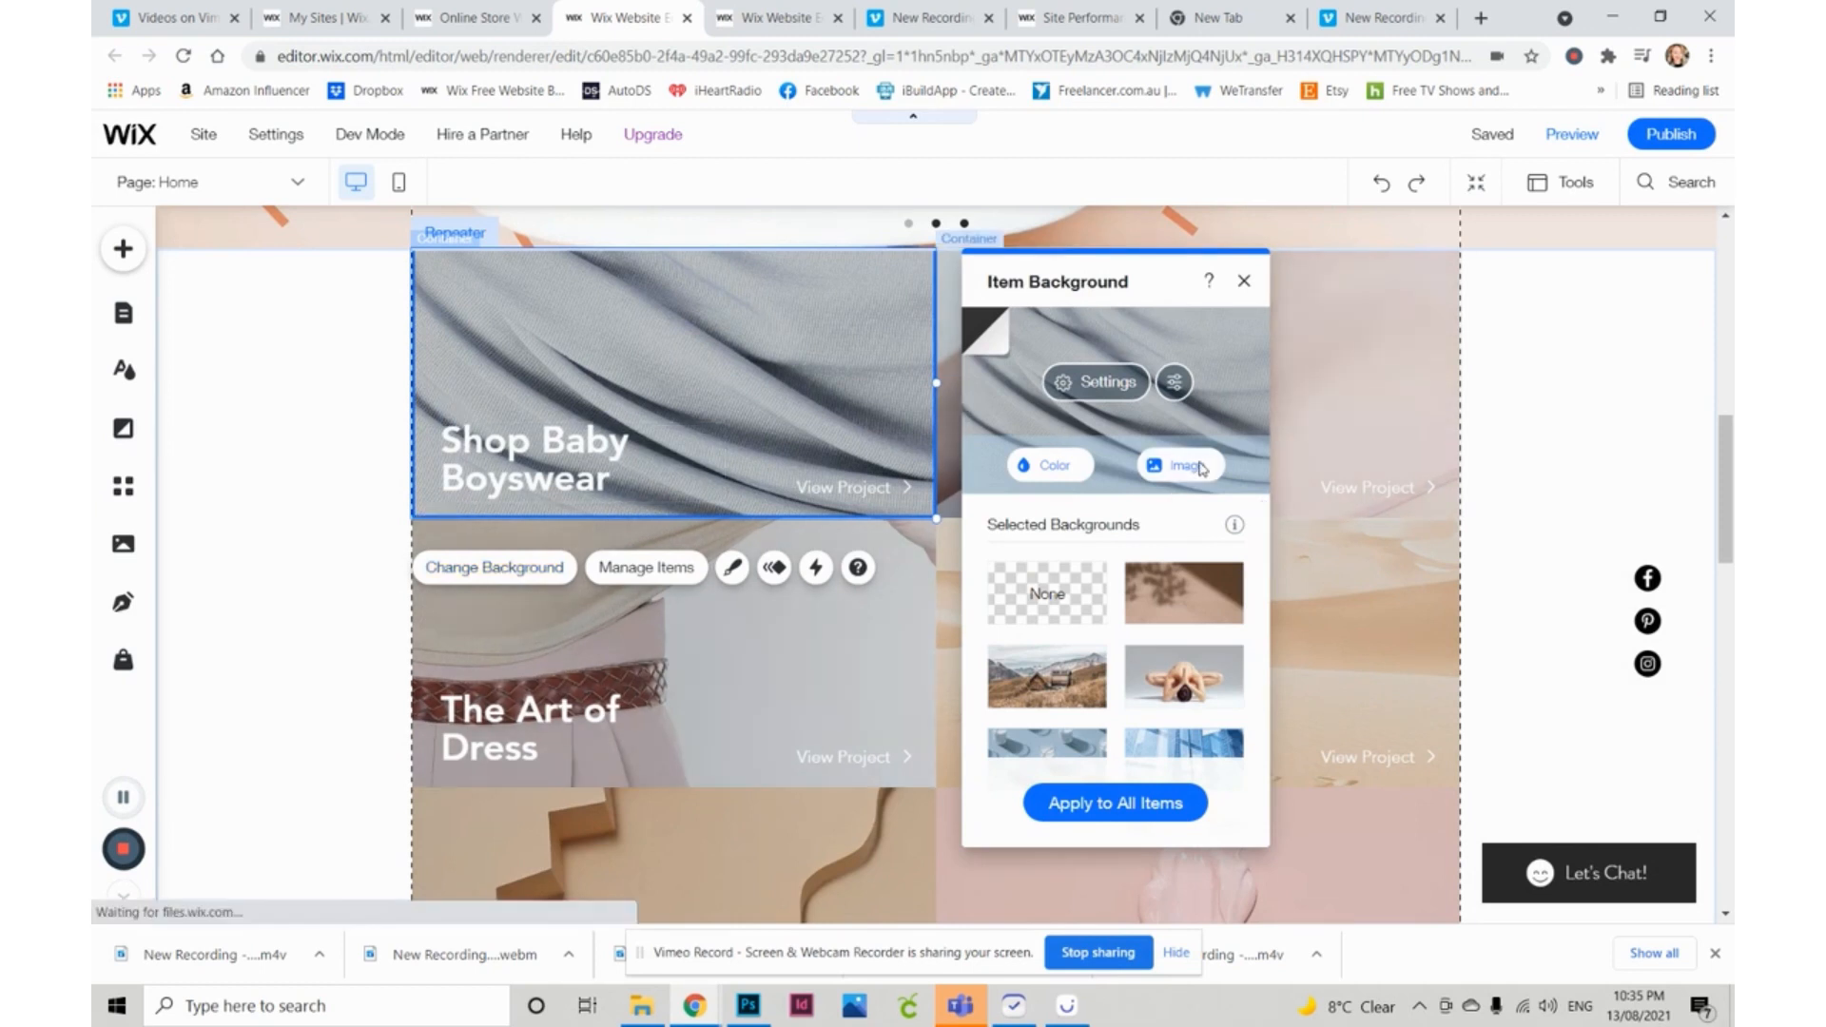
click(1202, 469)
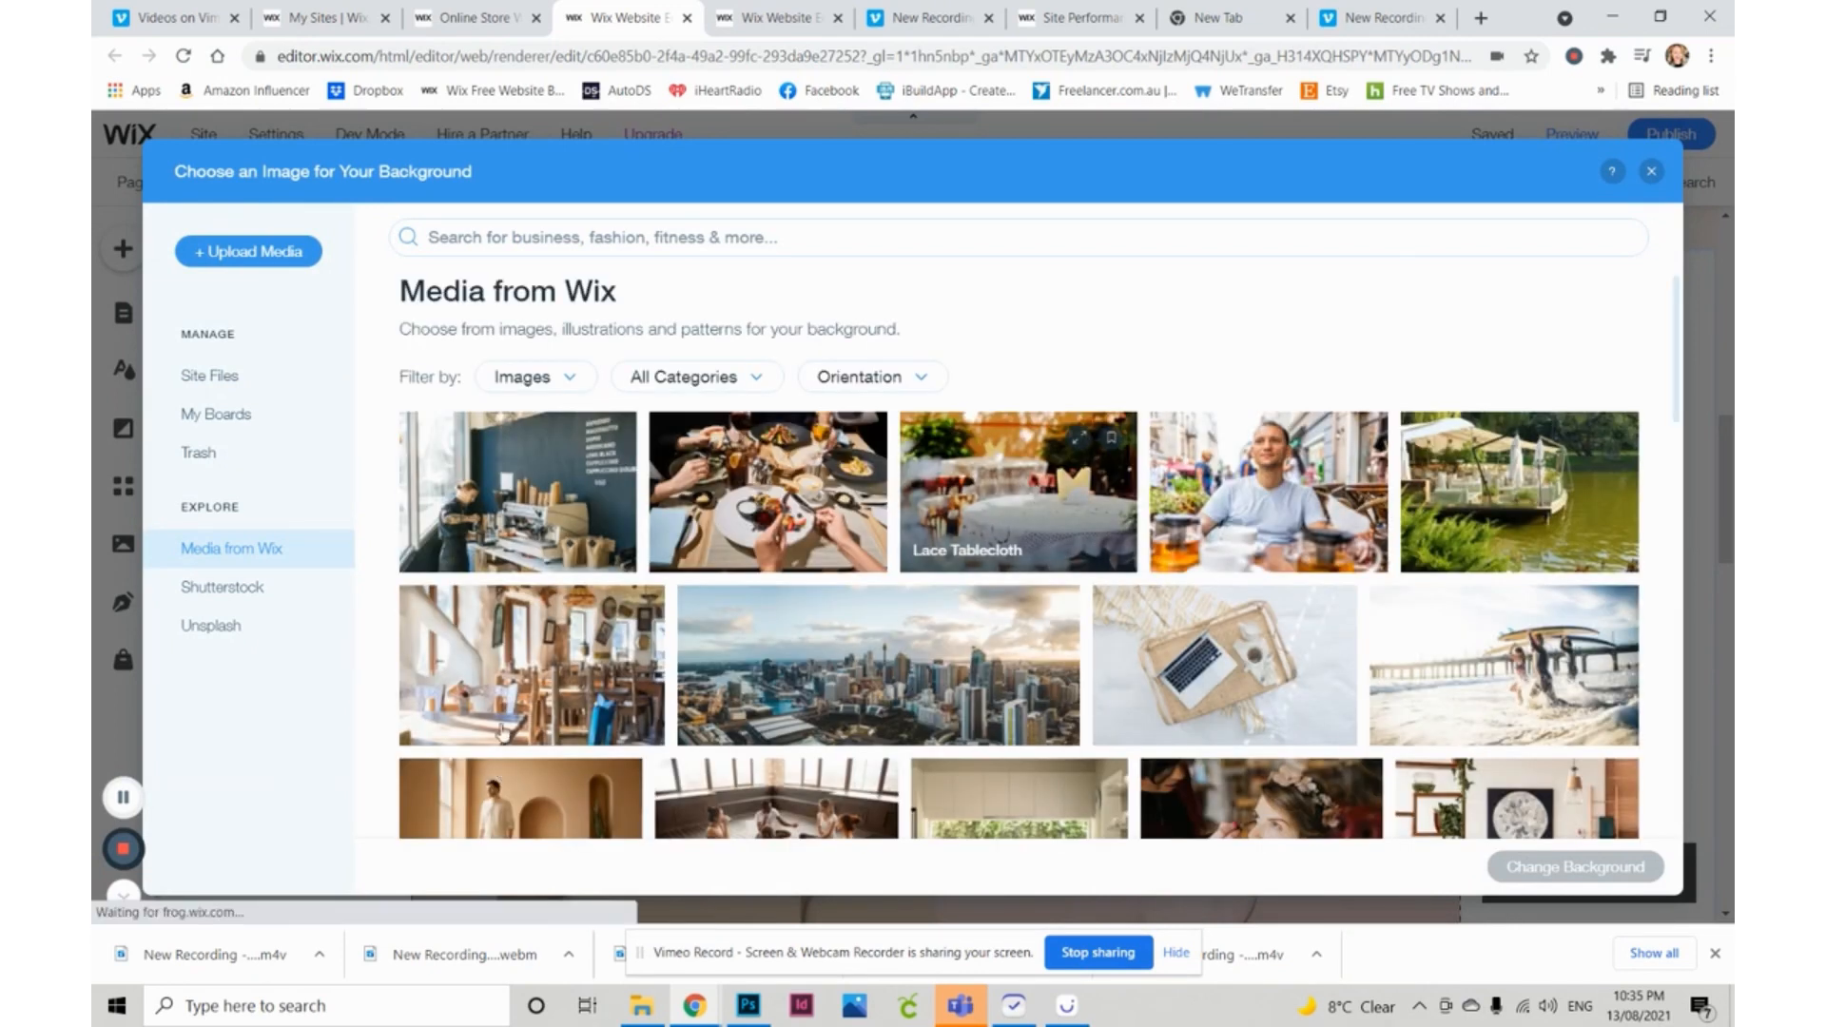
click(1653, 173)
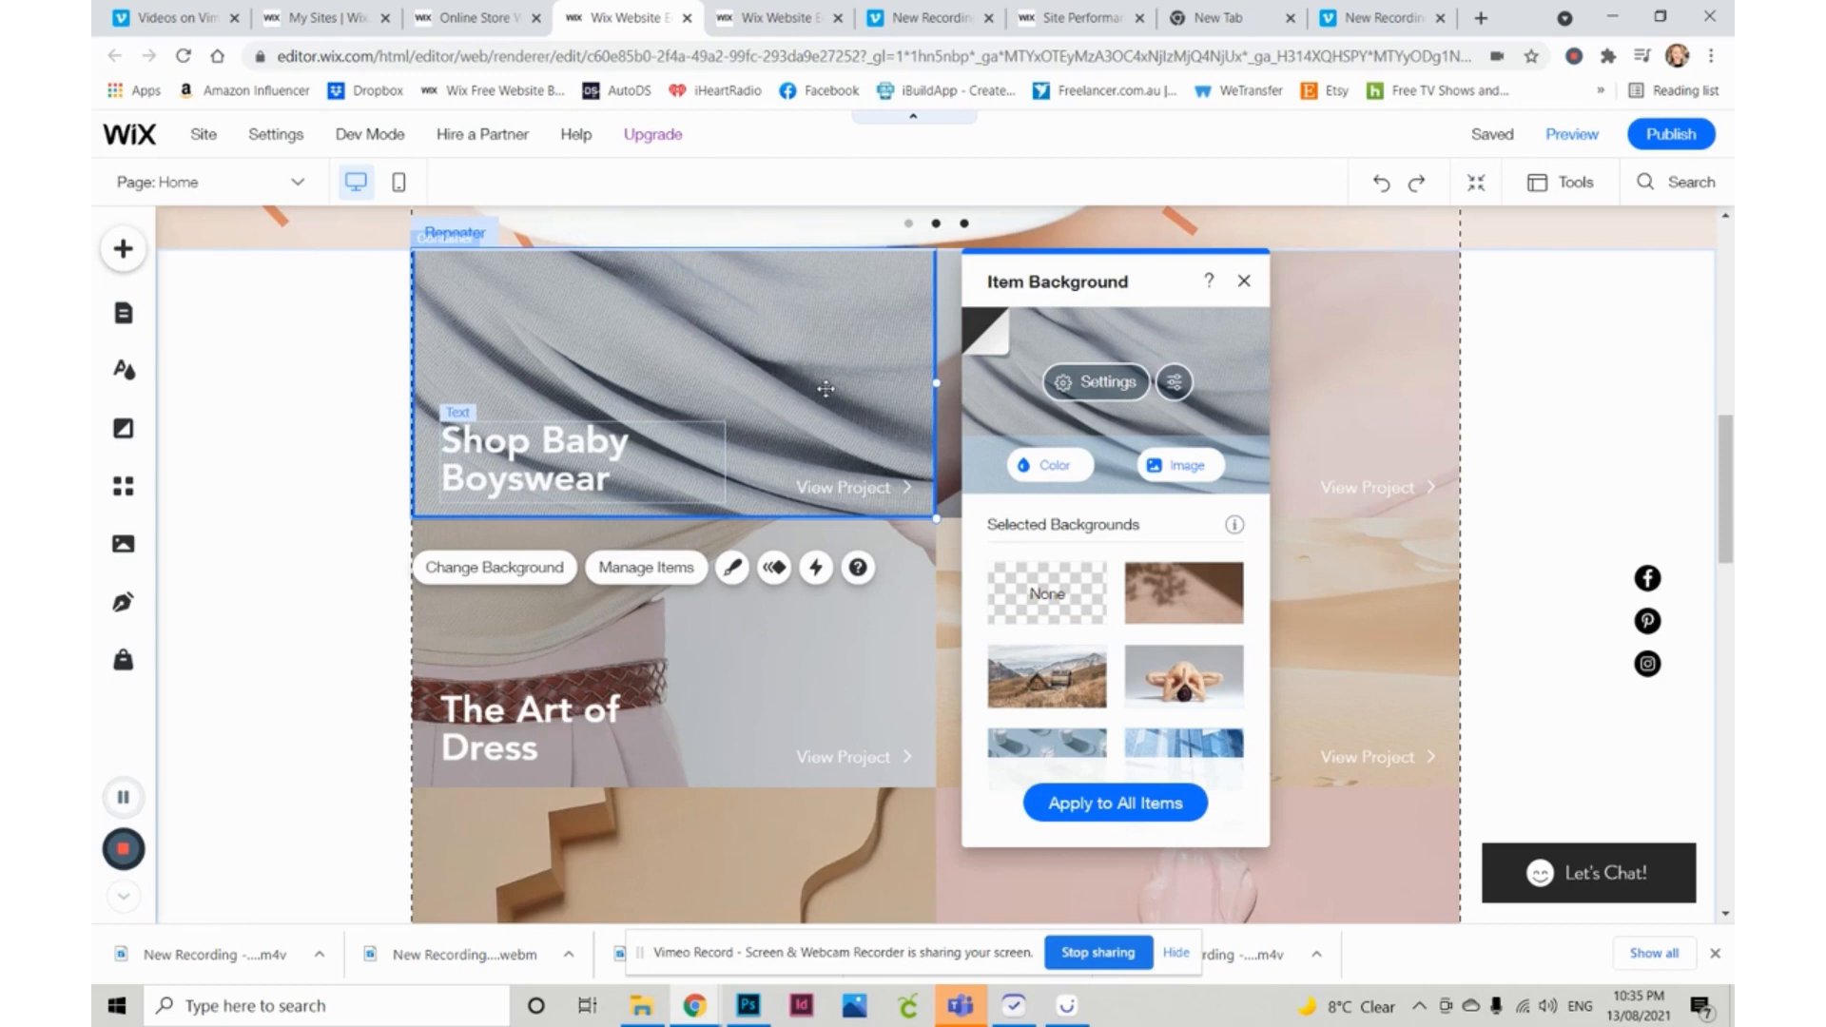
- Examine the first tile's background image settings, including opacity, the Scale to Fill options, positioning and the alt text field
click(1091, 383)
scroll(1066, 628, down, 2)
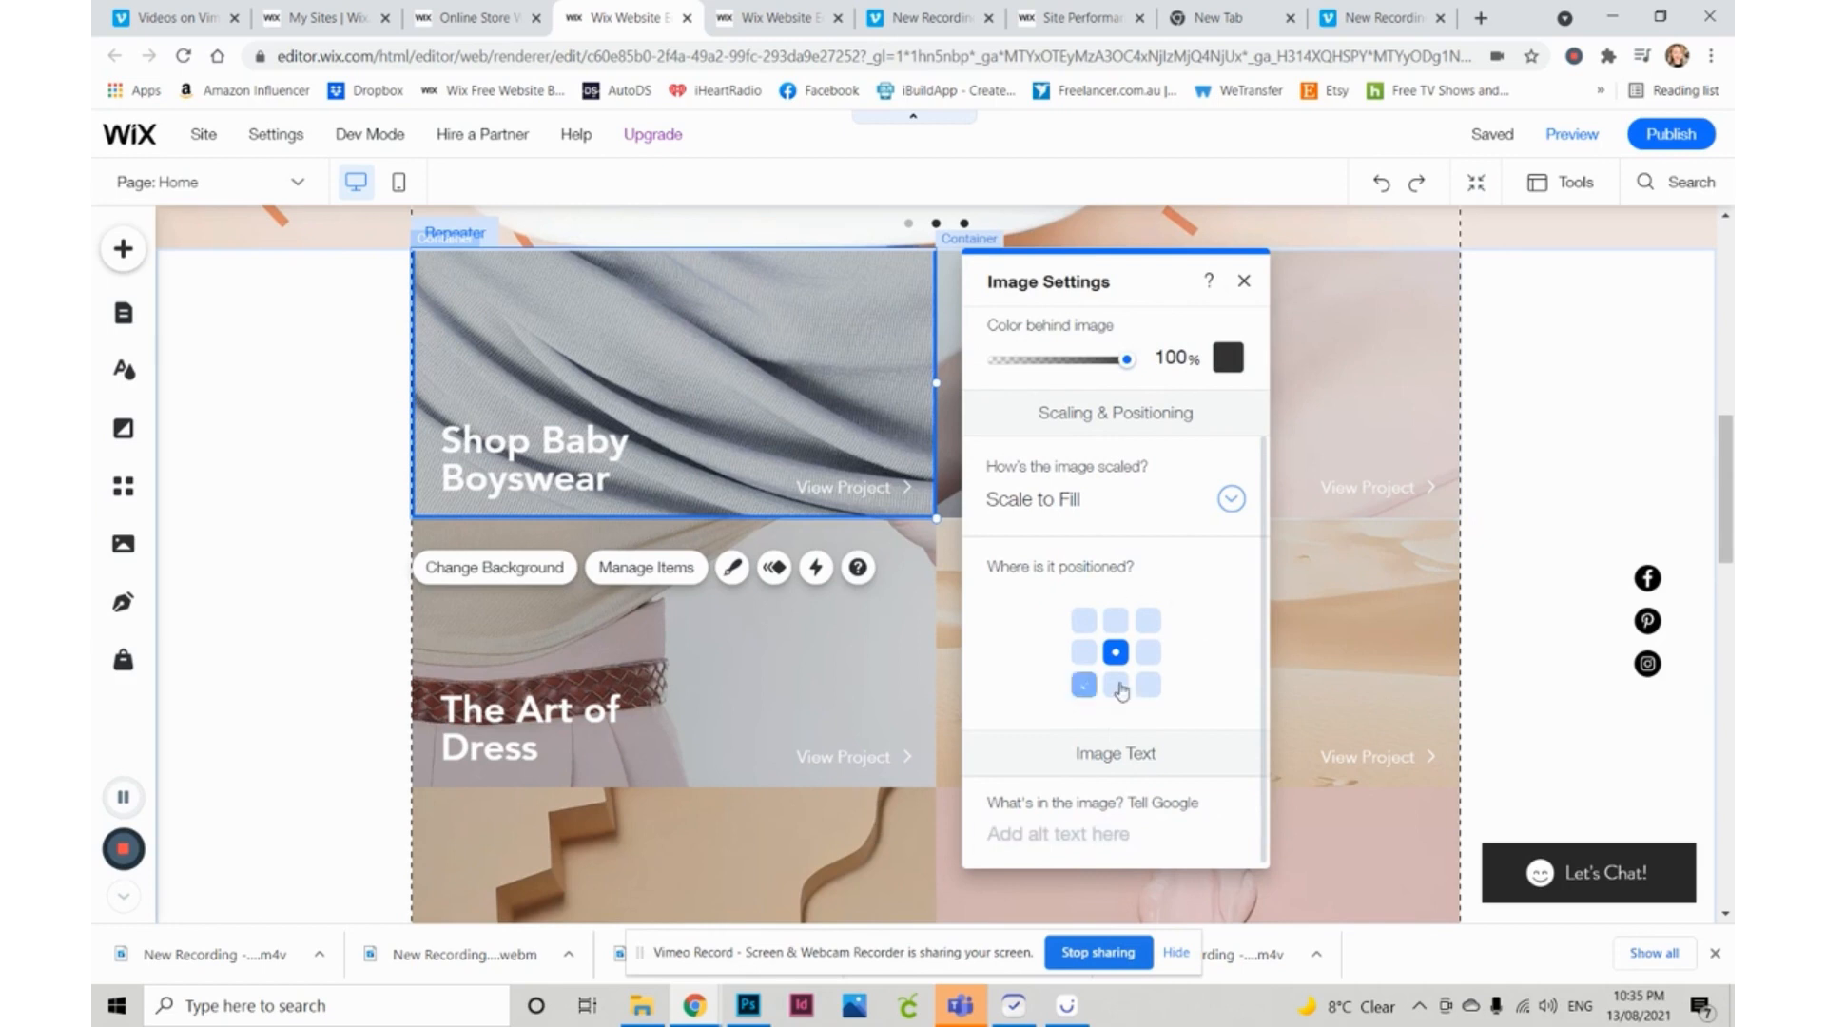
scroll(1155, 629, up, 2)
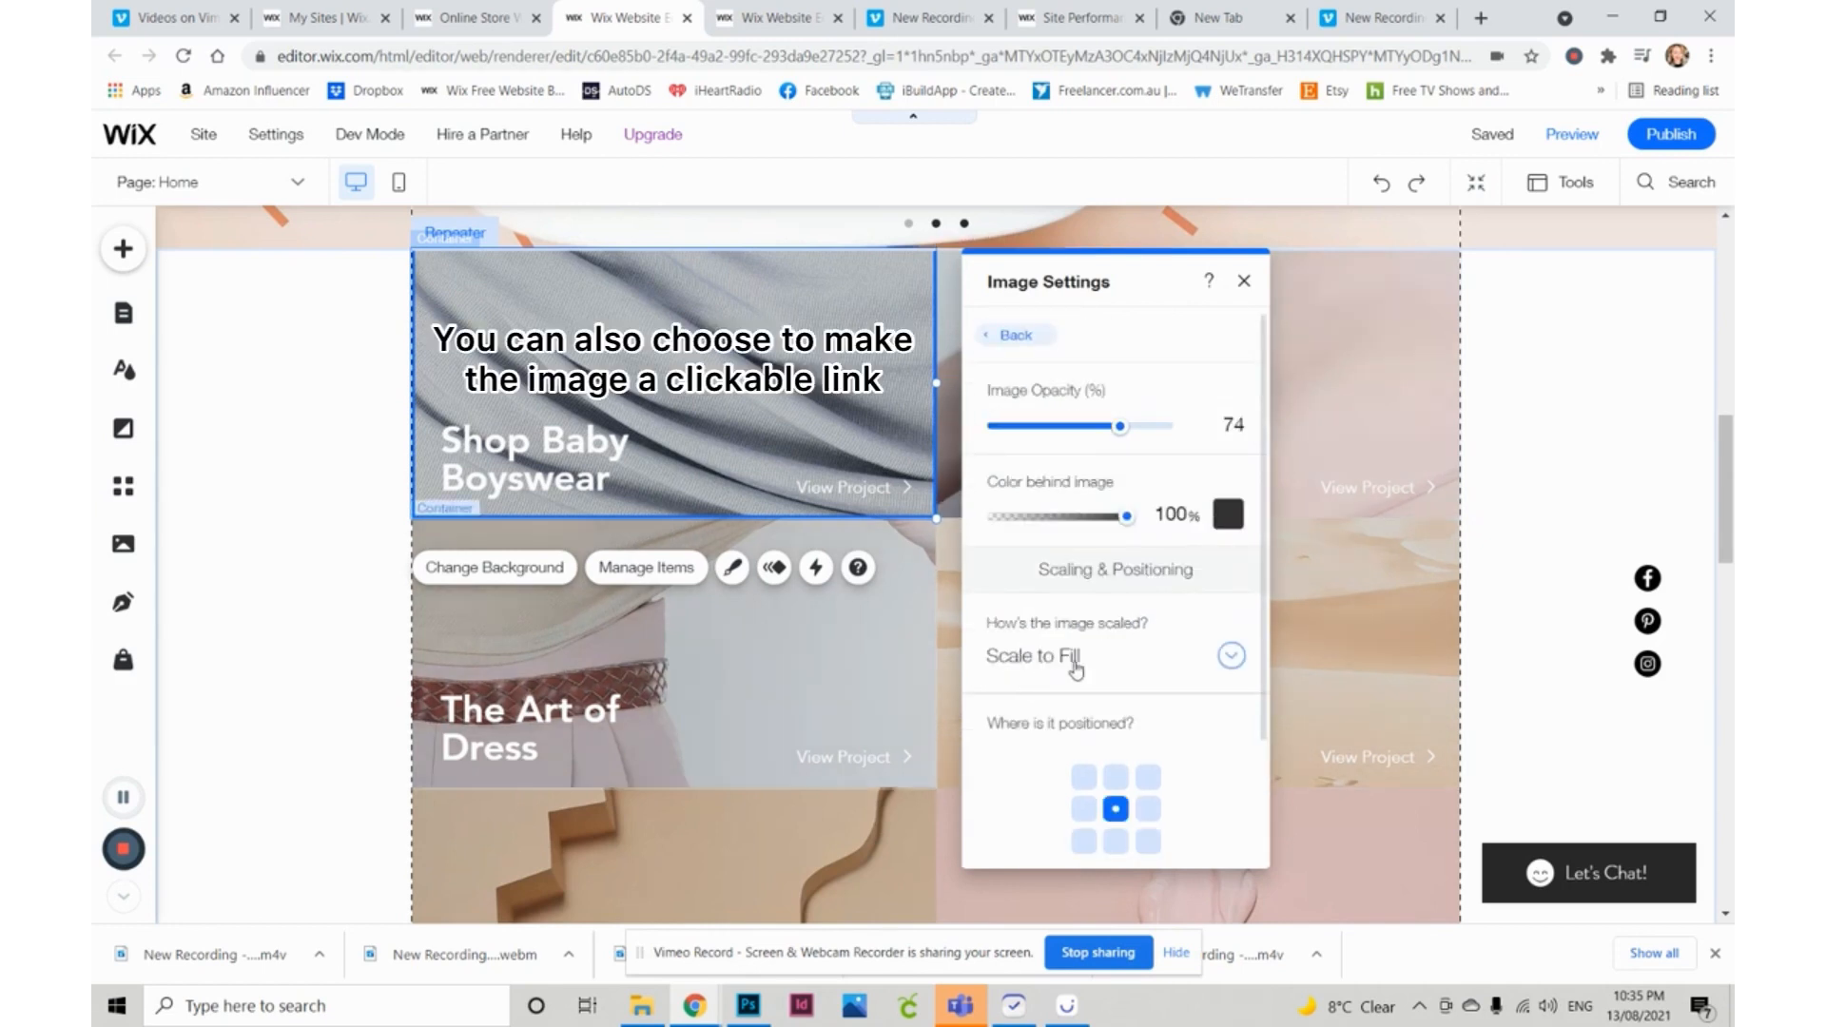
click(1231, 656)
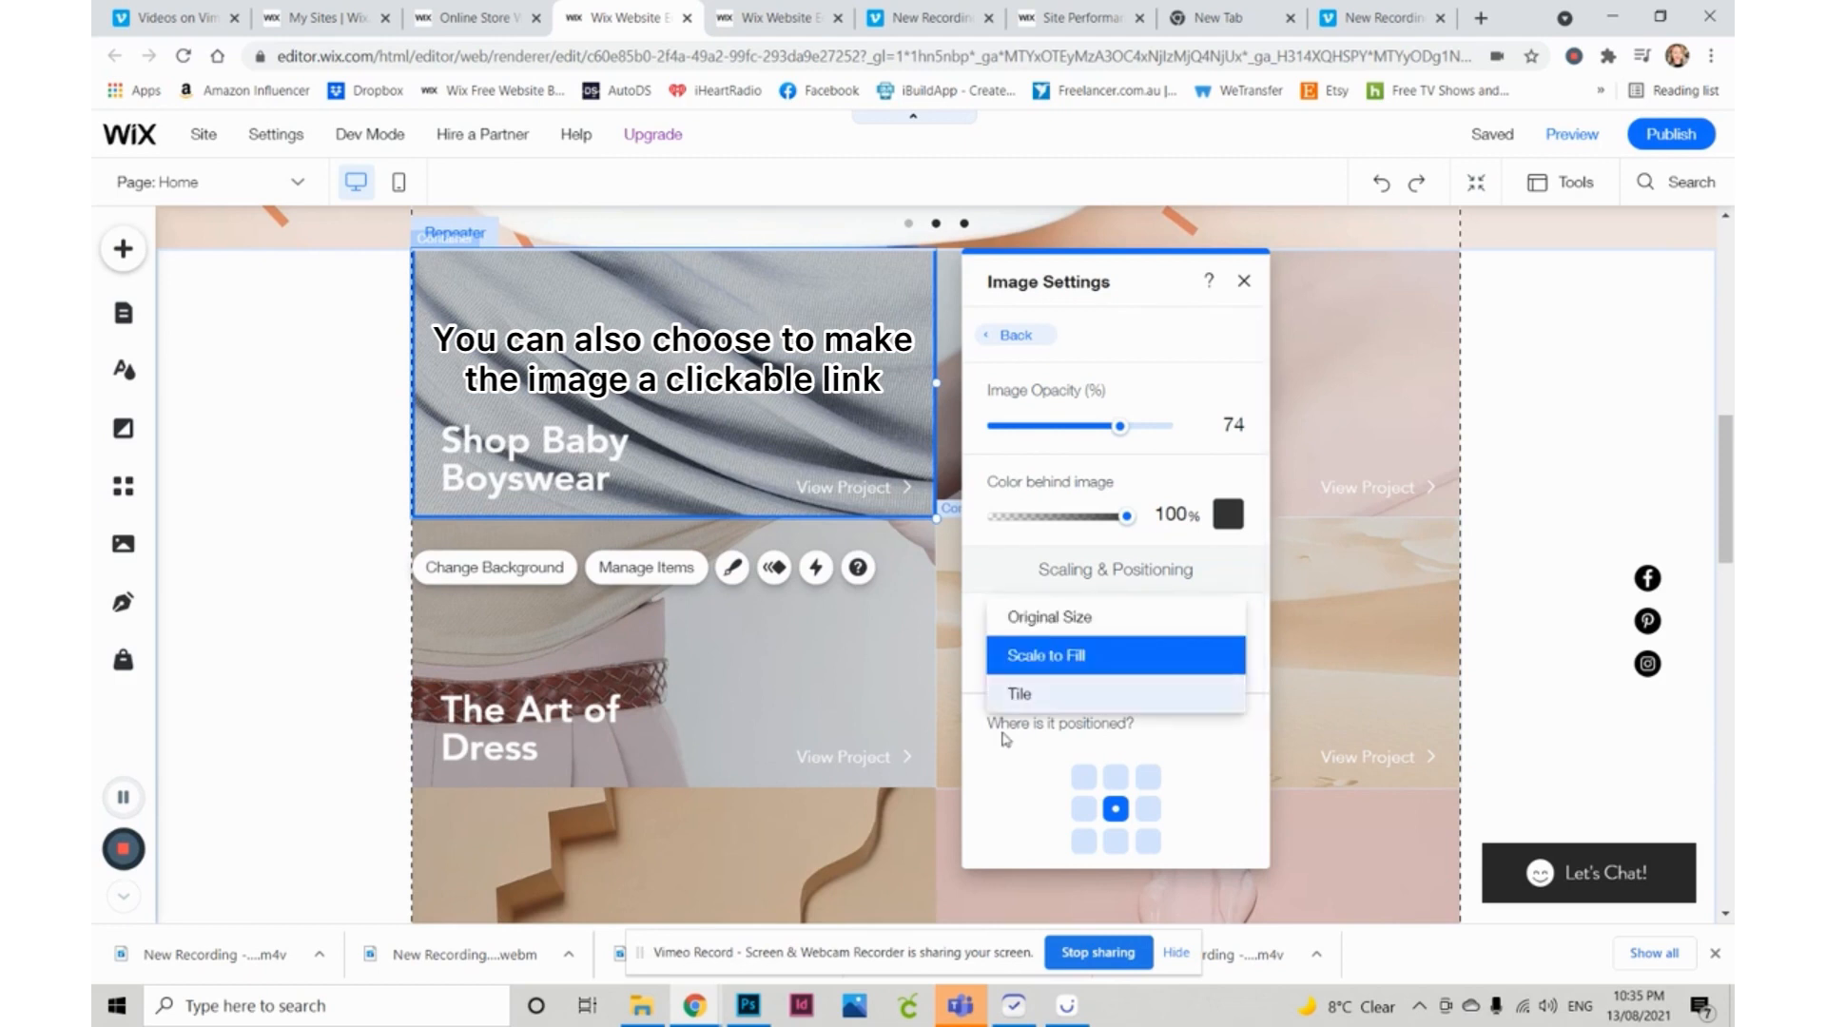
click(1060, 652)
click(1244, 281)
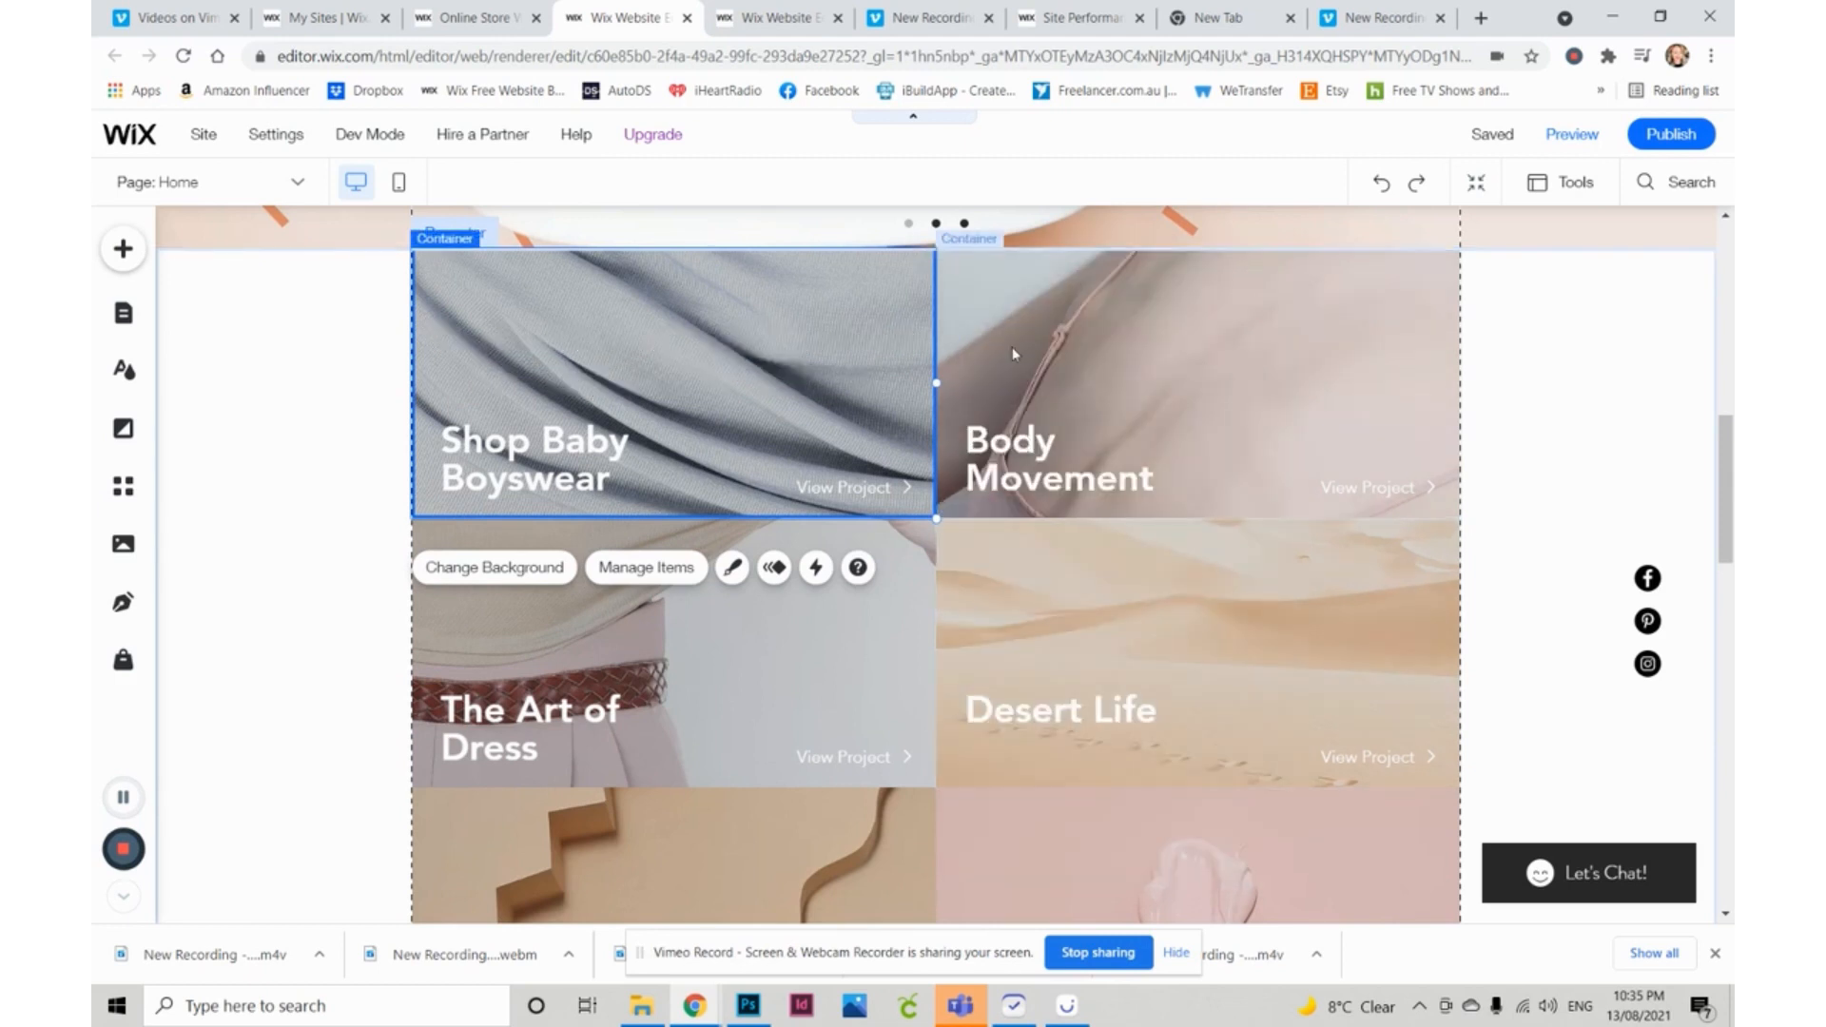
- Link the "View Project" button on the "Shop Baby Boyswear" tile to the Home page, opening in the current window
click(867, 492)
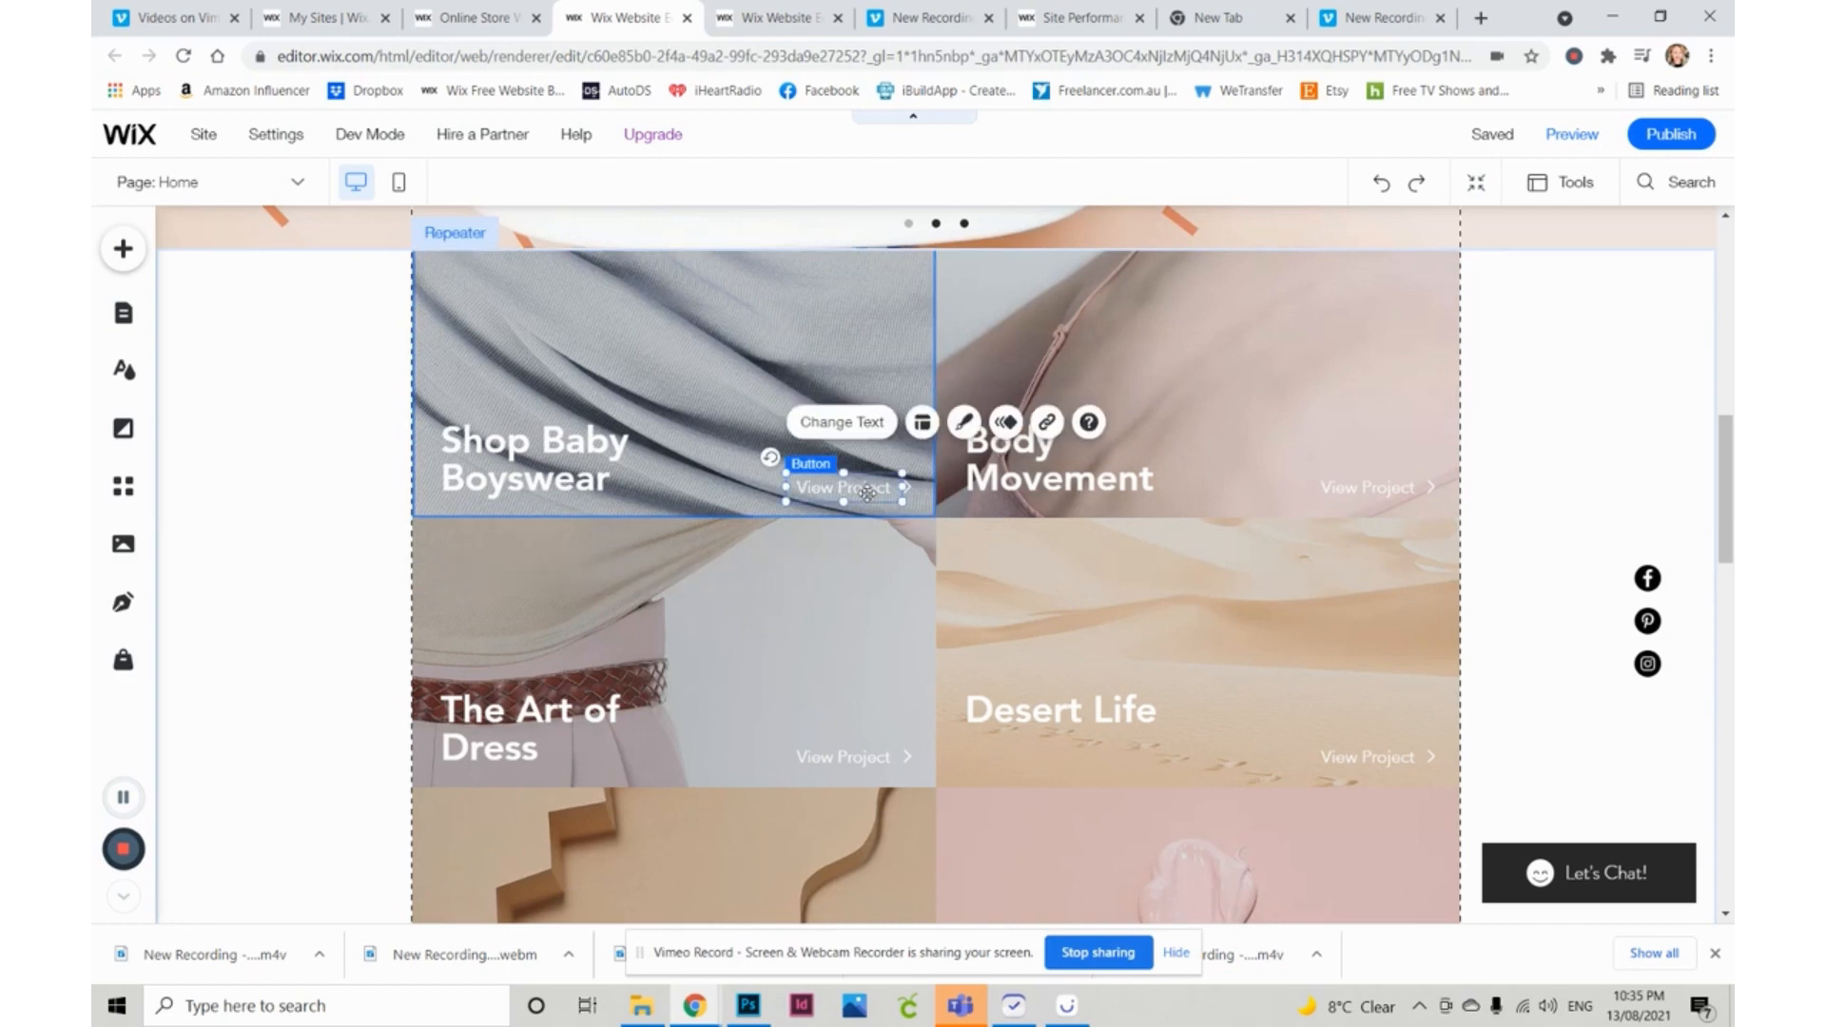
click(1049, 424)
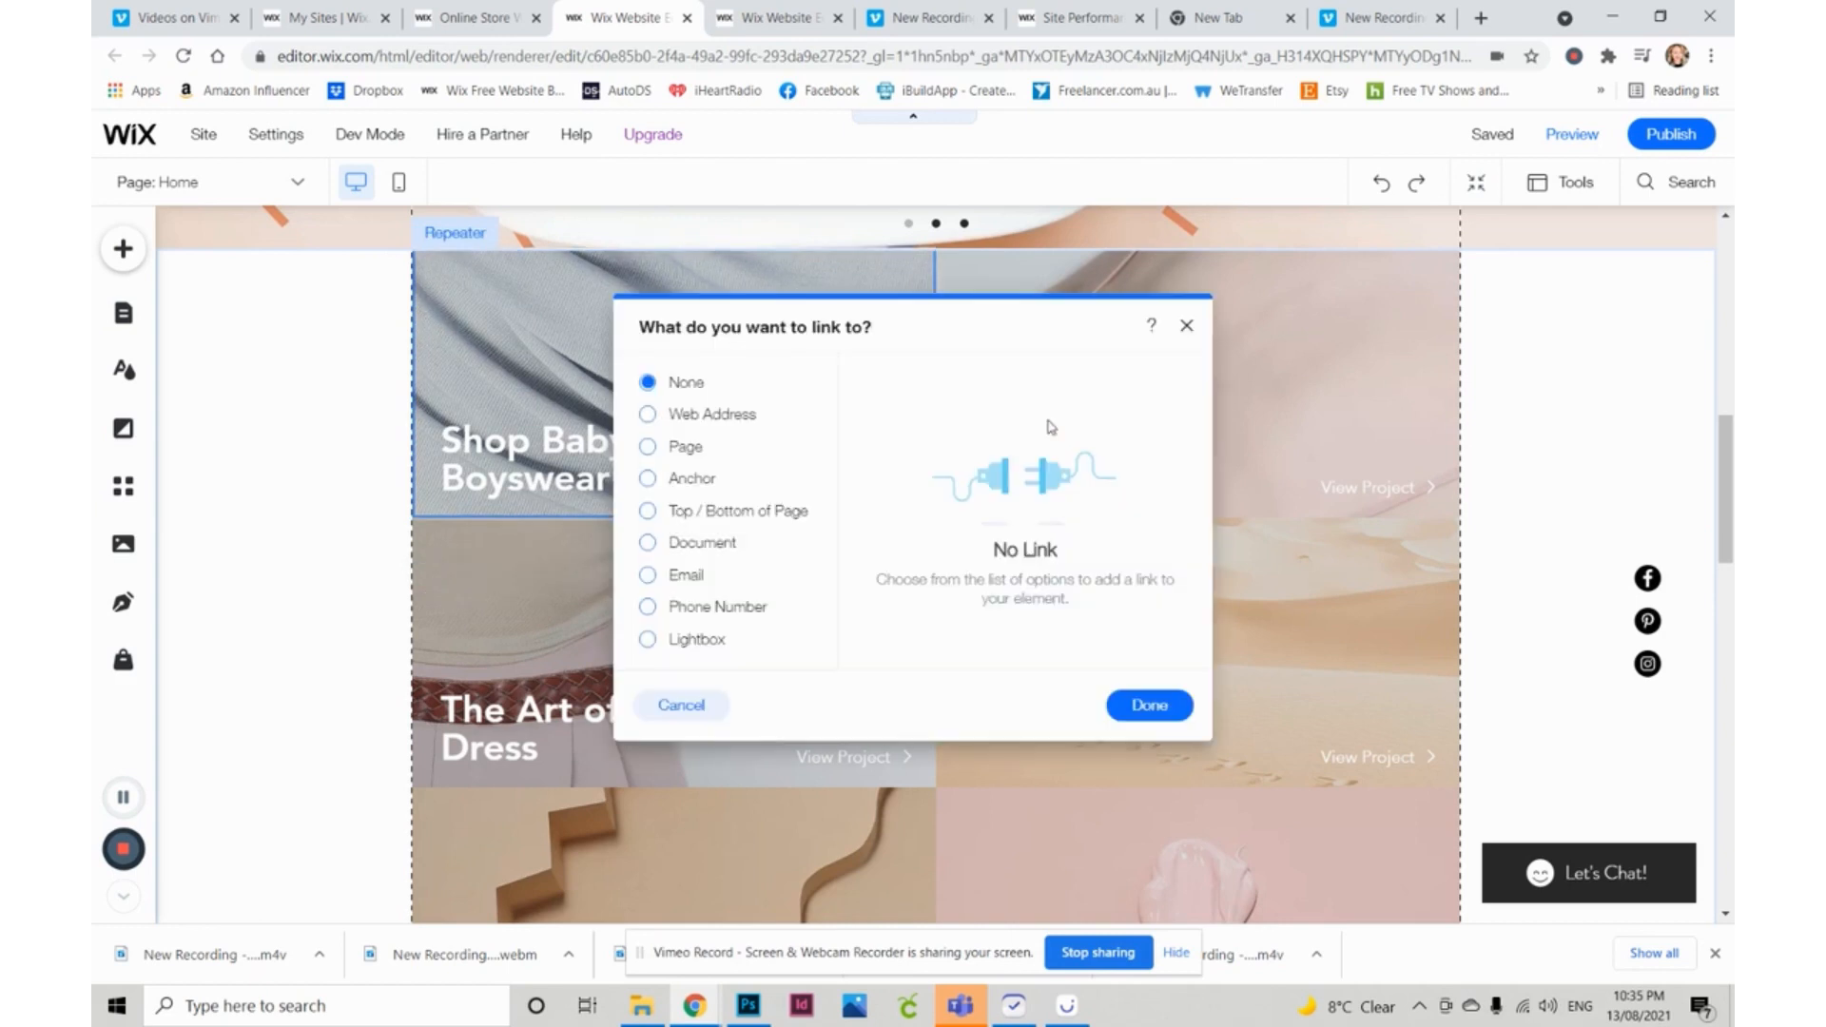
click(651, 446)
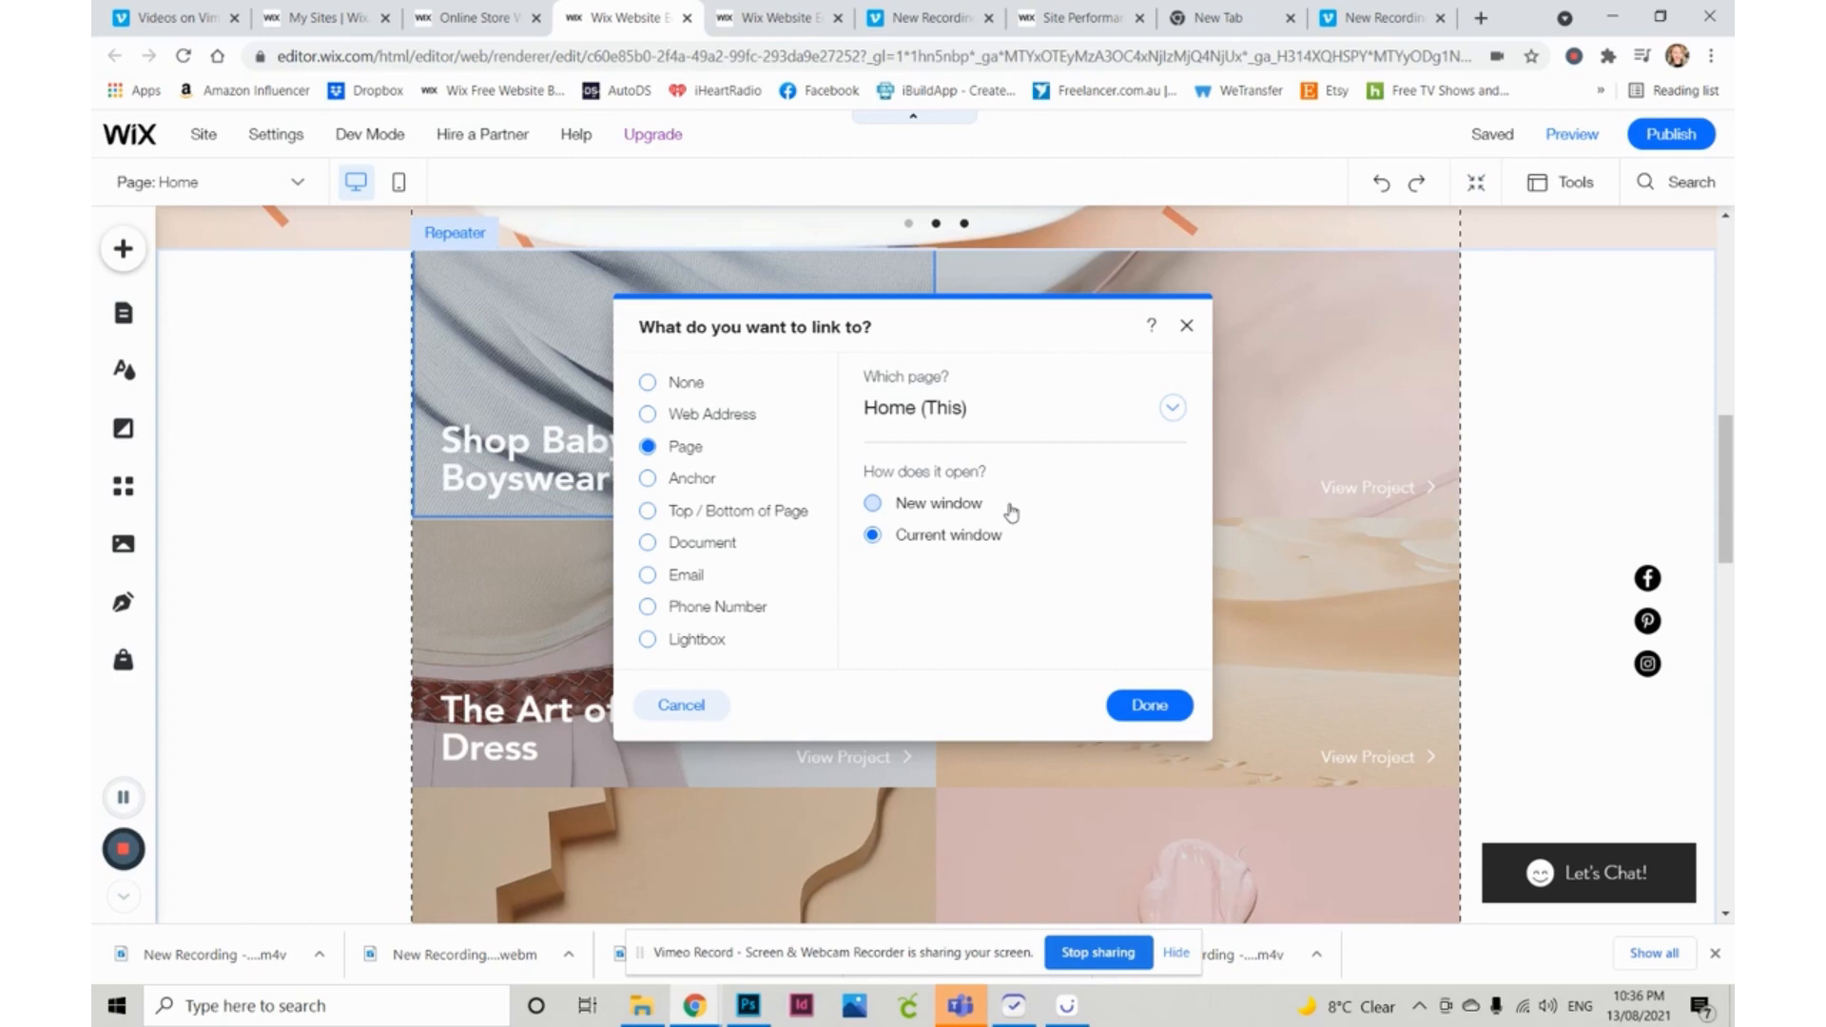
click(1149, 705)
- Examine the elements available to add to the site, including themed text, social bars, full-width and box slideshows, and store product galleries
scroll(1351, 628, down, 3)
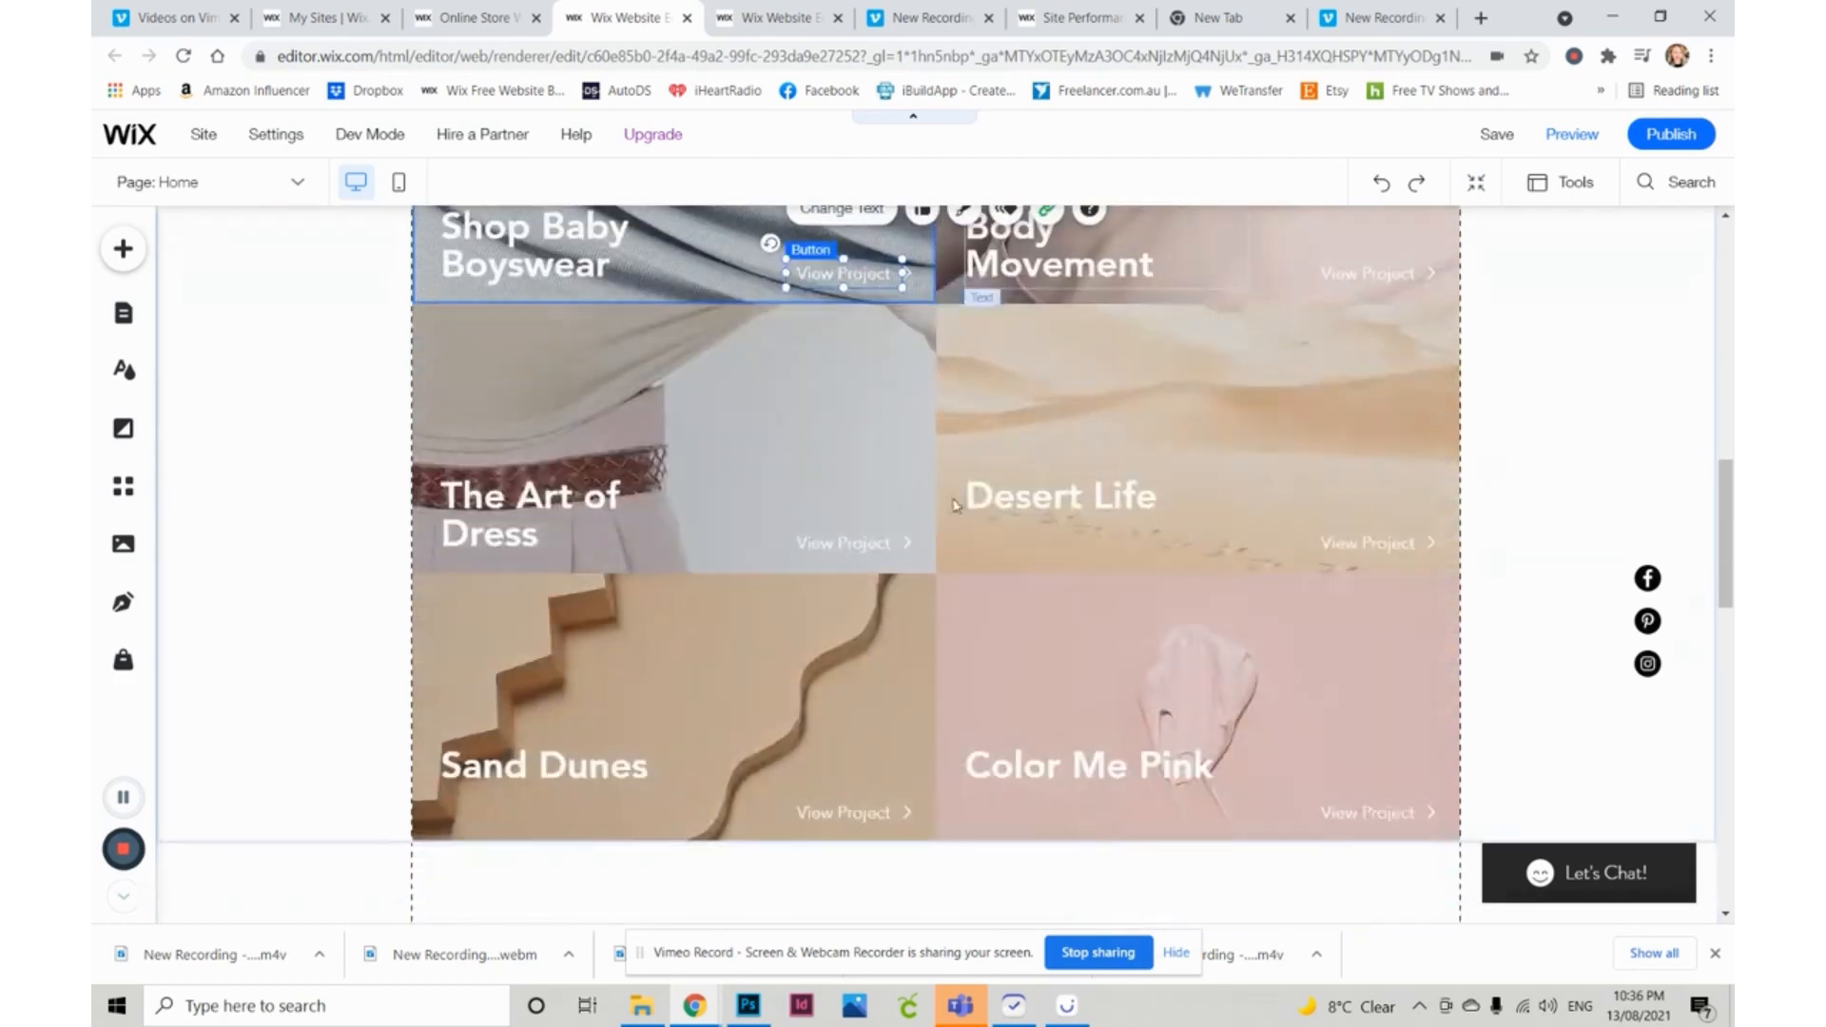
scroll(1357, 628, up, 5)
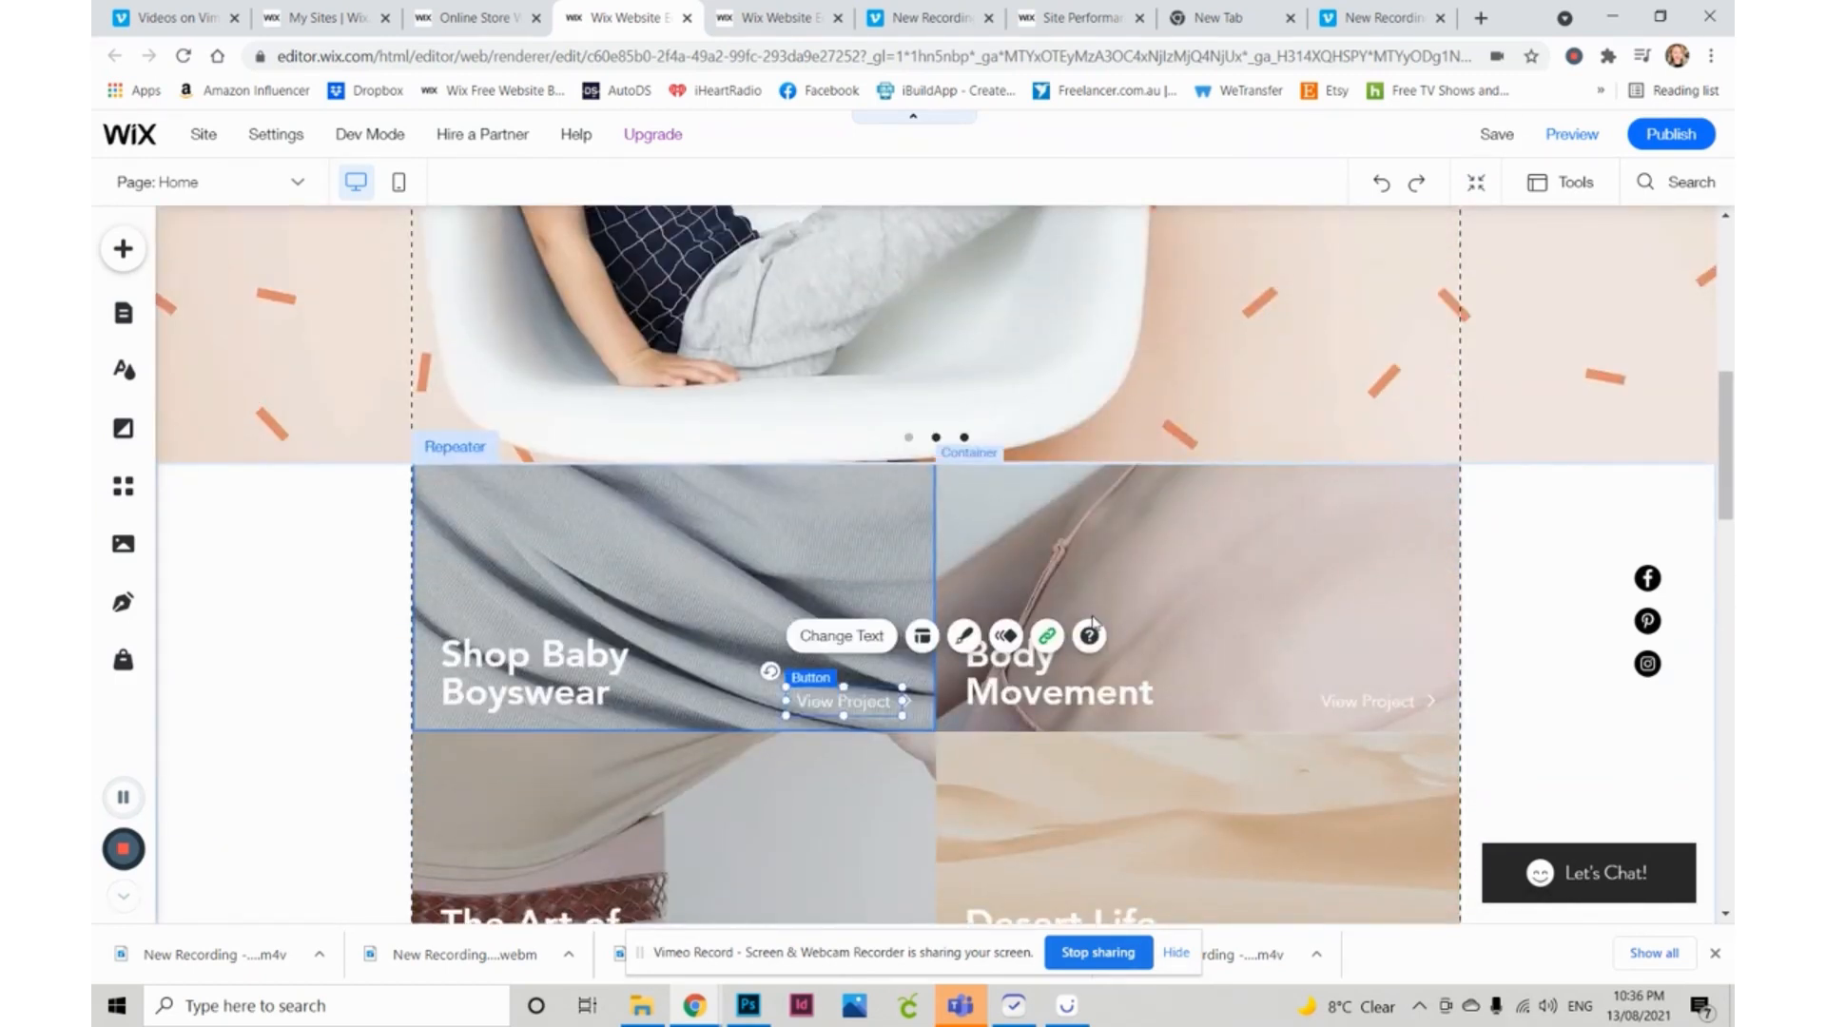
click(123, 250)
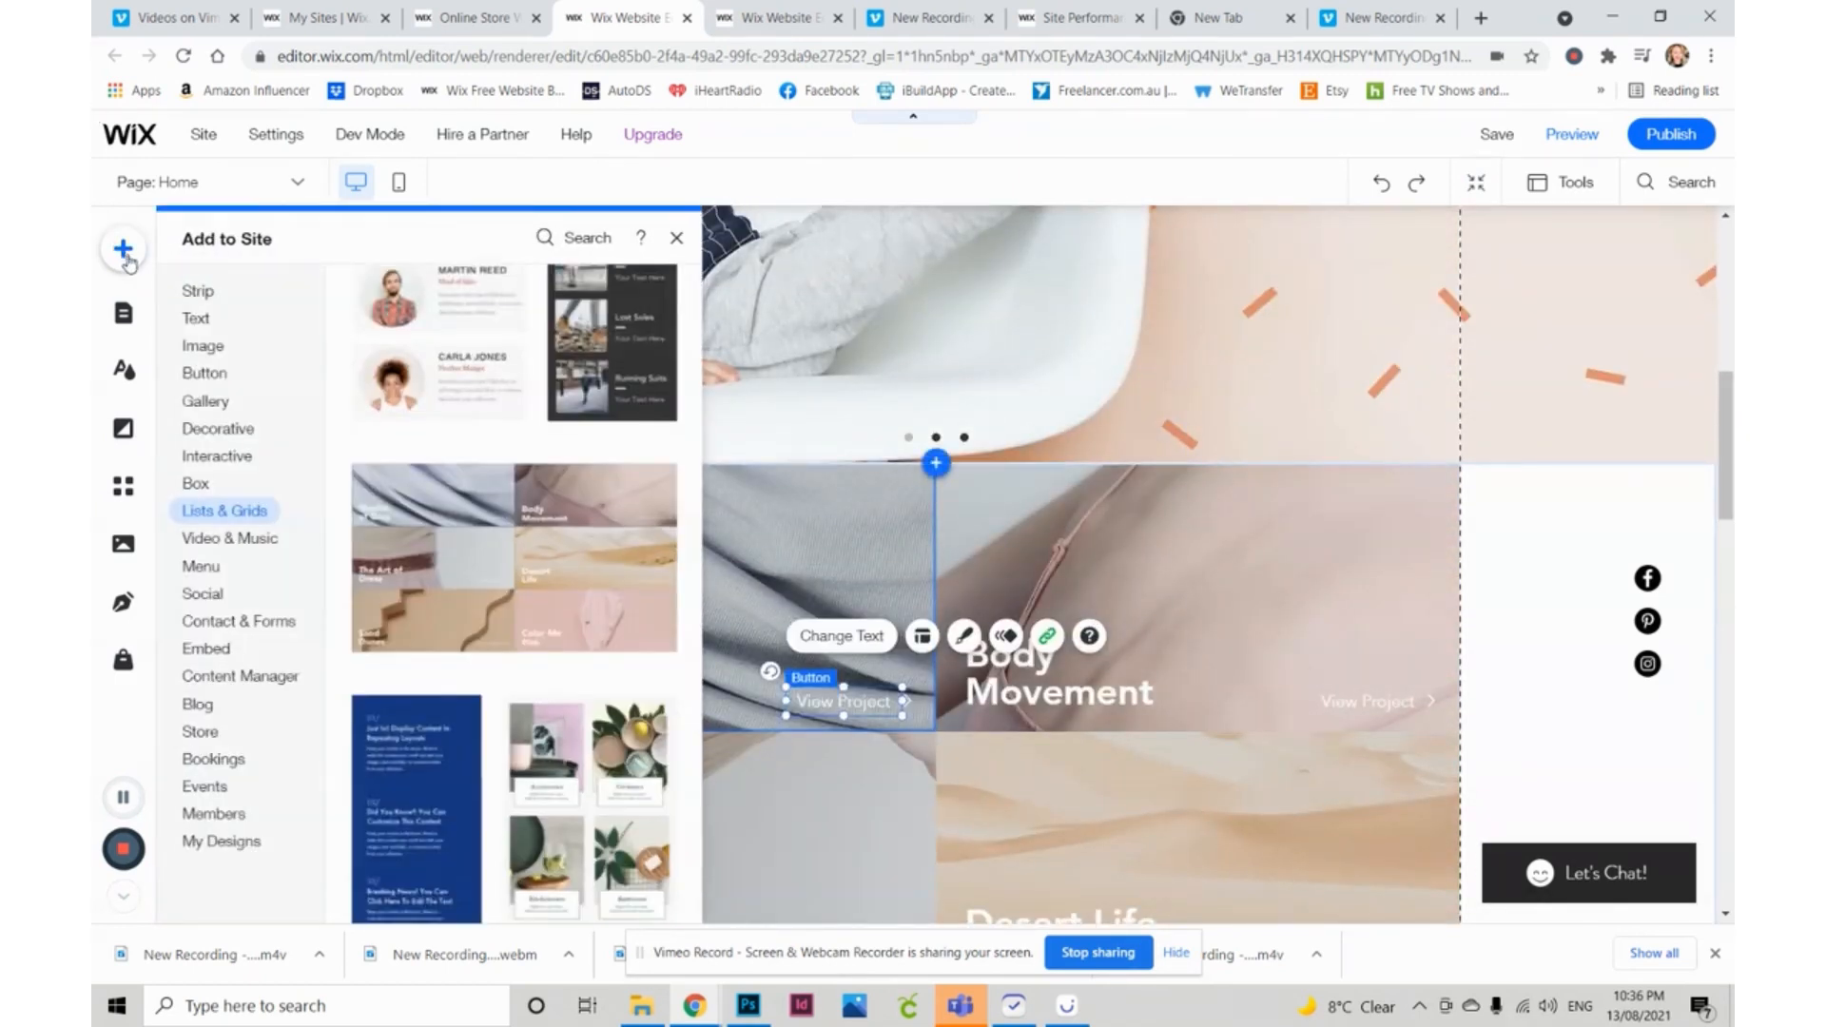
click(197, 316)
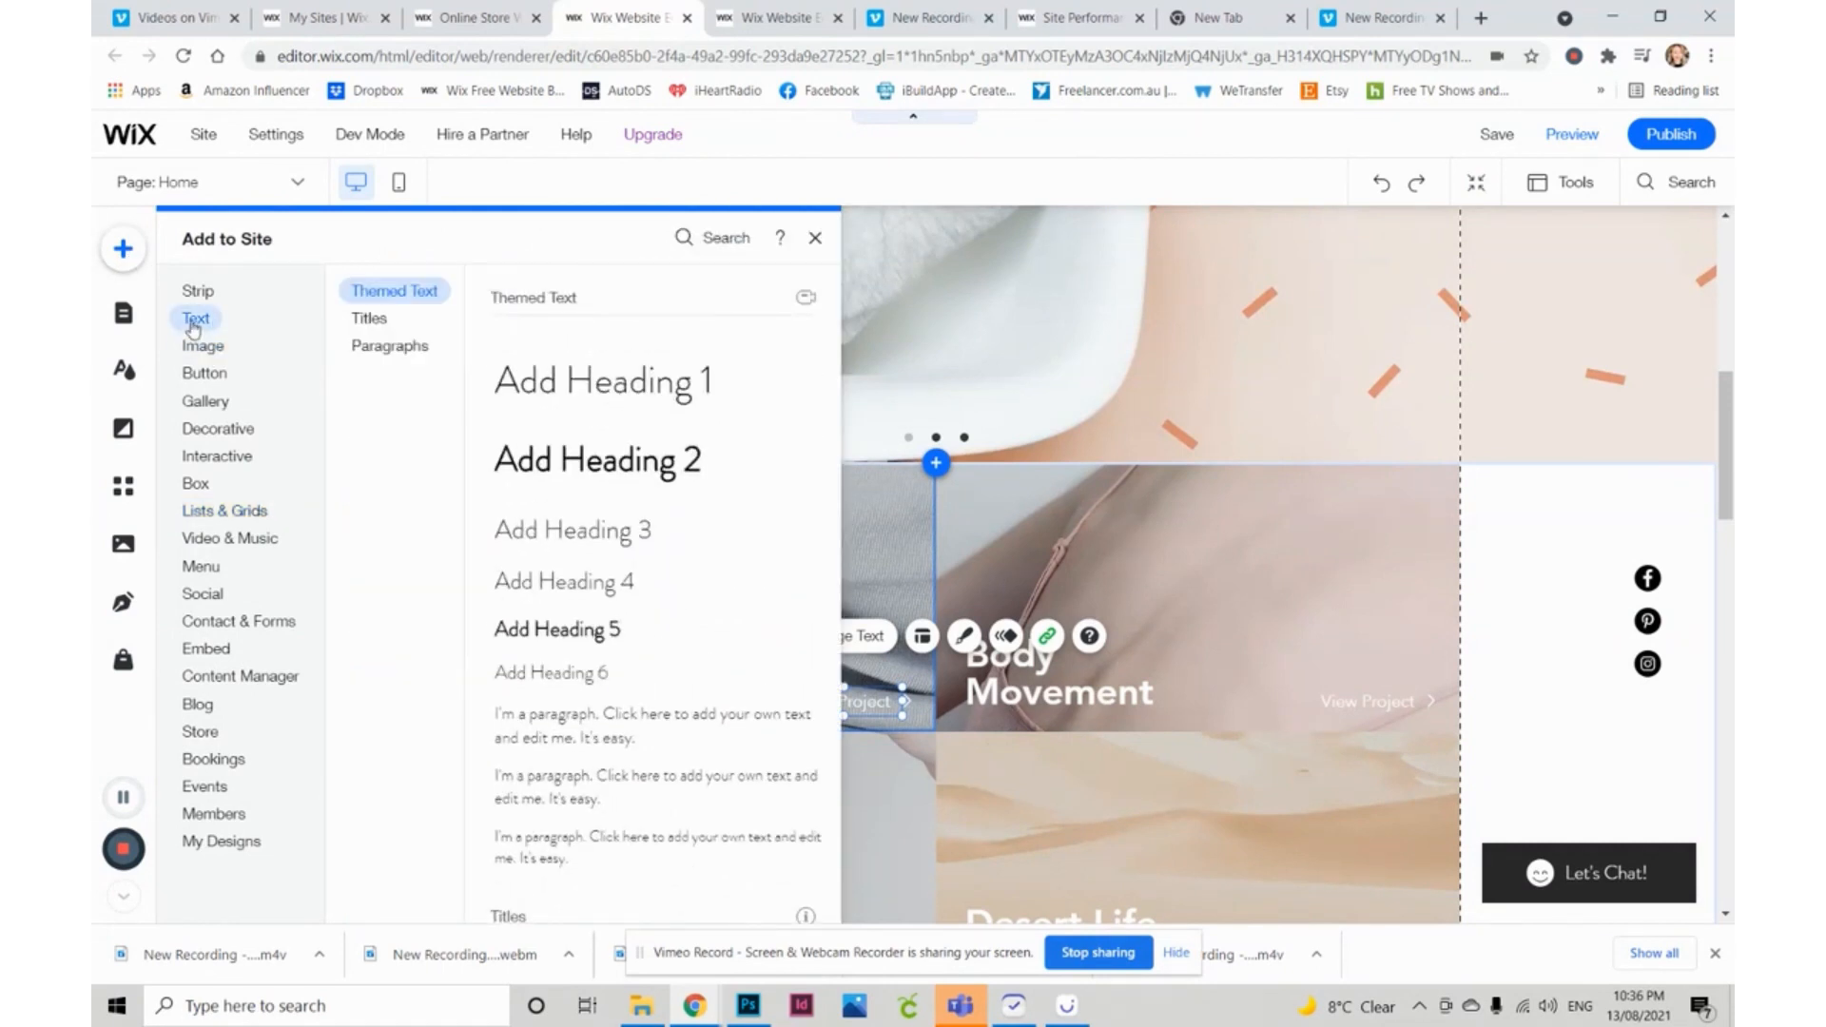
click(202, 593)
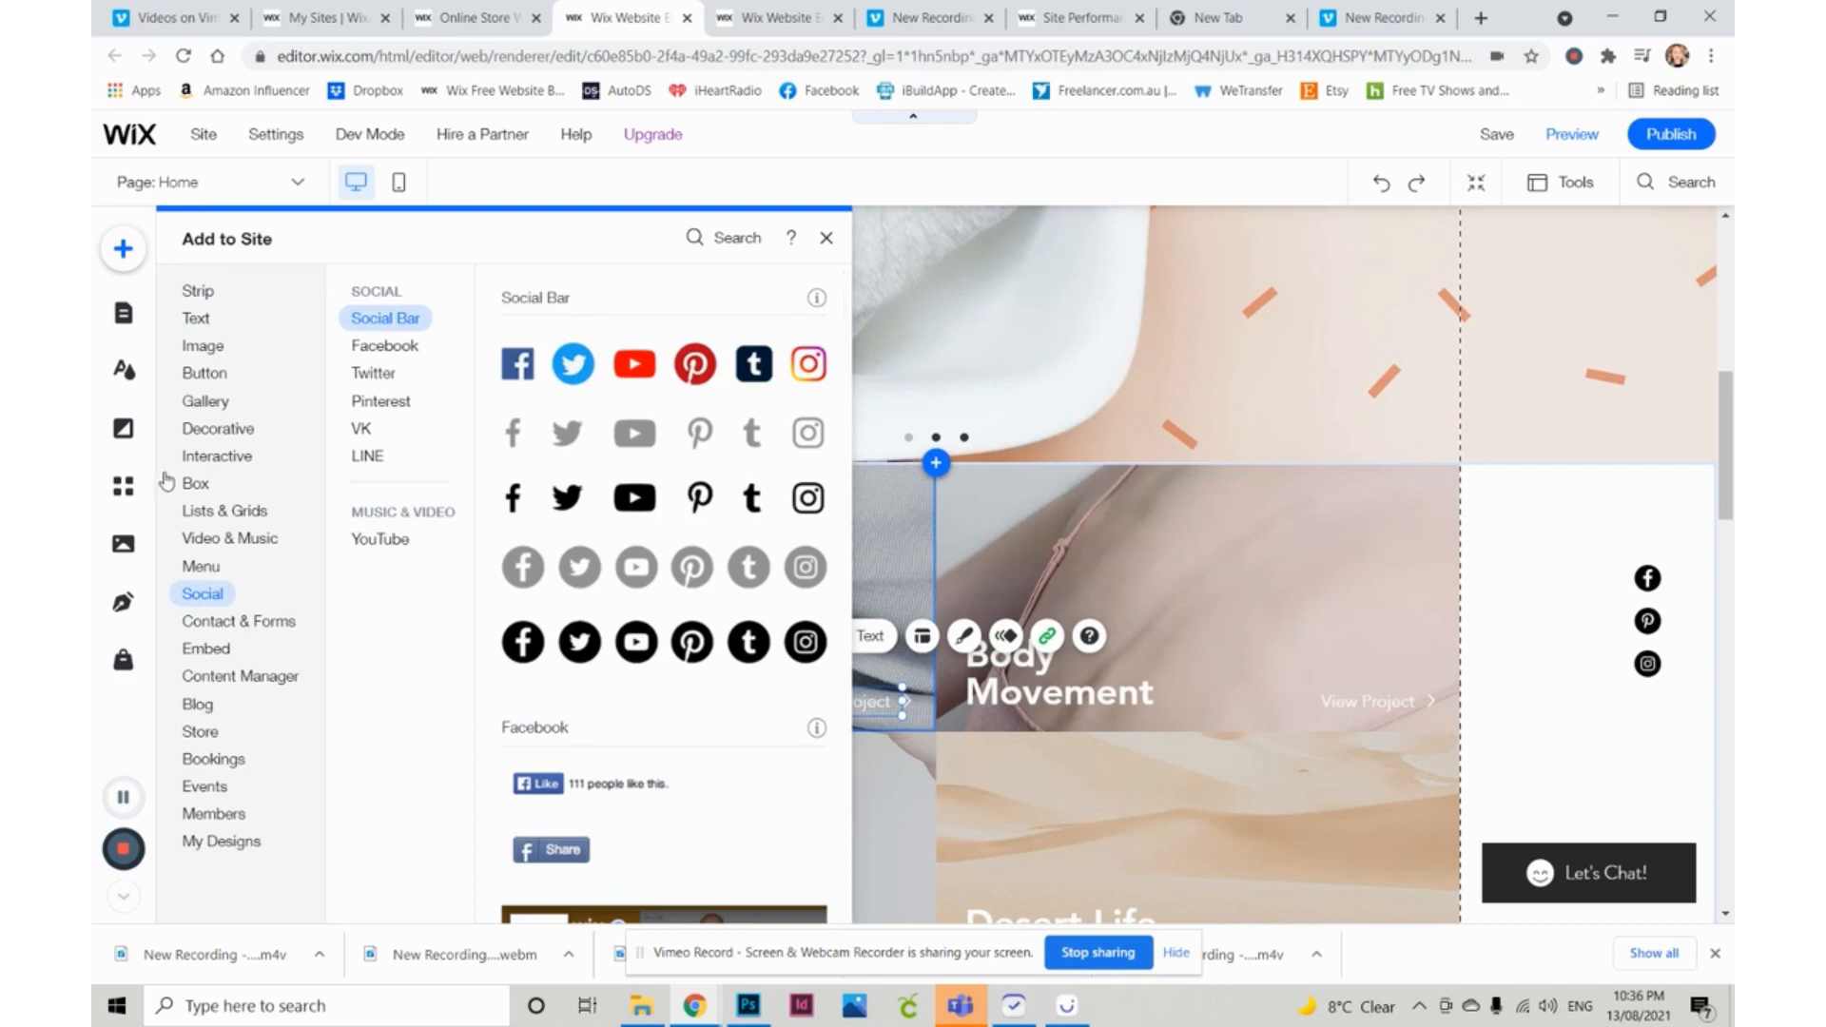
click(218, 459)
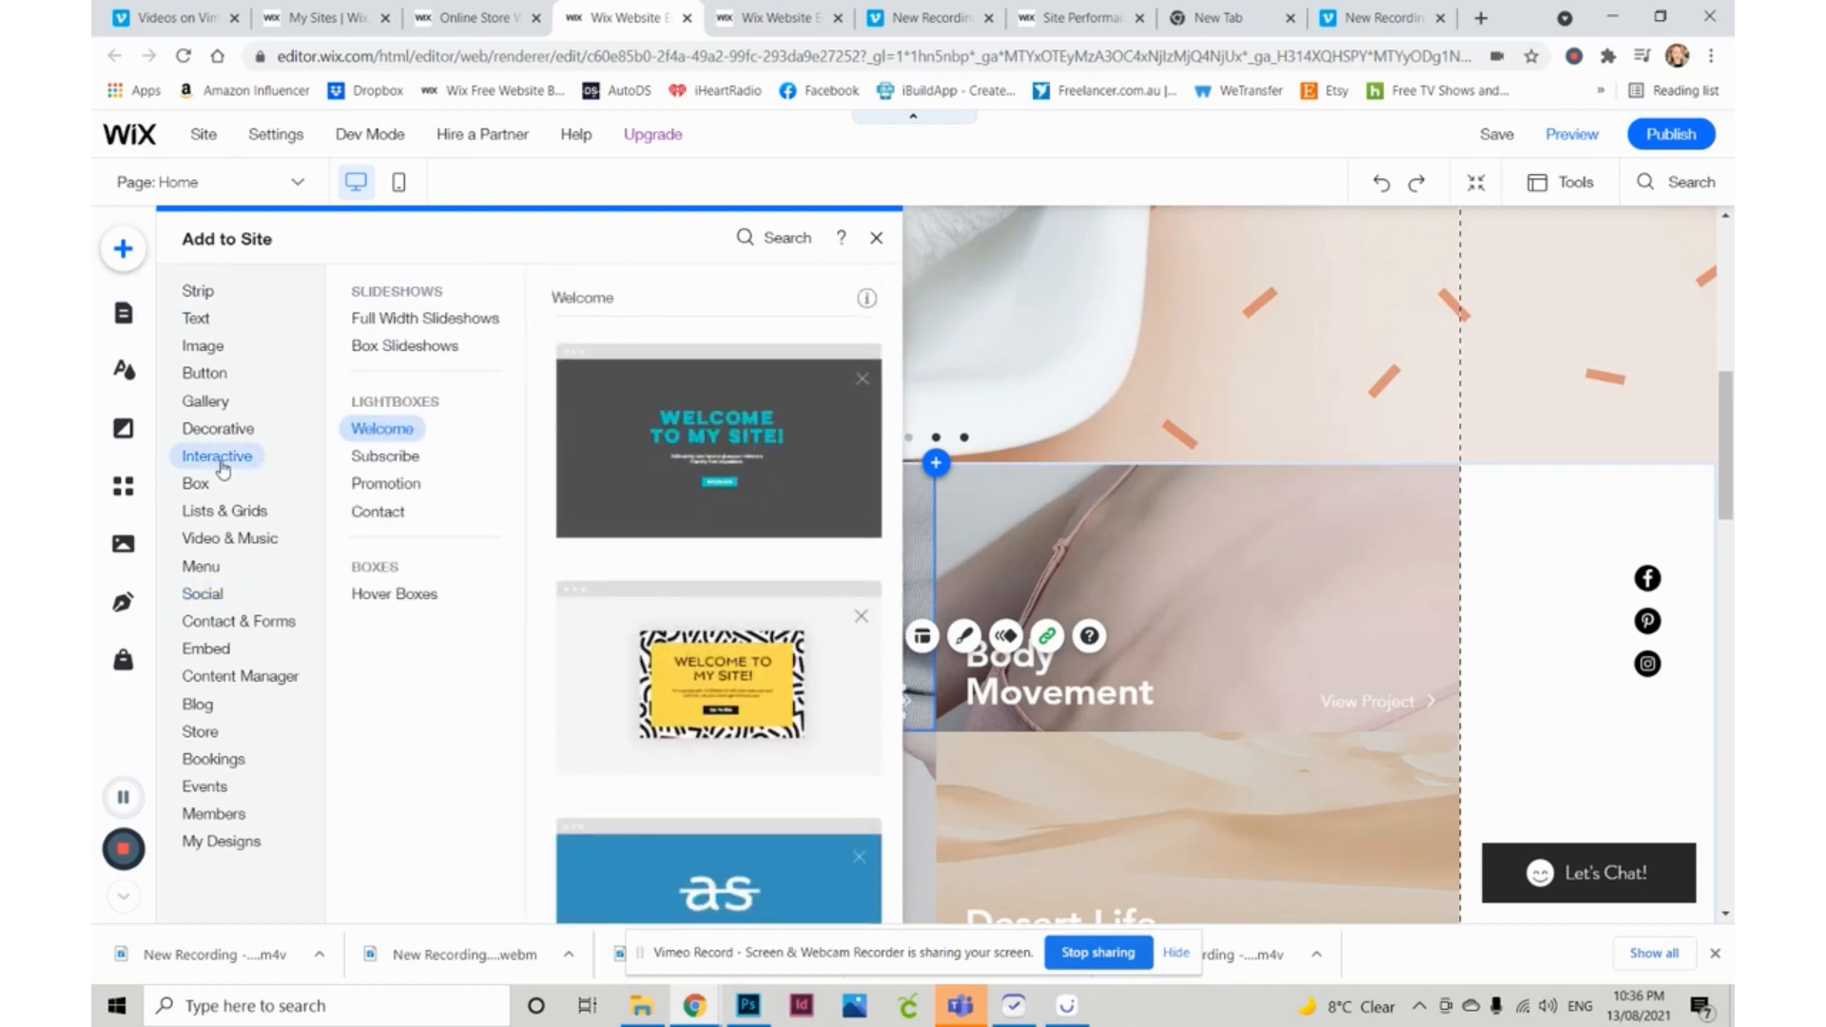
click(367, 318)
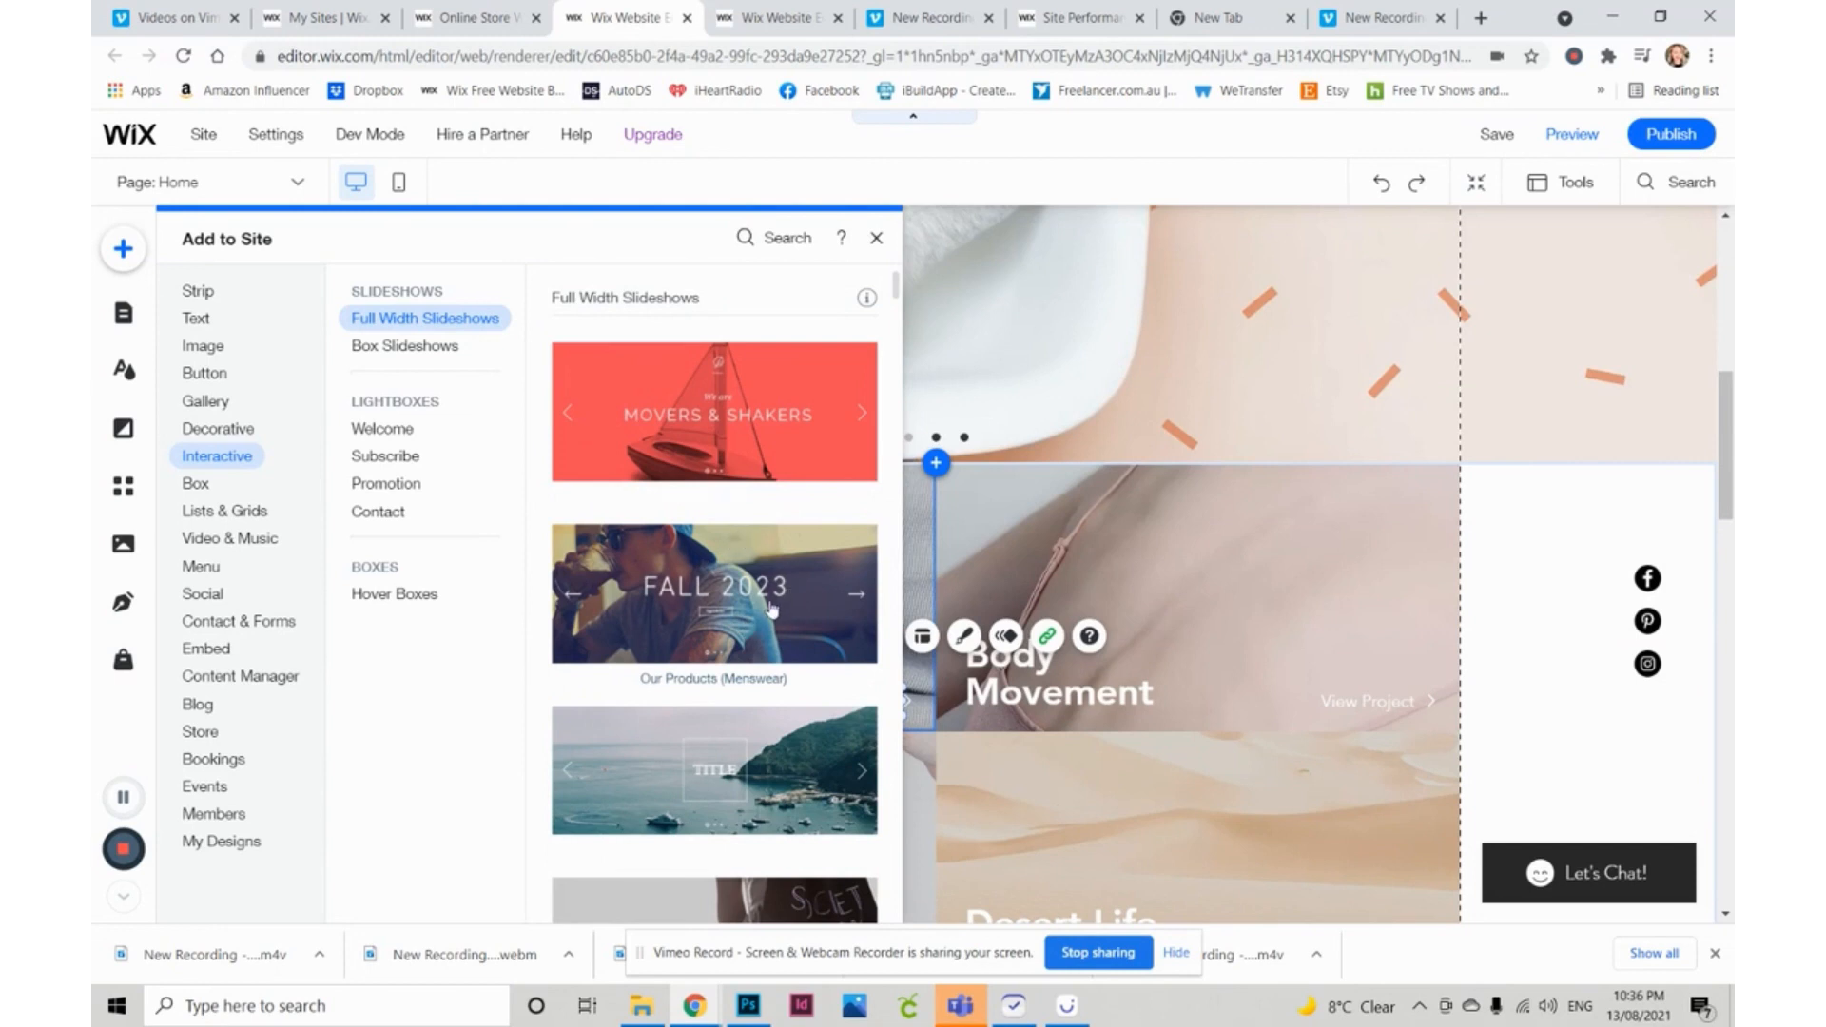
click(397, 347)
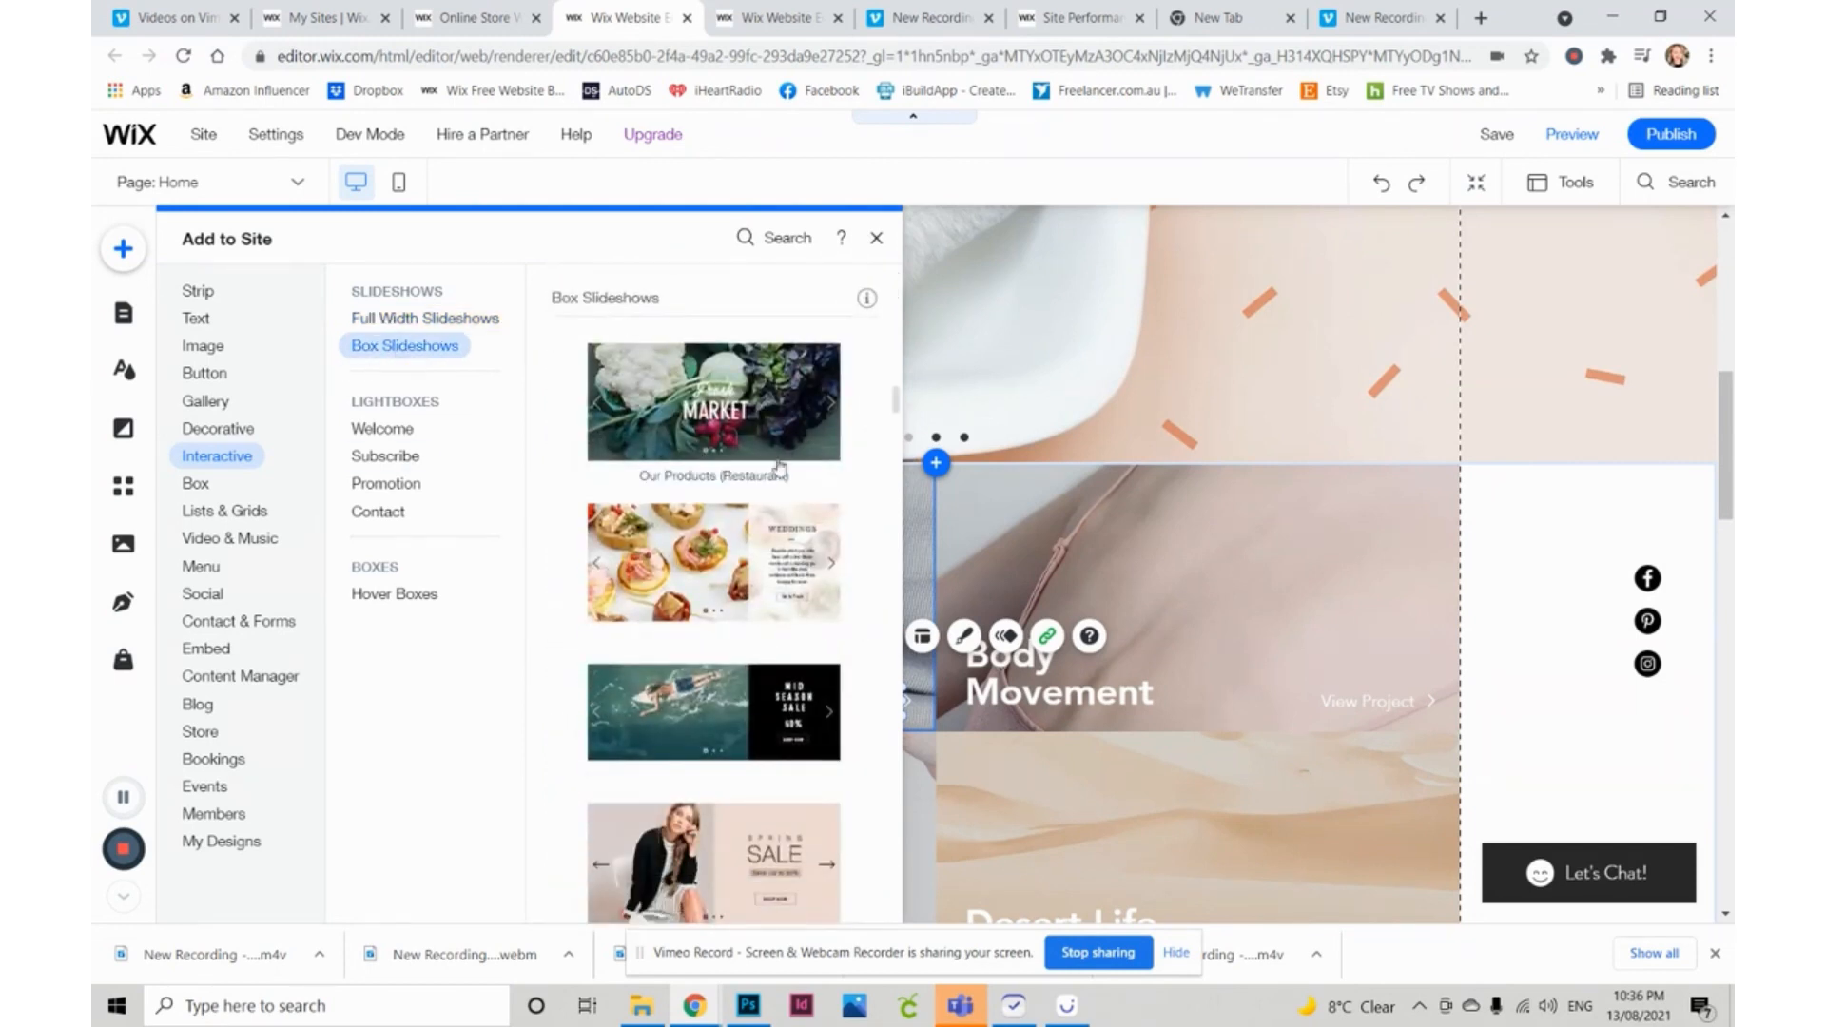
scroll(780, 469, down, 6)
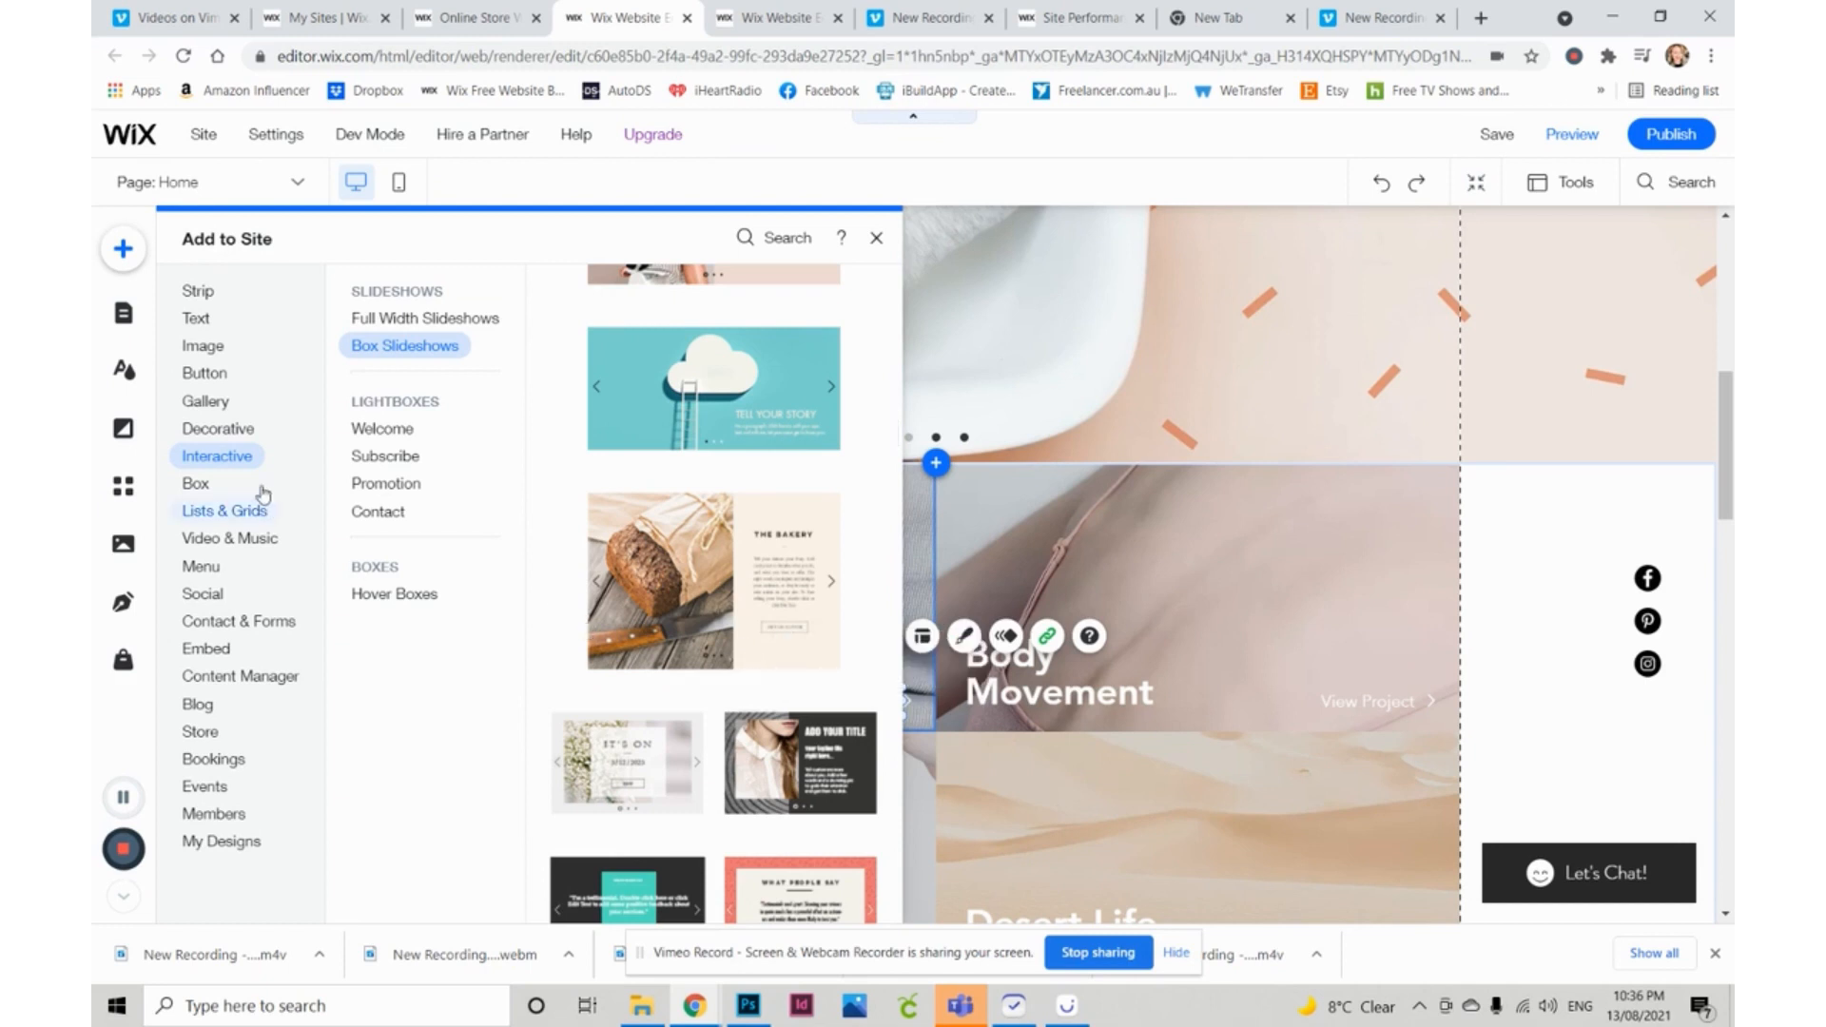
mouse_move(196, 399)
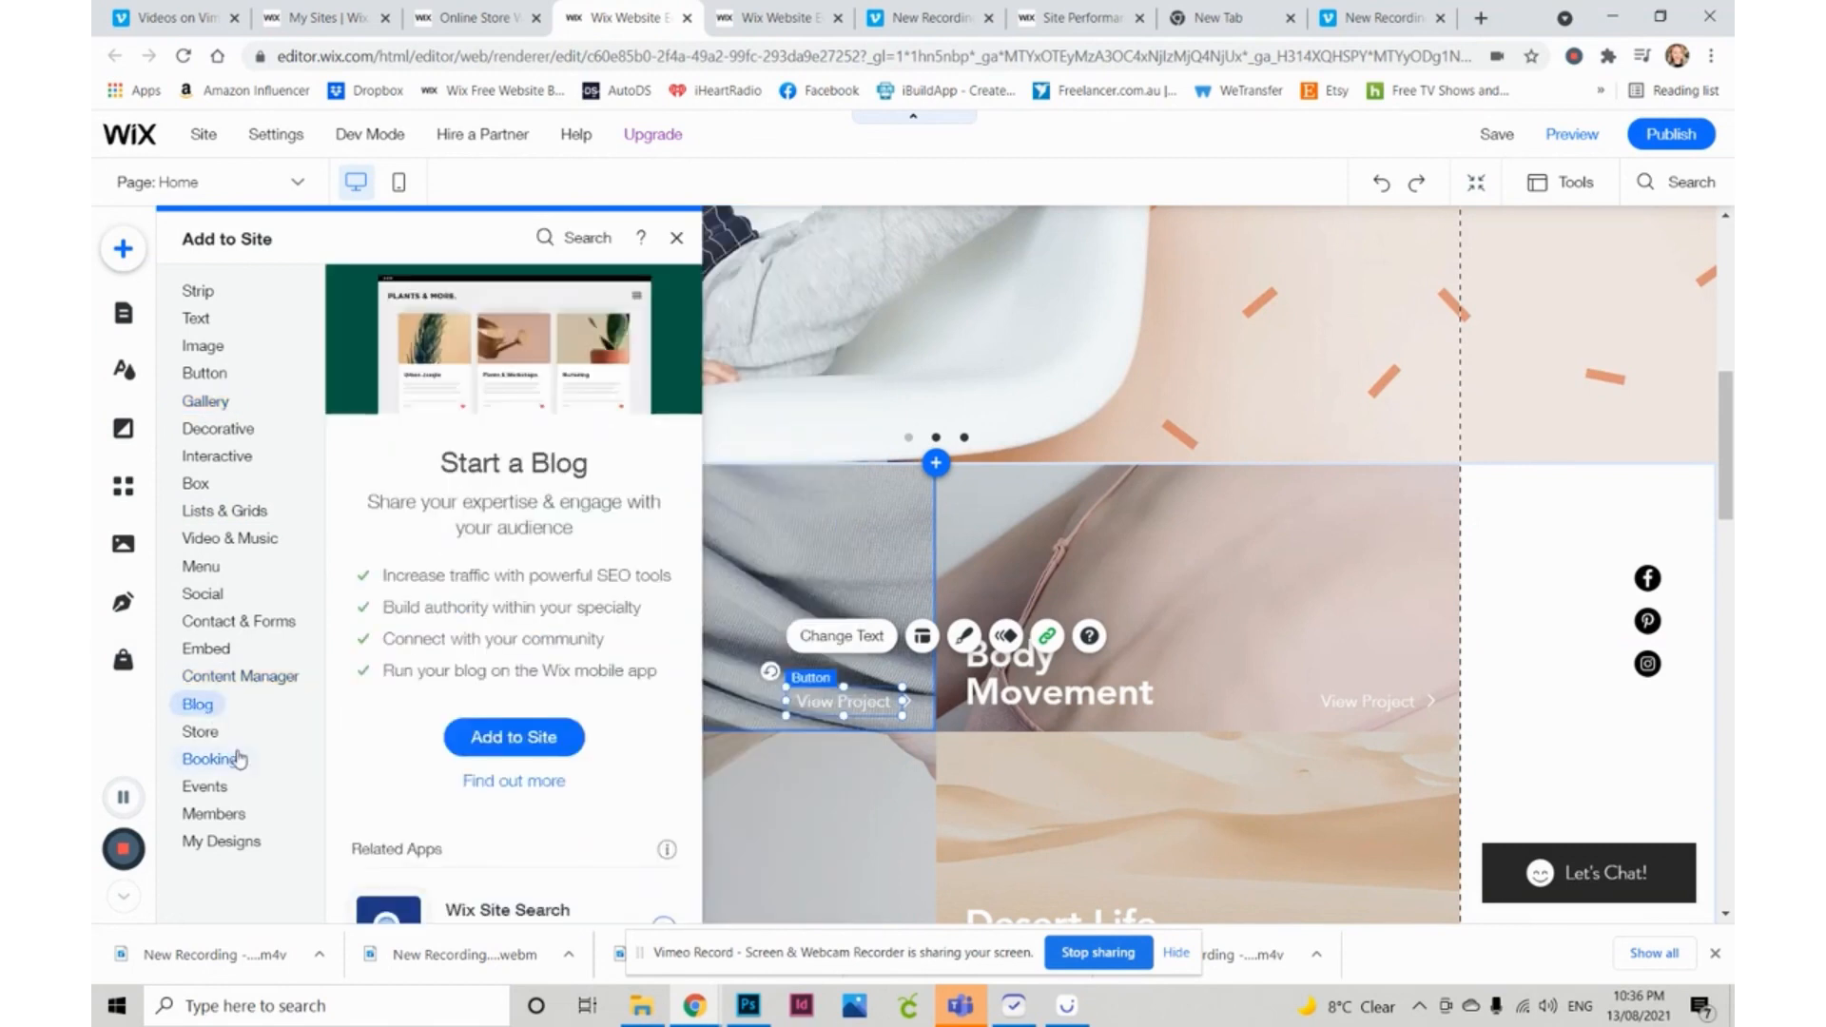
mouse_move(195, 733)
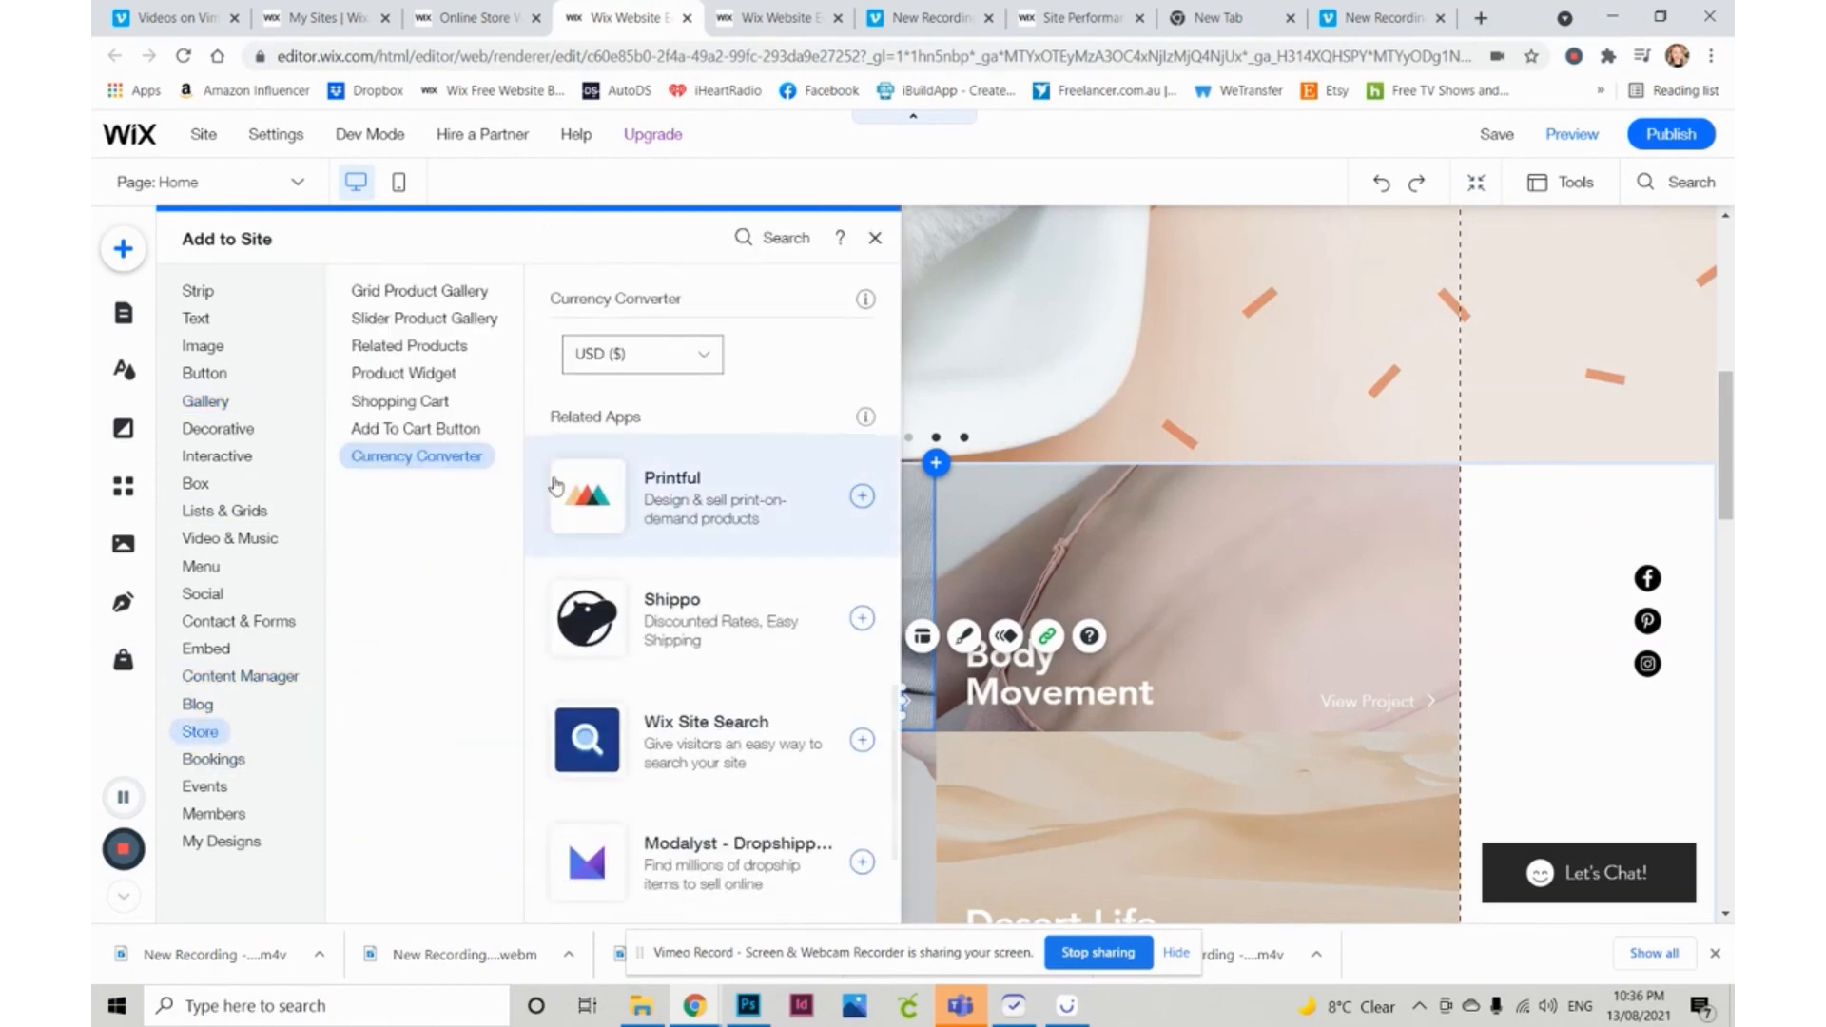
mouse_move(447, 293)
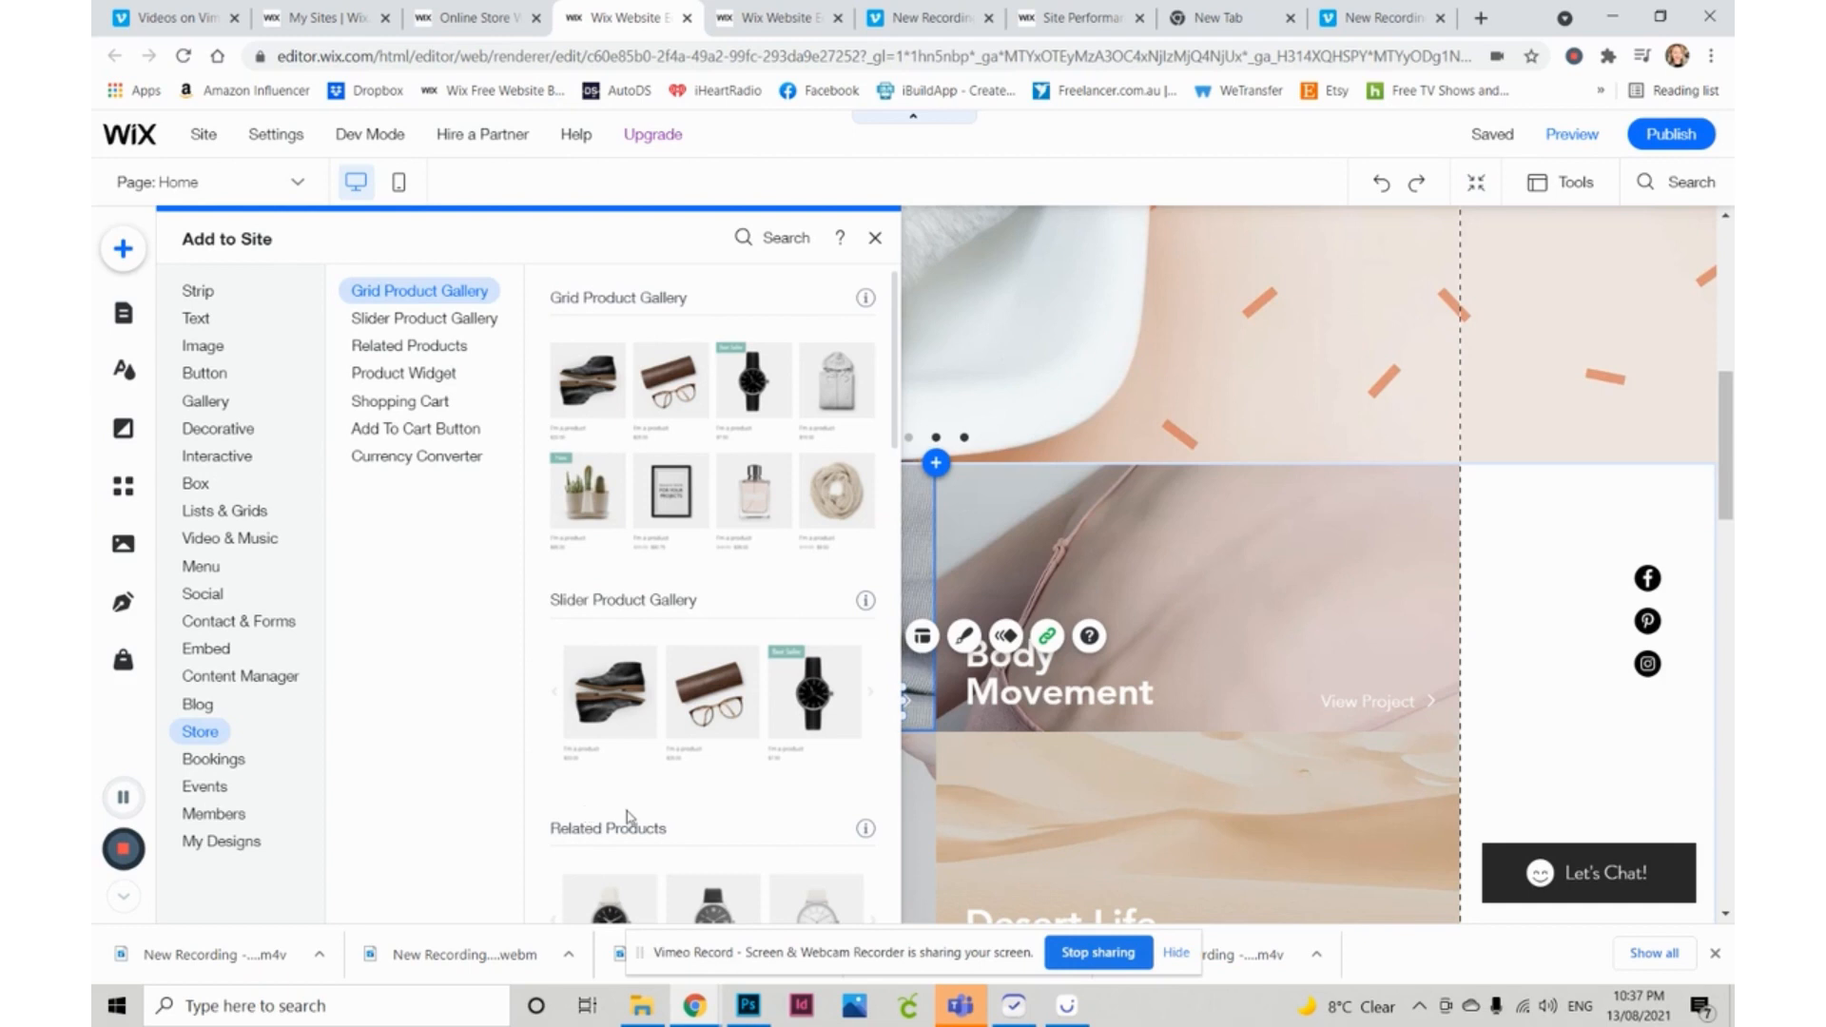
click(874, 237)
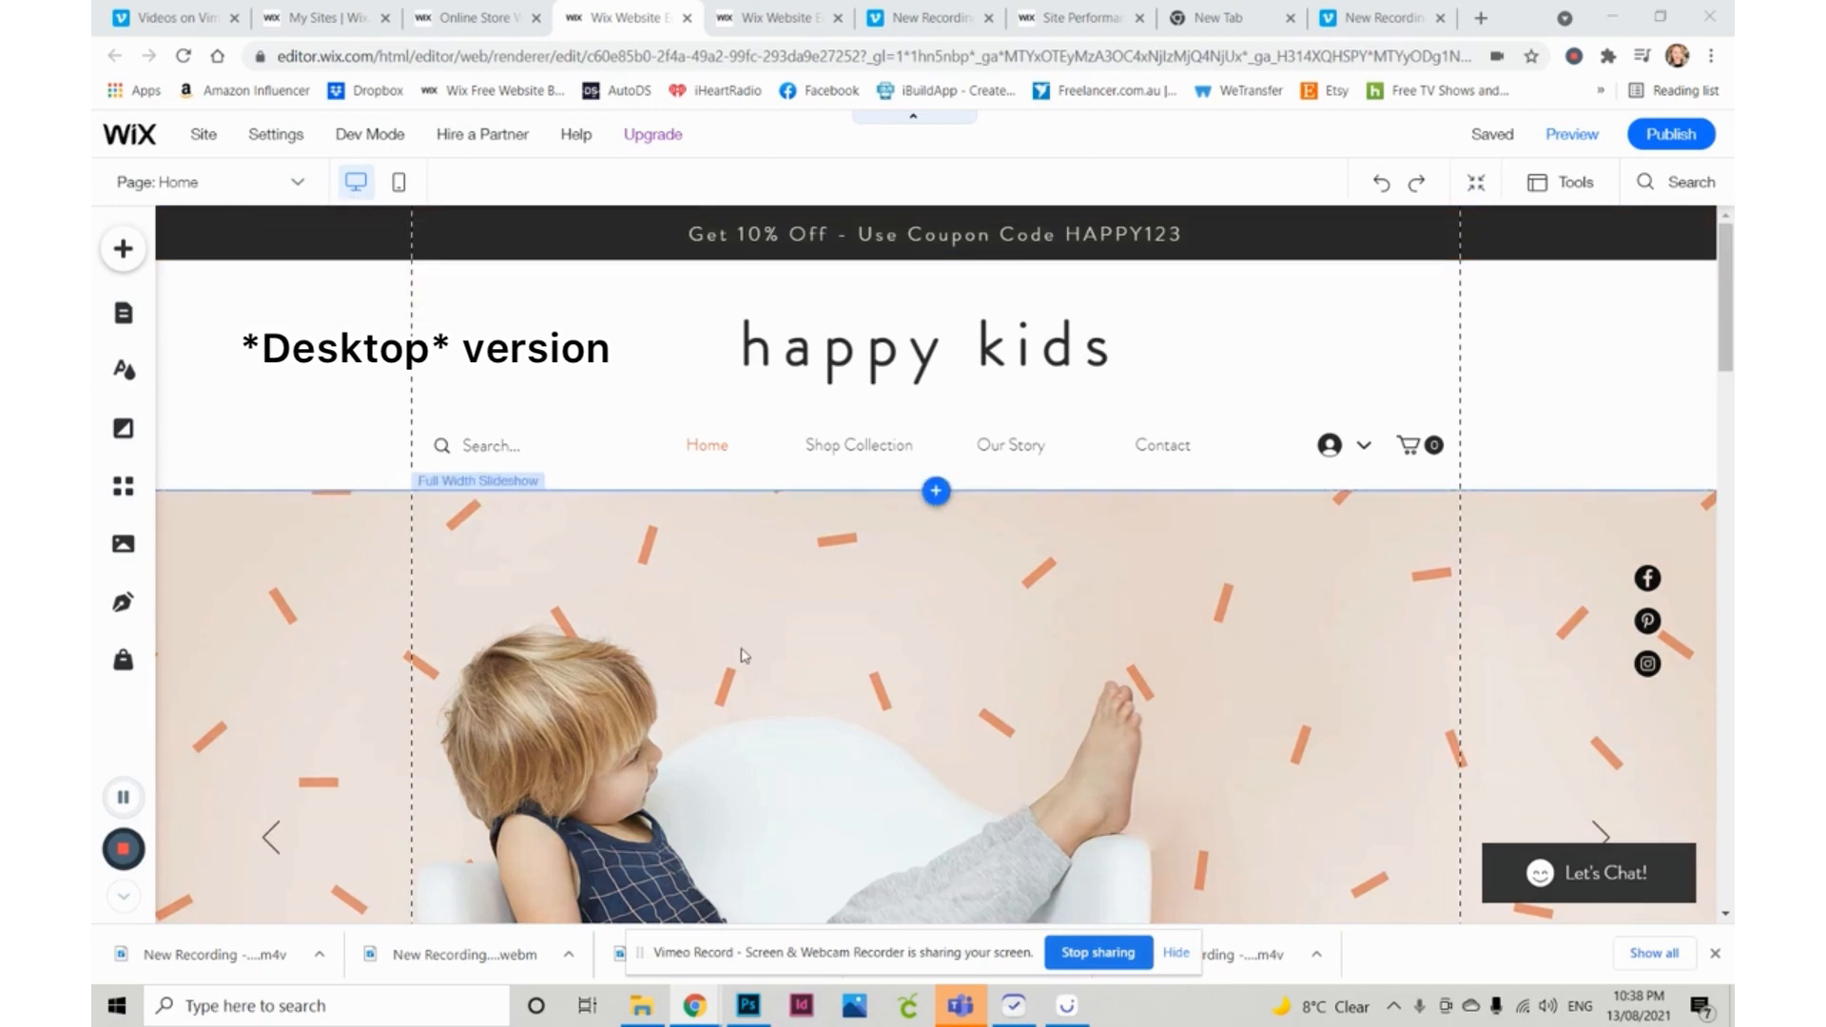
- Switch to the mobile version and examine the Home page from the slideshow through the repeater tiles and New Arrivals to the footer
click(398, 184)
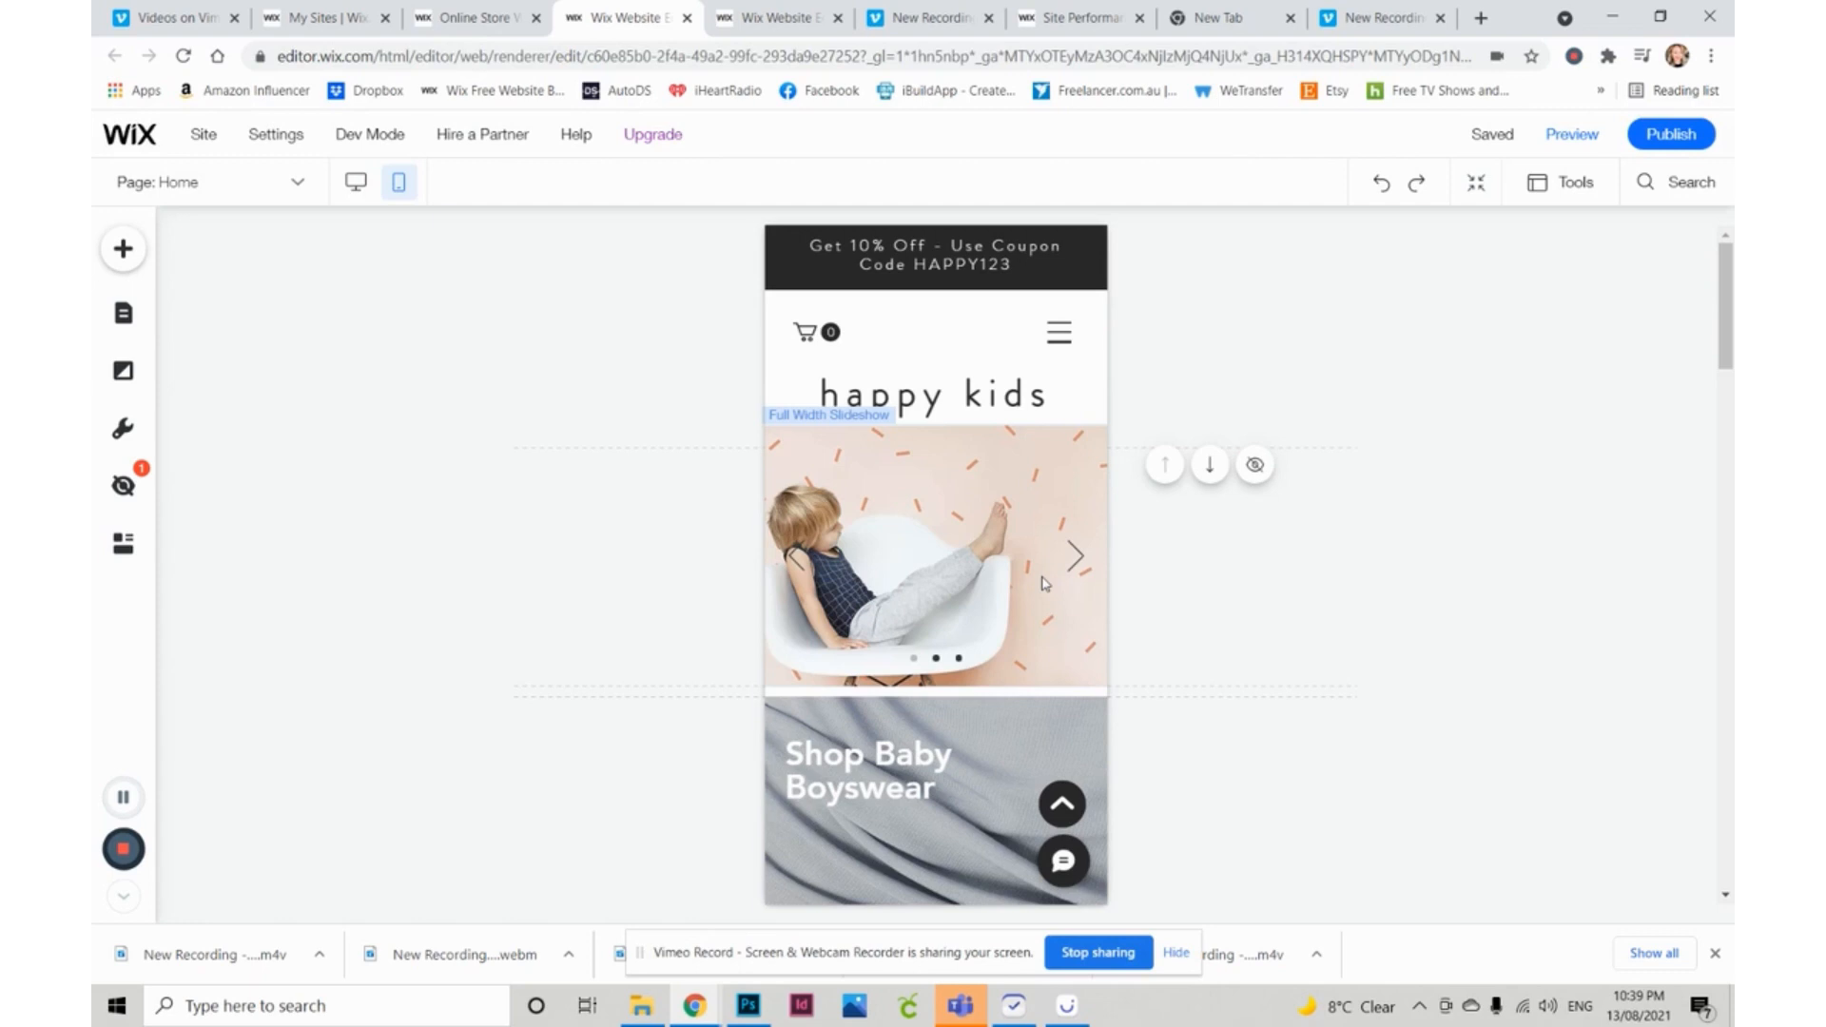
scroll(1043, 582, down, 10)
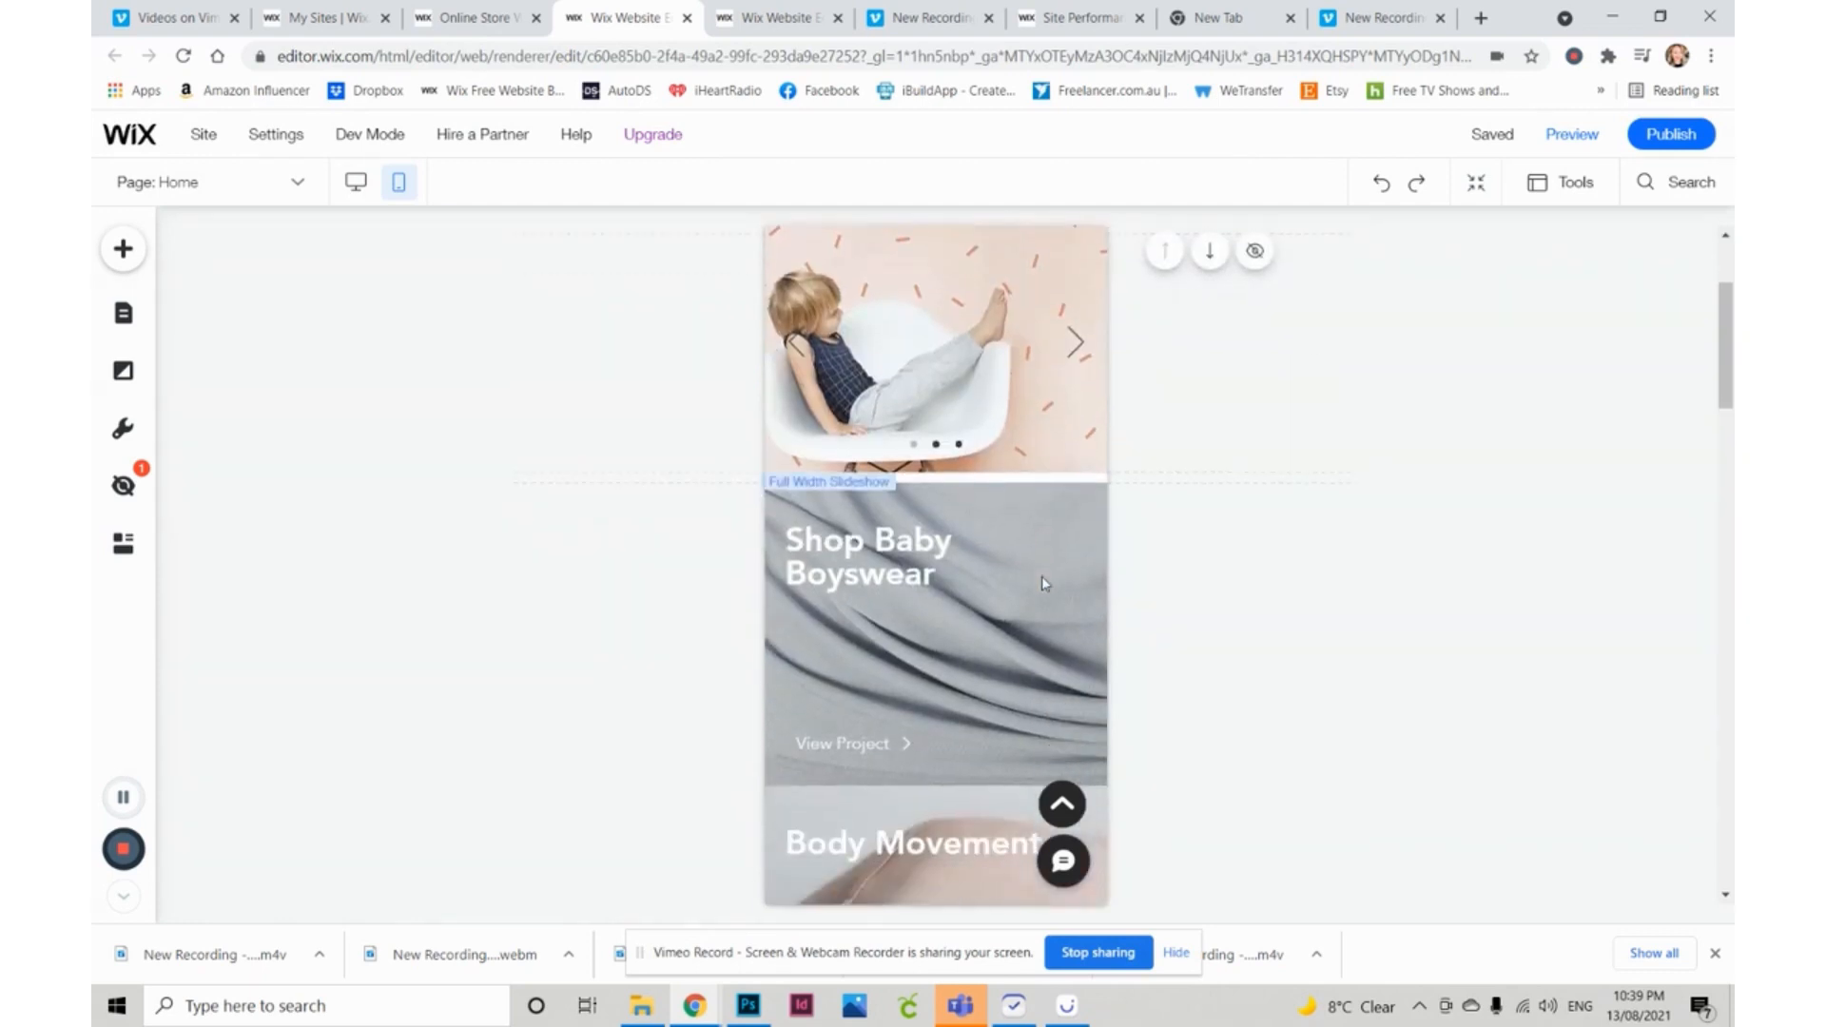
scroll(1041, 580, down, 5)
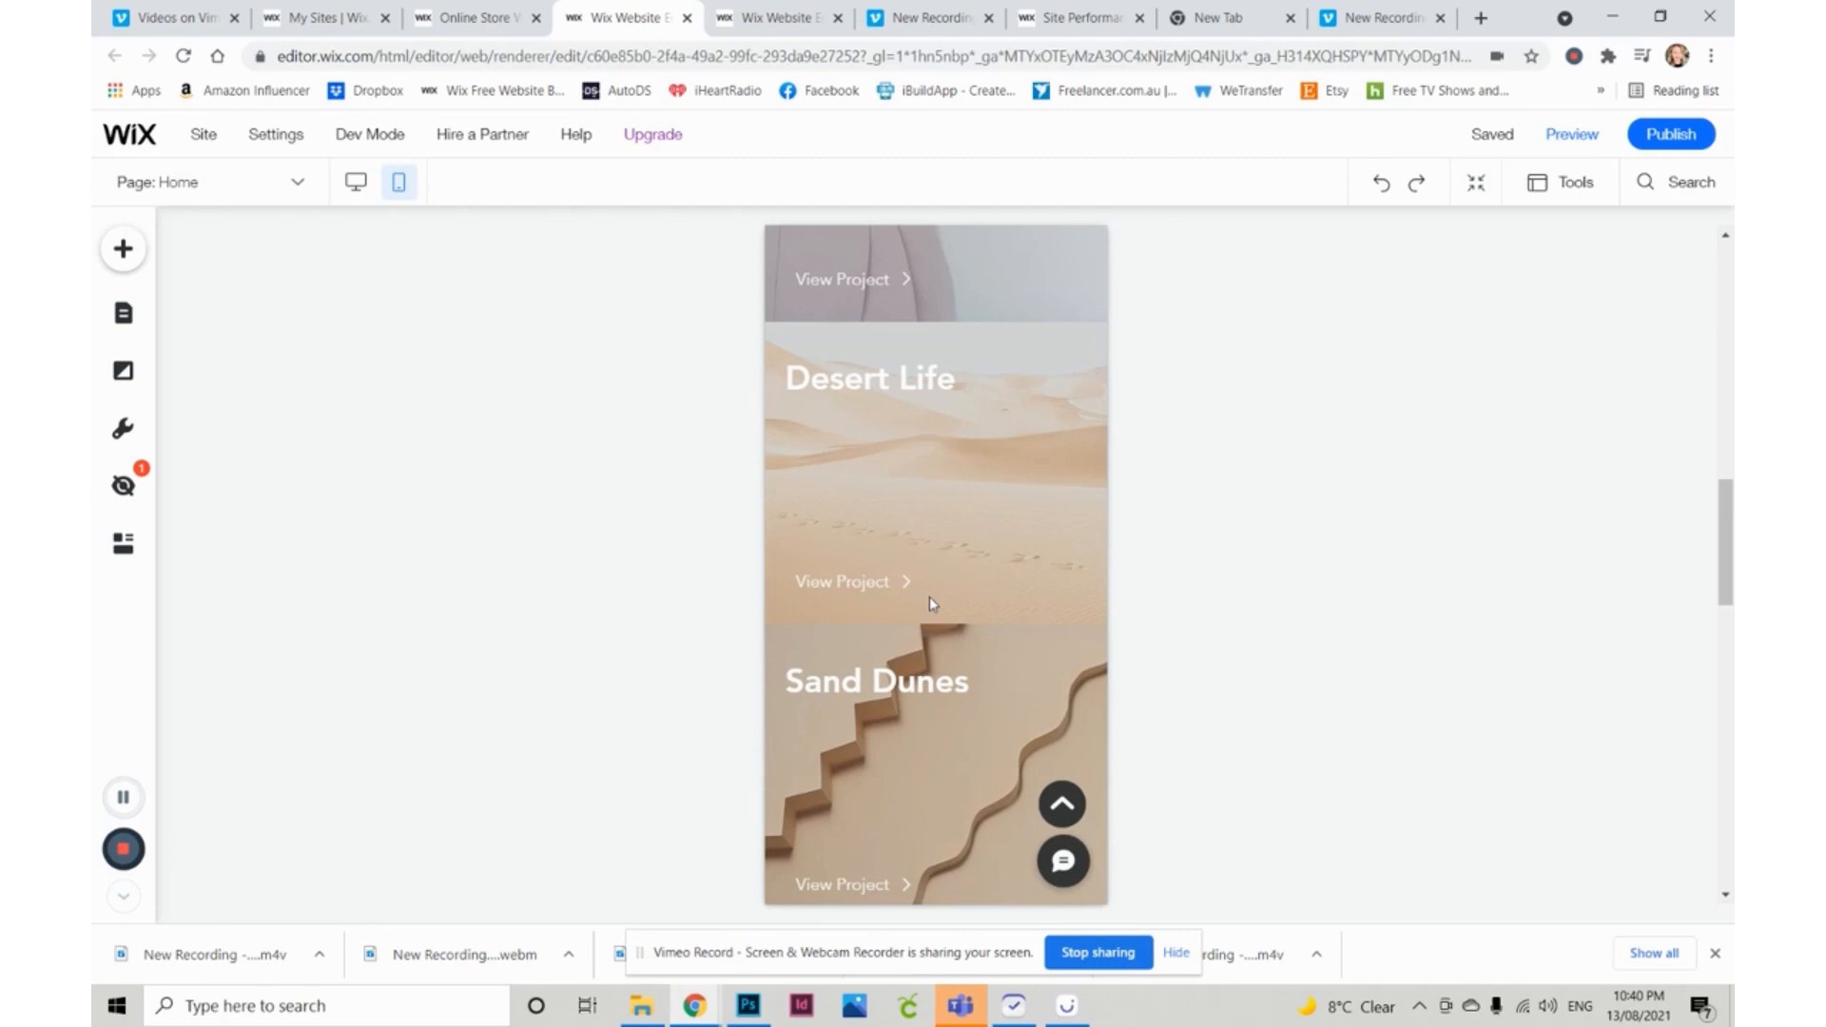
scroll(930, 603, down, 6)
scroll(942, 589, down, 3)
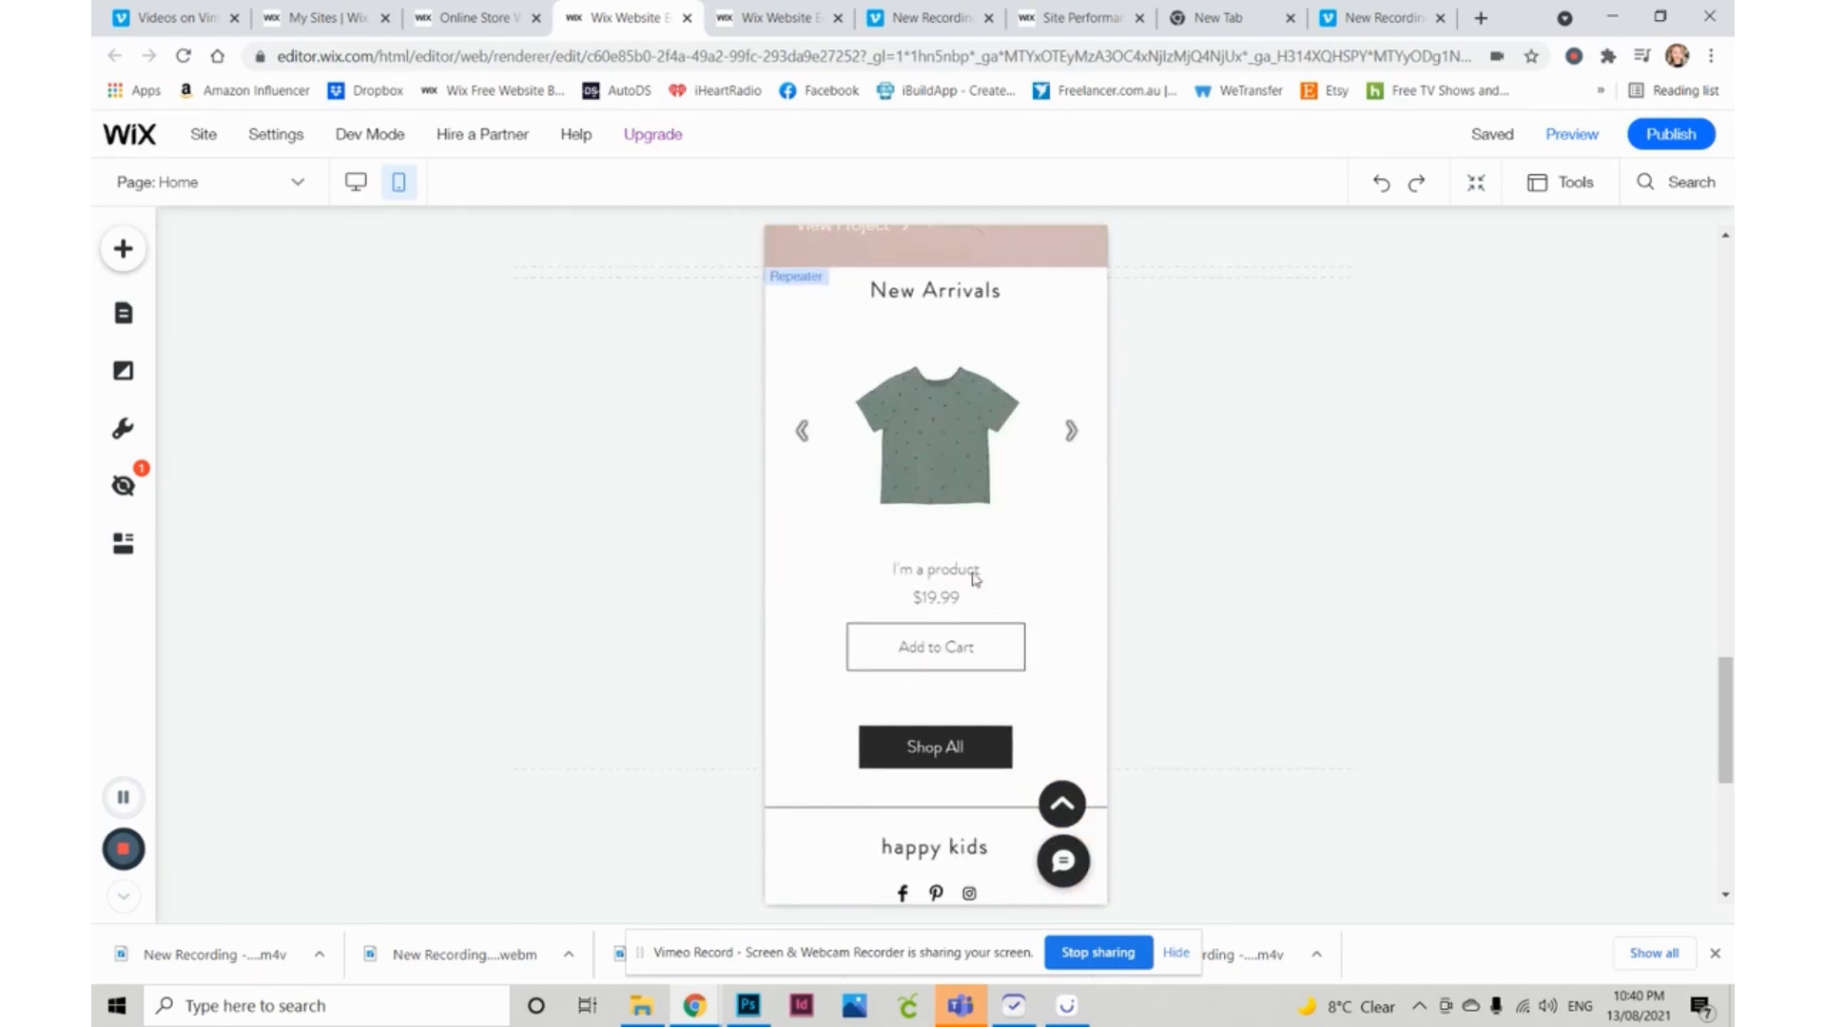
scroll(965, 571, down, 3)
scroll(966, 567, down, 3)
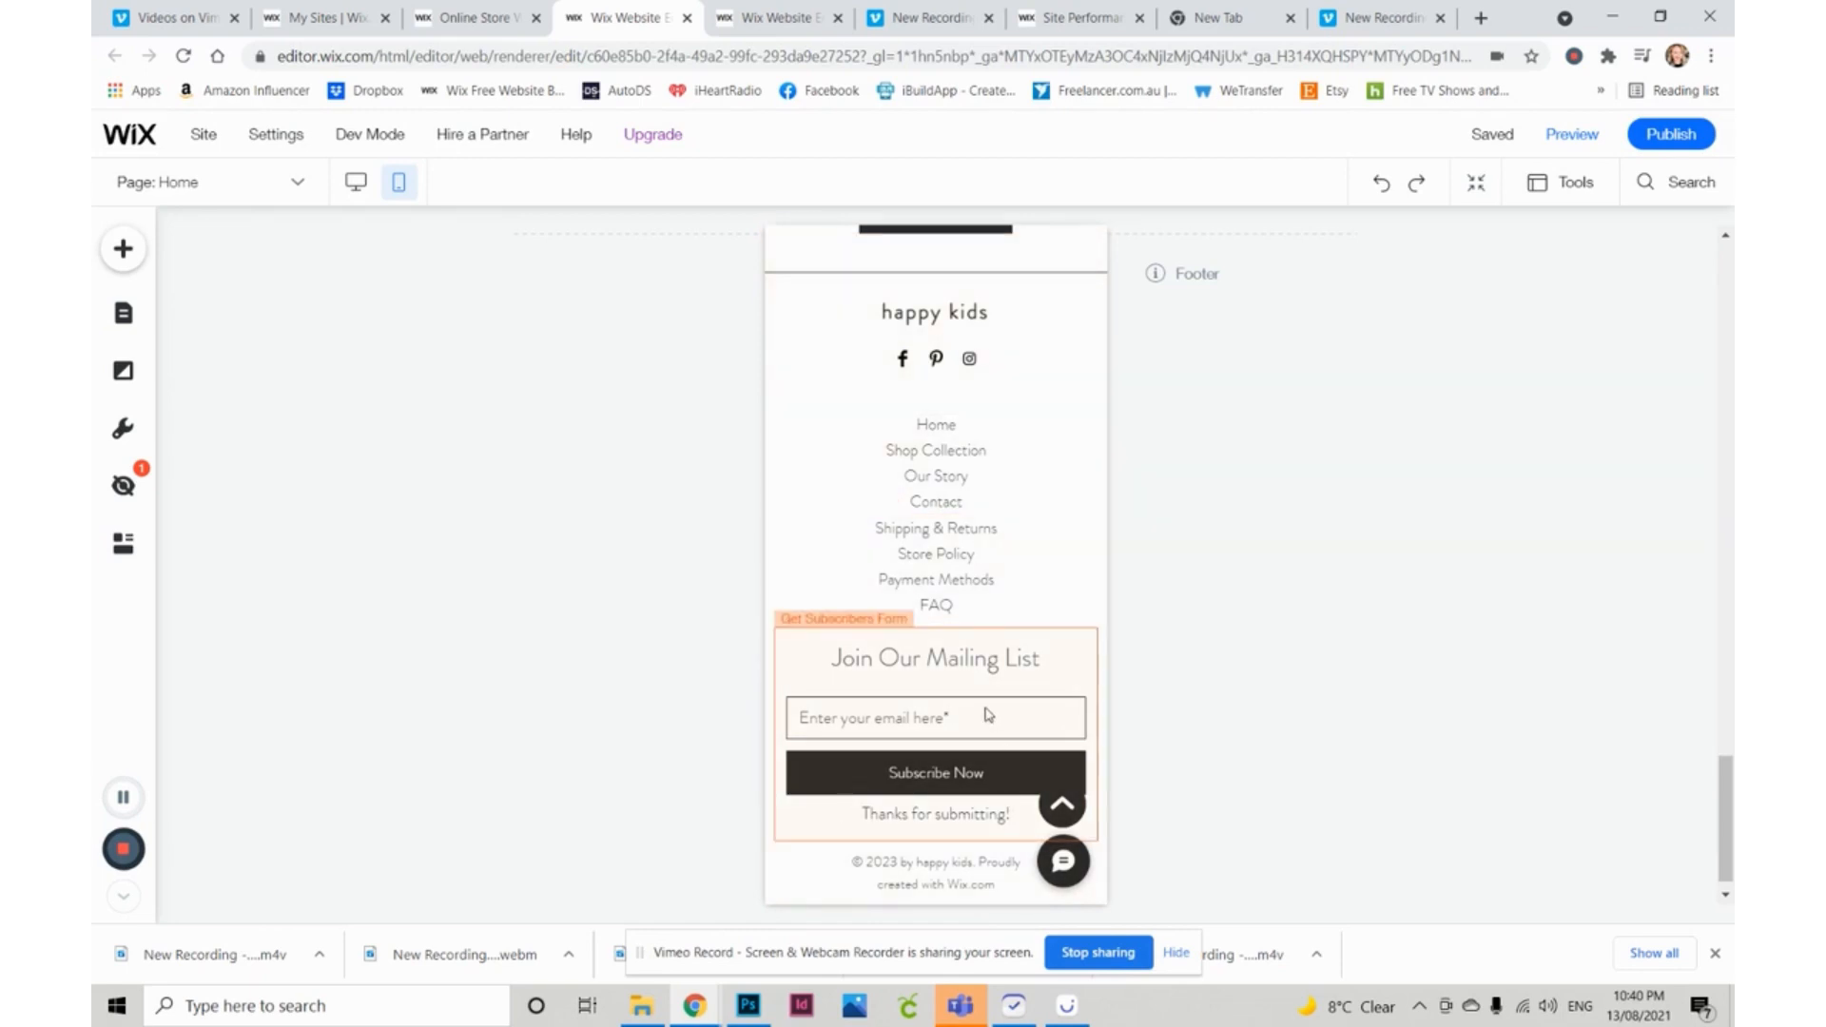
scroll(984, 714, up, 10)
scroll(986, 701, up, 5)
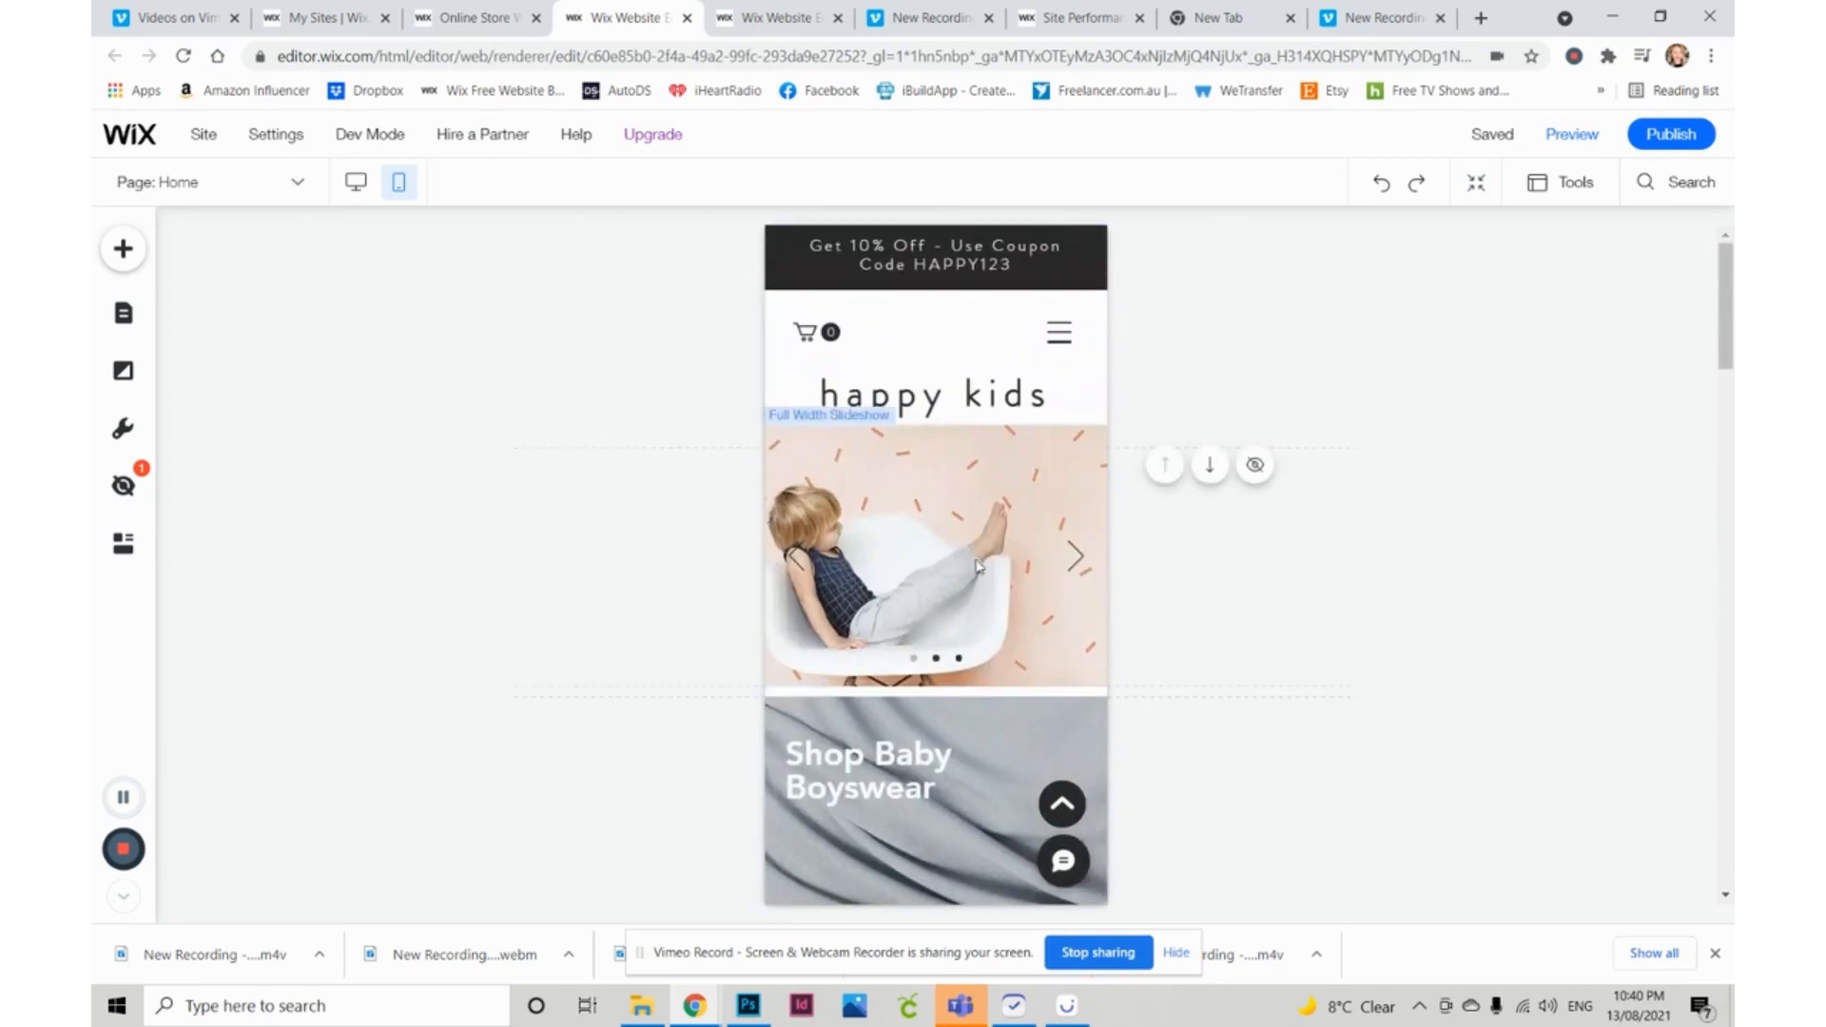
- Move the tile repeater down on the mobile Home page, leaving a blank gap beneath the slideshow
drag(963, 745, 1047, 879)
scroll(1111, 774, down, 2)
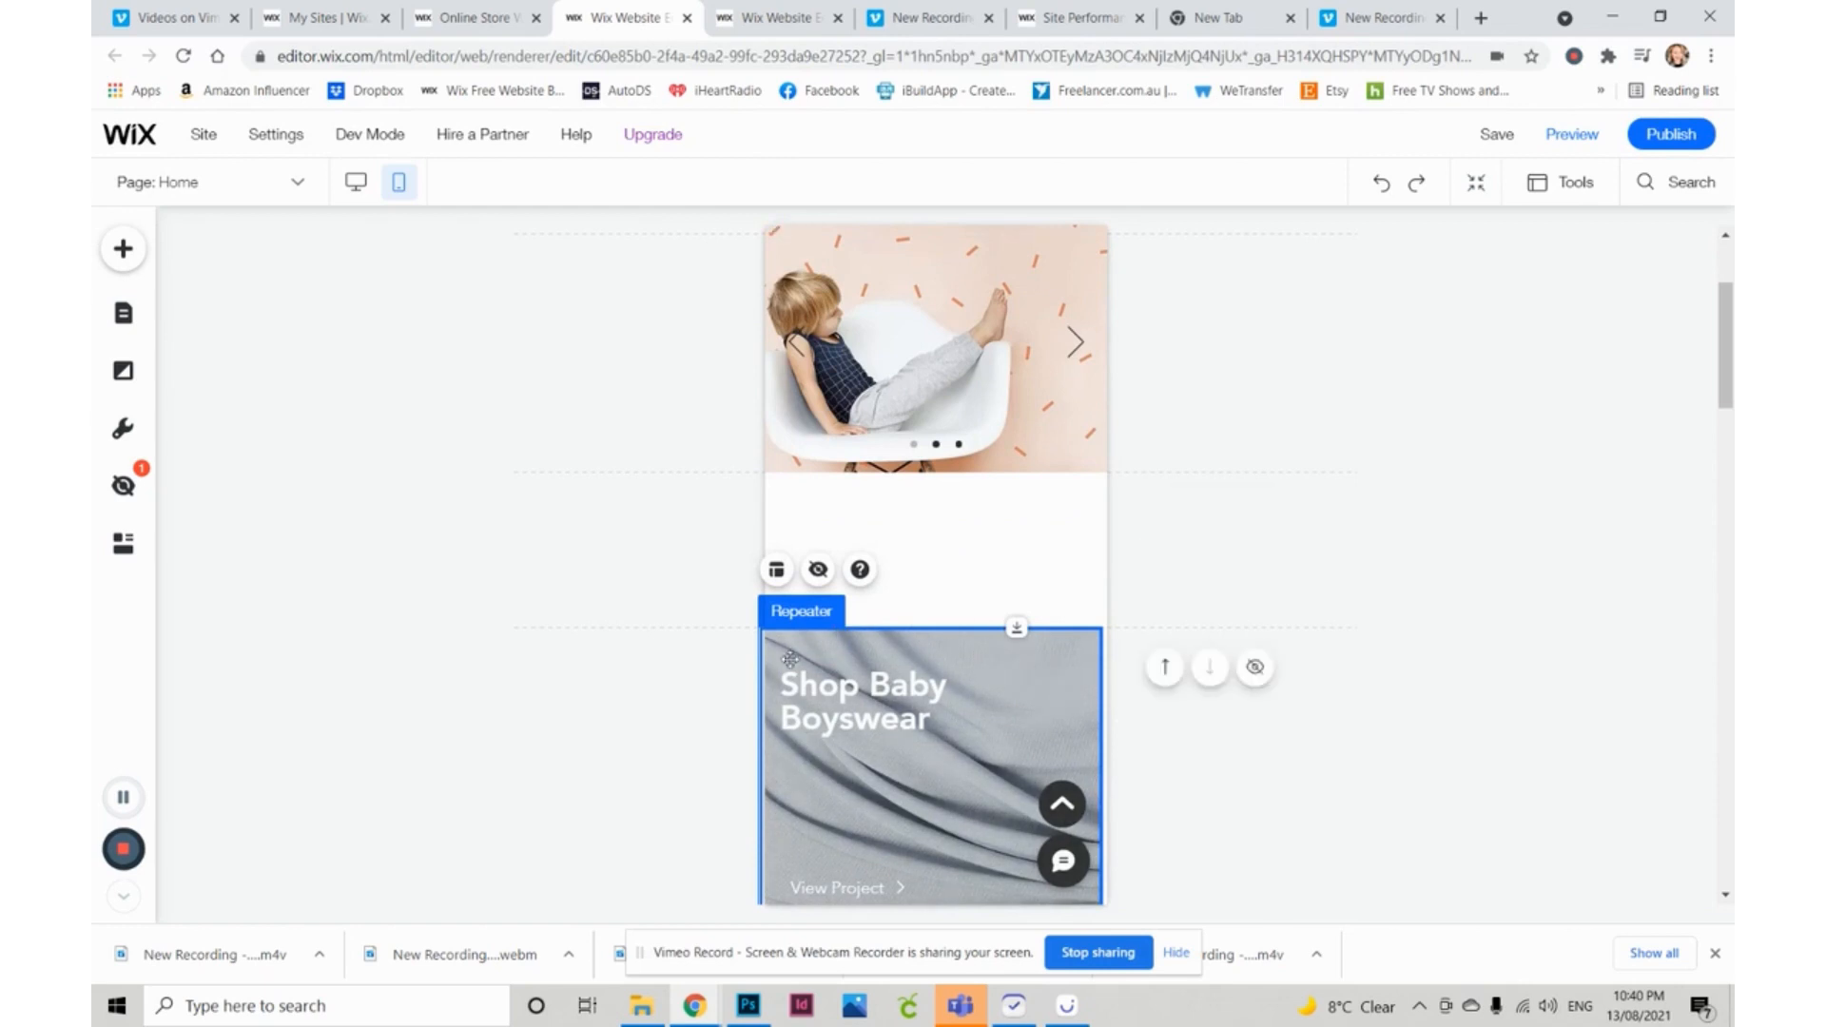
scroll(1045, 604, up, 2)
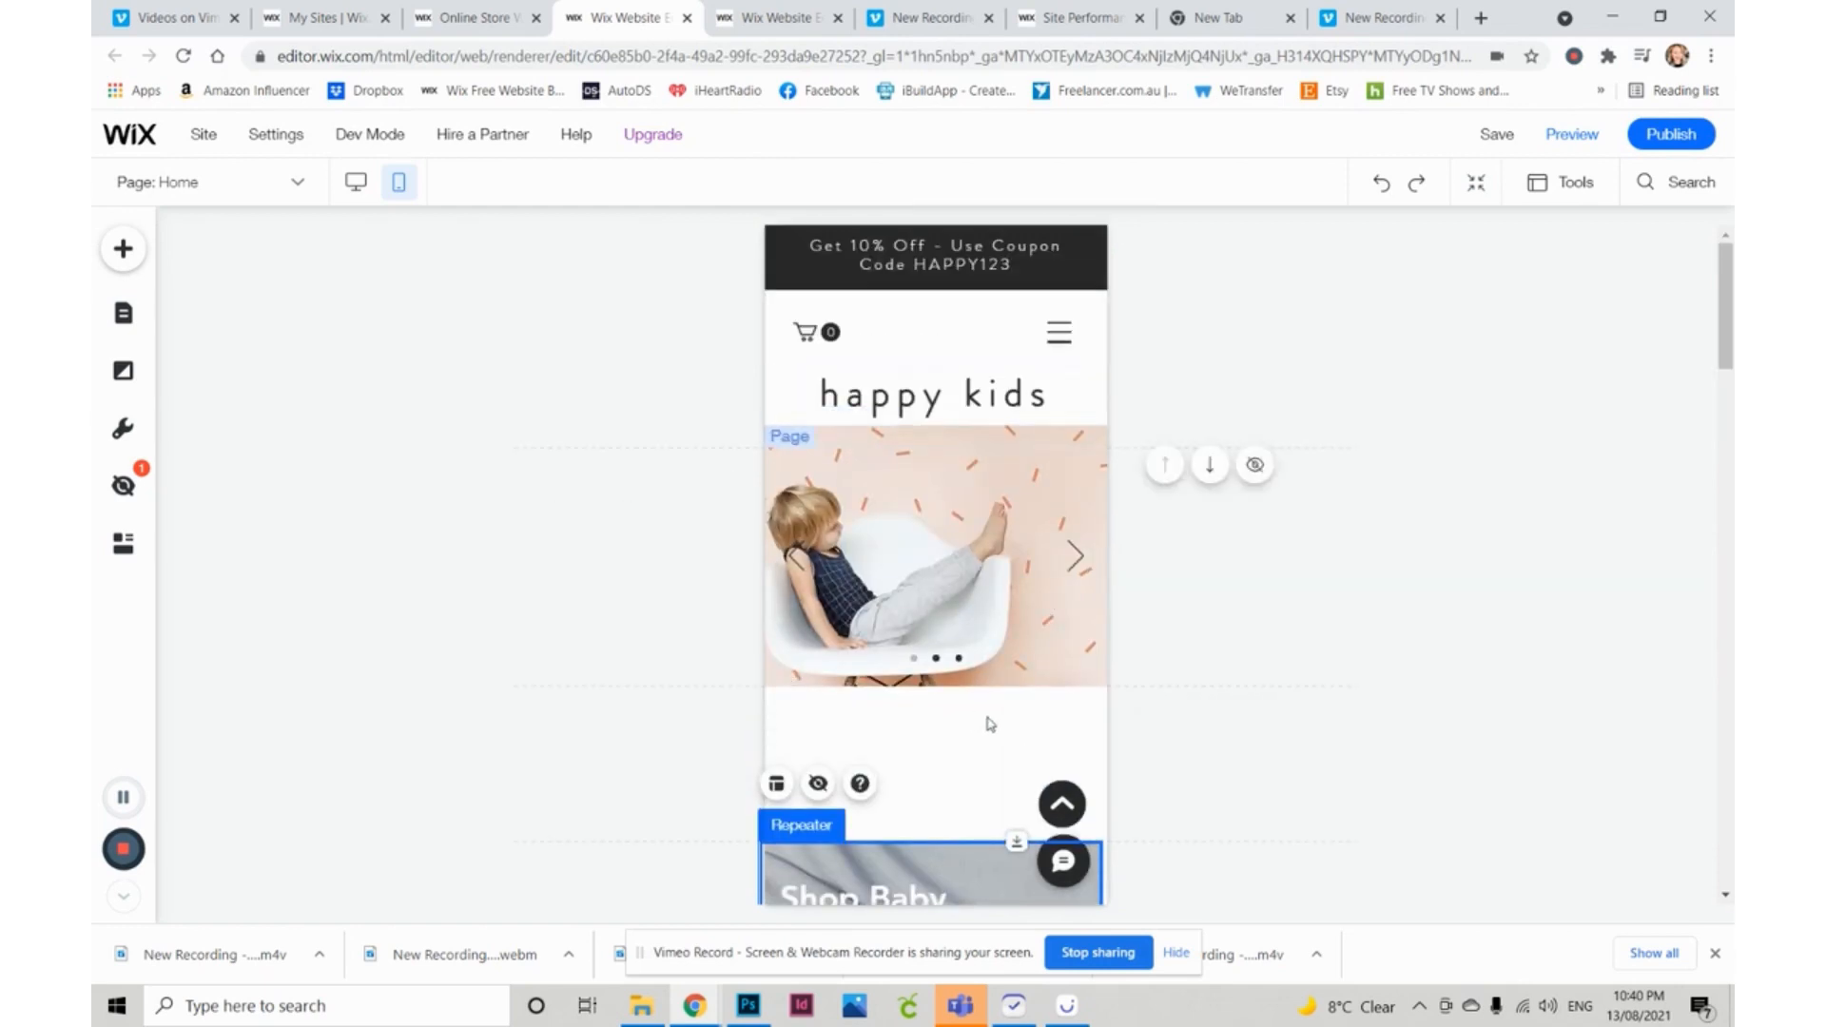
- Rearrange the mobile header with the logo raised and the cart icon below the menu icon, and open the mobile menu for editing
drag(831, 340, 999, 331)
click(1069, 323)
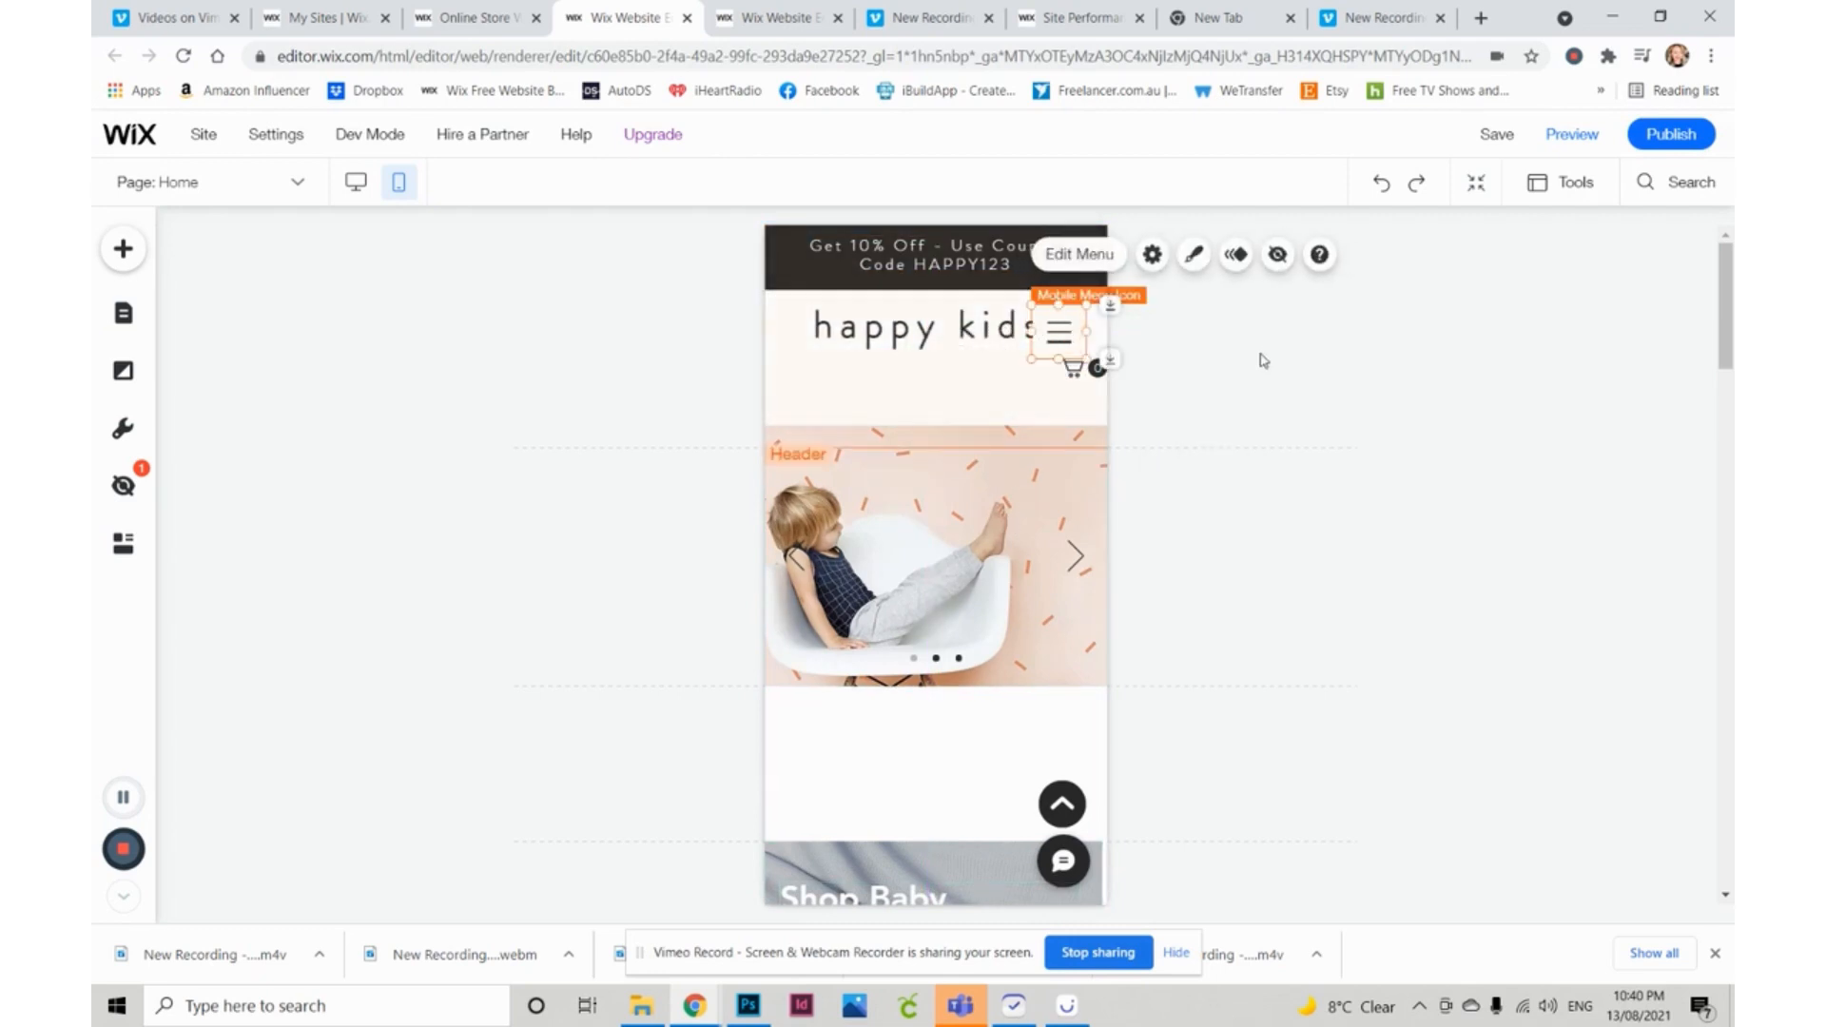
click(1104, 256)
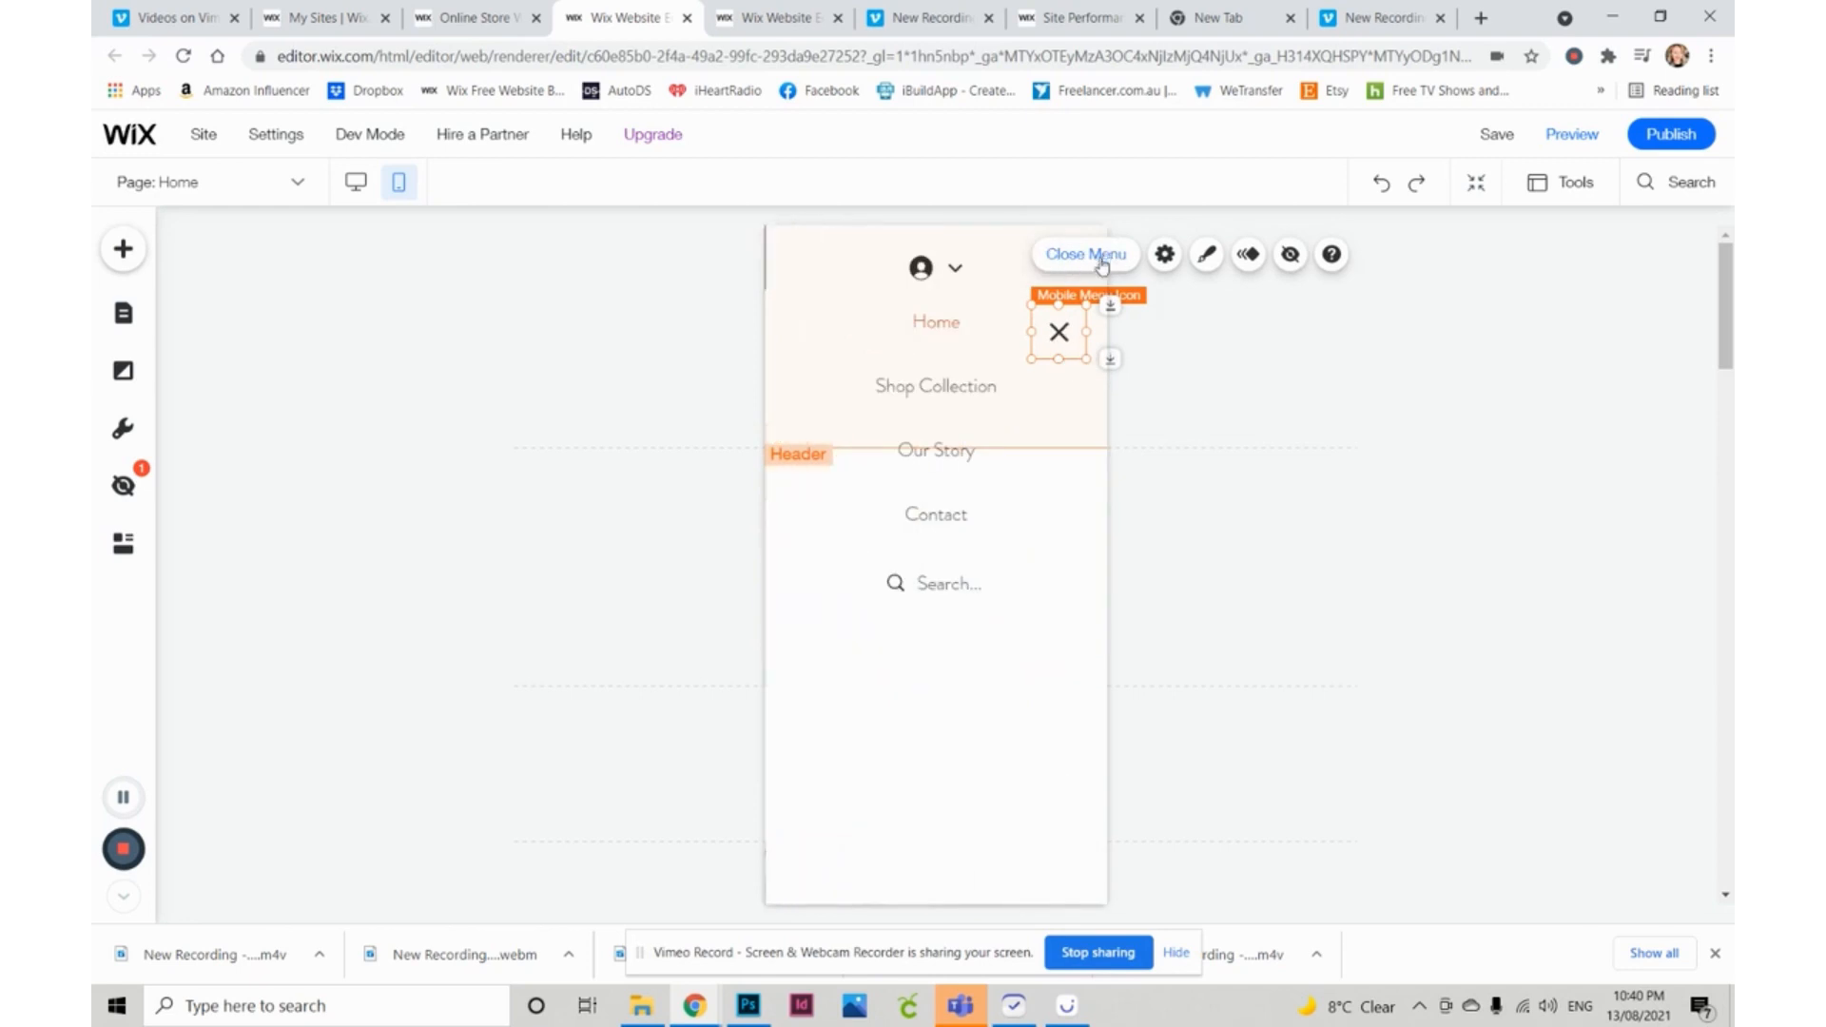
- Close the mobile menu and open the Add Page template library from the site's page management
click(1059, 332)
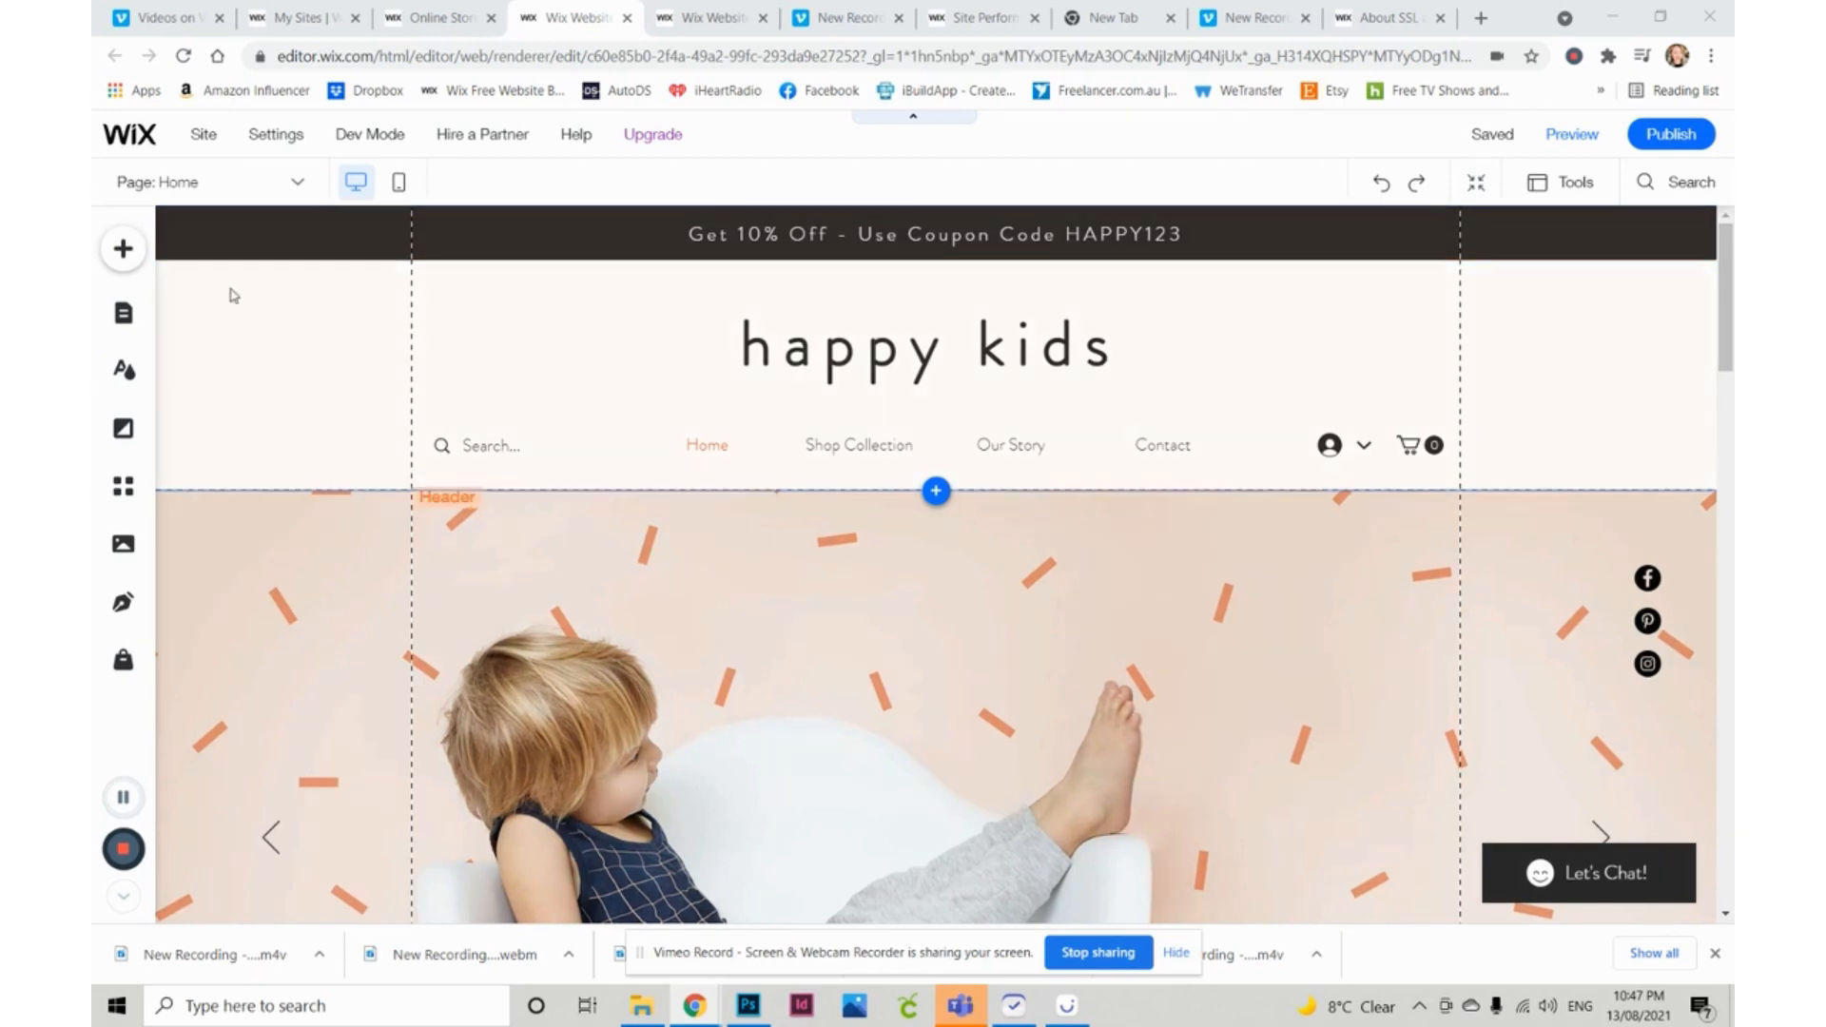
click(226, 187)
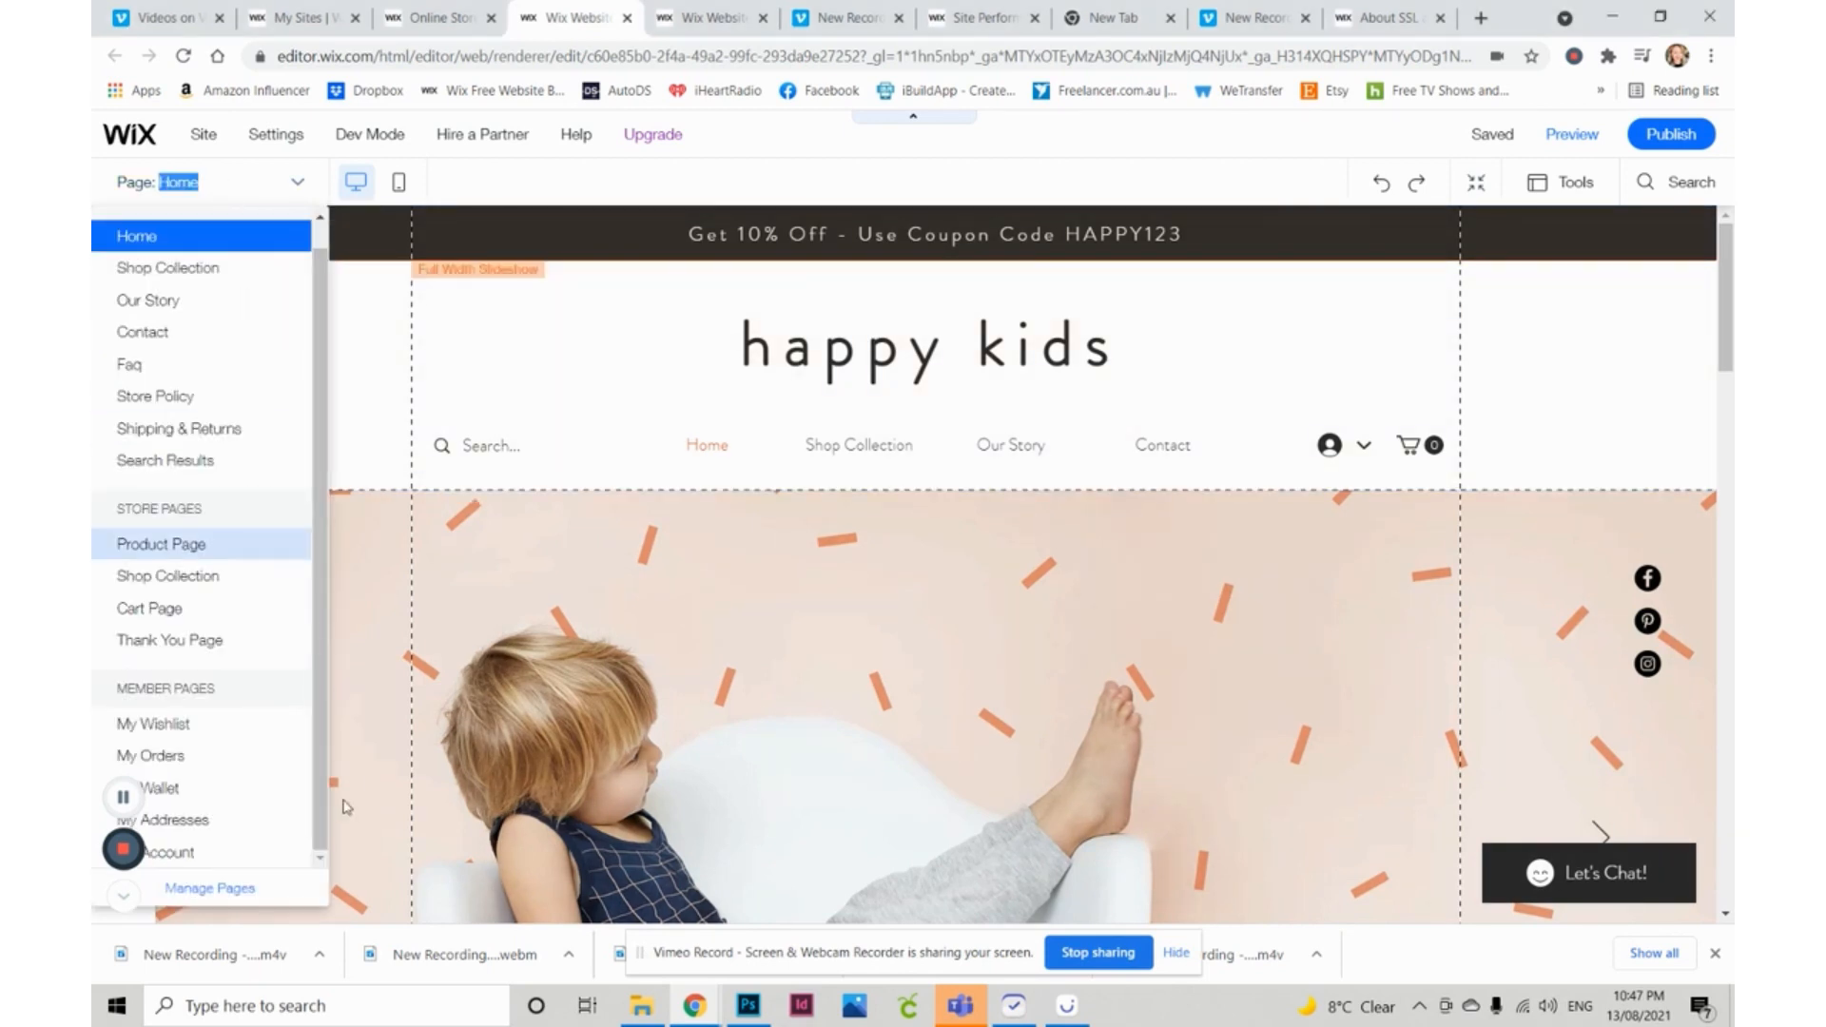
click(240, 890)
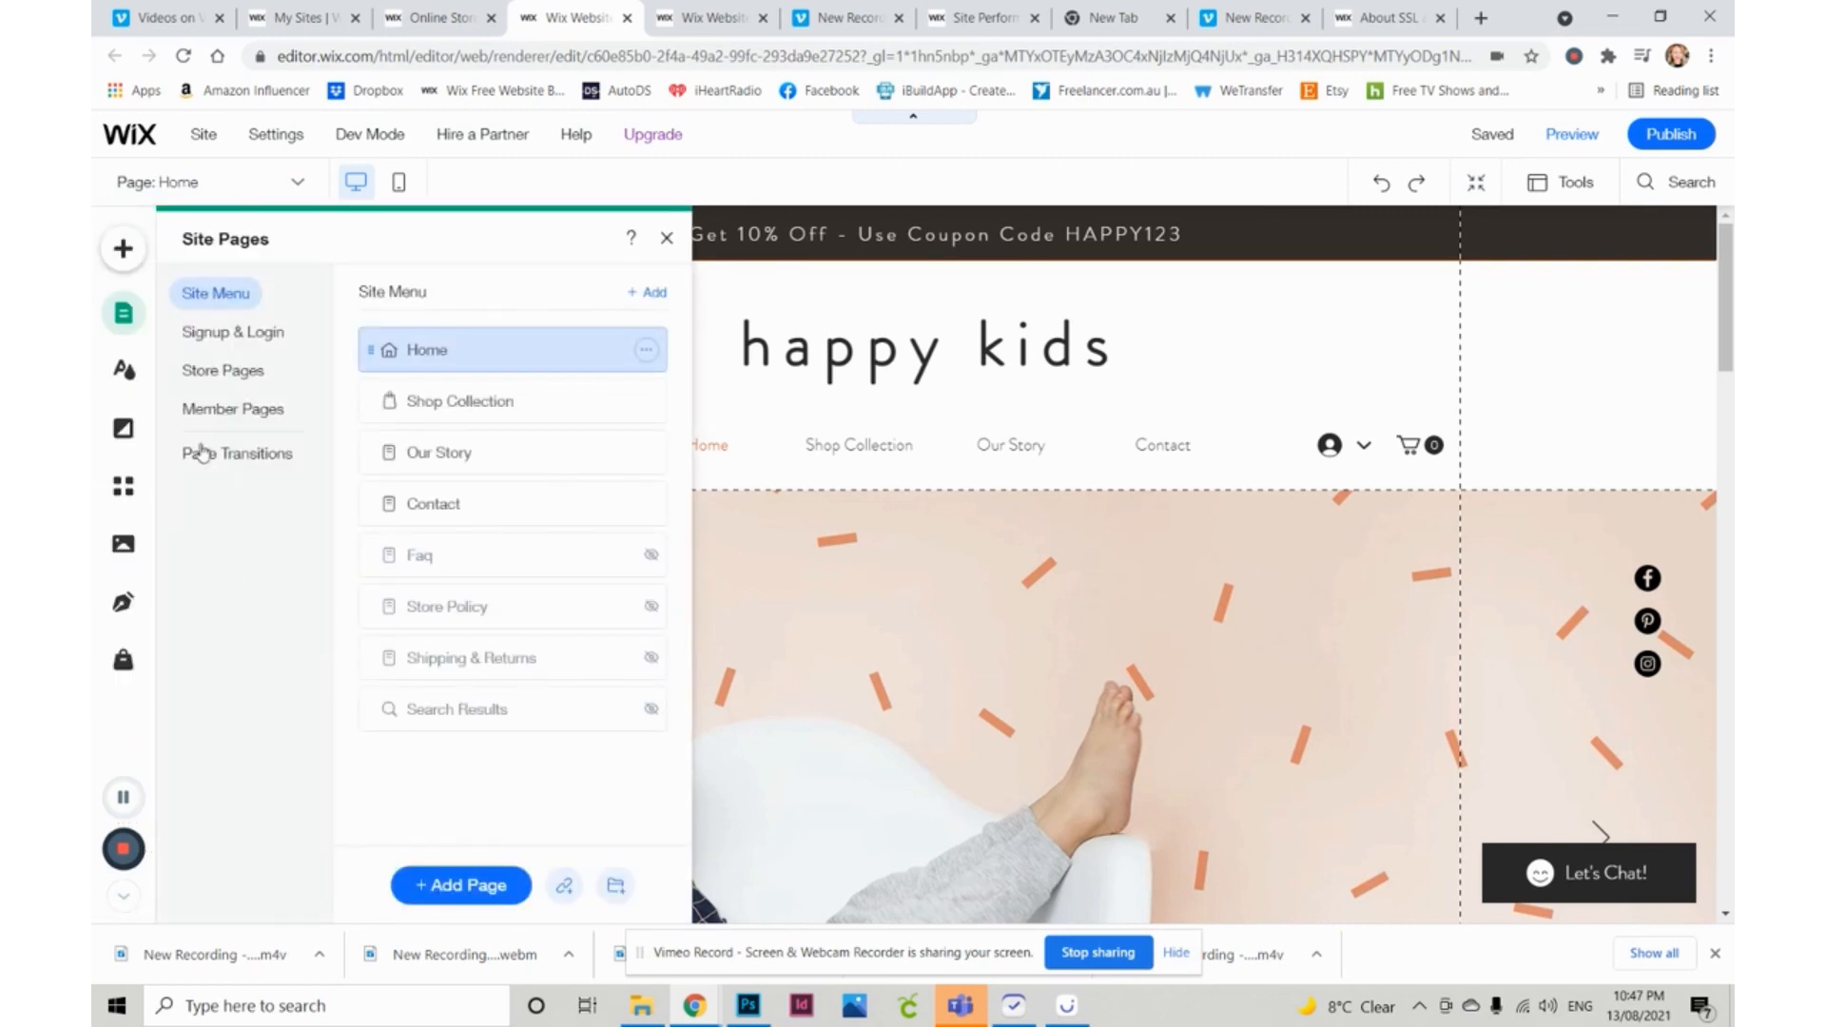
click(464, 894)
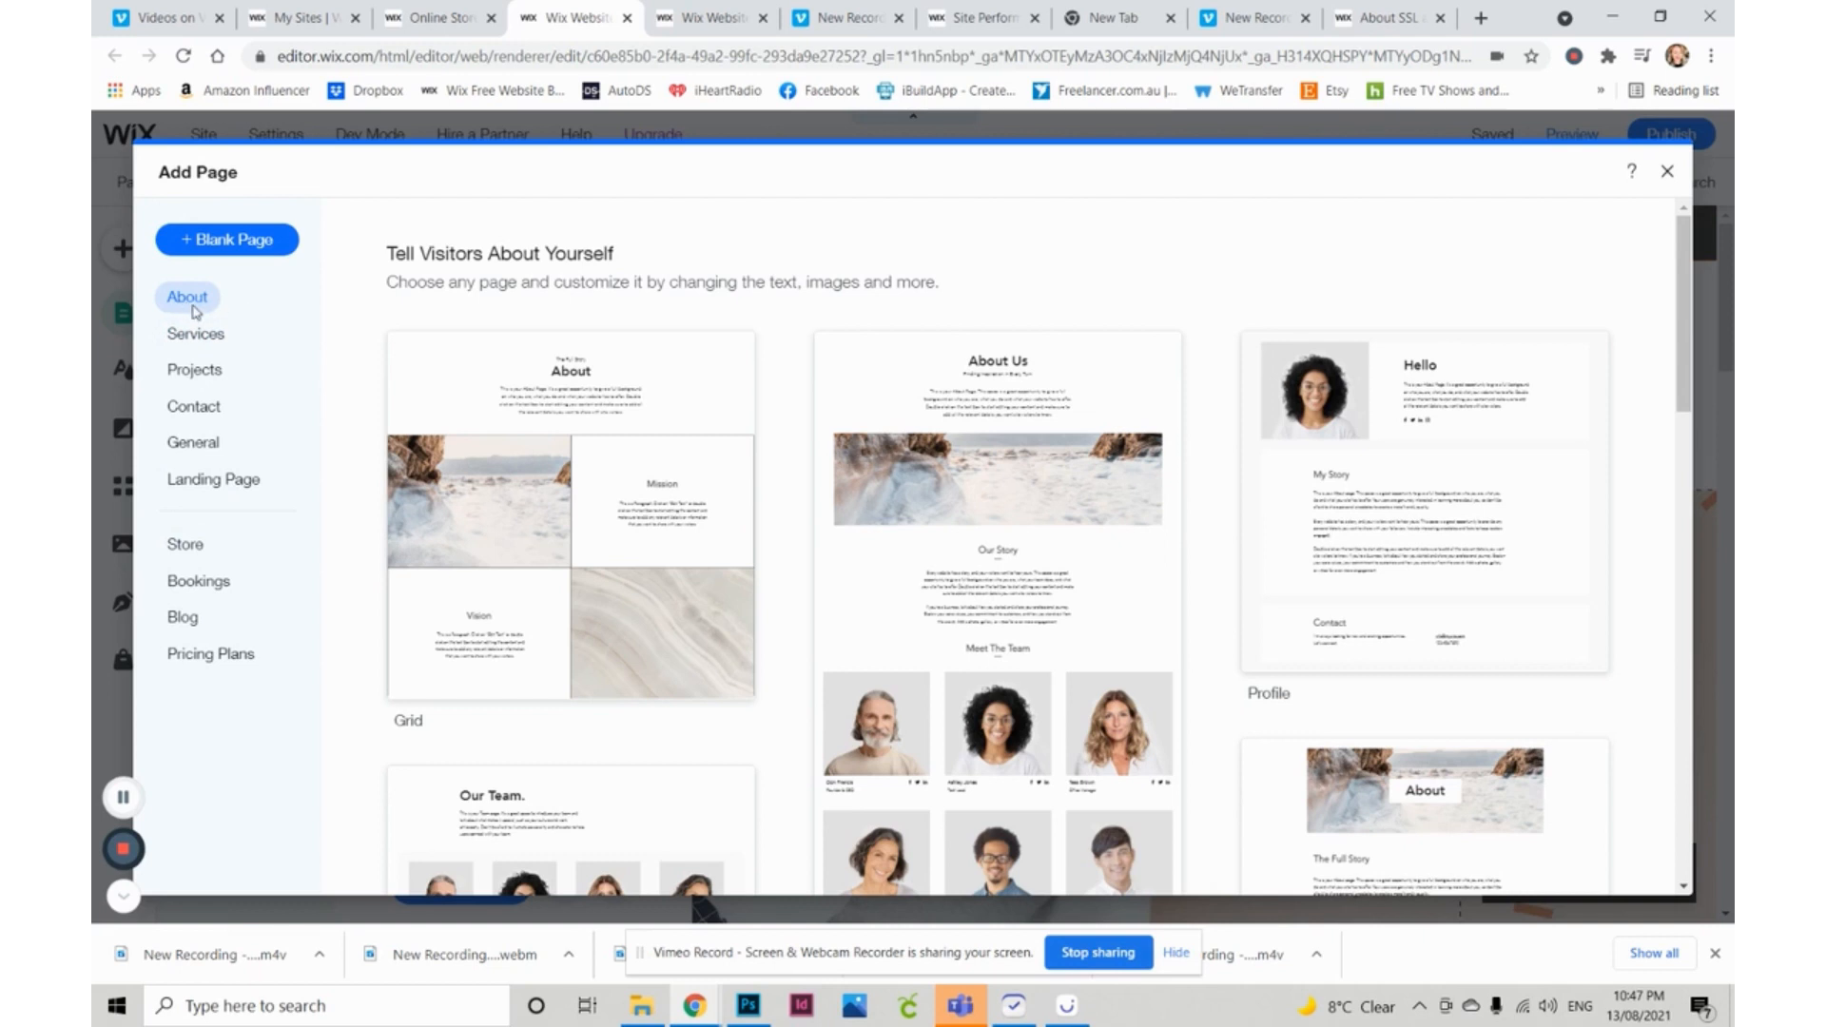
- Examine the About page templates, including the grid, profile, team and resume layouts
mouse_move(552, 487)
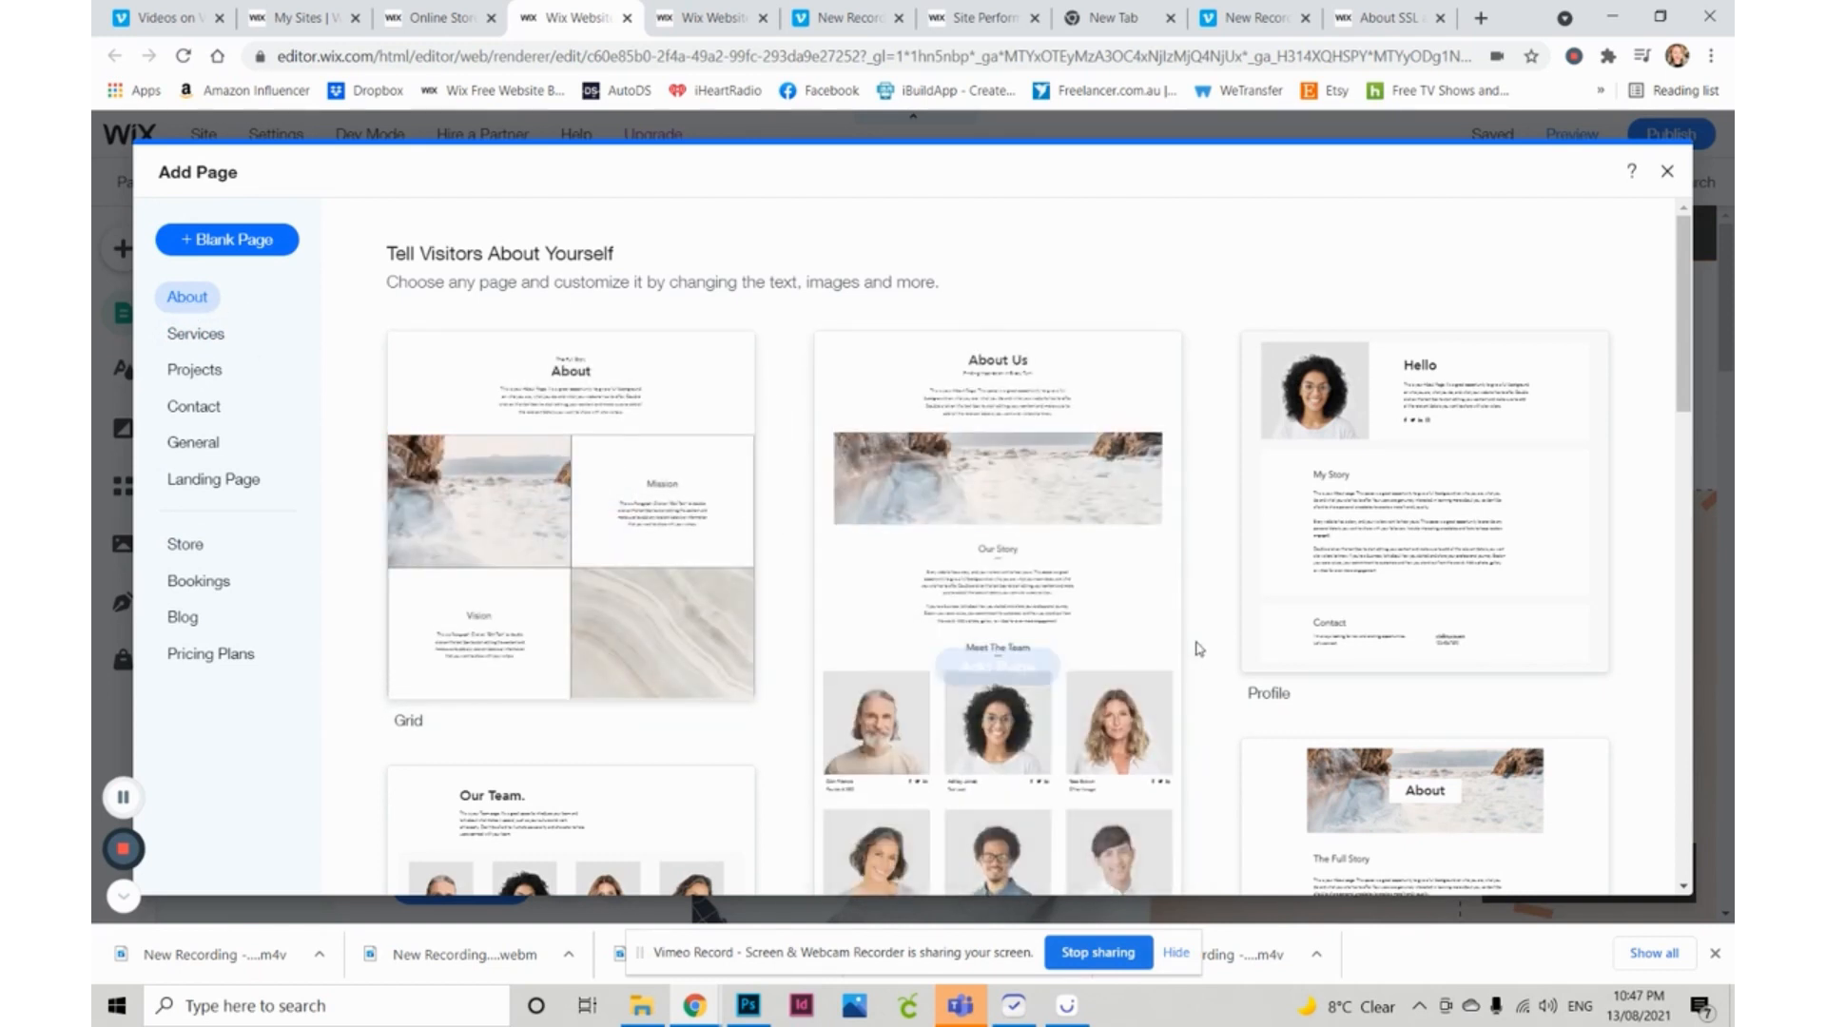
mouse_move(1432, 592)
scroll(1369, 636, down, 10)
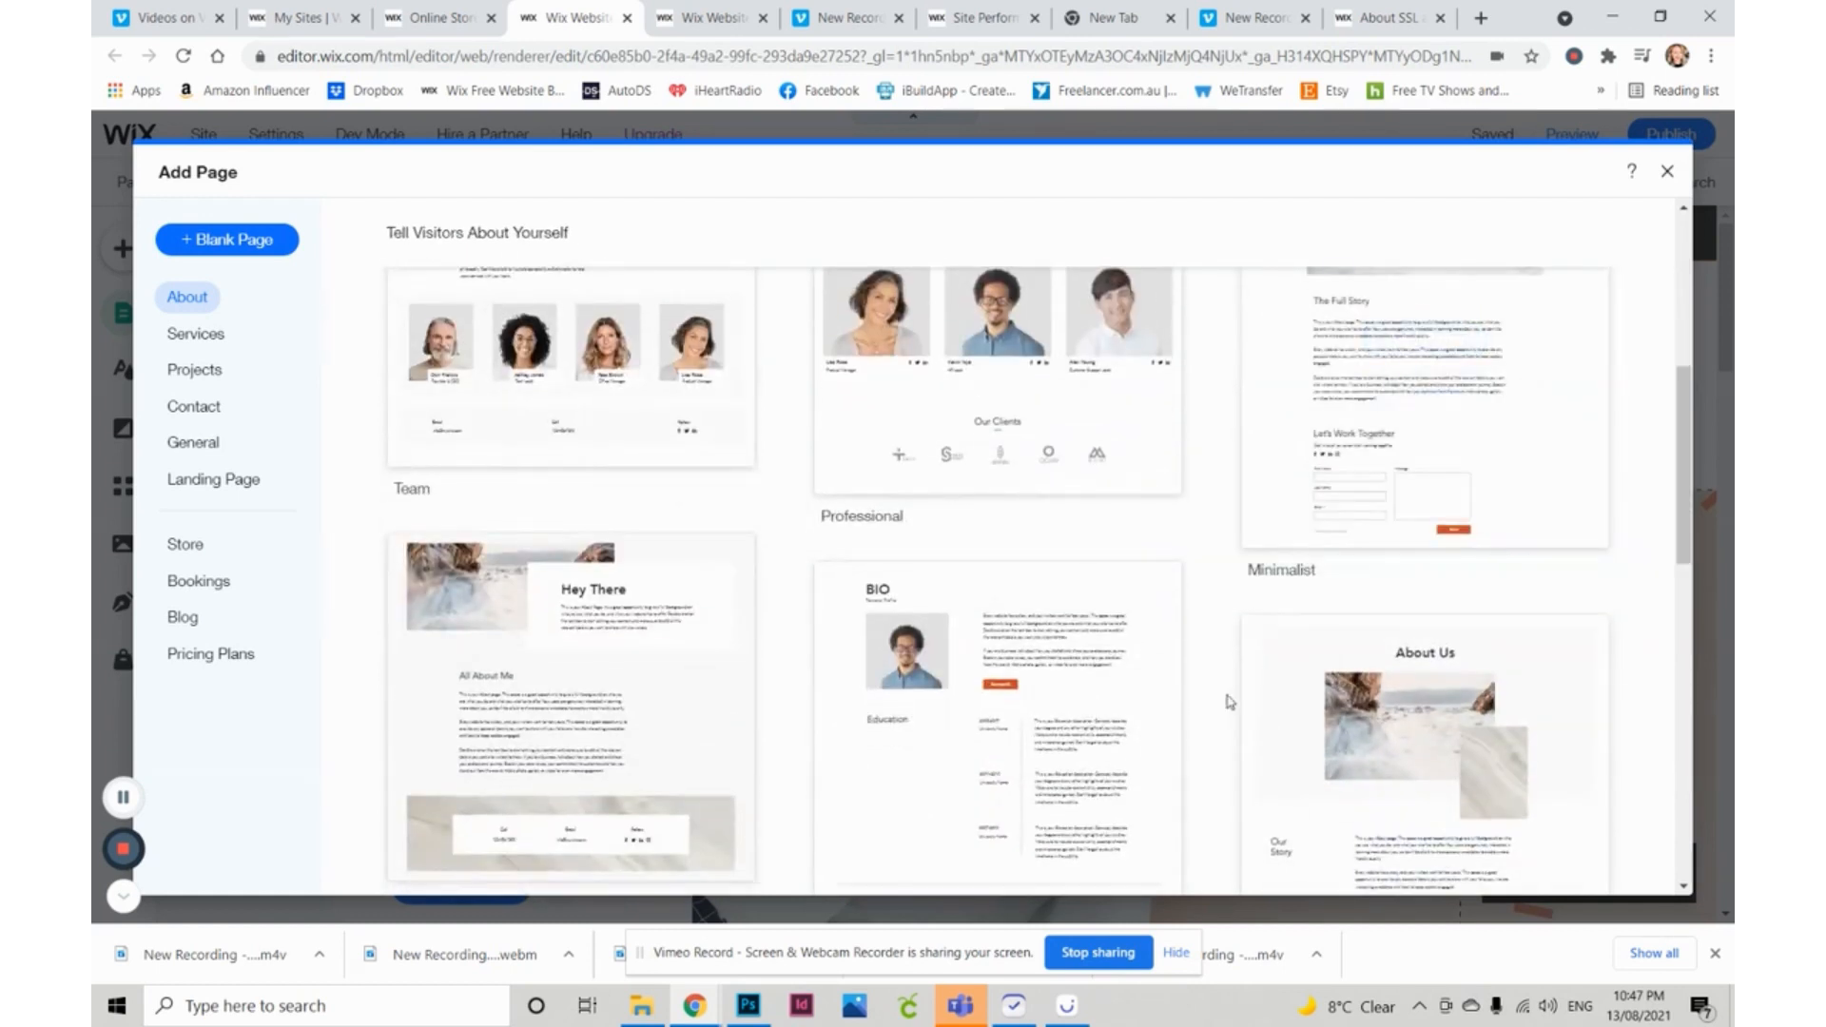
scroll(1193, 762, down, 2)
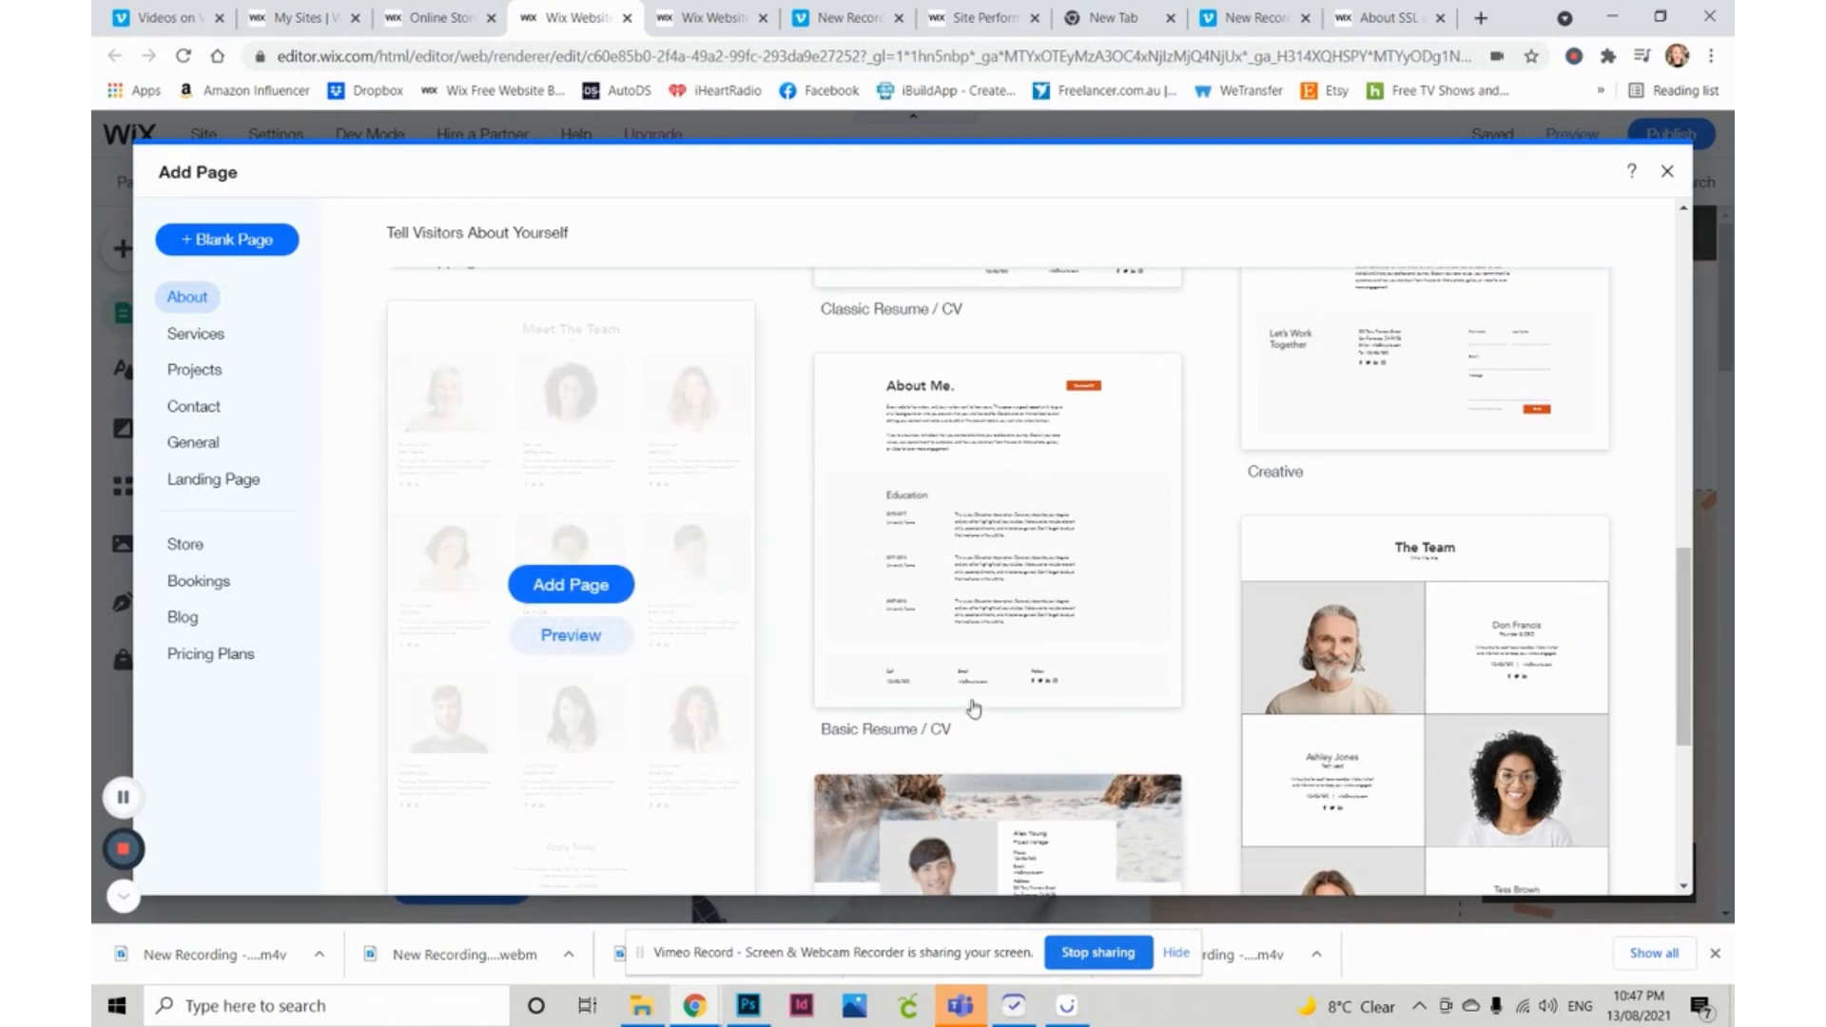
mouse_move(1148, 544)
scroll(1223, 579, down, 5)
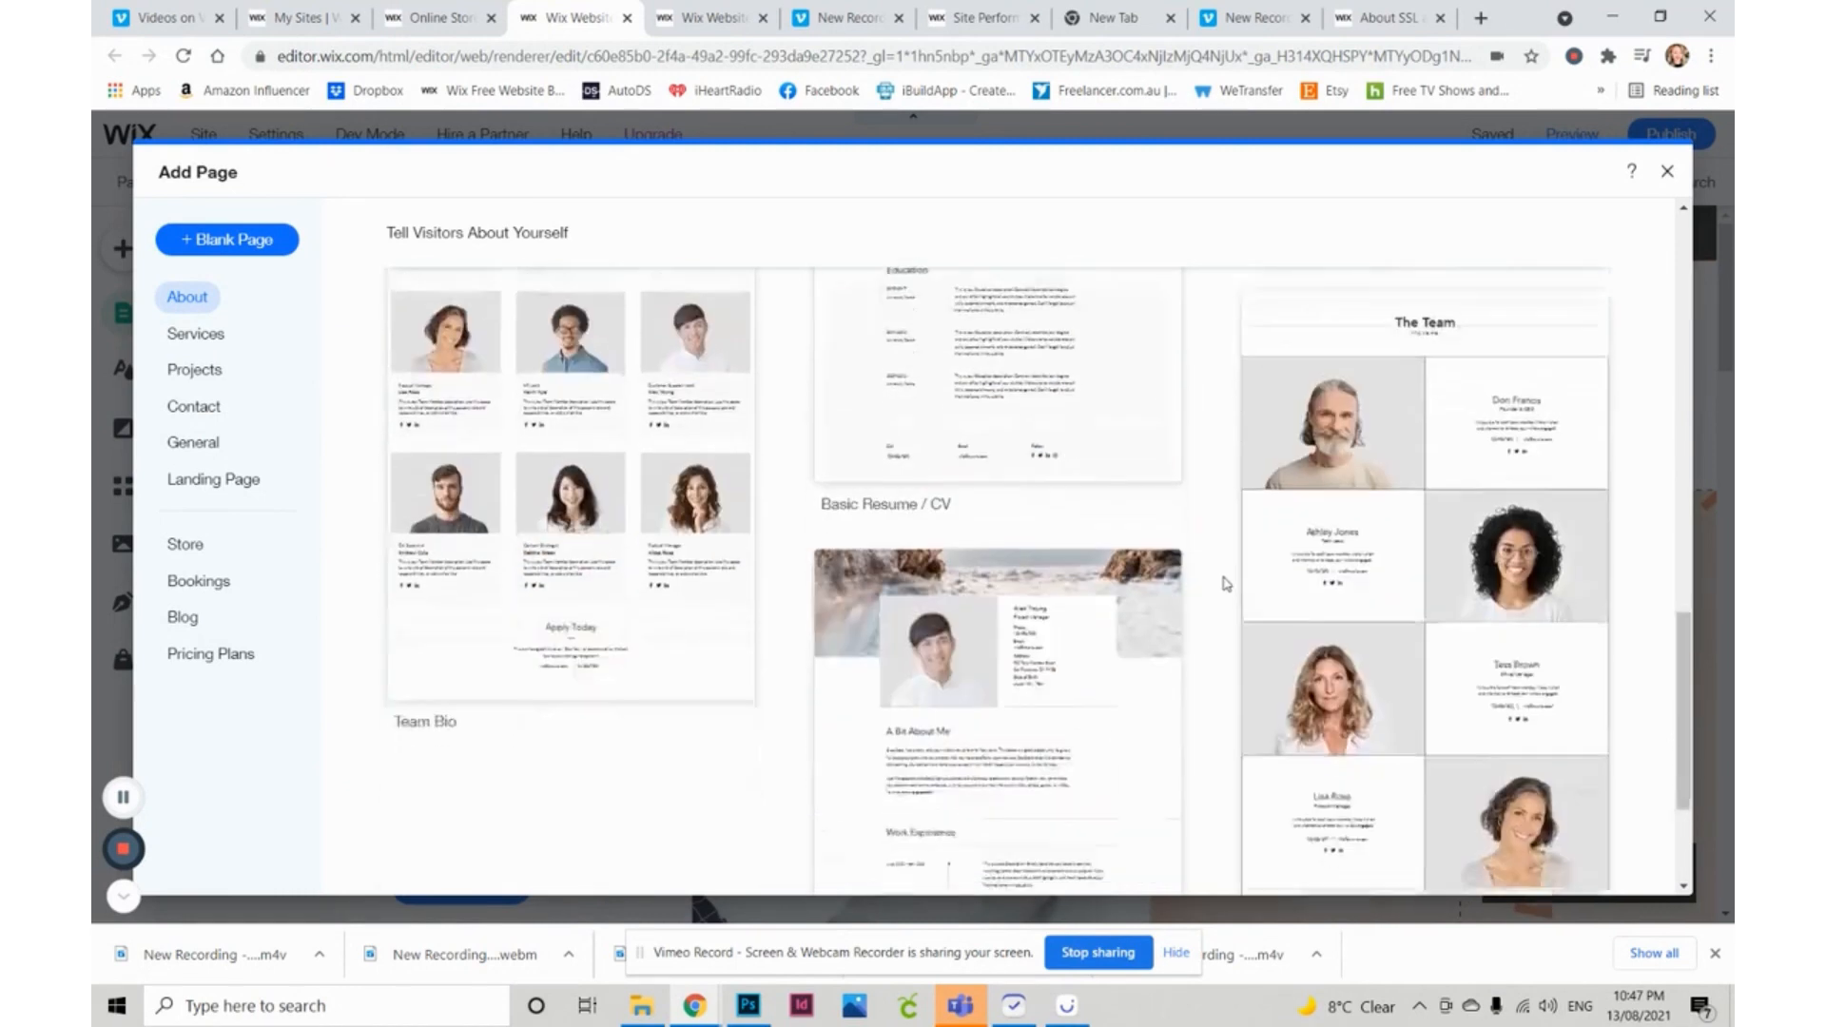
scroll(1237, 638, up, 5)
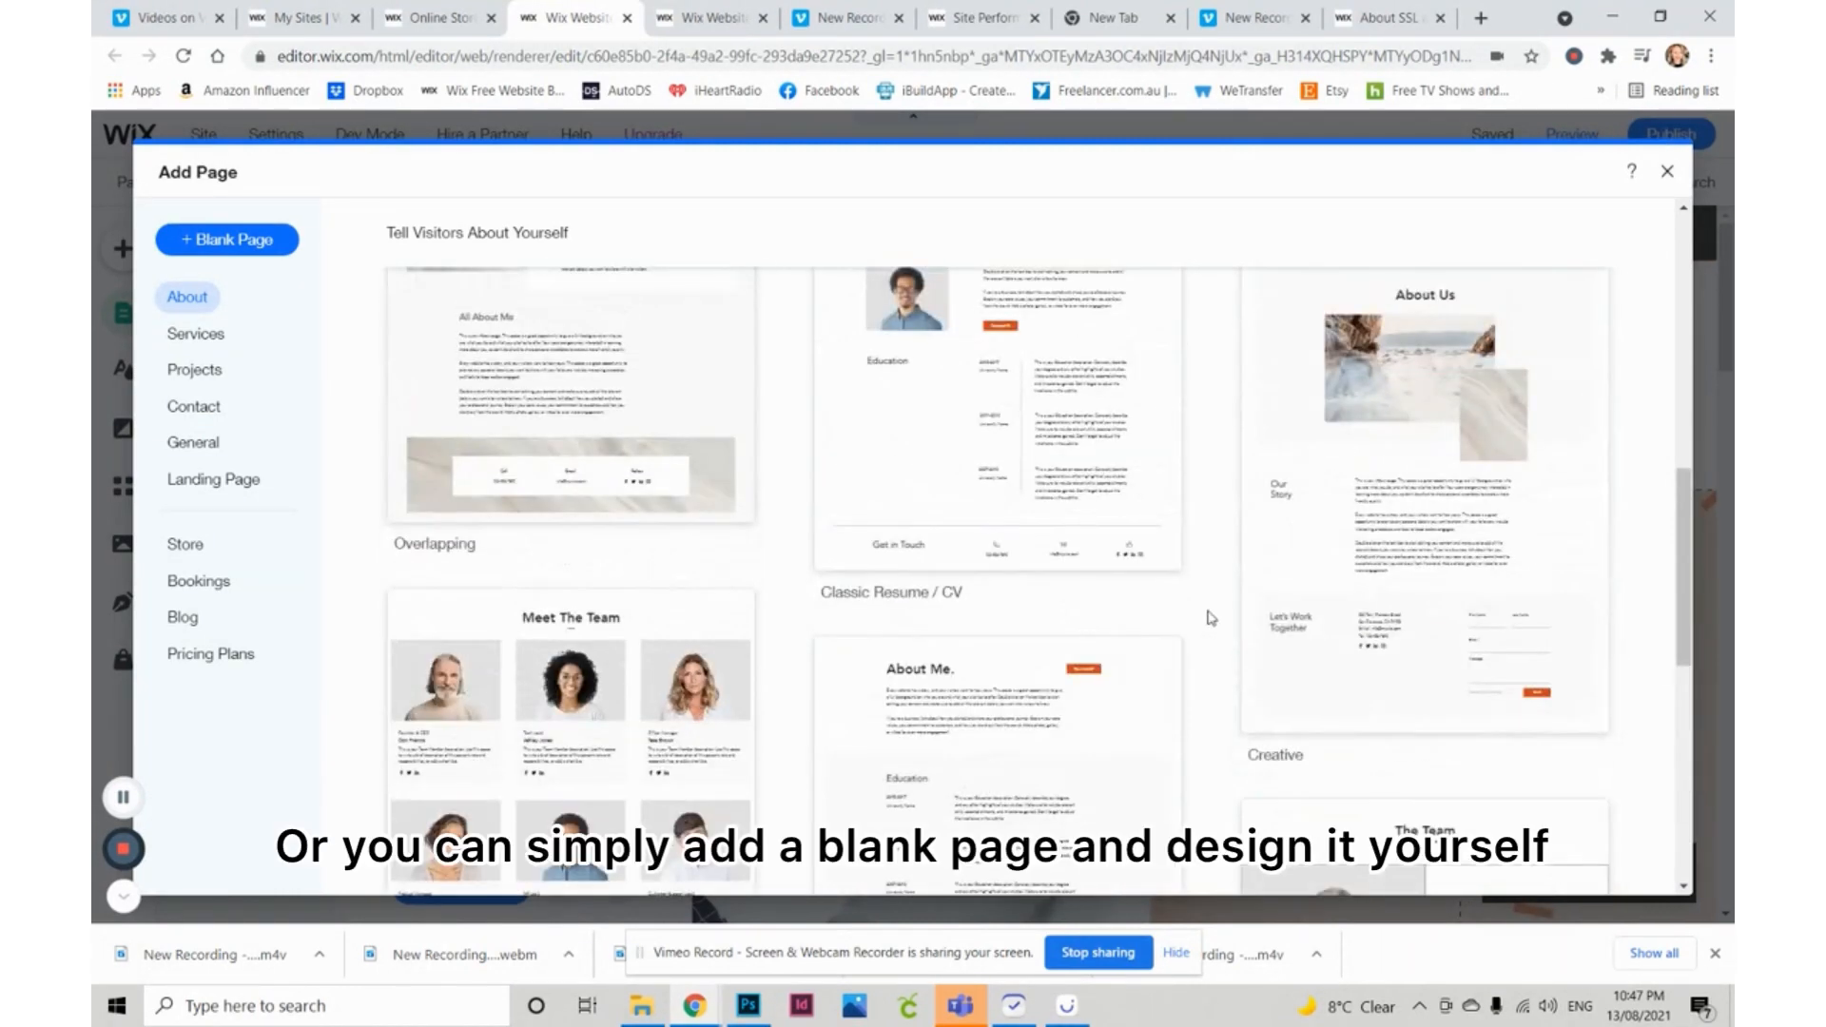
- Examine the Services, Projects and Contact page templates offered for a new page
click(180, 338)
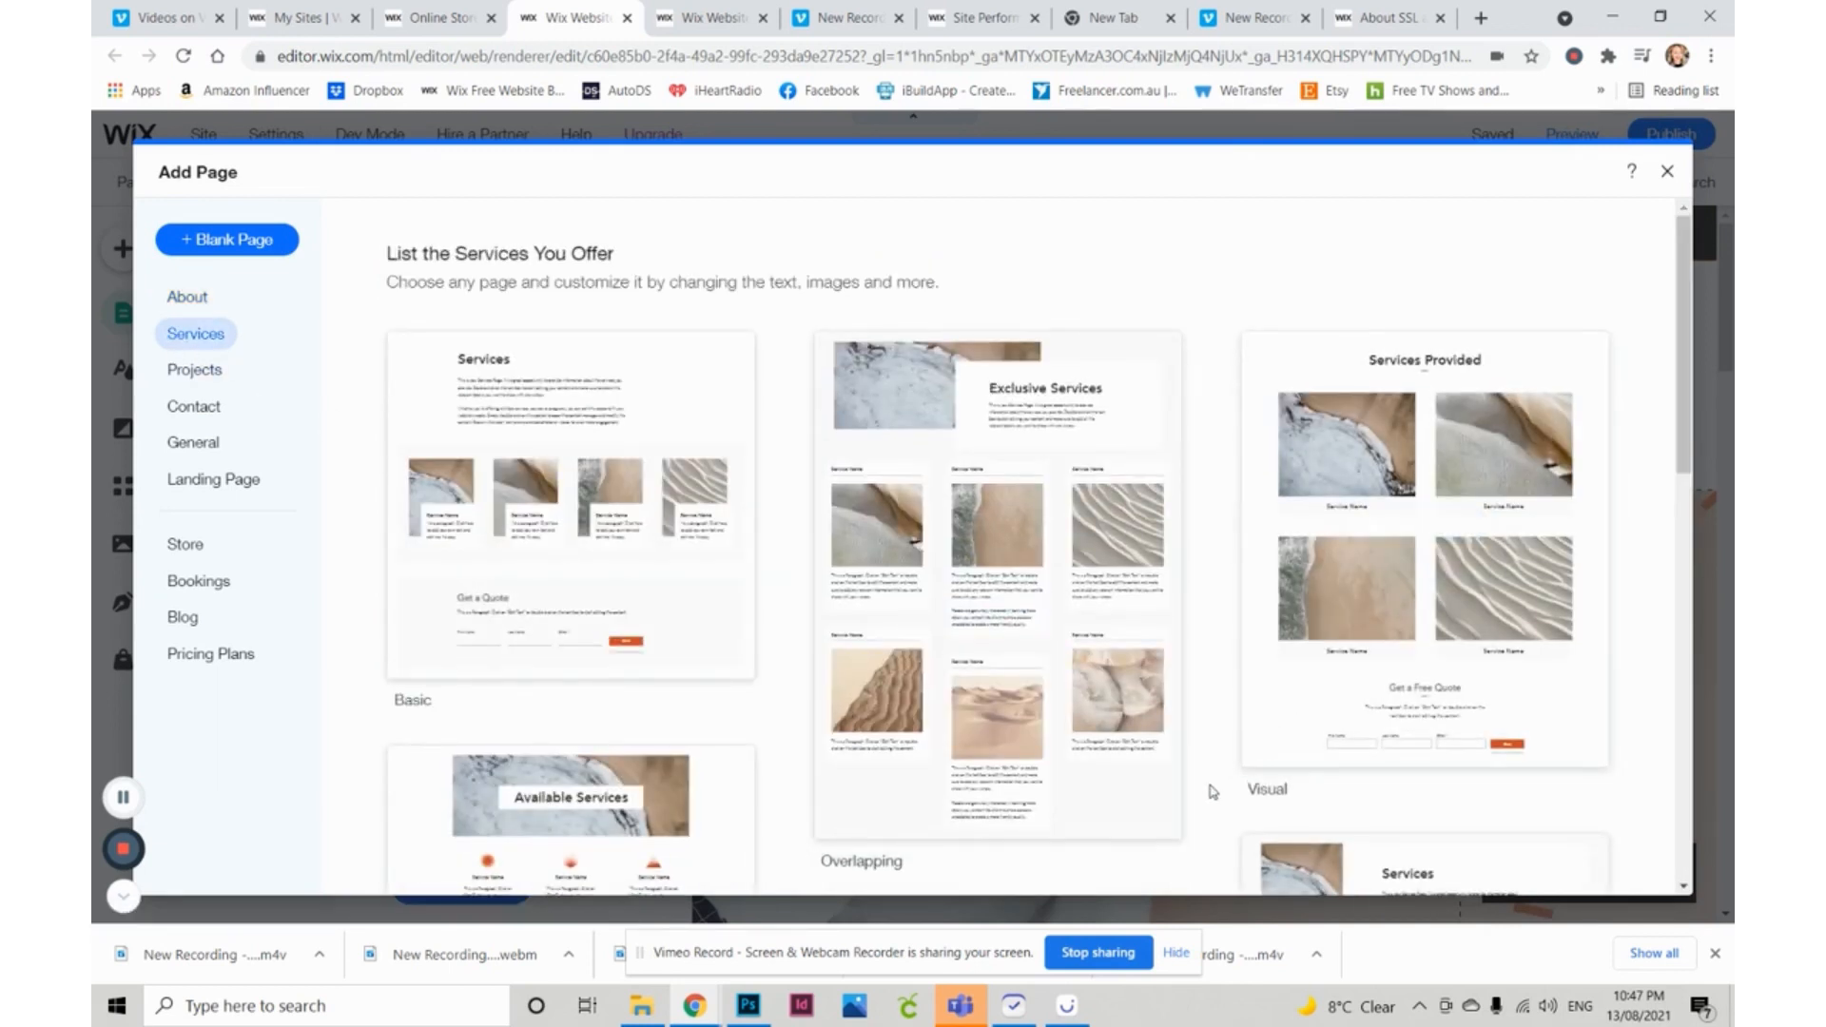
scroll(1209, 791, down, 5)
scroll(1211, 791, down, 5)
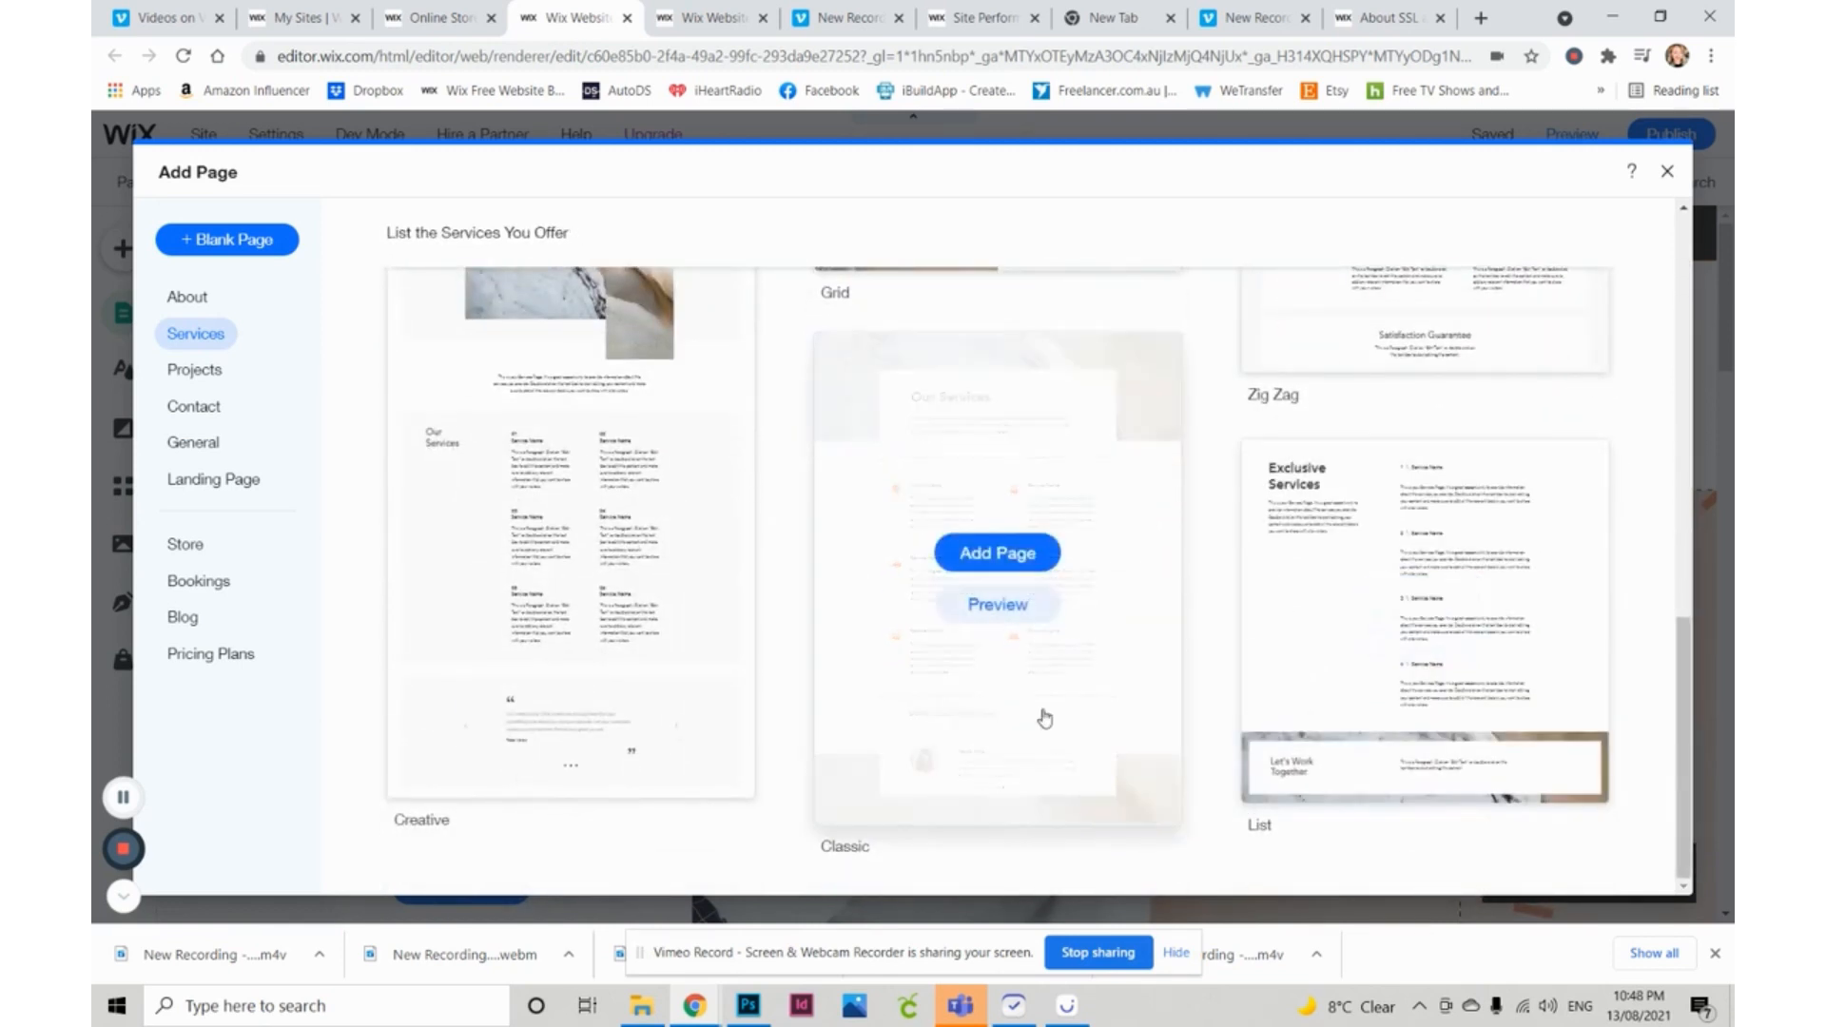
mouse_move(1180, 689)
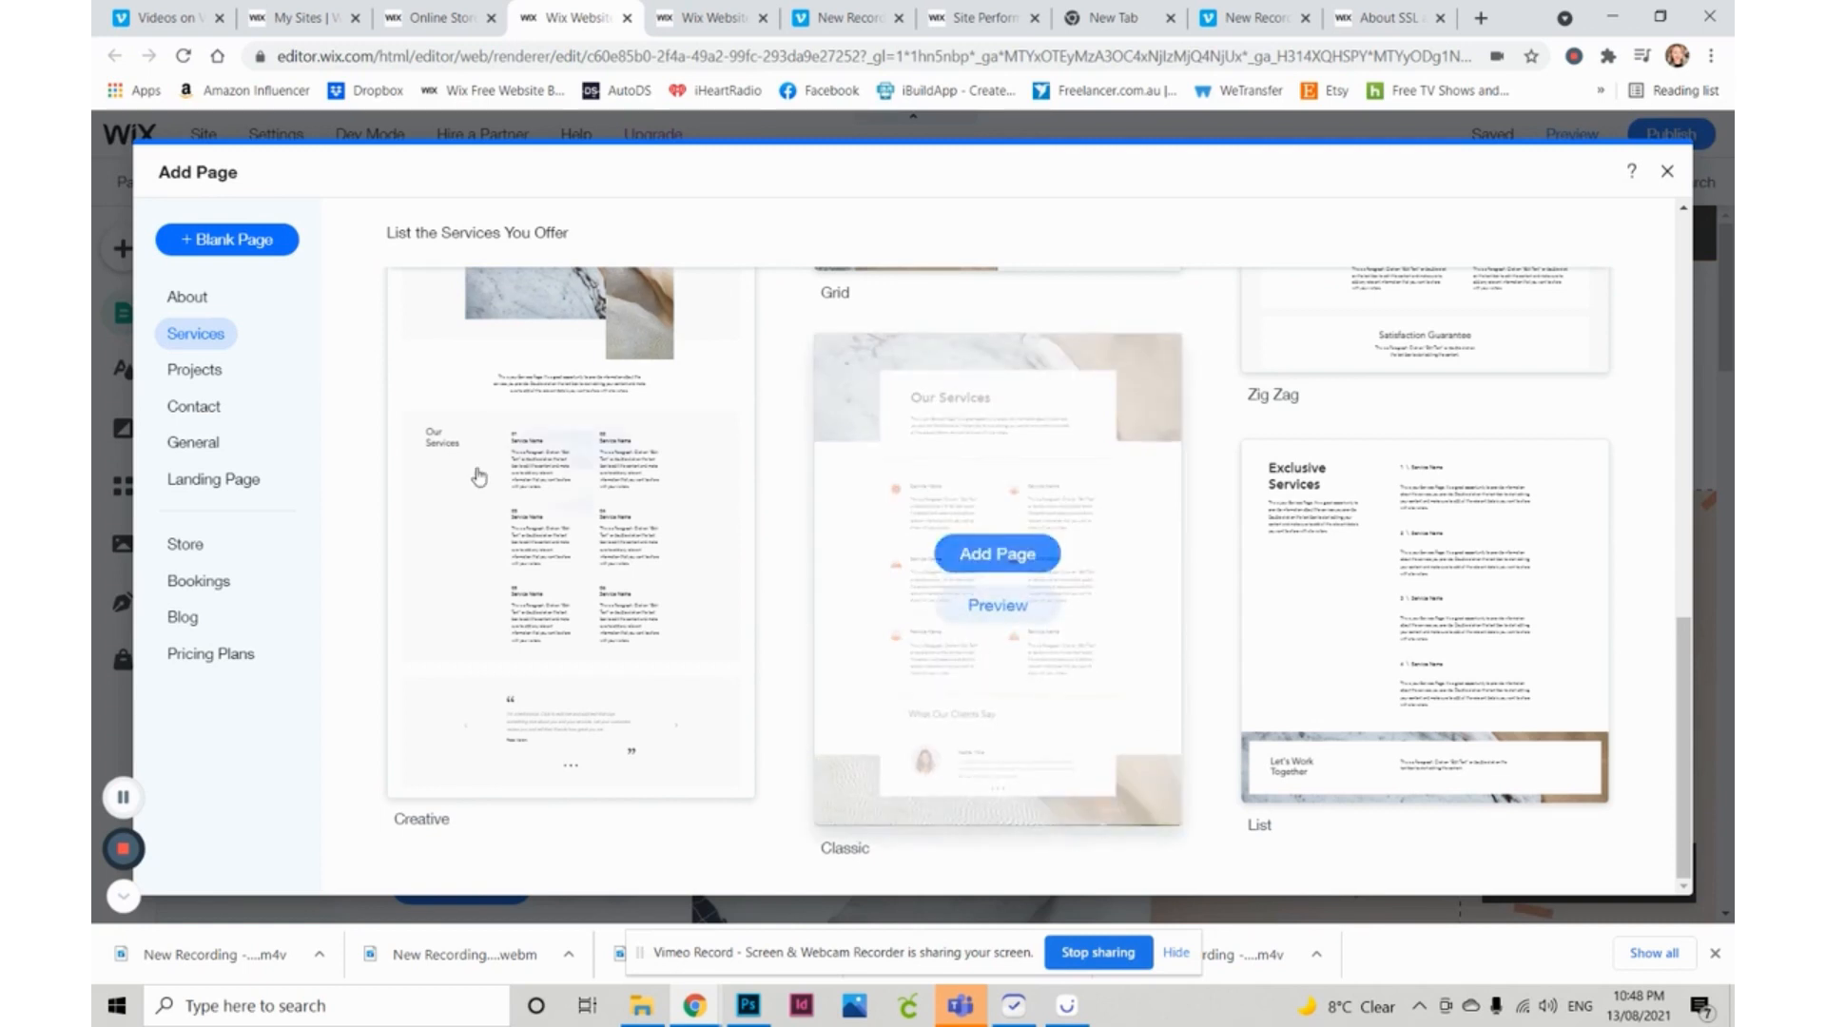
click(202, 378)
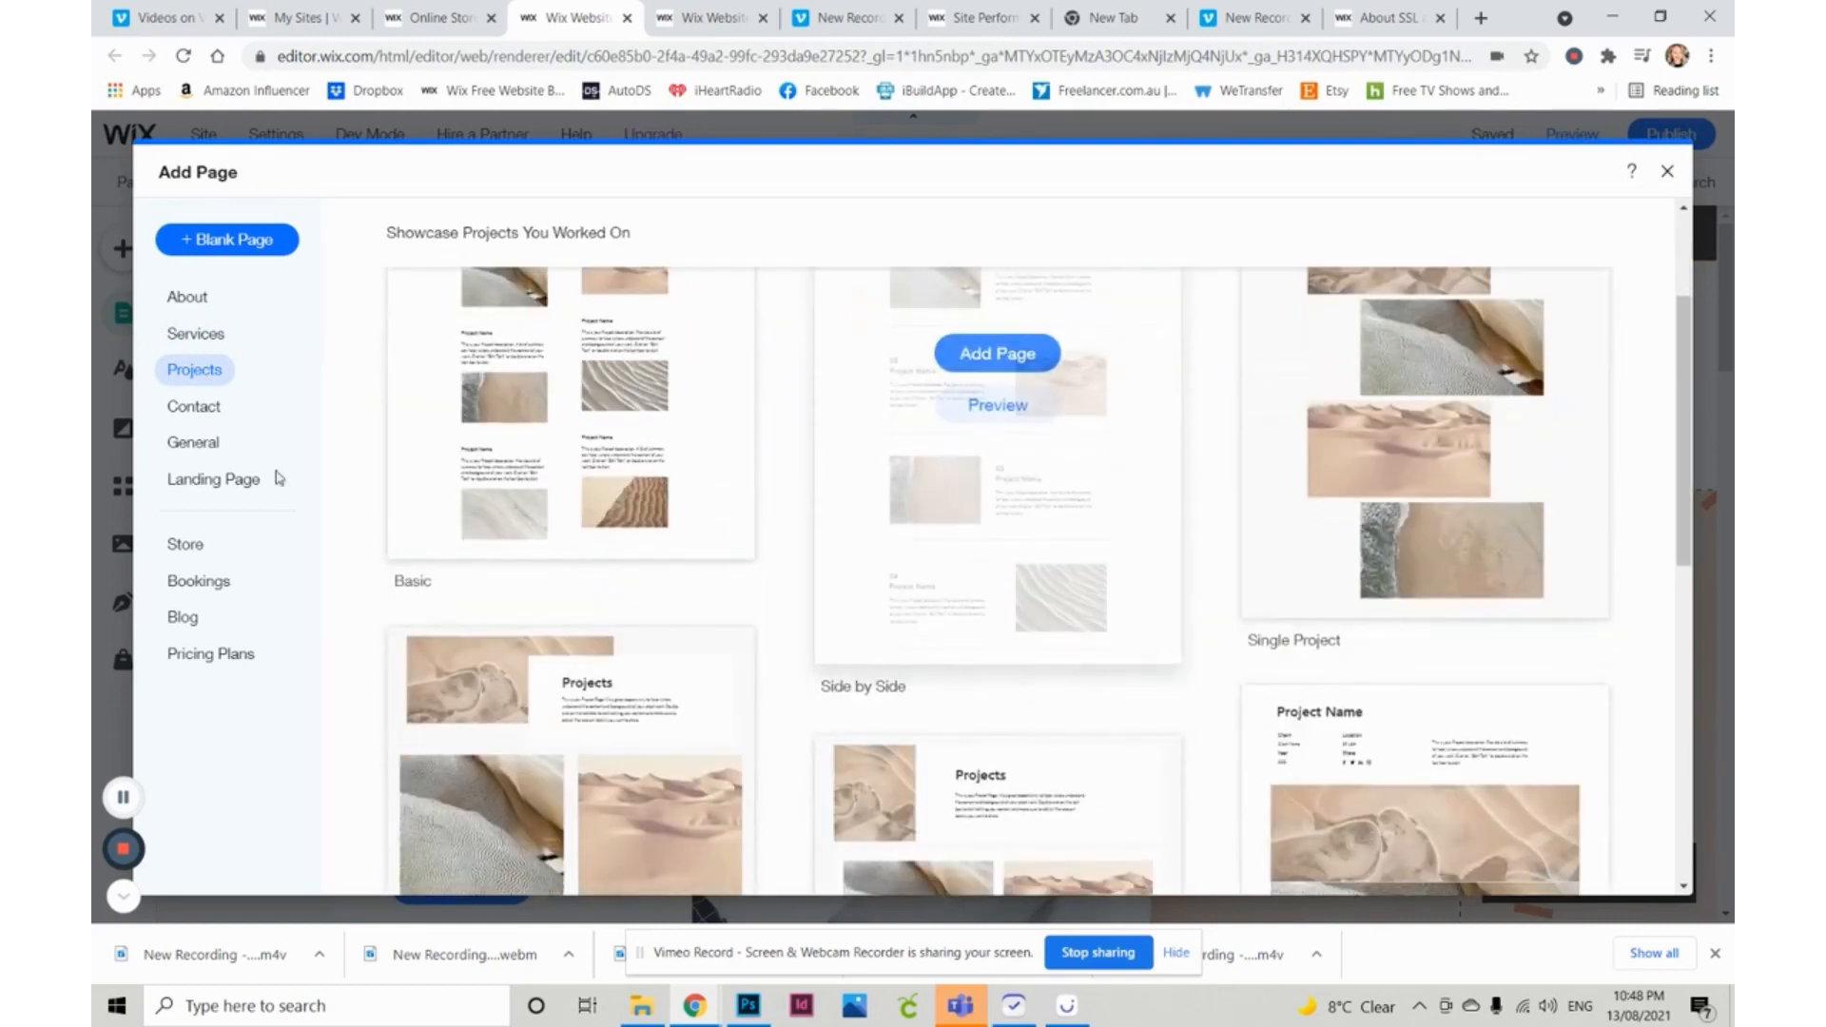
click(193, 407)
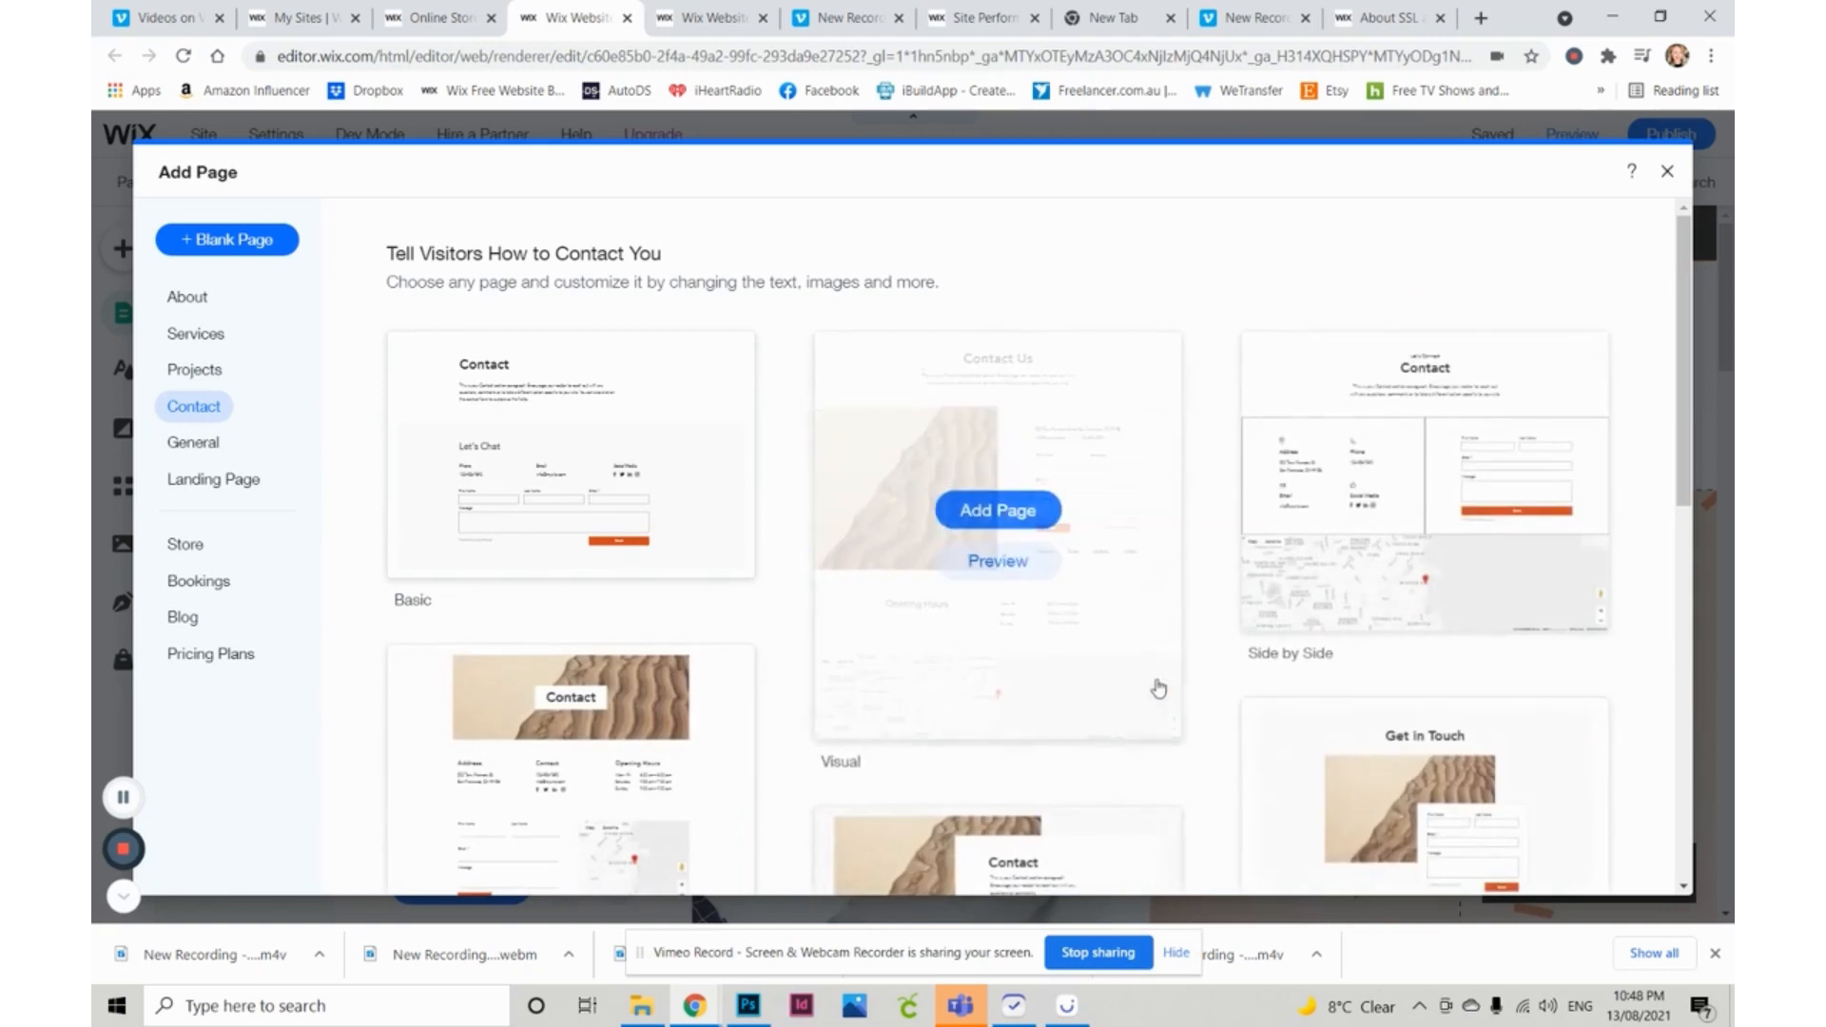
scroll(1154, 685, down, 5)
scroll(1247, 674, down, 4)
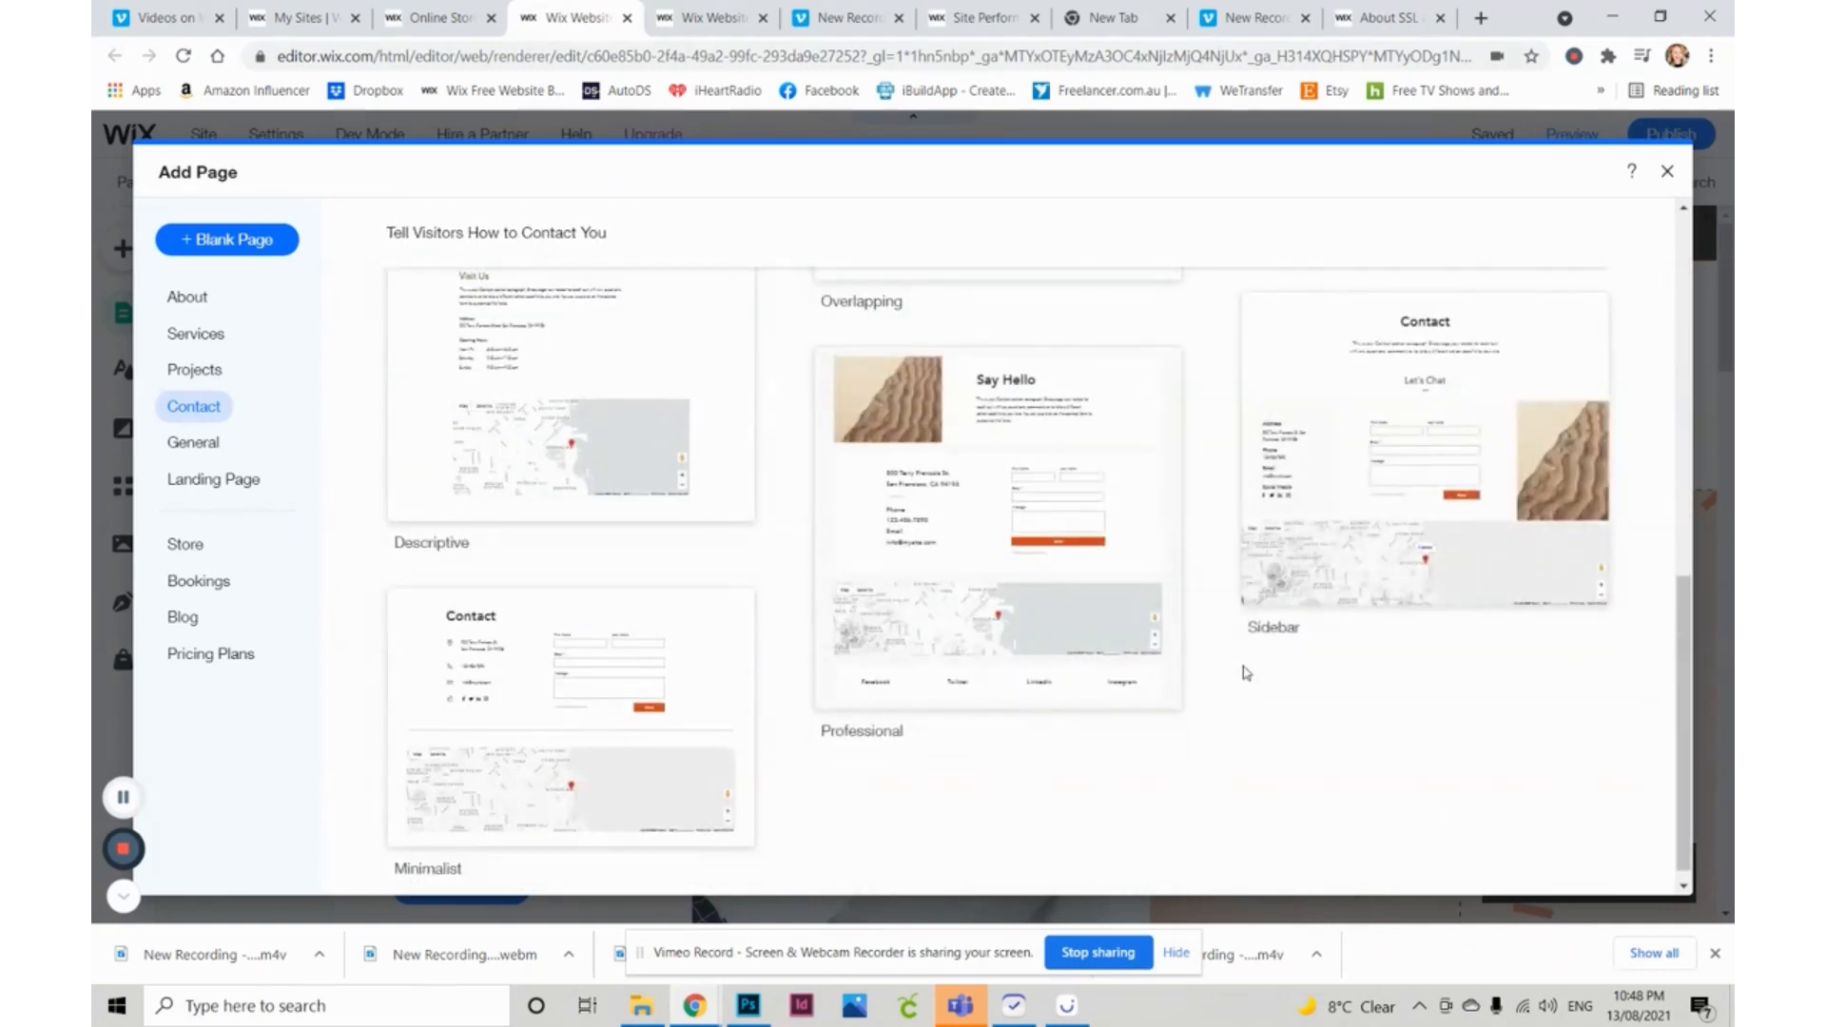
scroll(1247, 674, up, 6)
mouse_move(1246, 673)
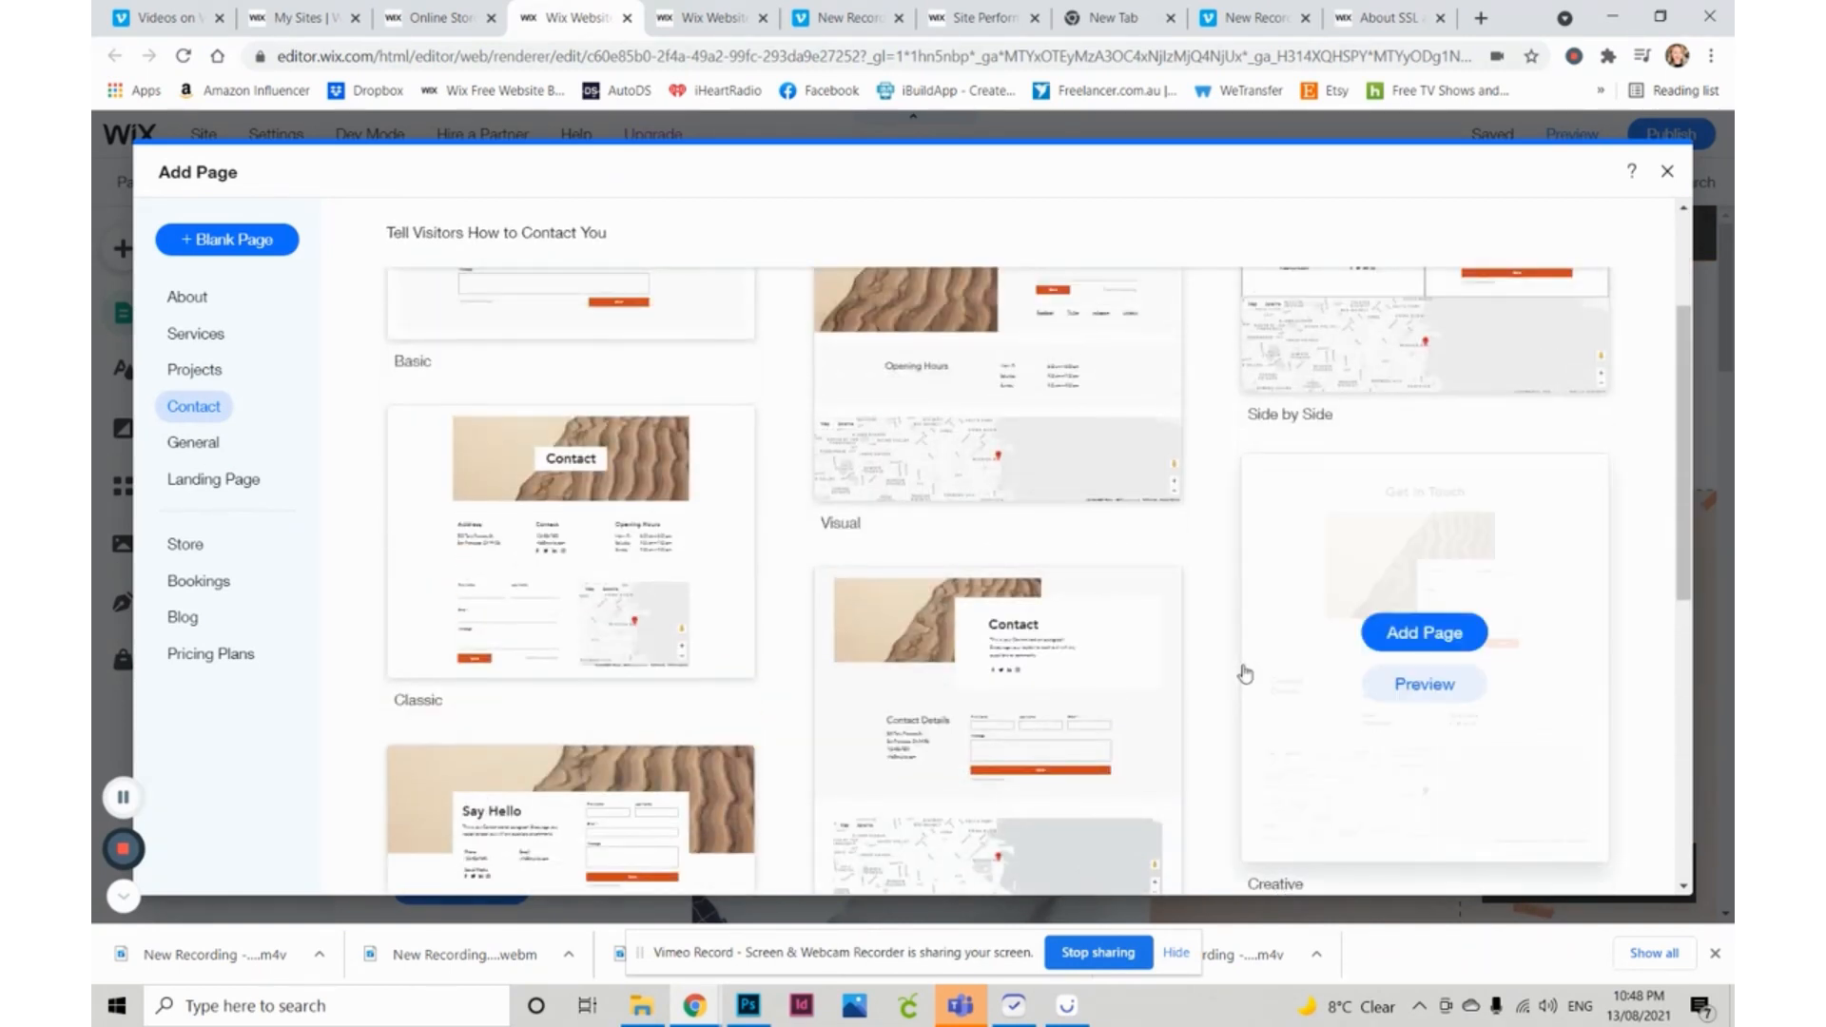
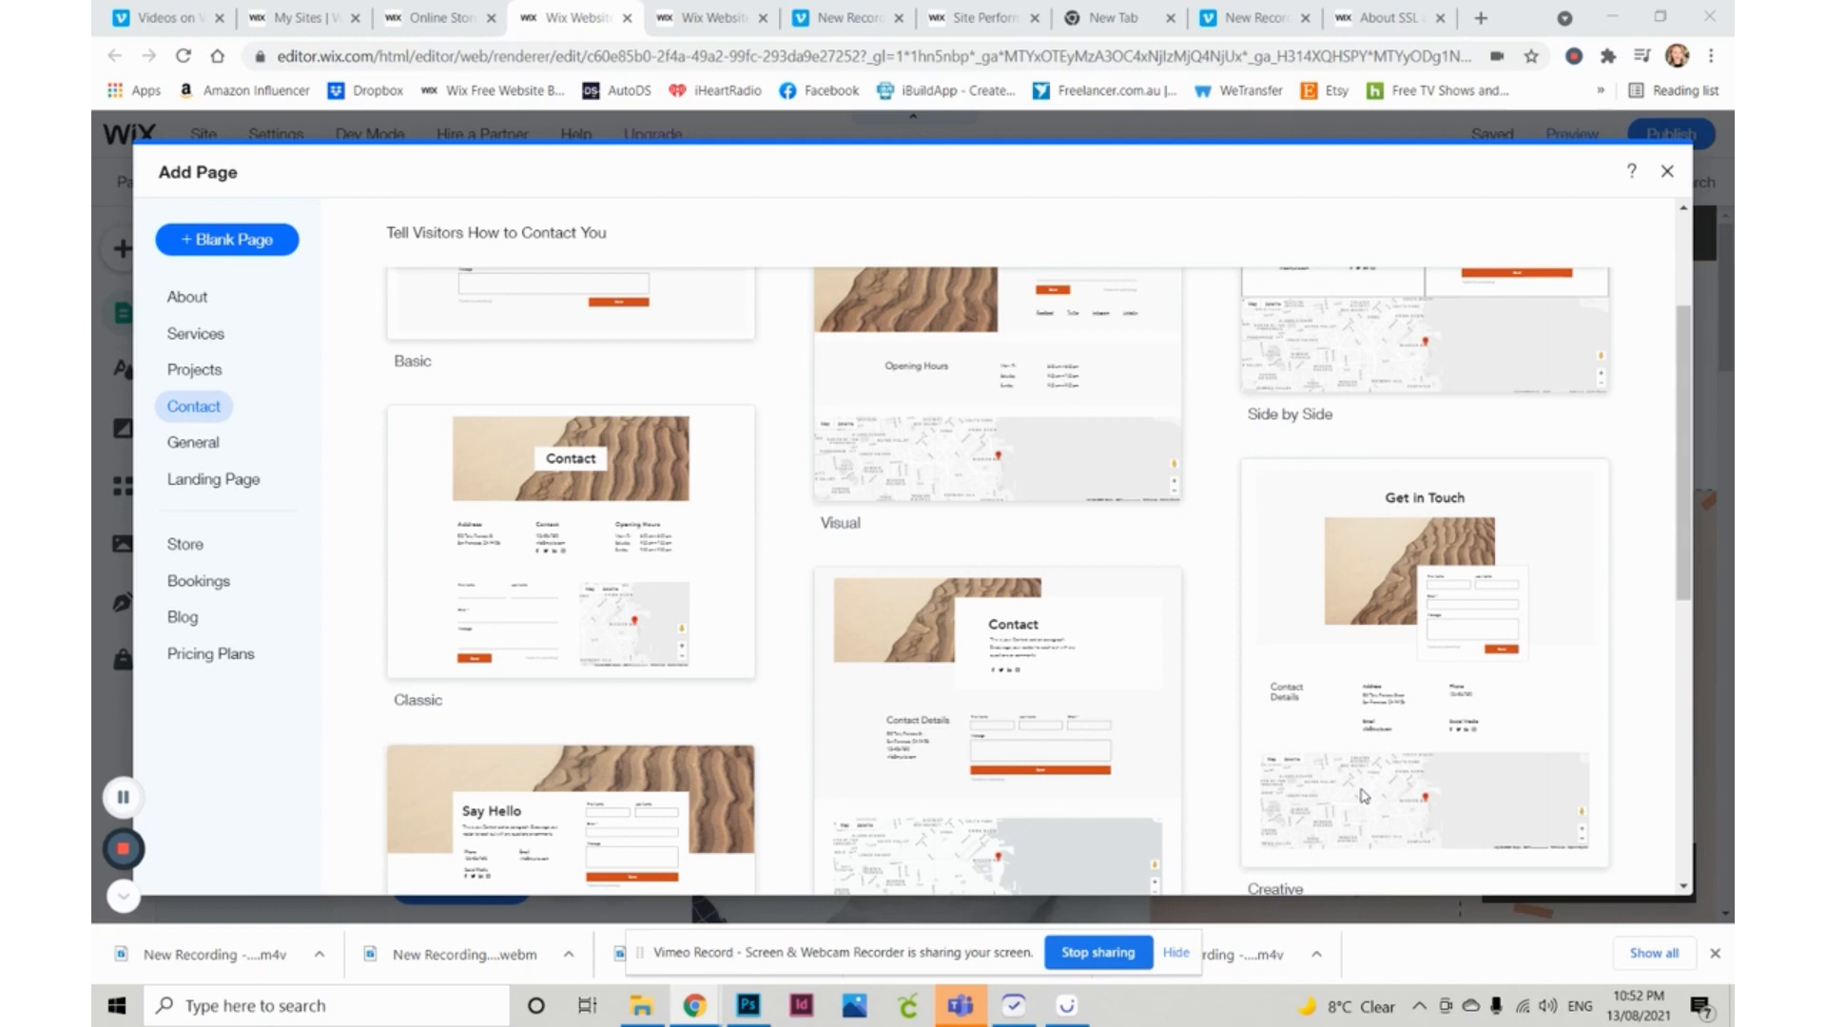
- Leave the page templates and Site Pages without adding a page, and view the Home page slideshow
click(1667, 171)
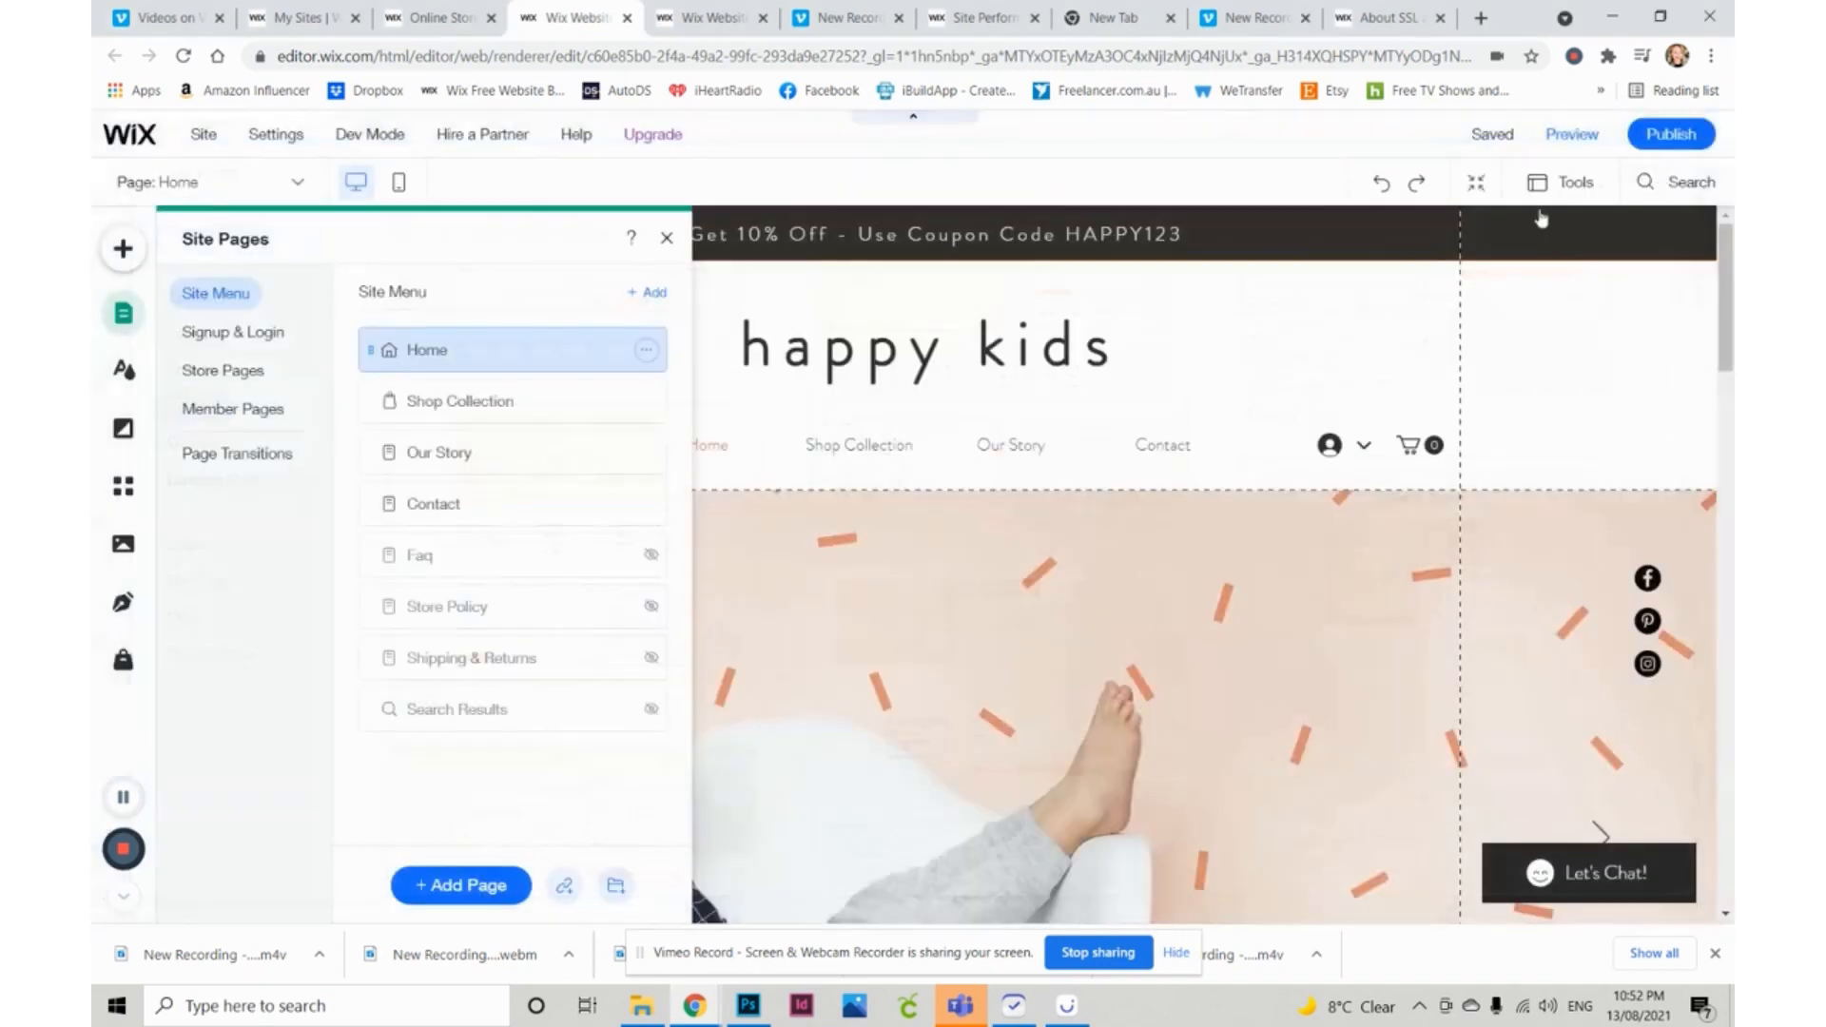
click(664, 240)
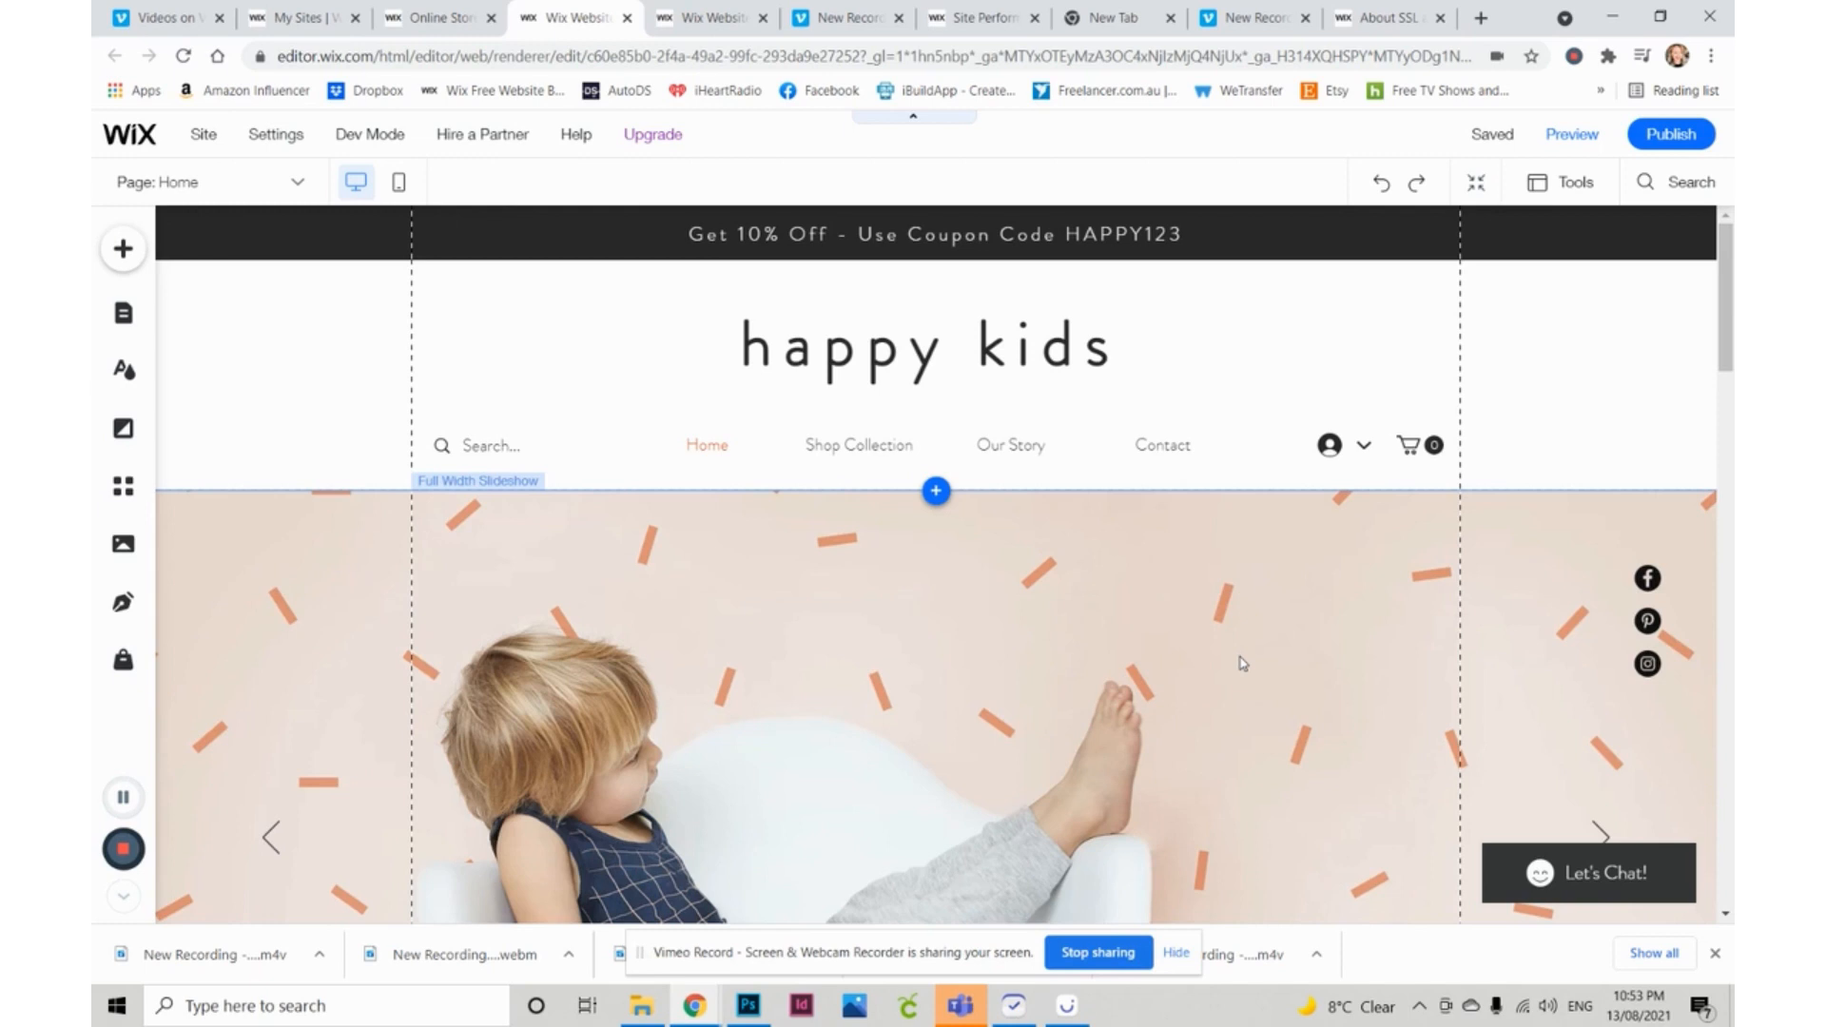
scroll(1230, 663, down, 2)
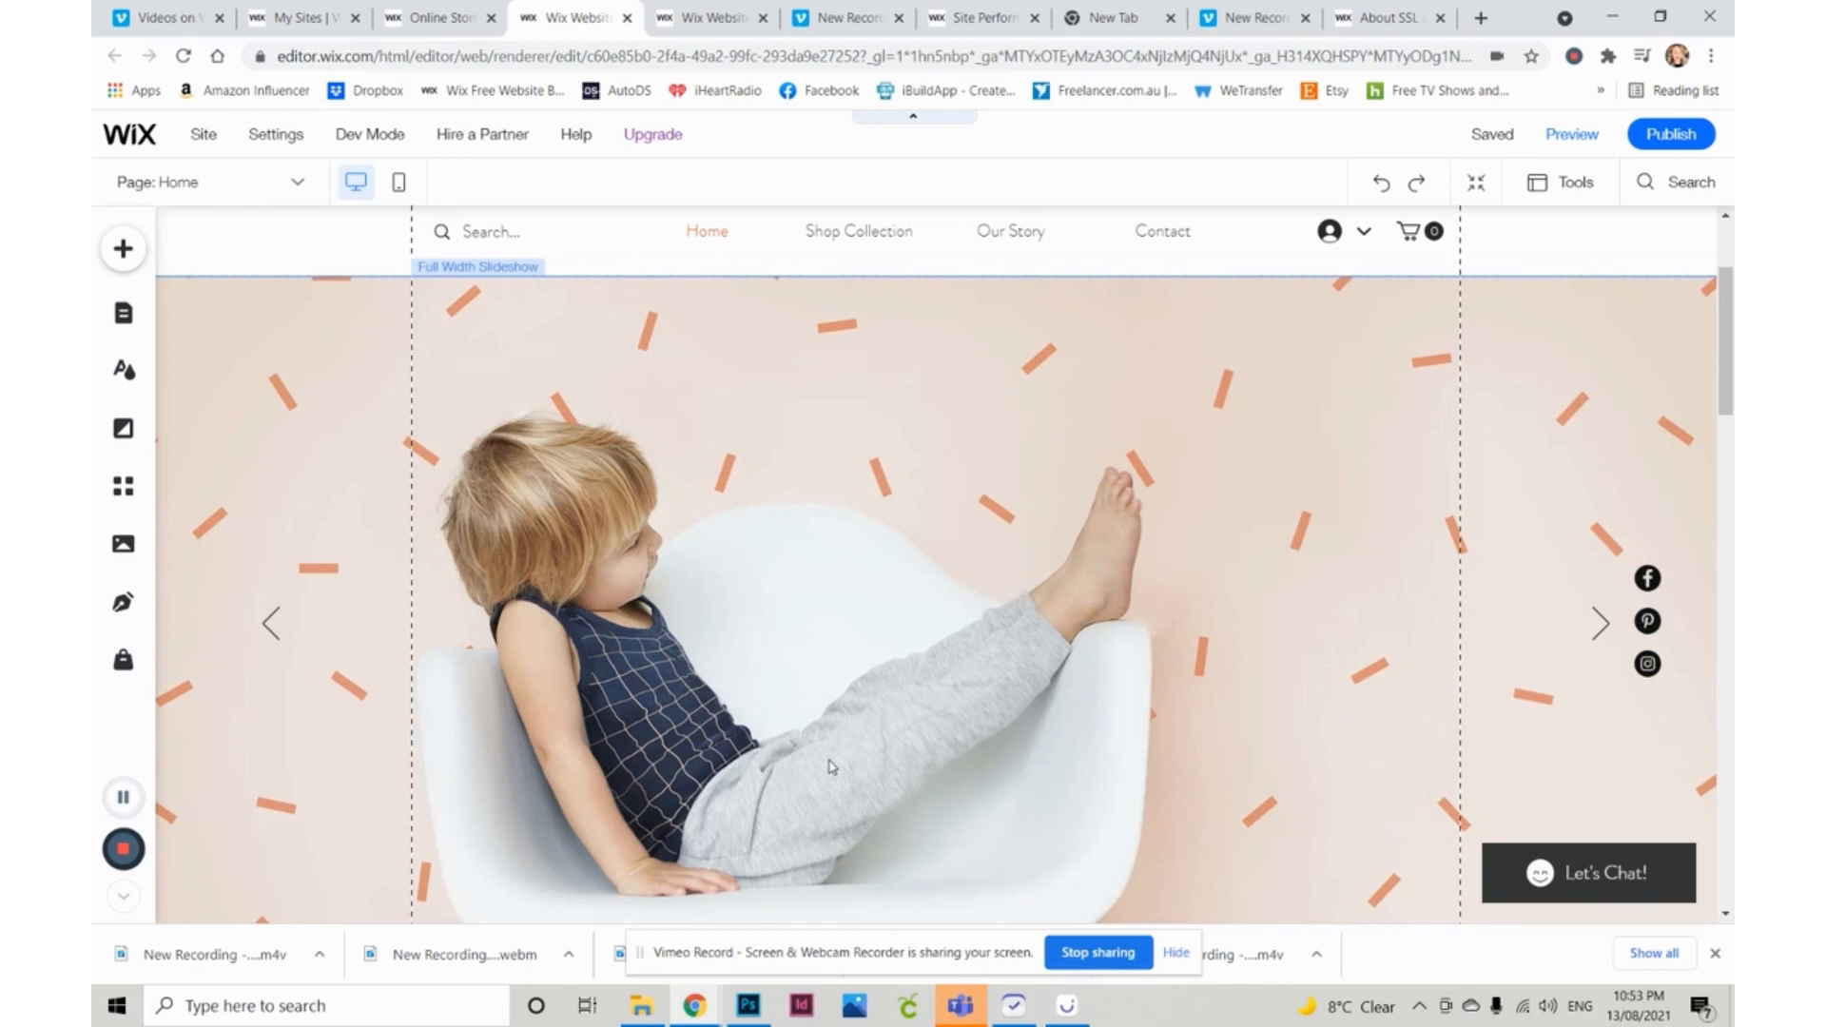
click(124, 604)
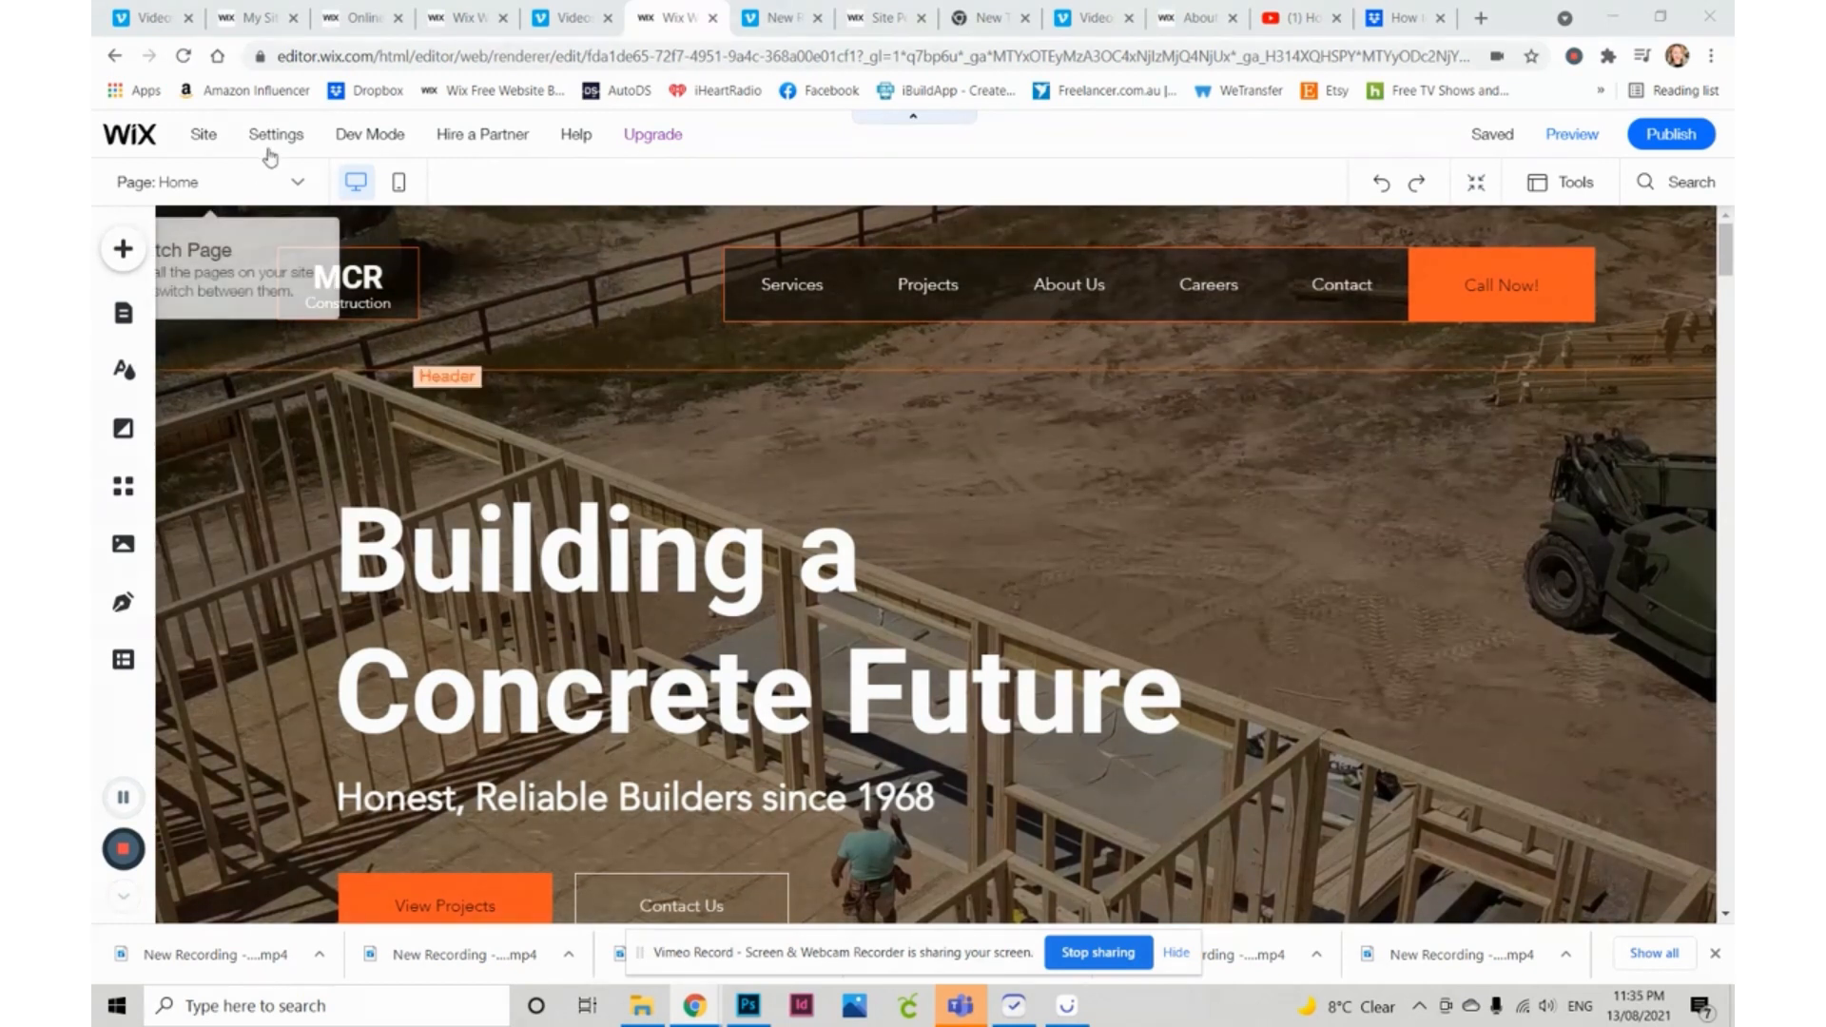
- Open the construction site's Get Found on Google page and examine its SEO Tools, from SEO Patterns to General SEO Settings
mouse_move(273, 138)
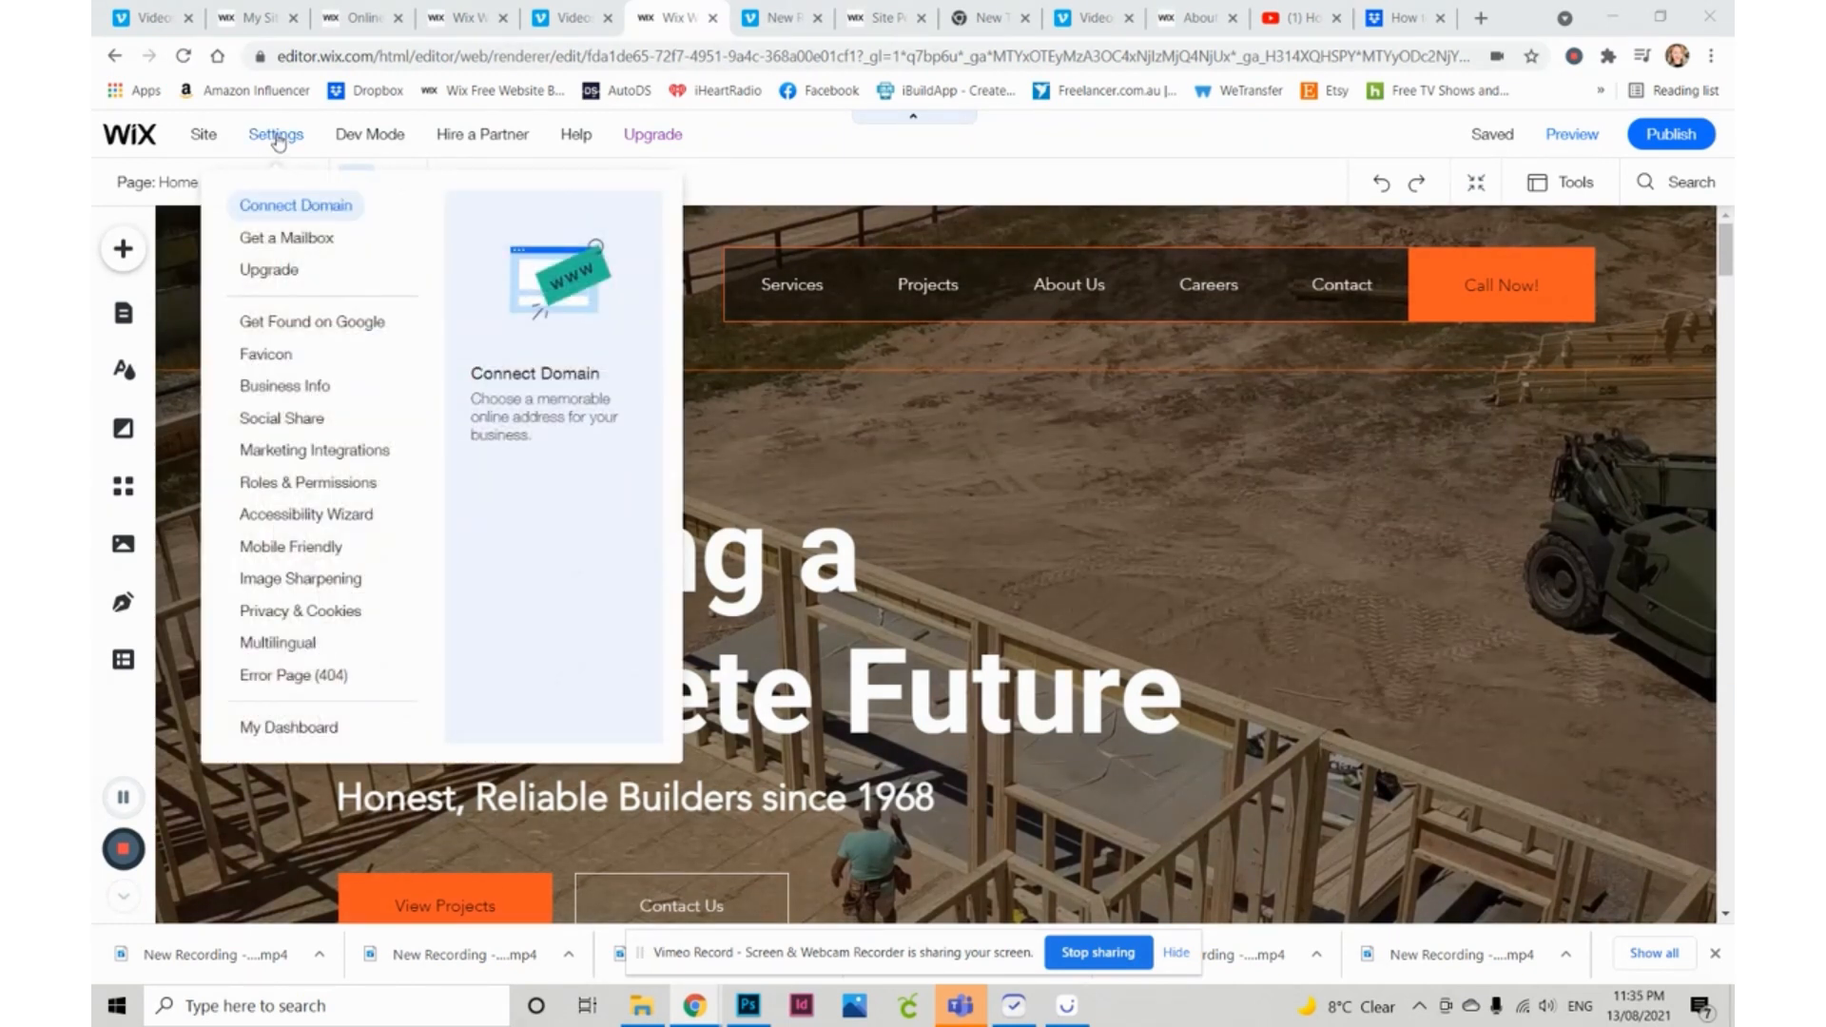
click(310, 324)
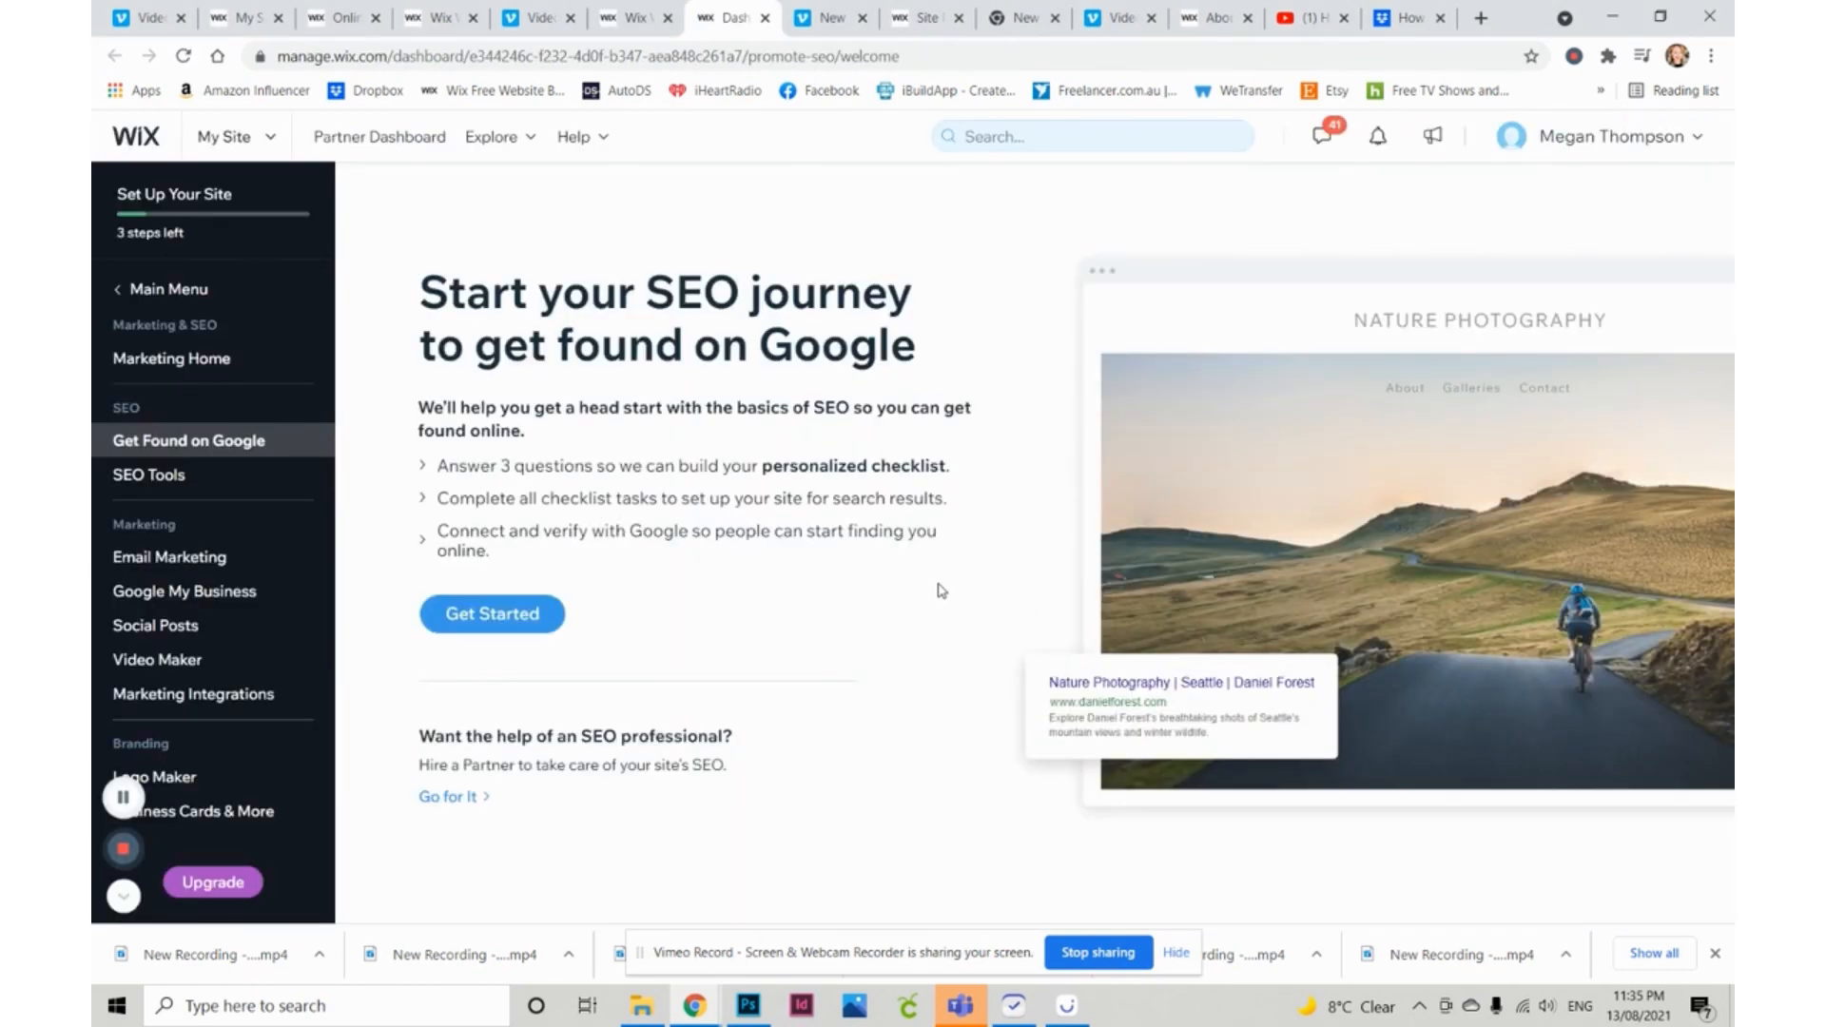
click(176, 484)
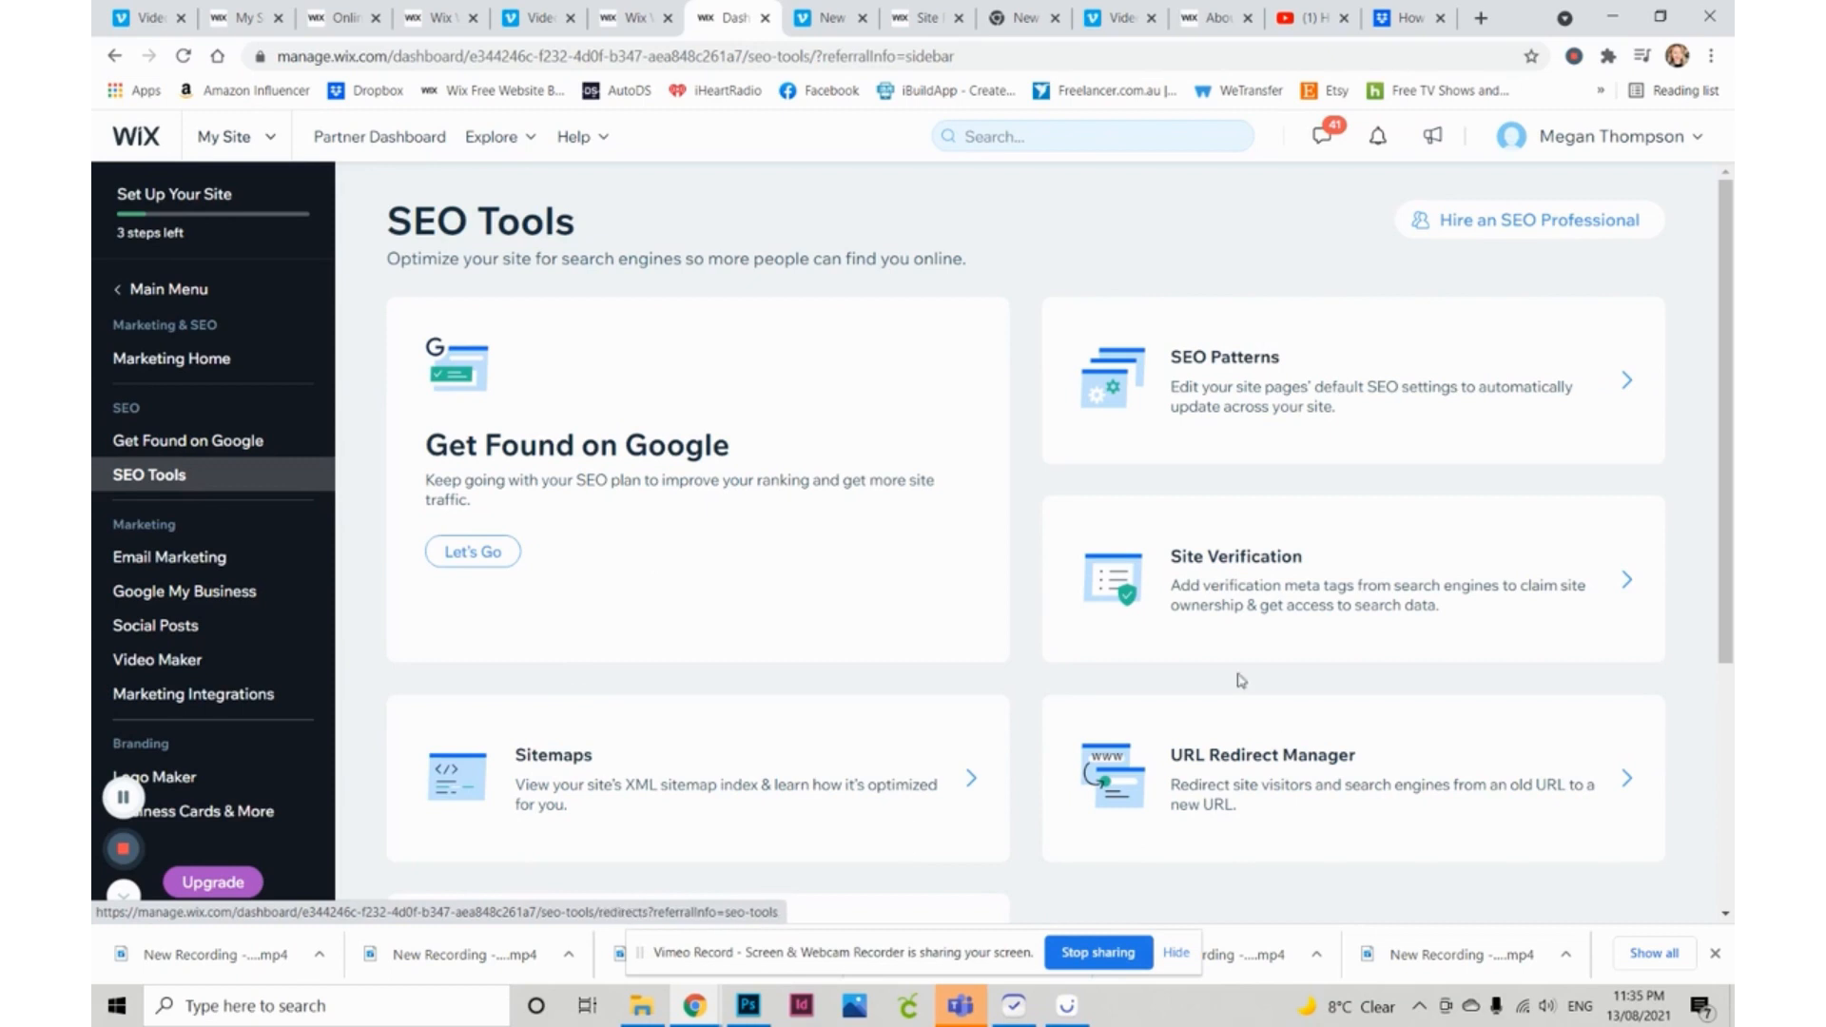
scroll(1155, 694, down, 2)
scroll(1155, 694, down, 2)
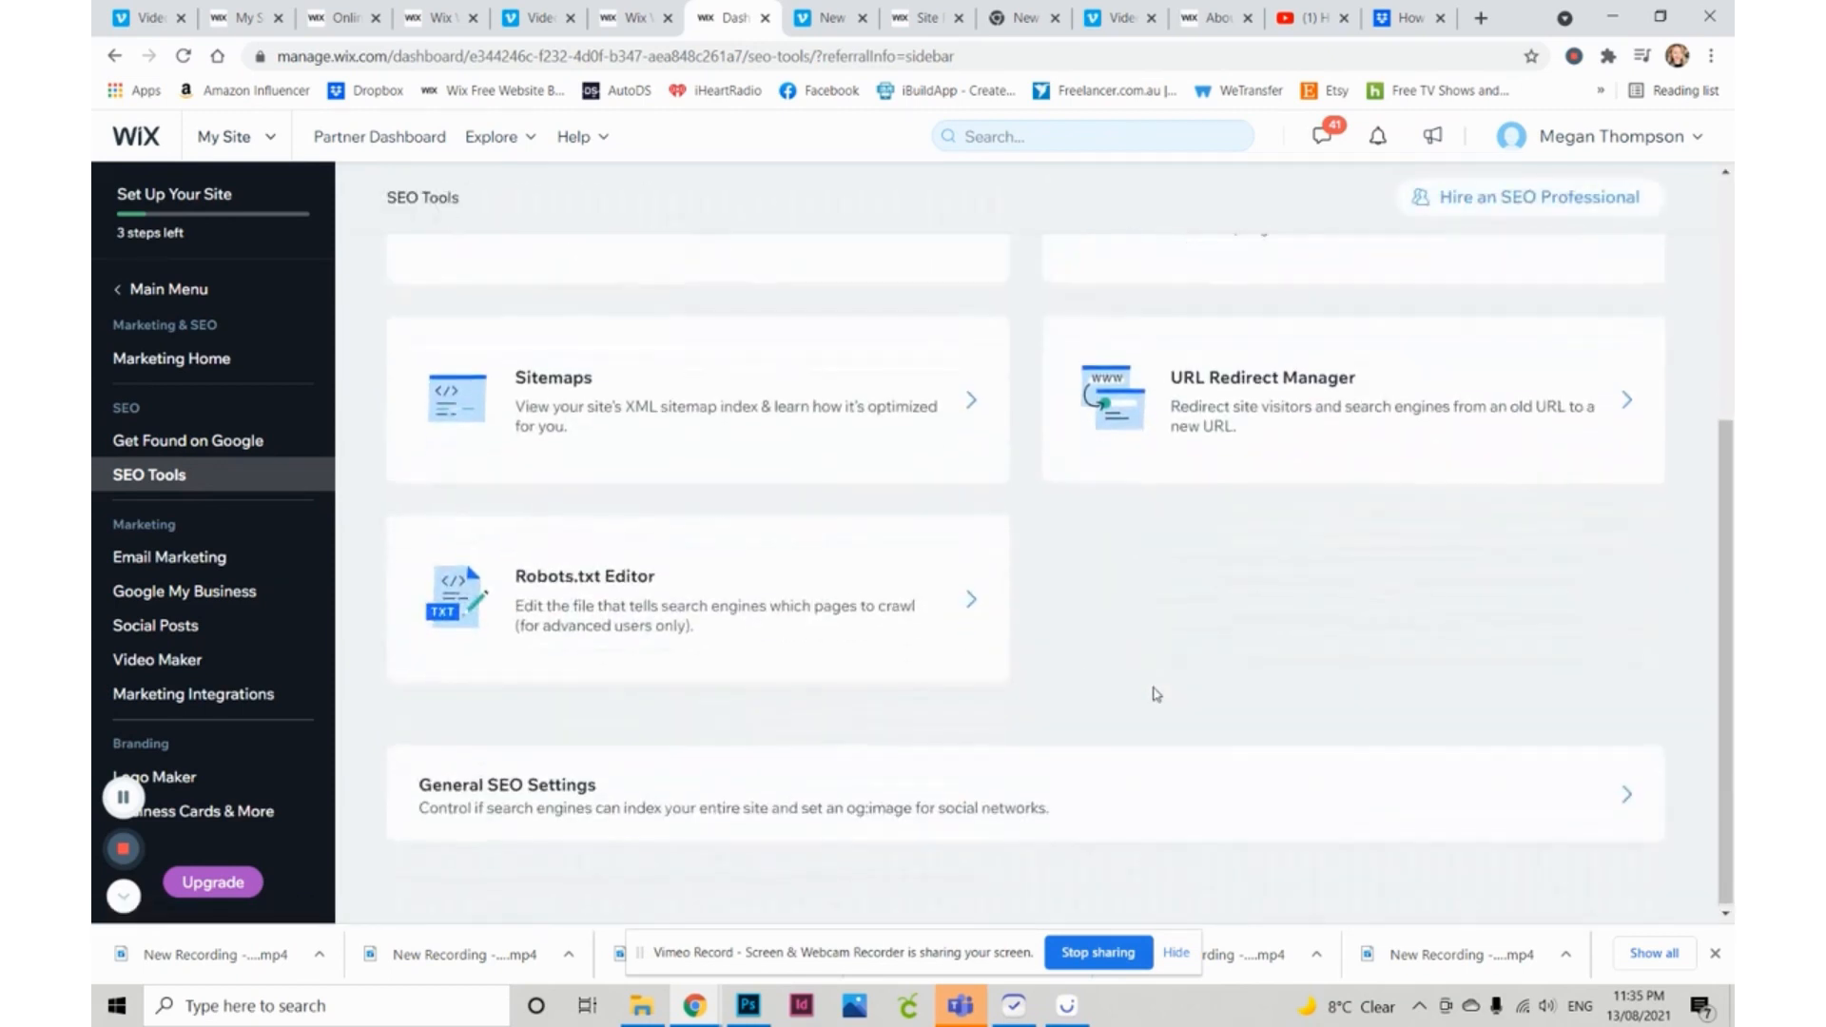
scroll(1156, 695, up, 2)
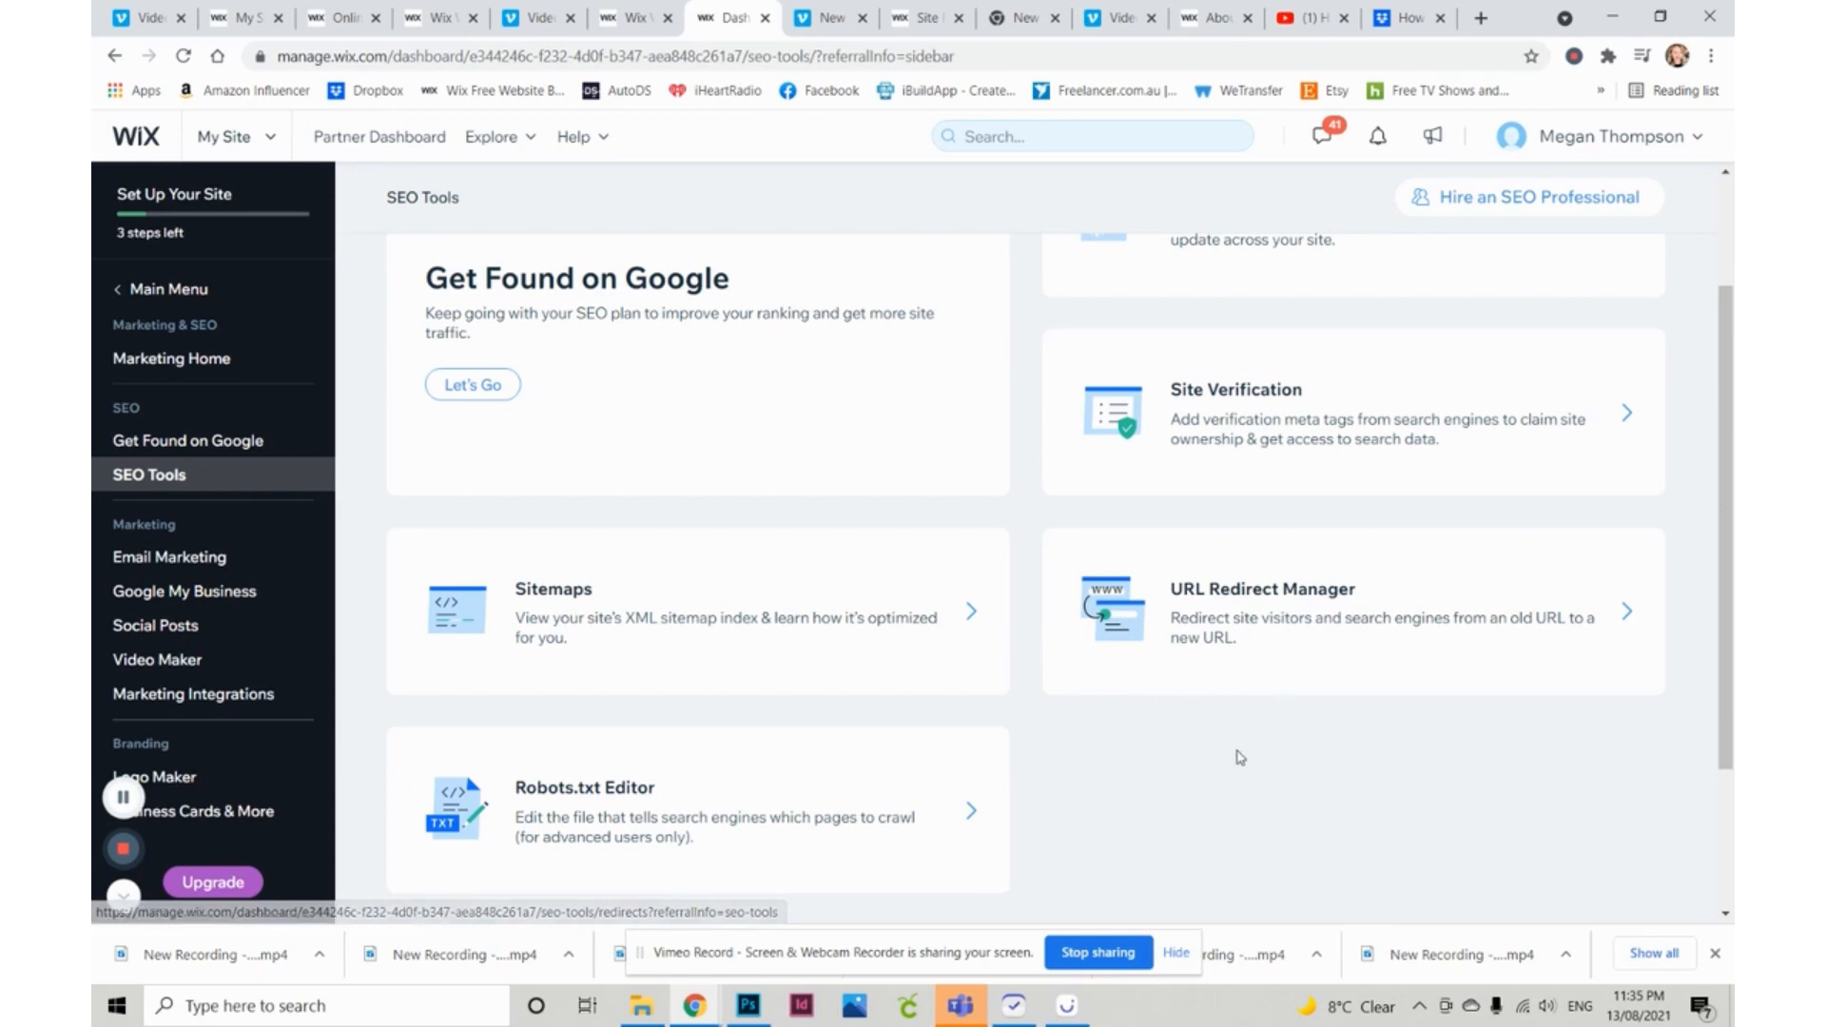
scroll(1236, 756, up, 2)
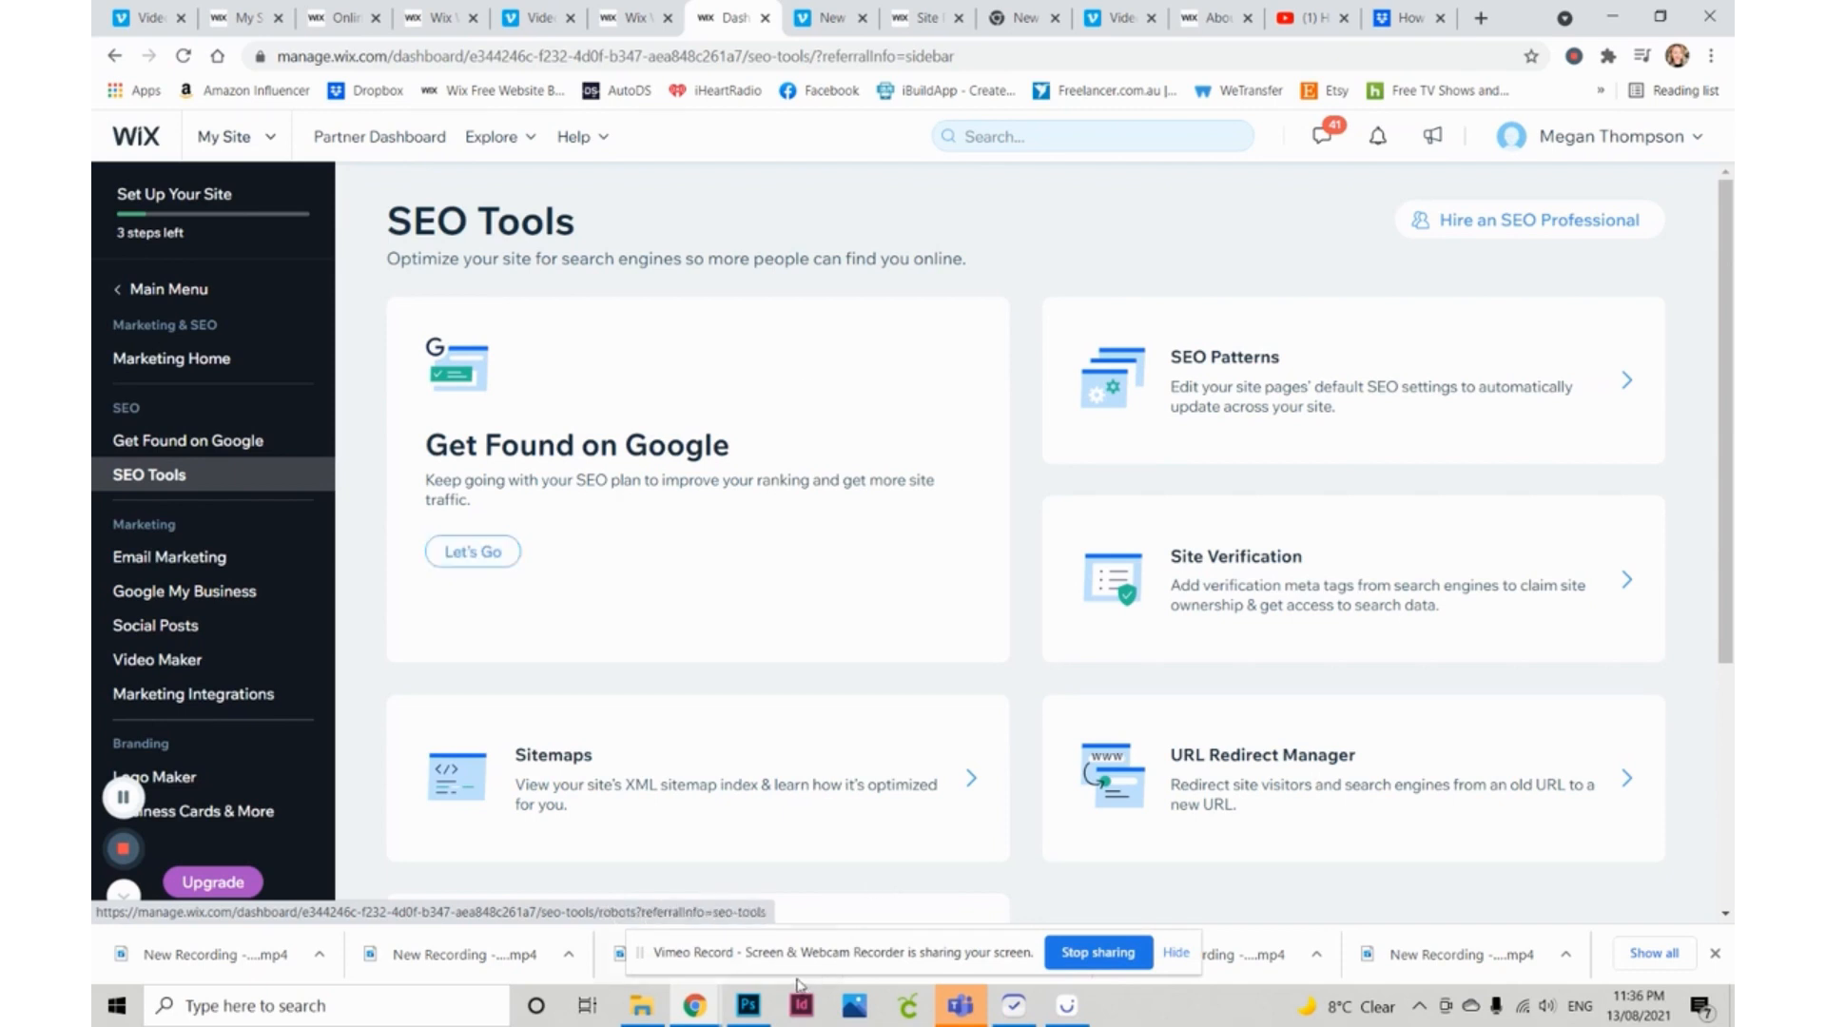
- Switch to the incognito Chrome window and review the Google results for "campervan conversions brisbane"
mouse_move(695, 1006)
click(687, 915)
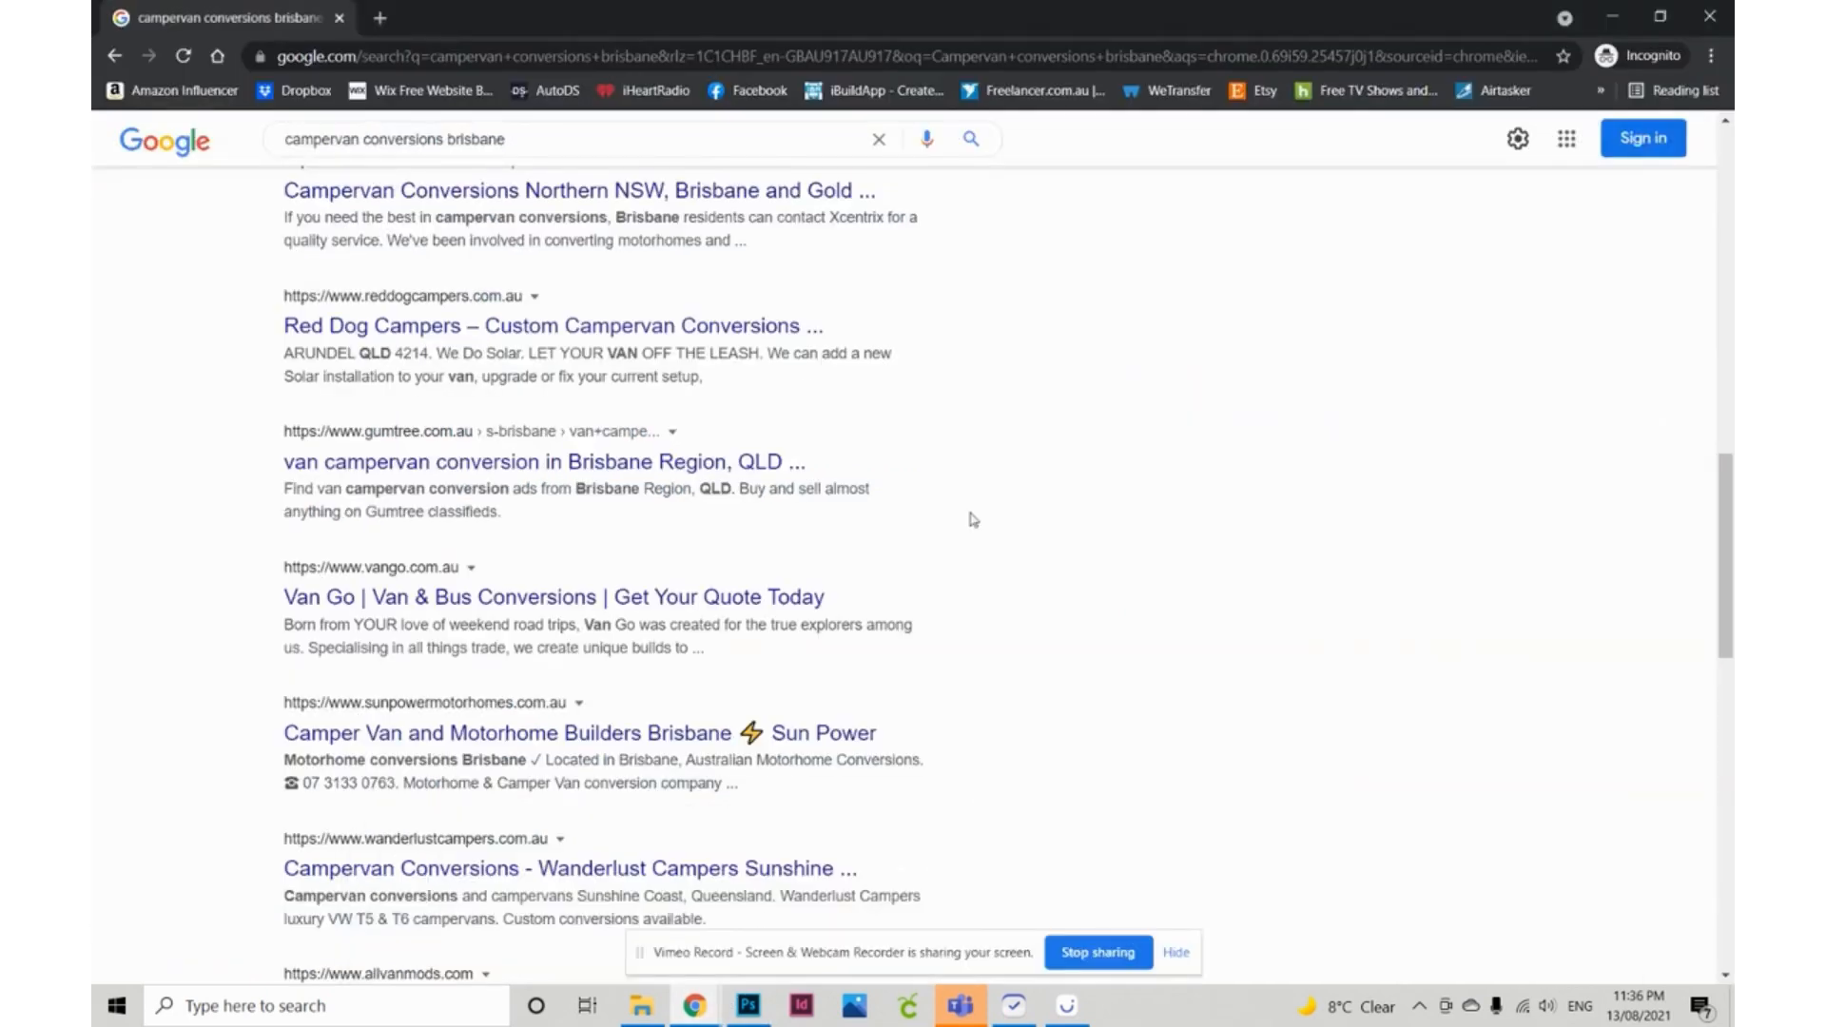
scroll(970, 521, up, 10)
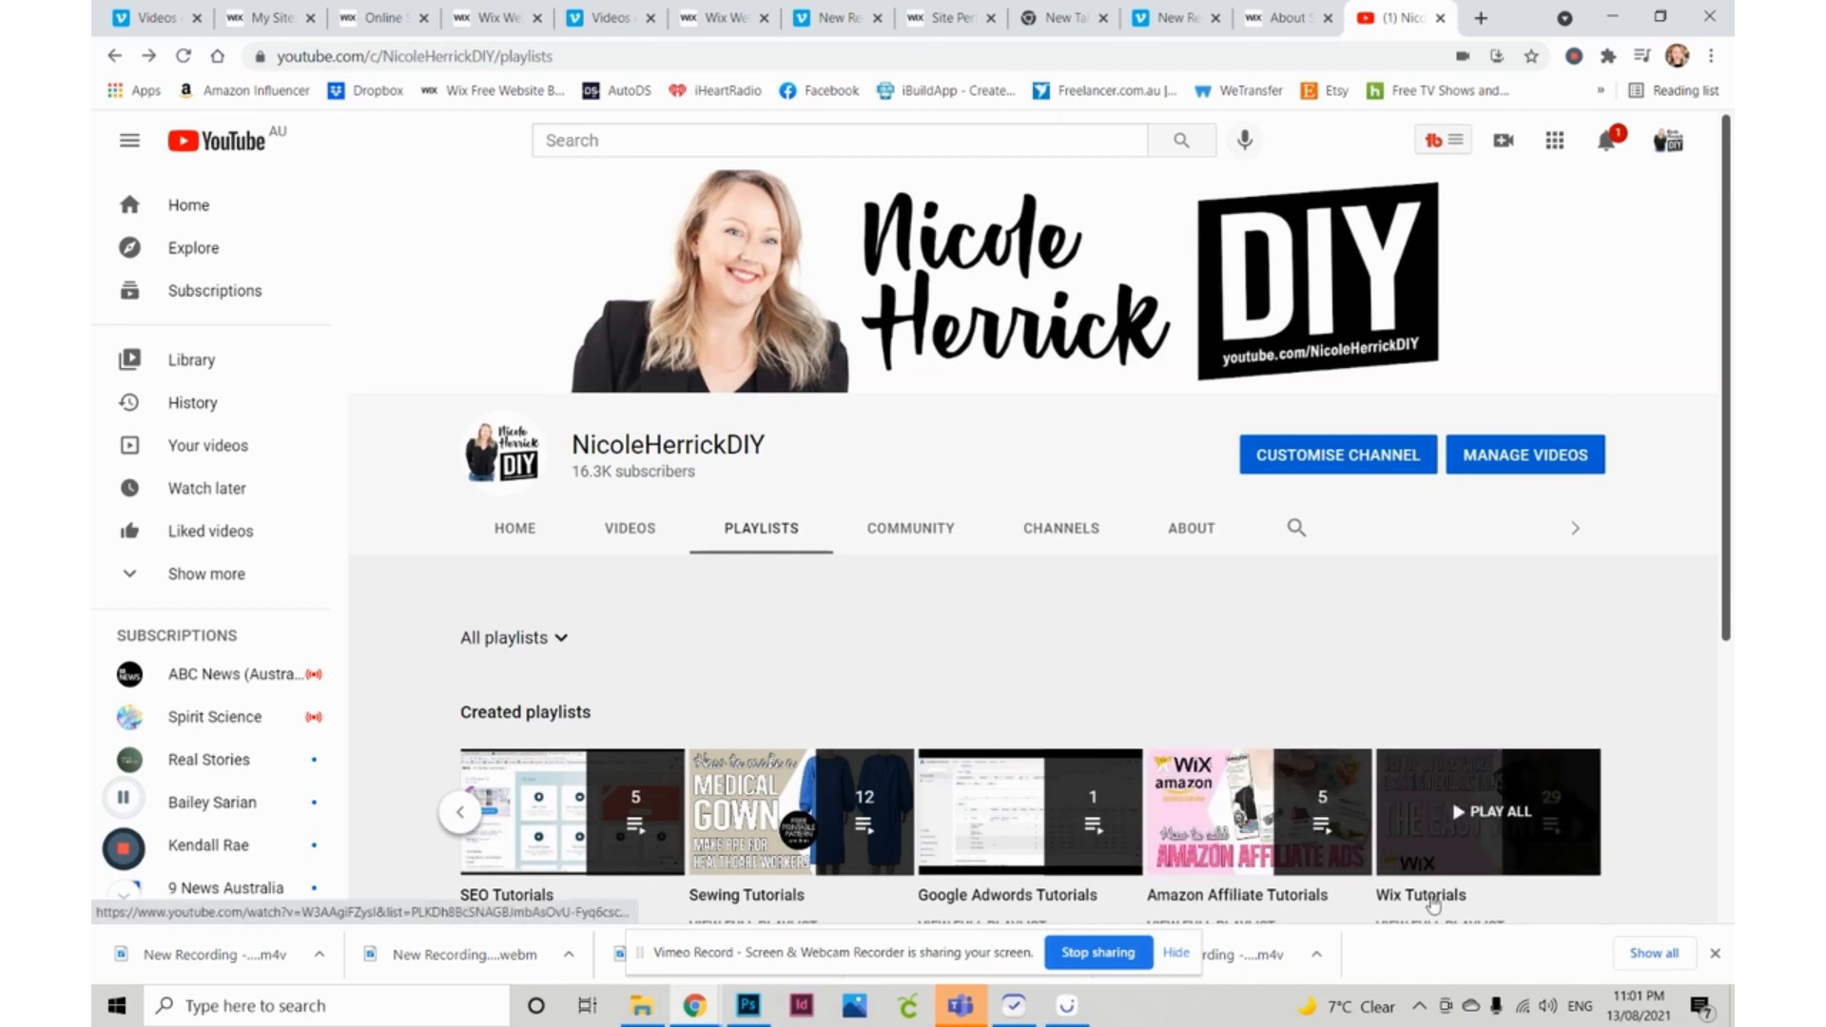
- Open the Wix Tutorials playlist on the YouTube channel and look through its videos
scroll(1433, 903, down, 1)
click(1436, 829)
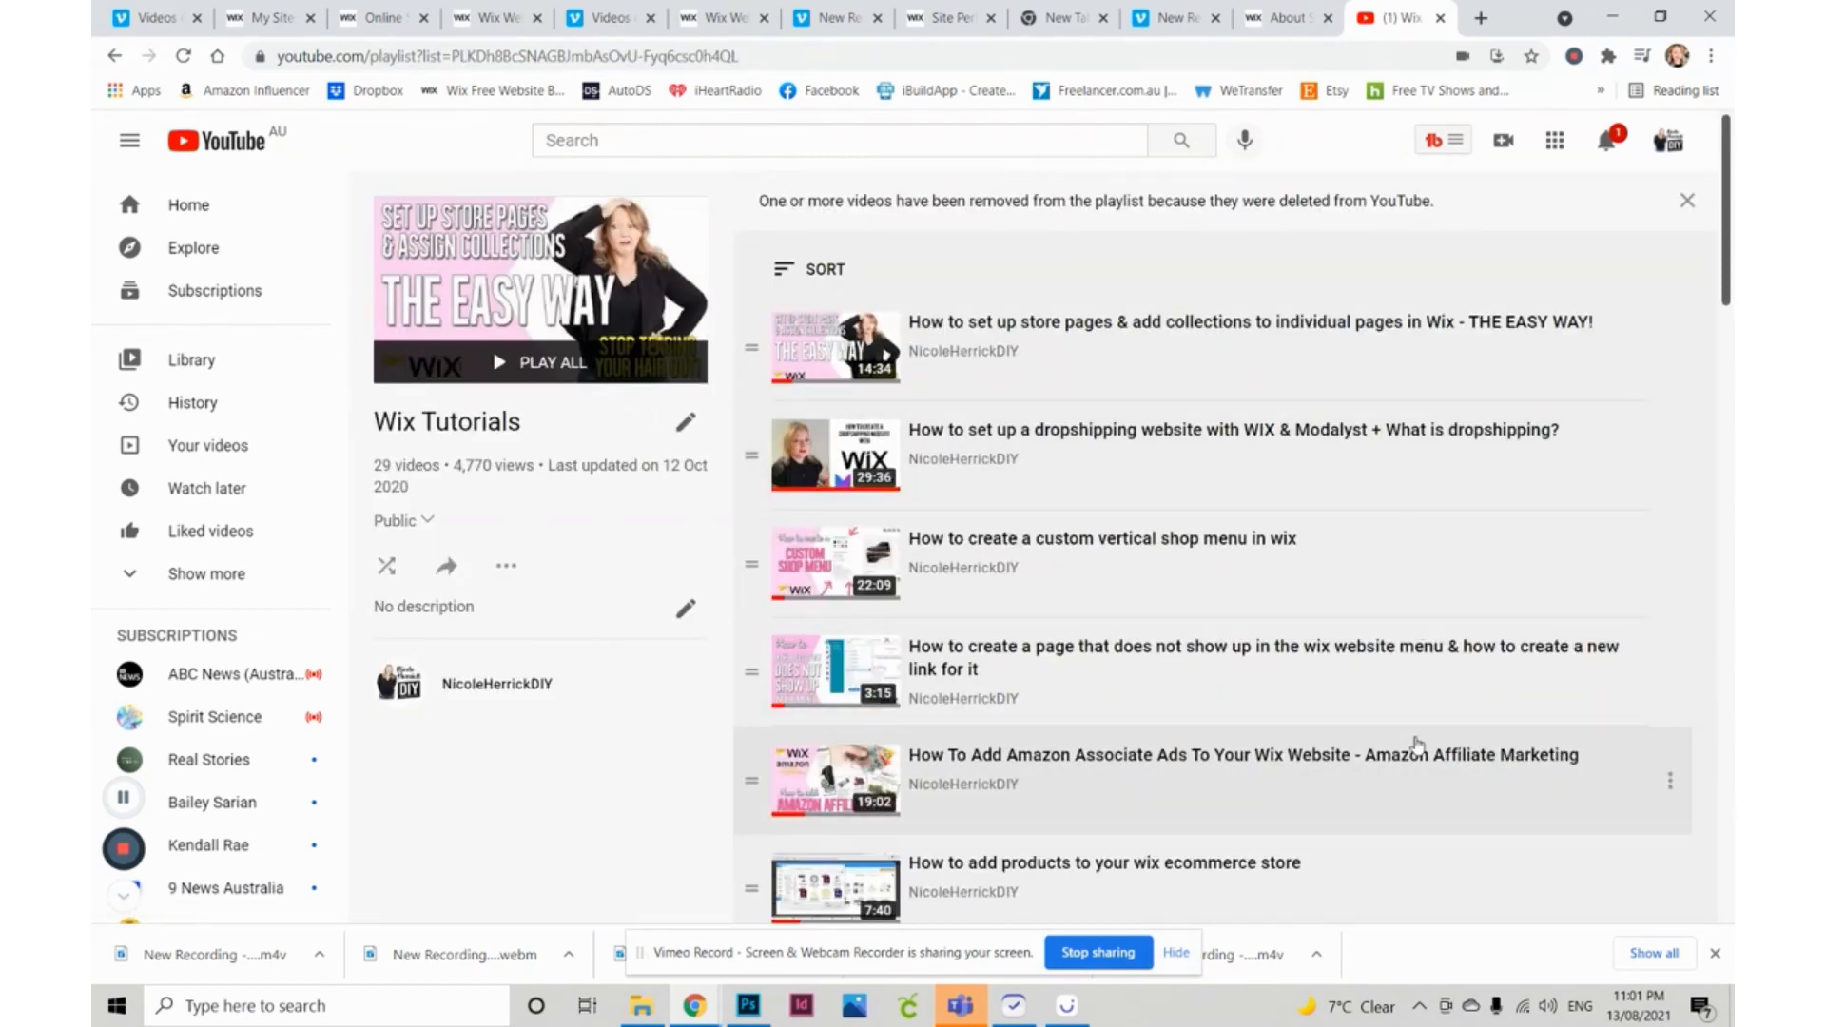
scroll(1417, 744, down, 12)
scroll(1479, 733, up, 12)
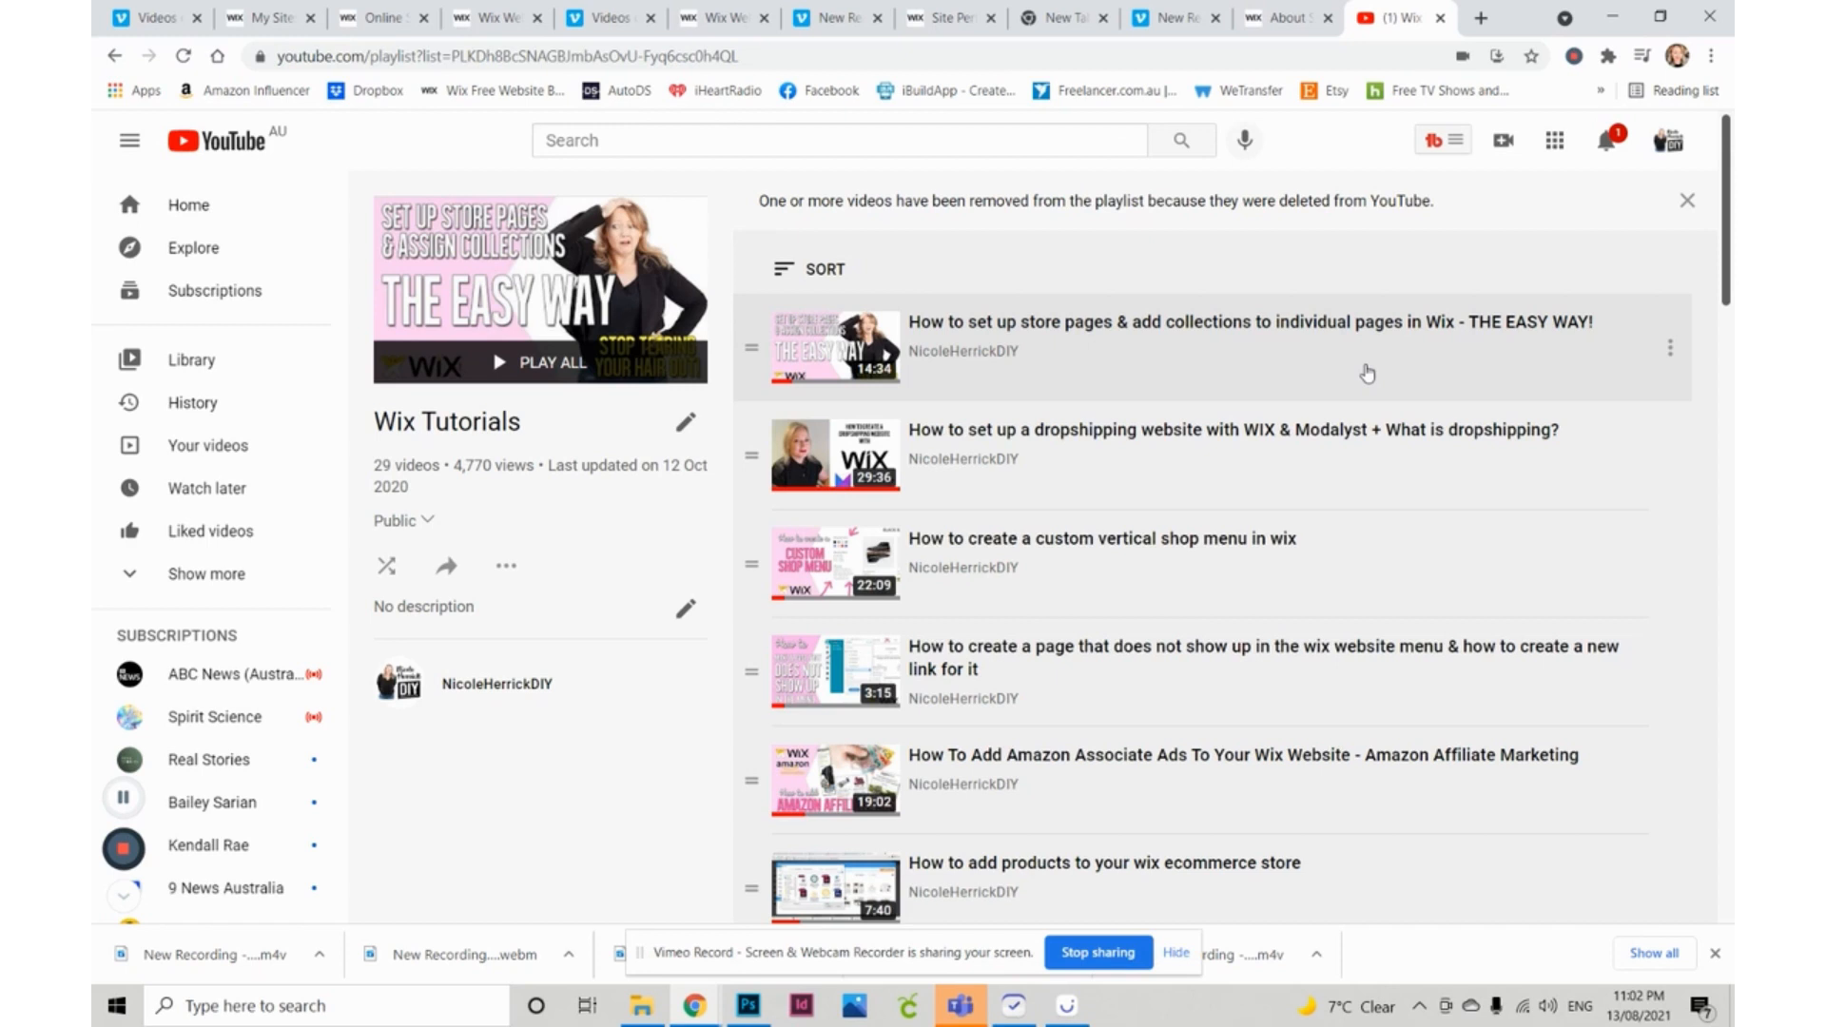
- Open the playlist's video on setting up store pages and adding collections, pause it, and review the playlist and video description
click(1350, 329)
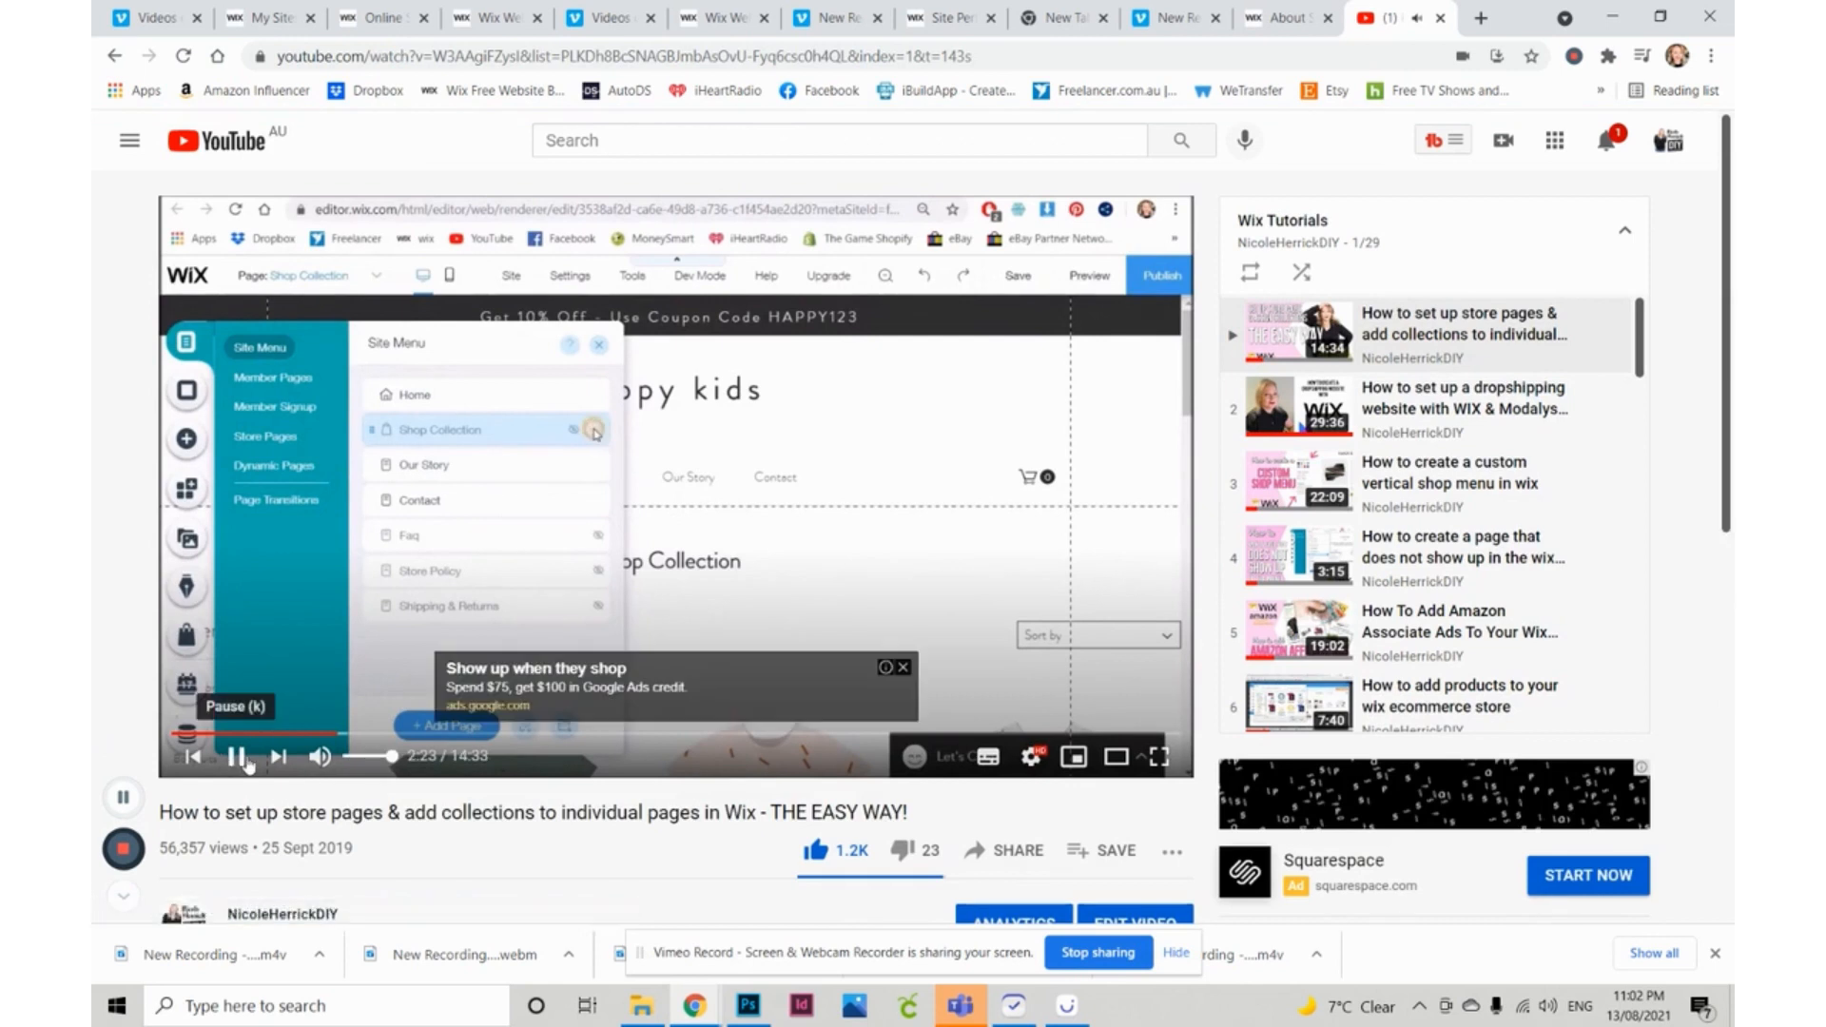
click(234, 758)
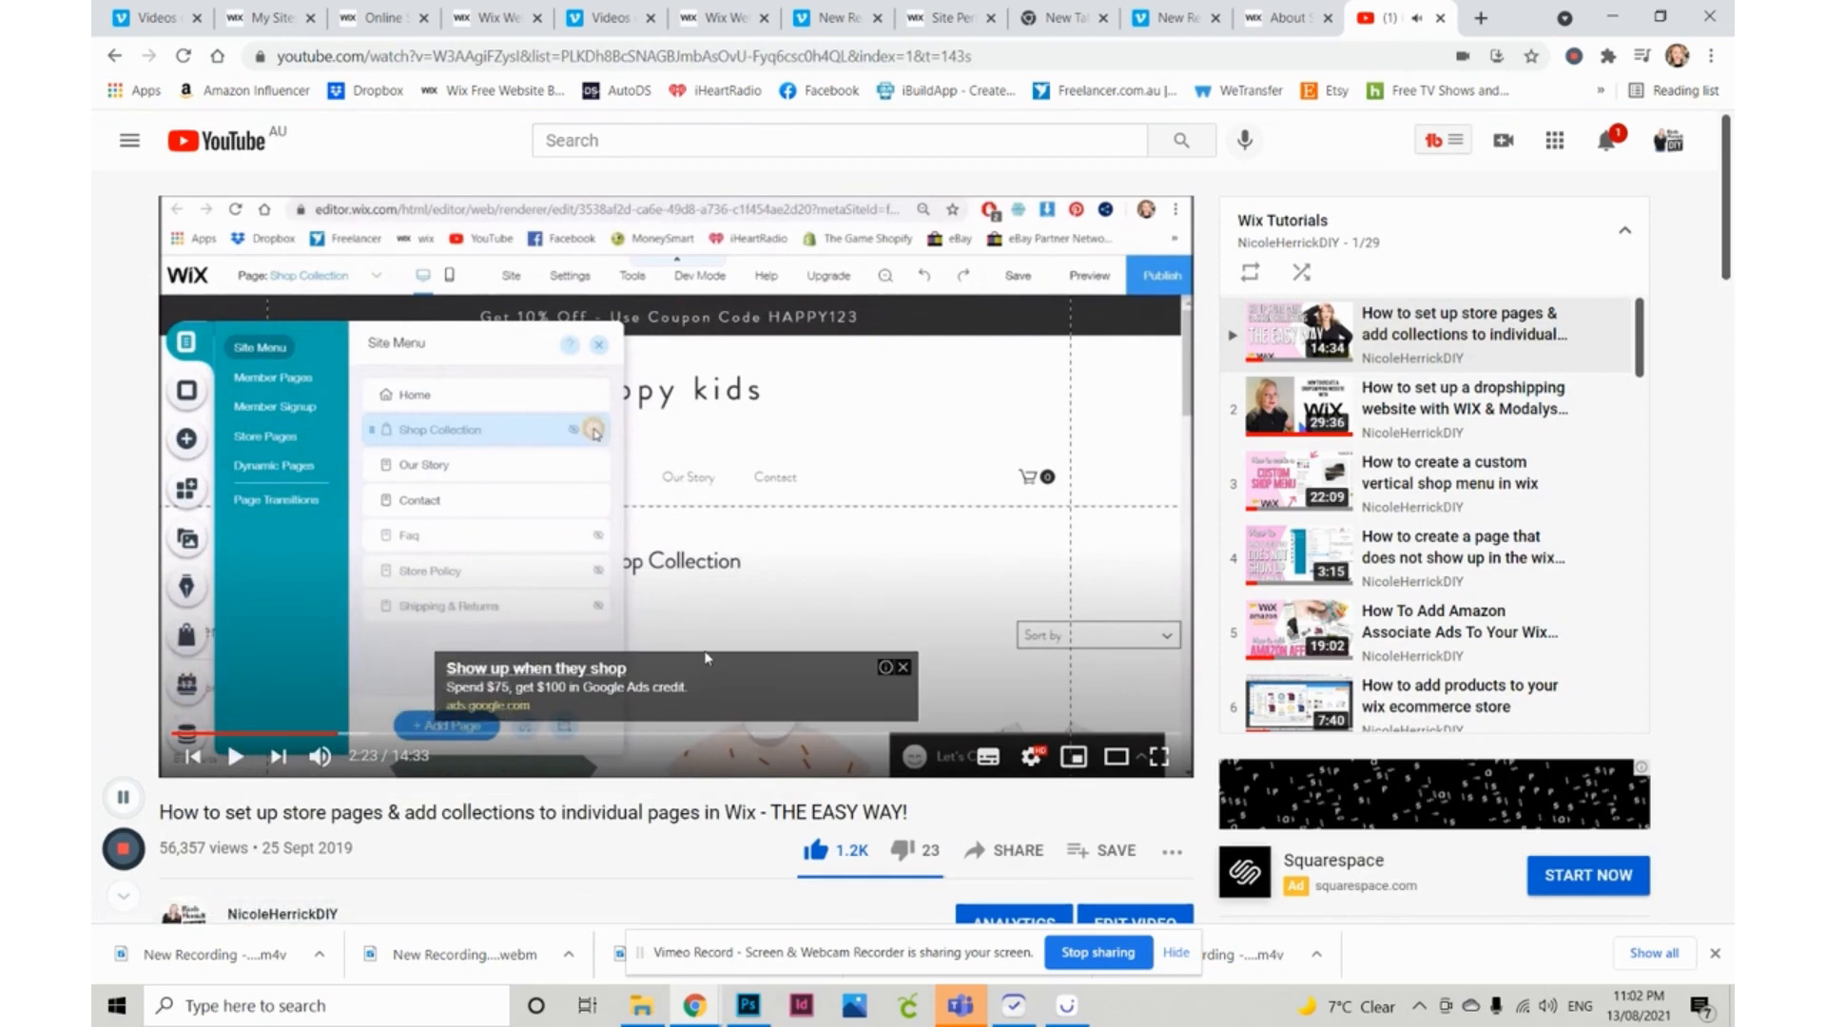
scroll(1290, 737, down, 3)
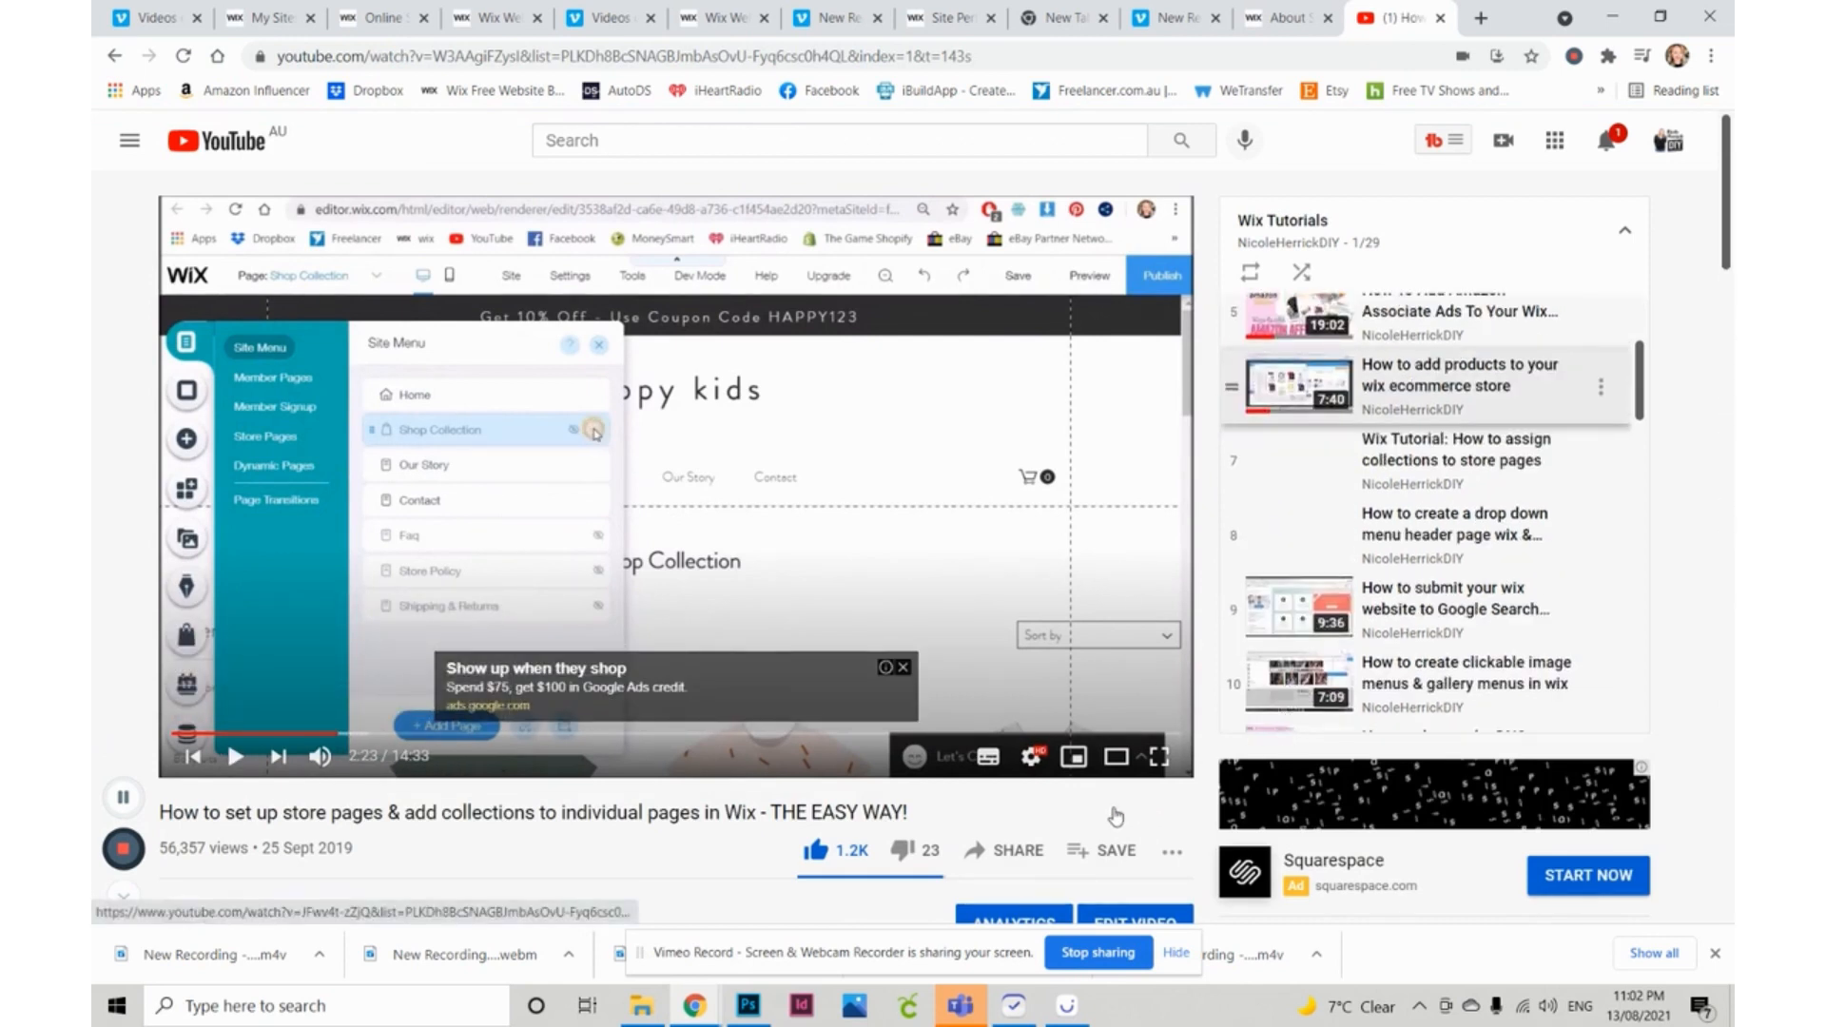
scroll(1116, 816, down, 5)
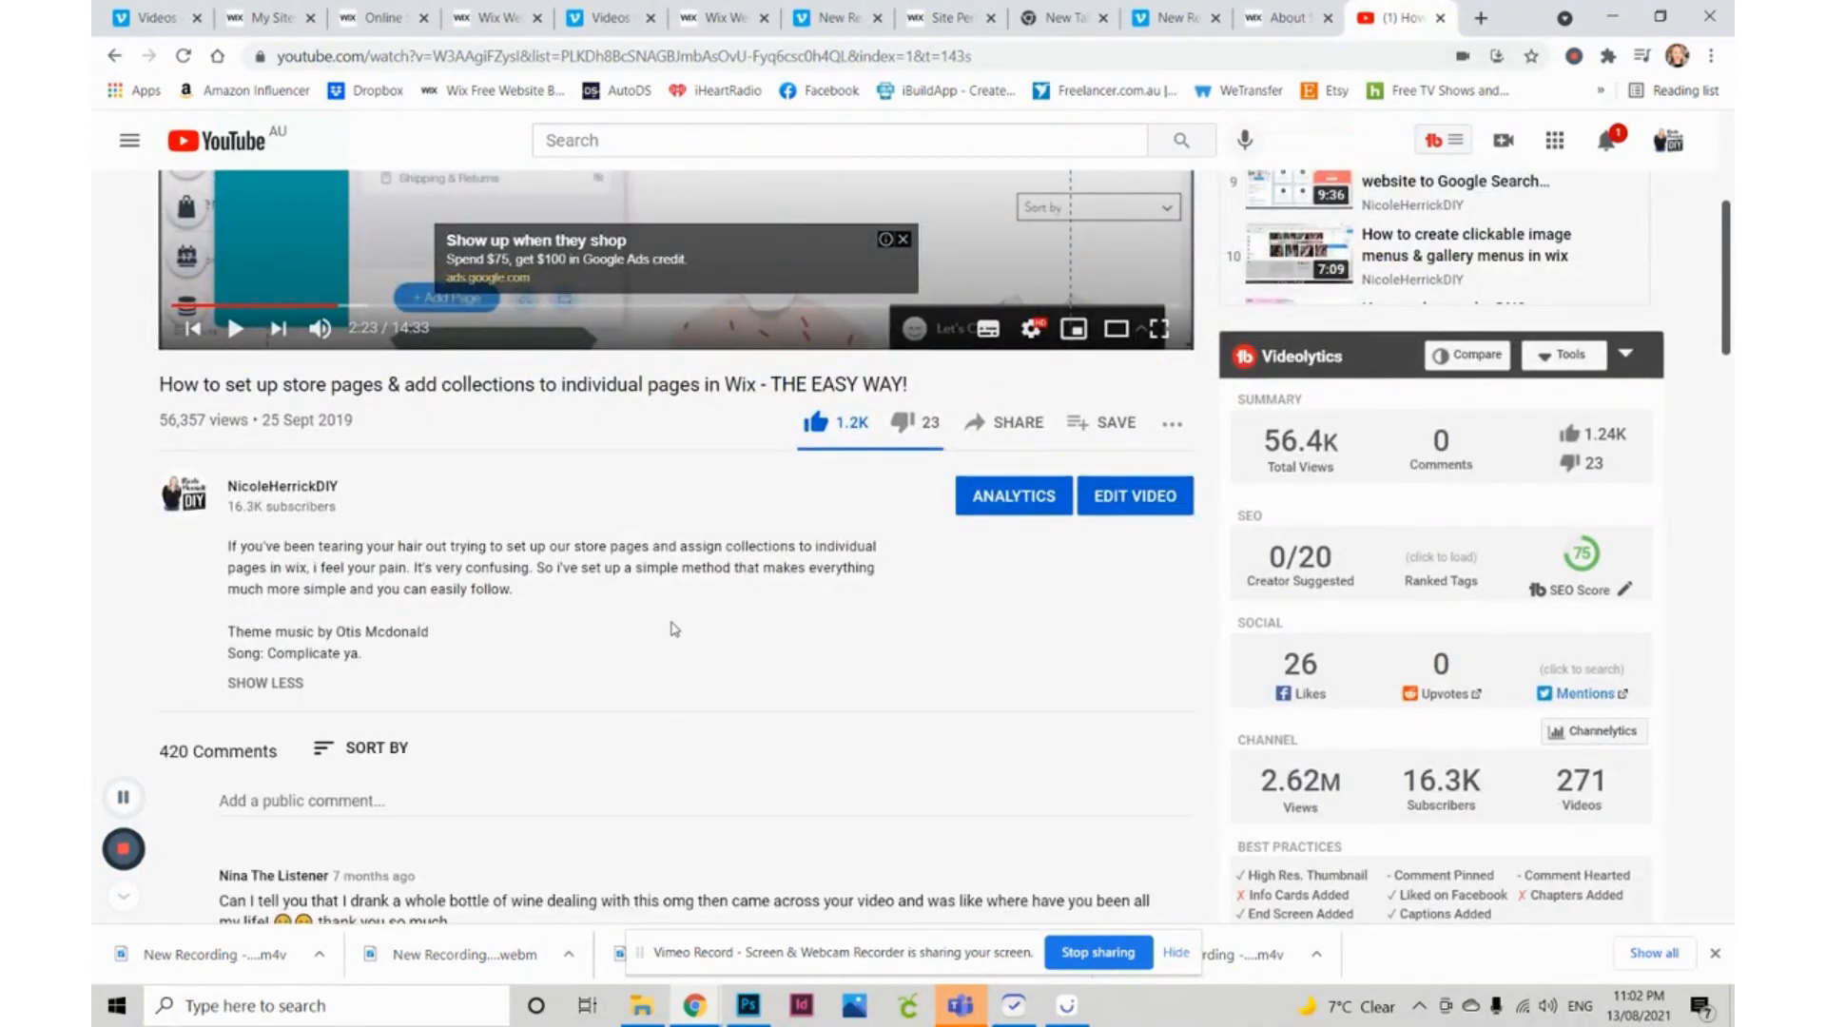